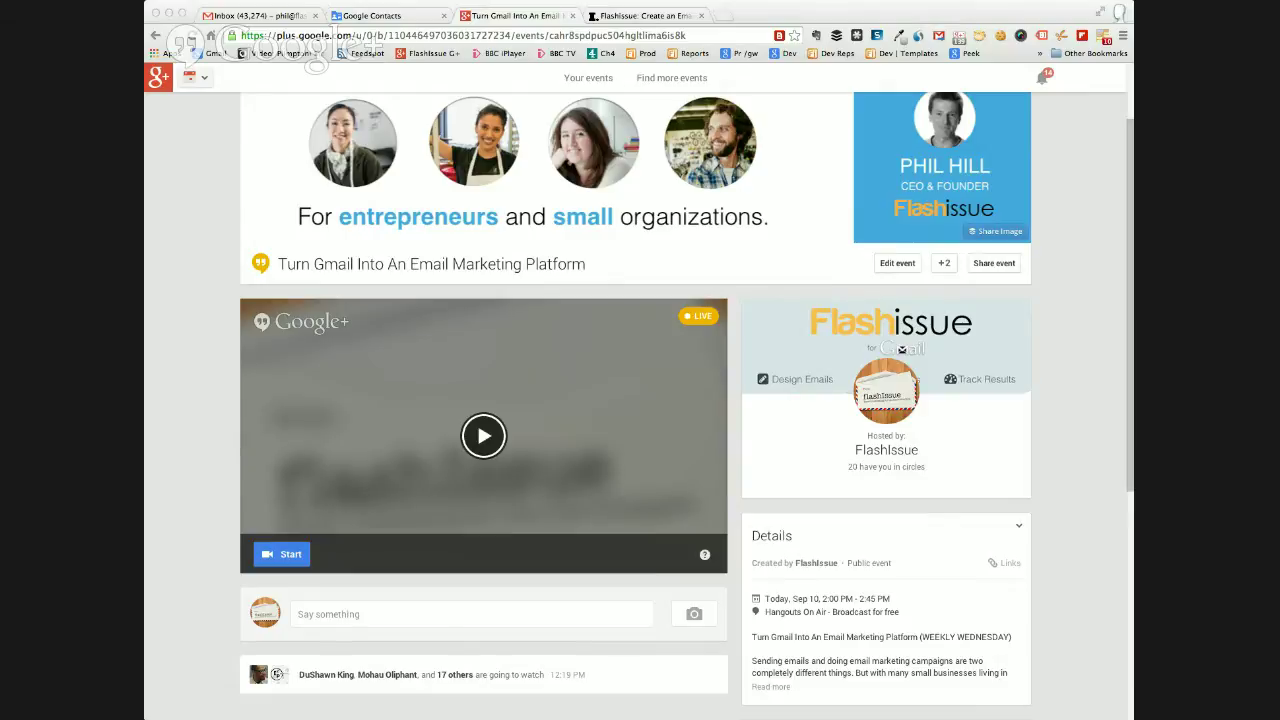
Scroll to the top of the Google+ event page and switch to the Gmail tab.
click(208, 179)
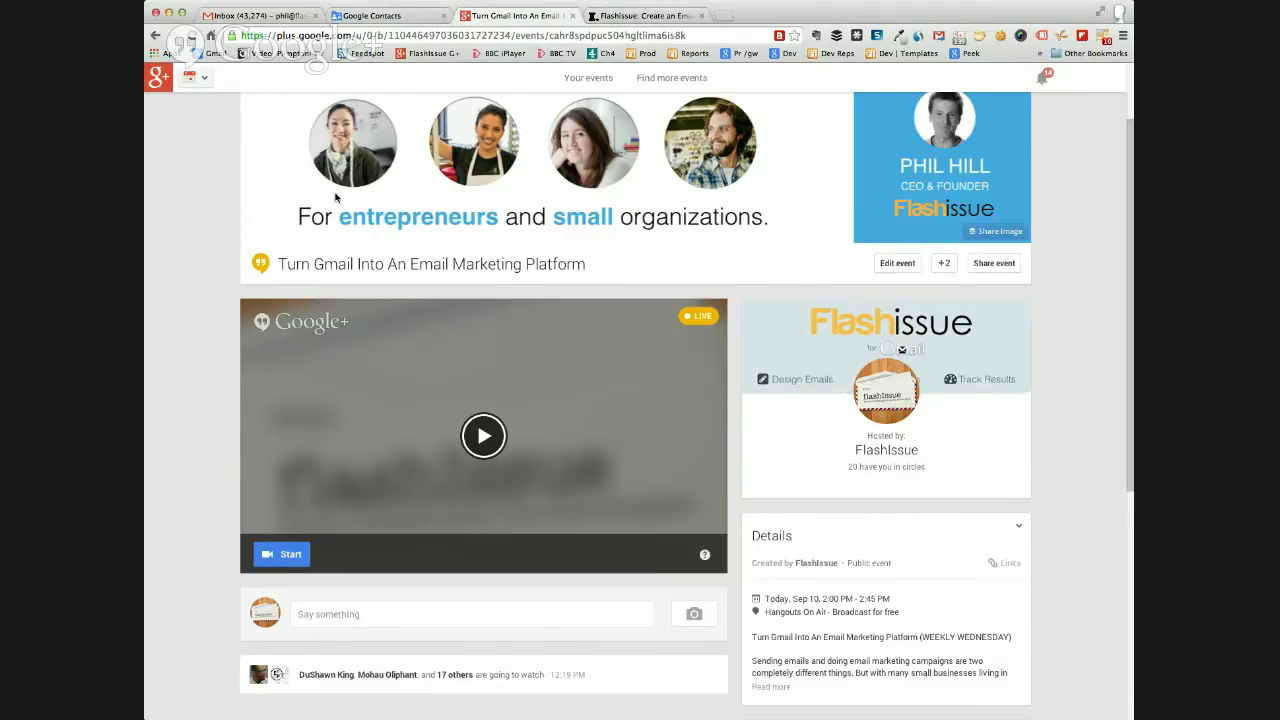
scroll(336, 197, up, 2)
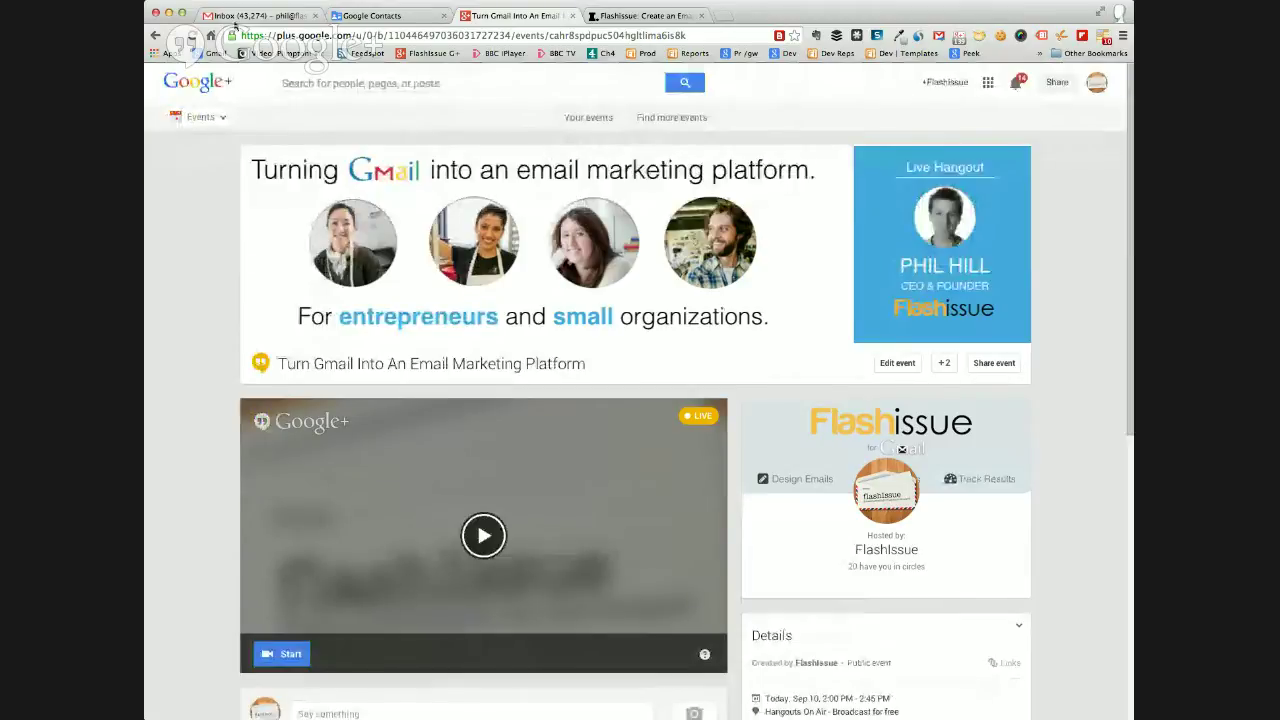
click(230, 17)
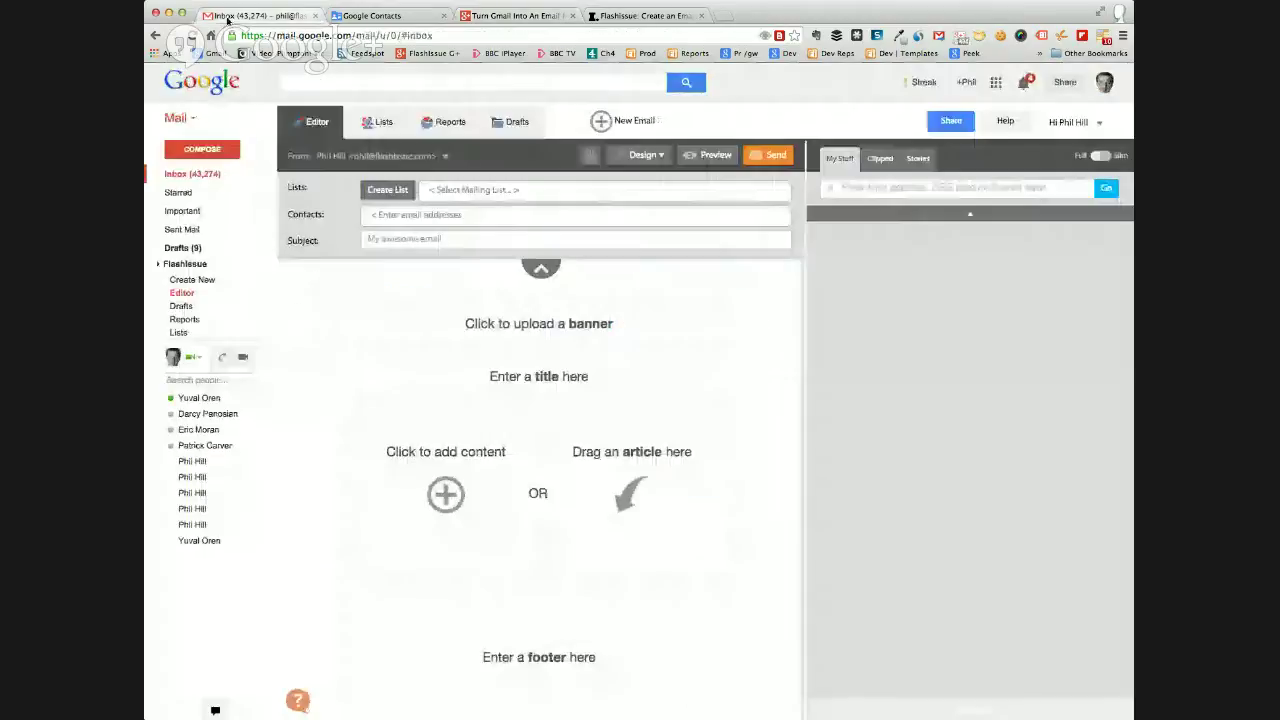
From the inbox, search the mailbox for 'soccer', then go back to the Google+ event page.
click(181, 176)
click(295, 81)
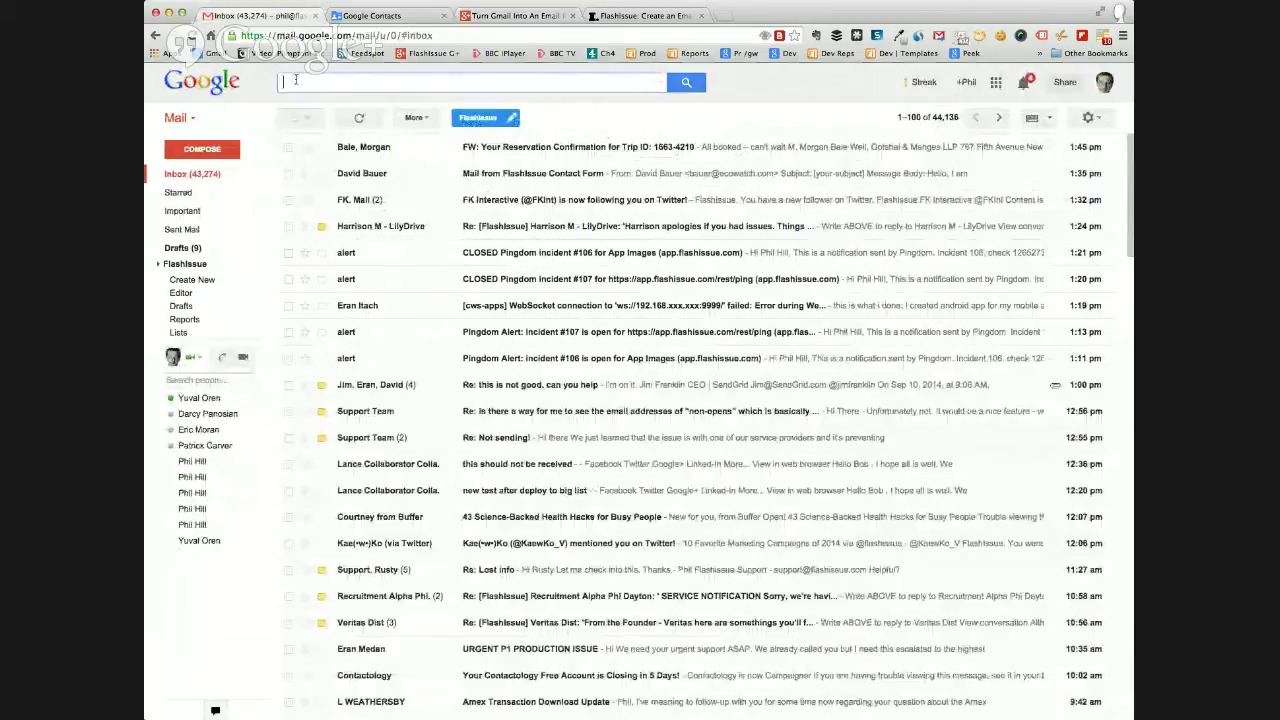
text(soccer)
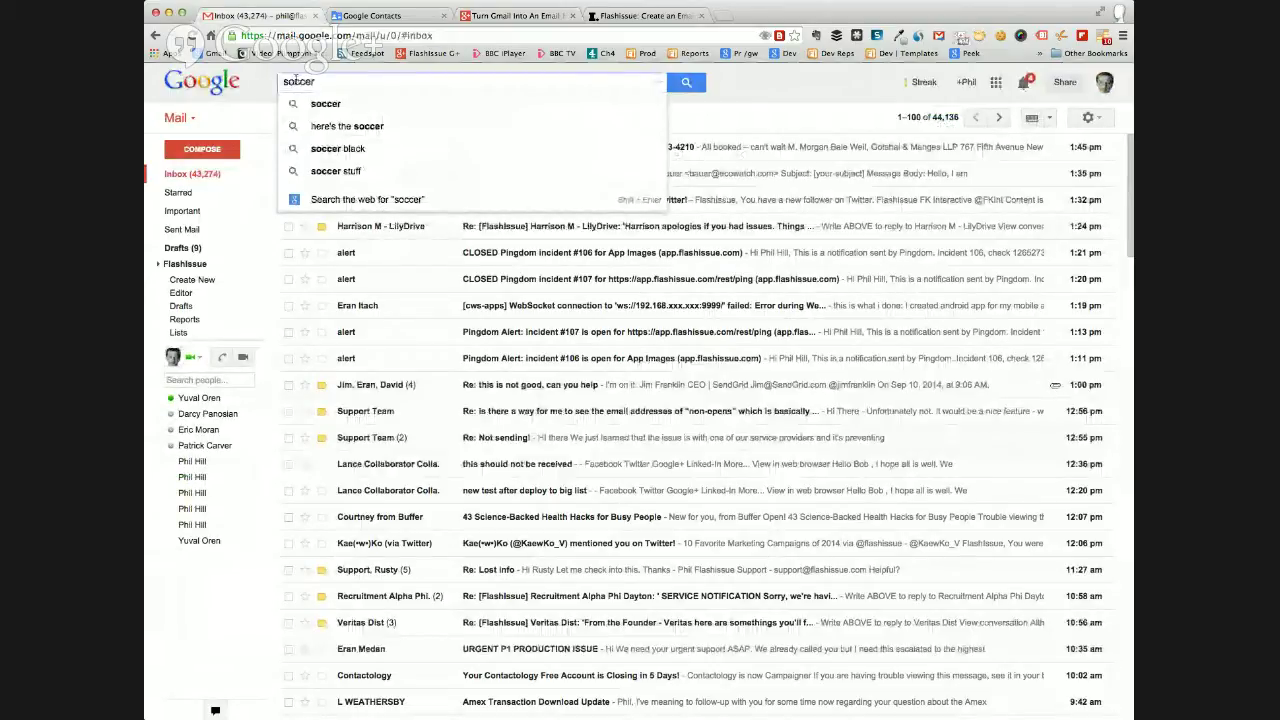
key(Return)
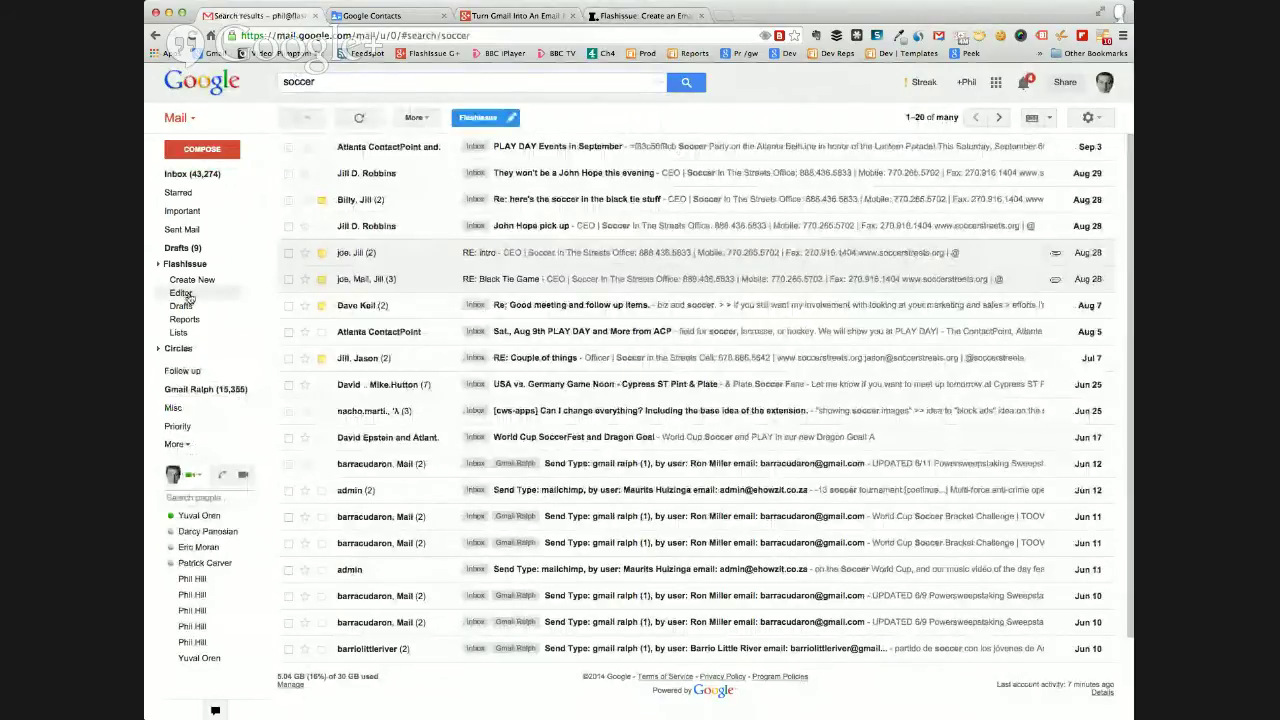
click(493, 17)
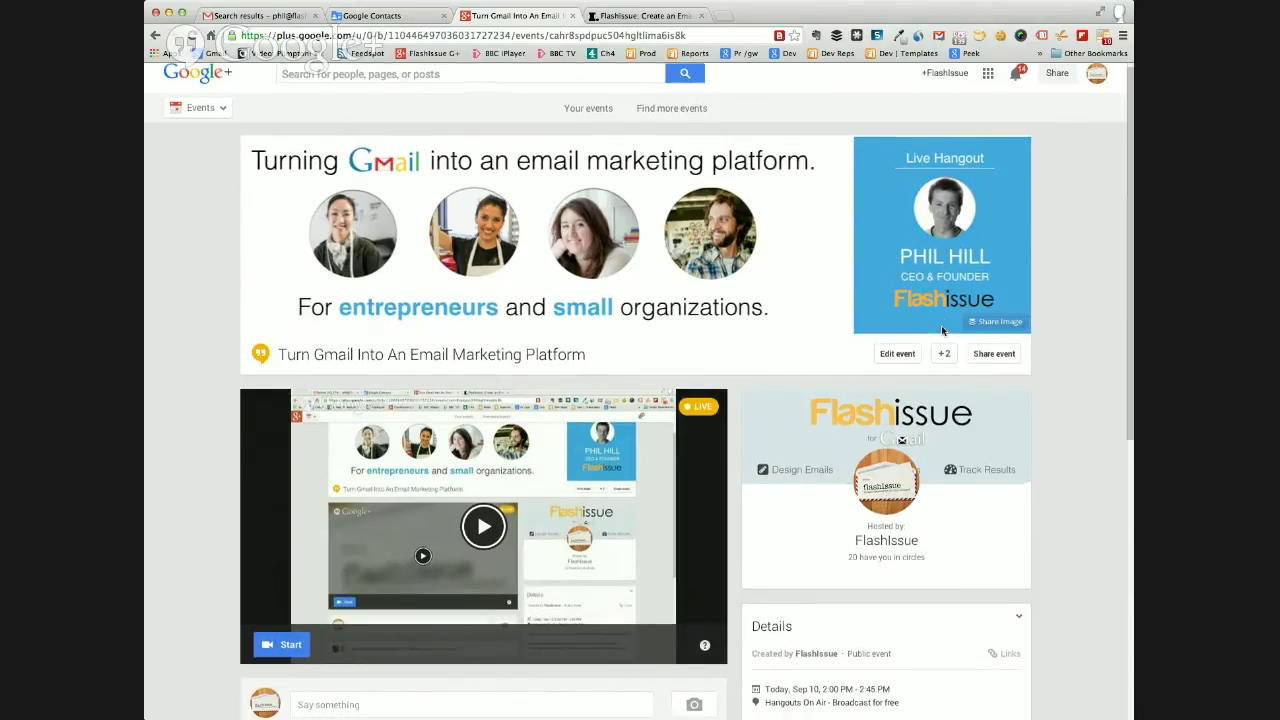
scroll(941, 331, down, 5)
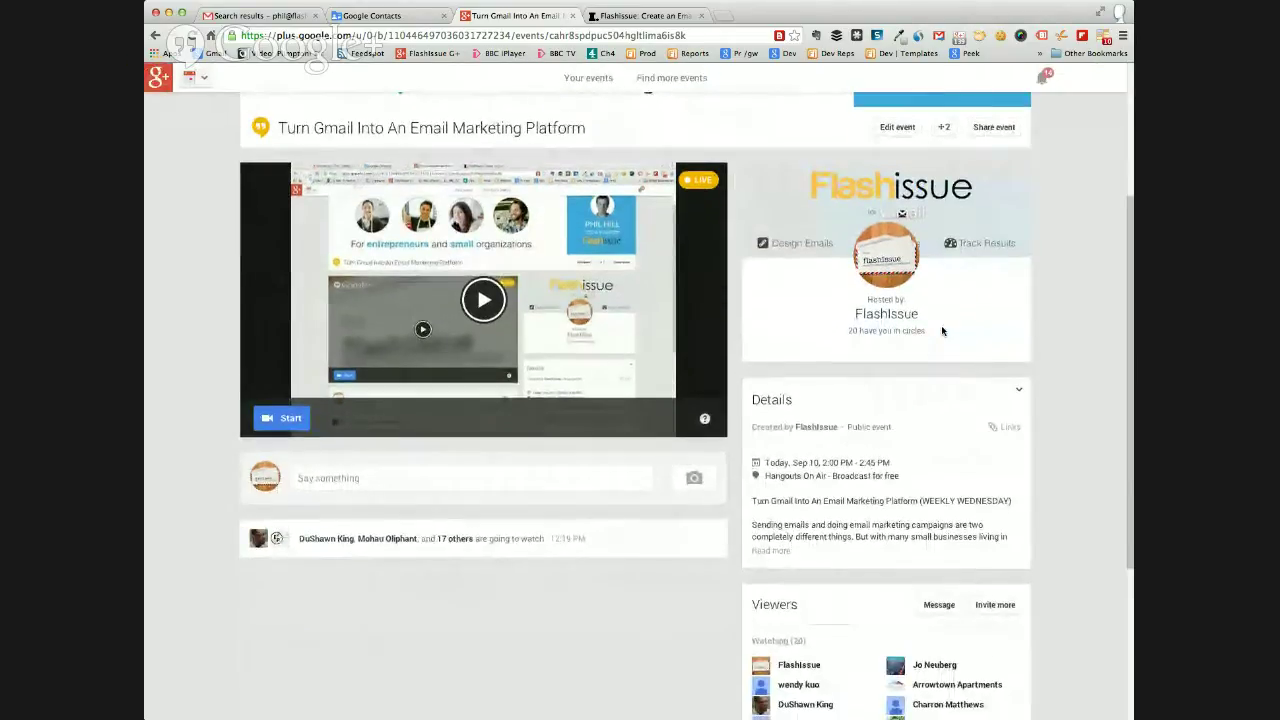
scroll(941, 331, up, 5)
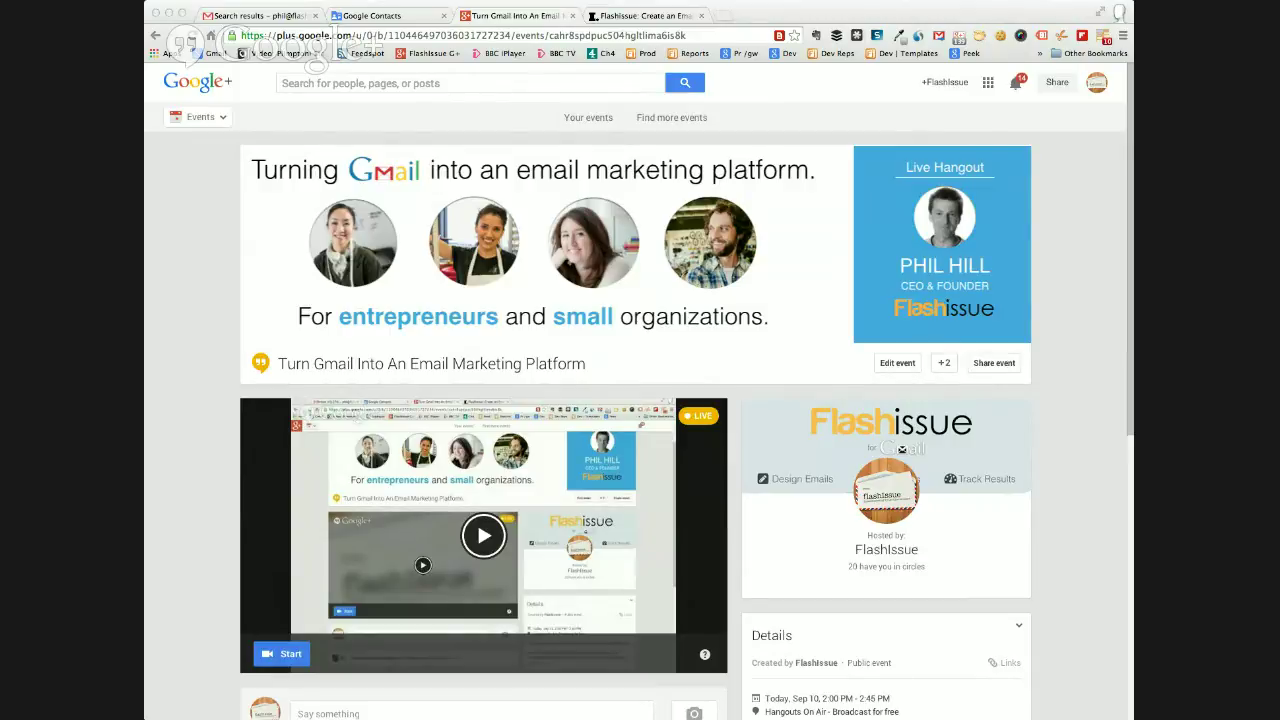
click(908, 20)
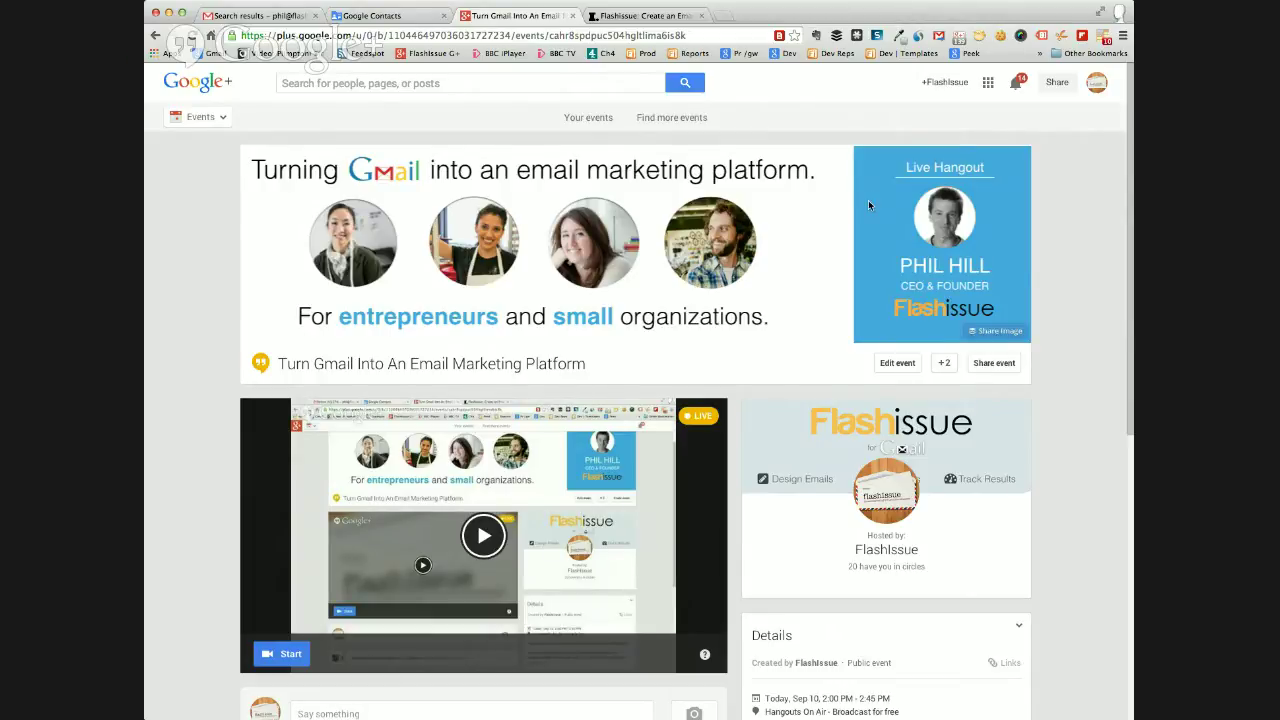
scroll(868, 200, down, 3)
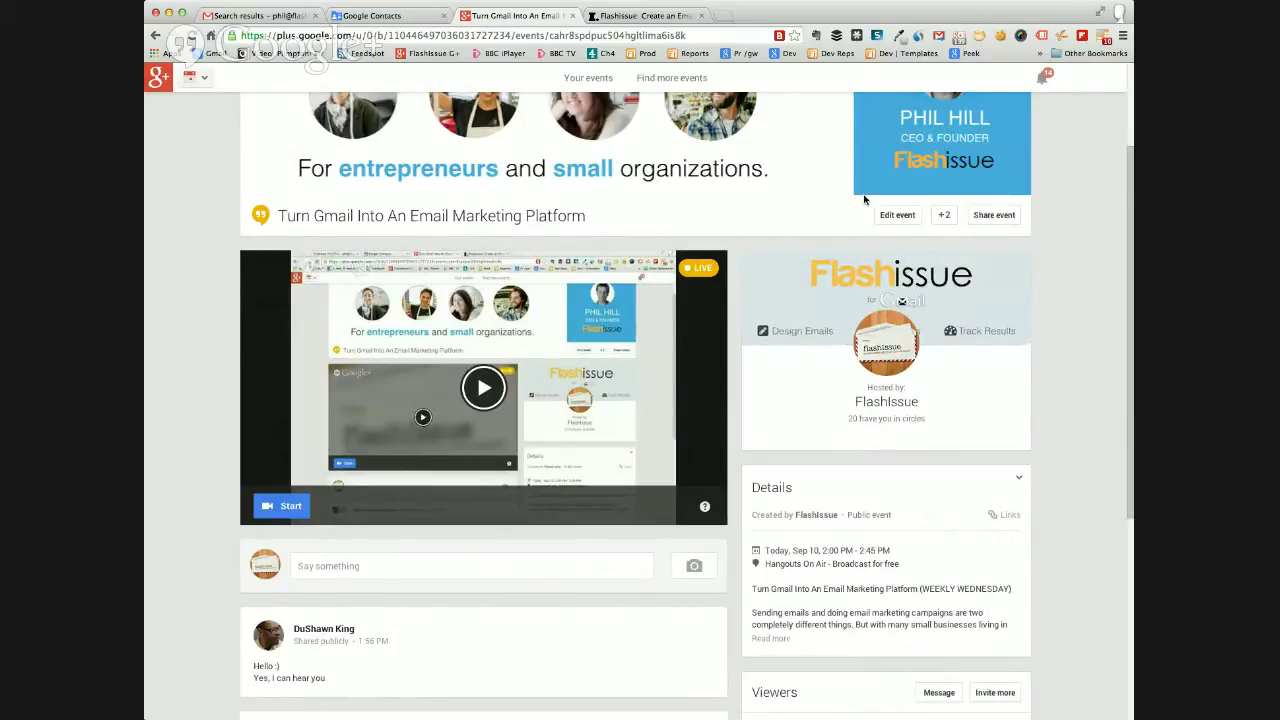
Share a short 'hi' greeting addressed to a viewer by name in the event's comment stream.
click(333, 568)
text(hi d)
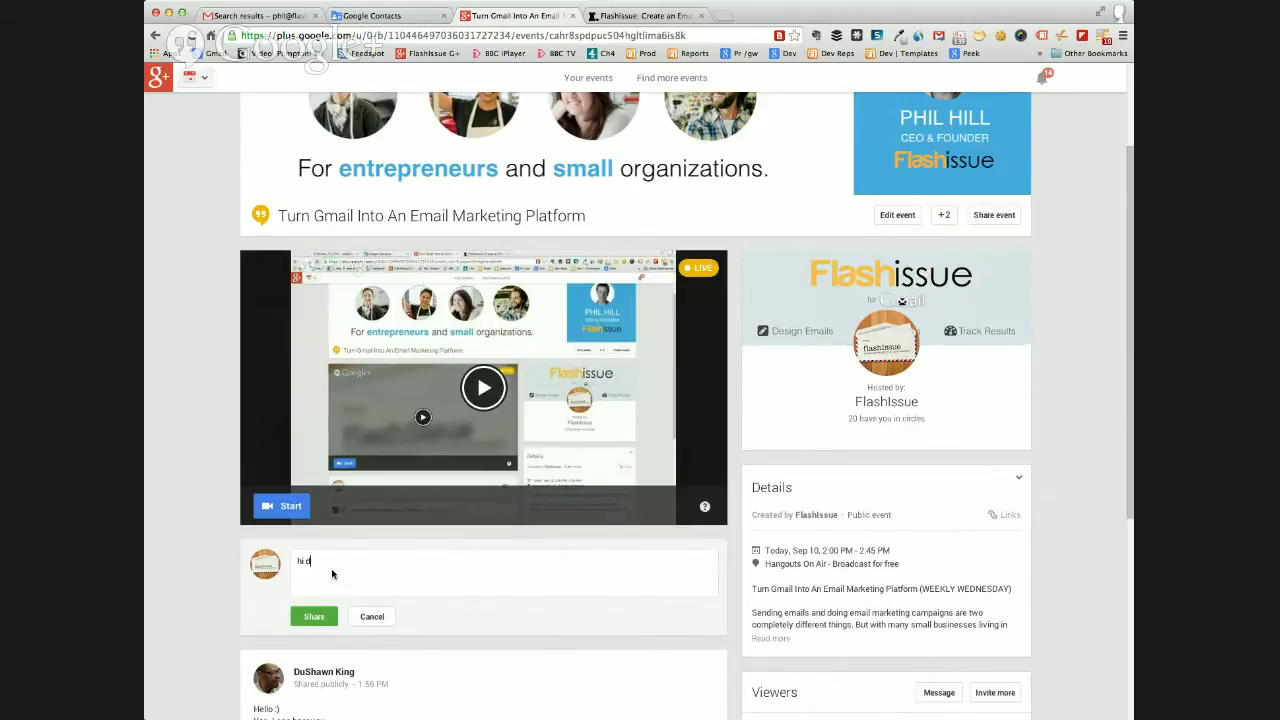
text(ushawn)
click(313, 617)
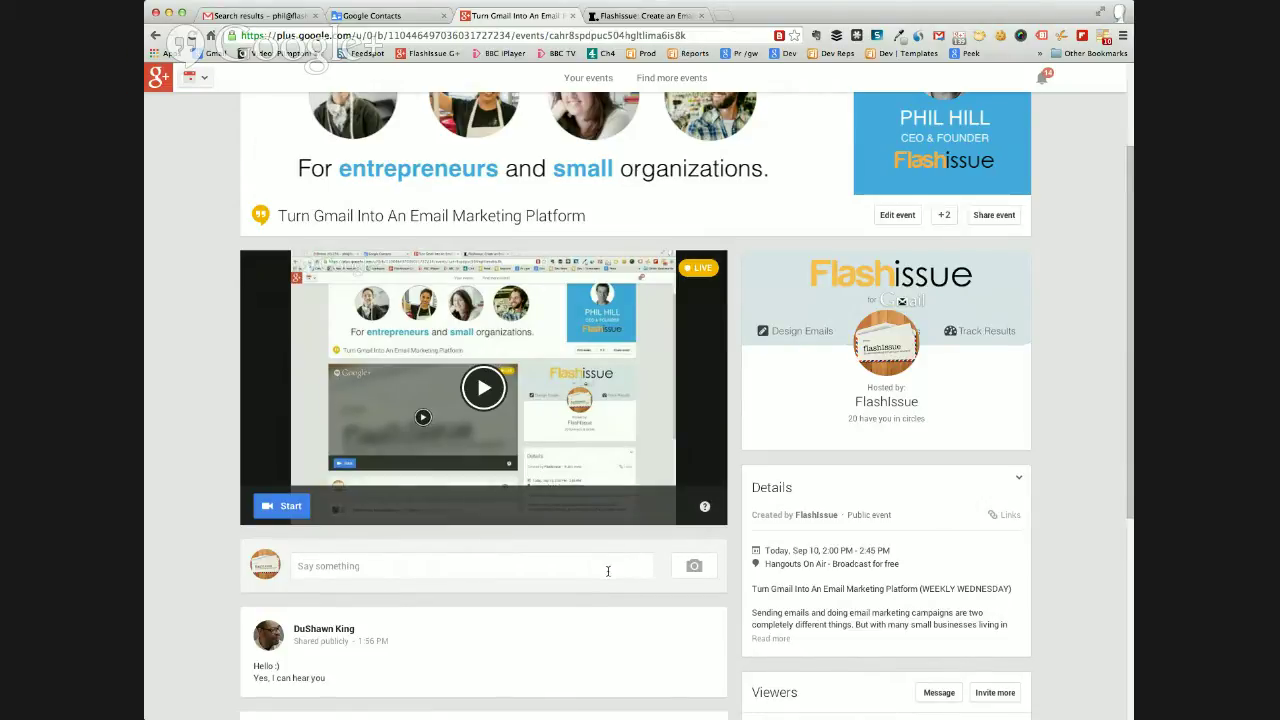
Share the comment 'the QA app should be running so post any questions you have there'.
click(340, 567)
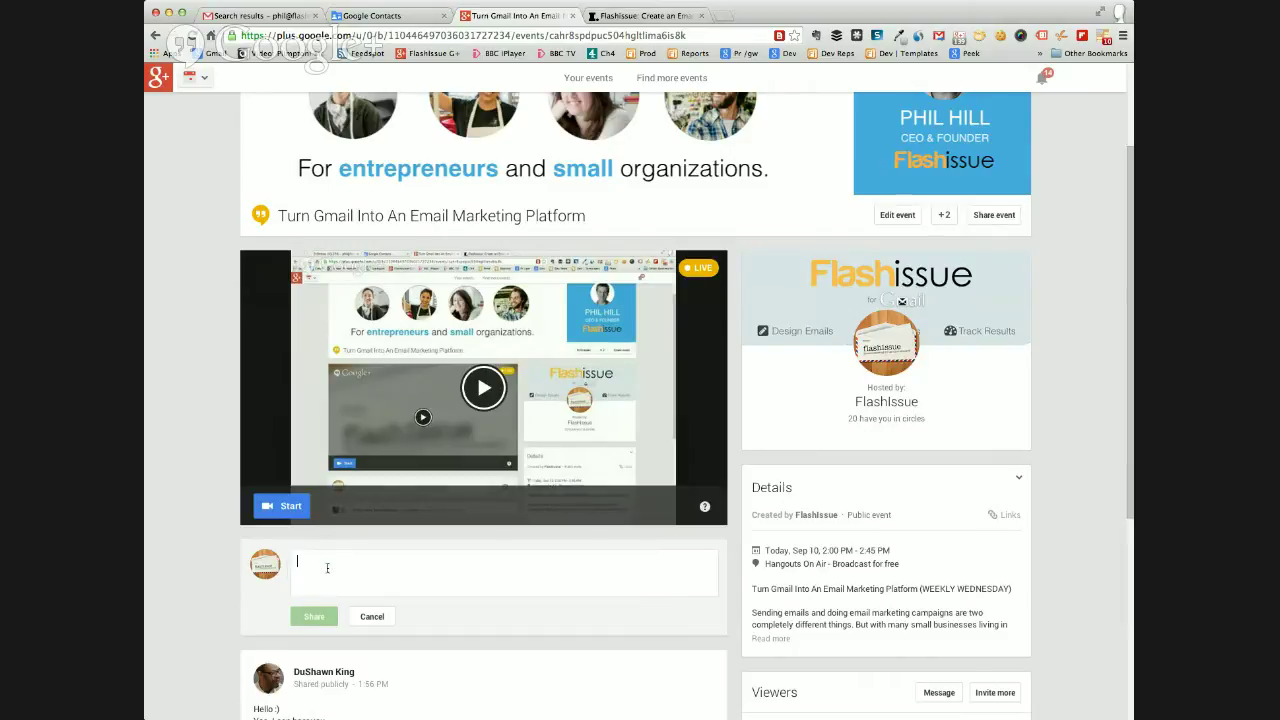
text(the QA app should be )
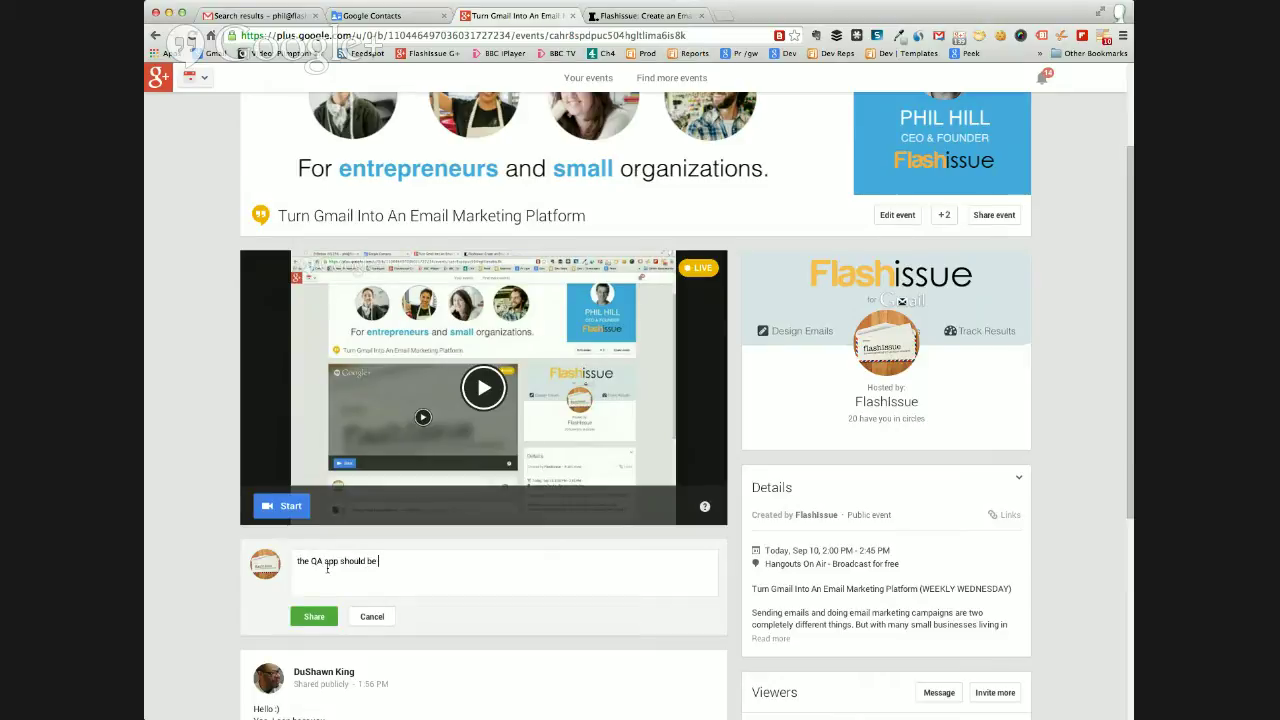
text(running so post any questions you)
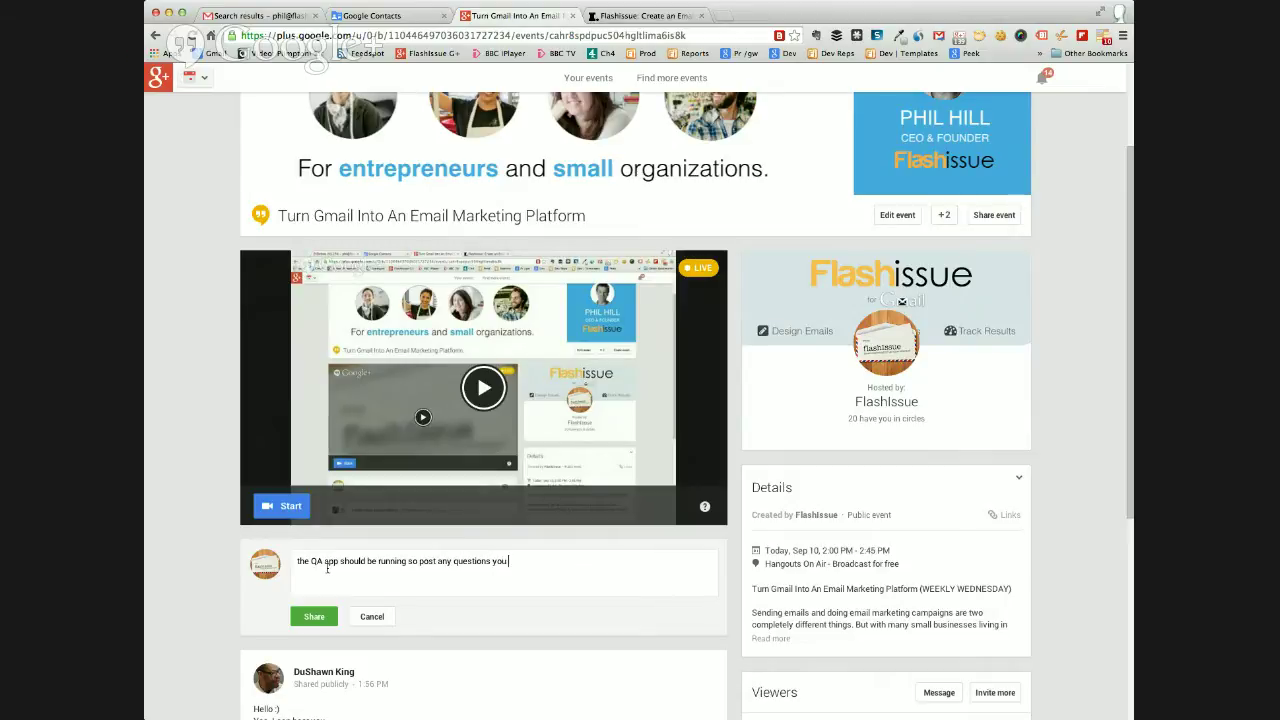
text( have there)
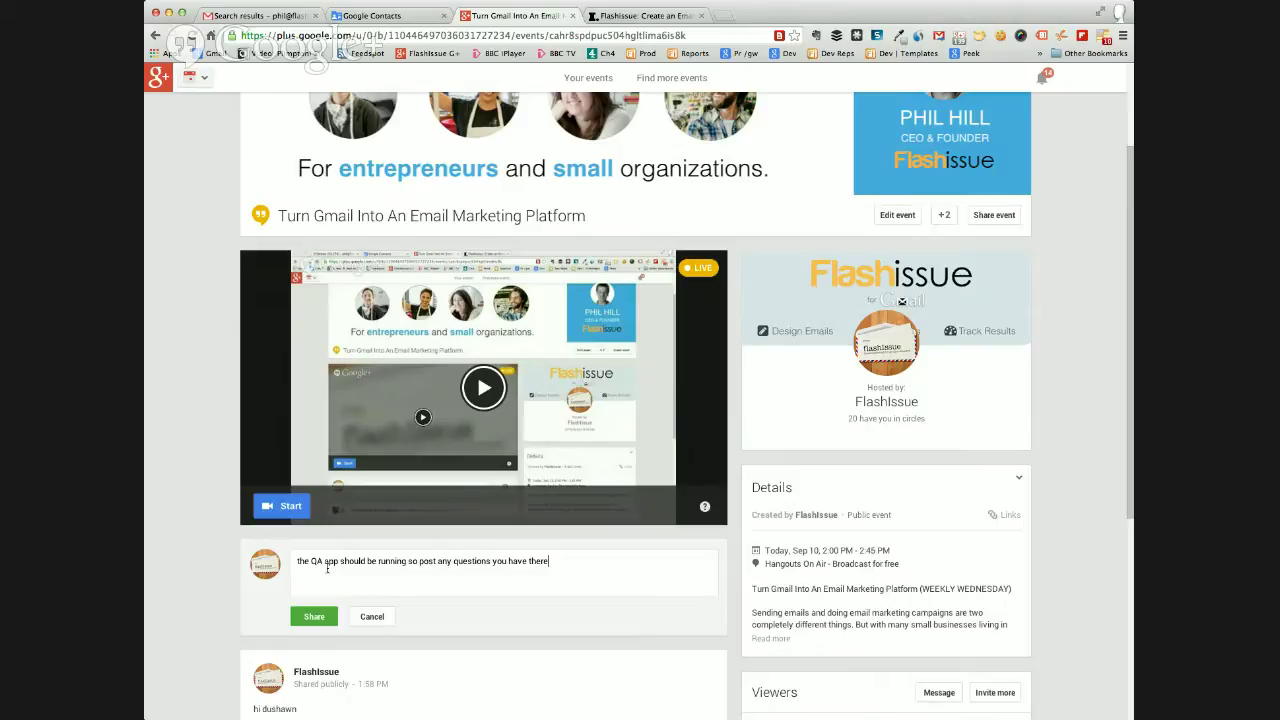
click(316, 617)
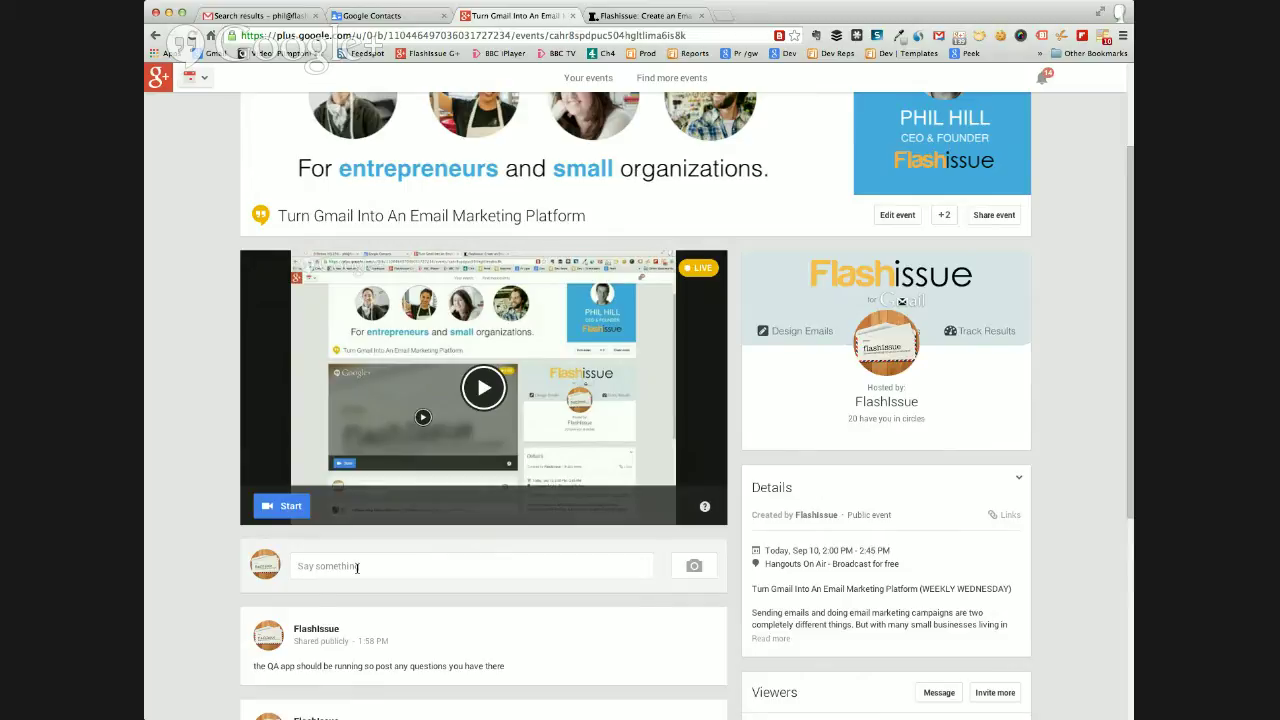
Skim the Google+ event page, then return to the Gmail 'soccer' search results tab.
scroll(431, 523, up, 3)
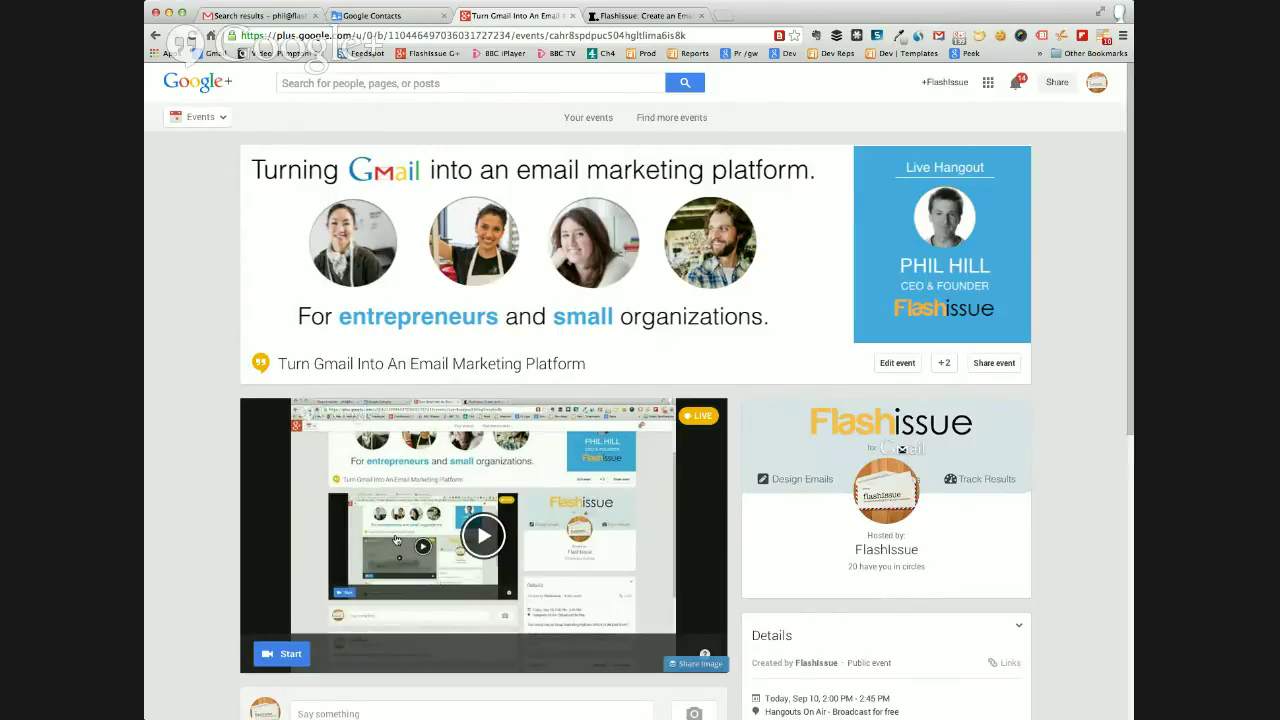
scroll(208, 535, down, 1)
scroll(208, 535, down, 3)
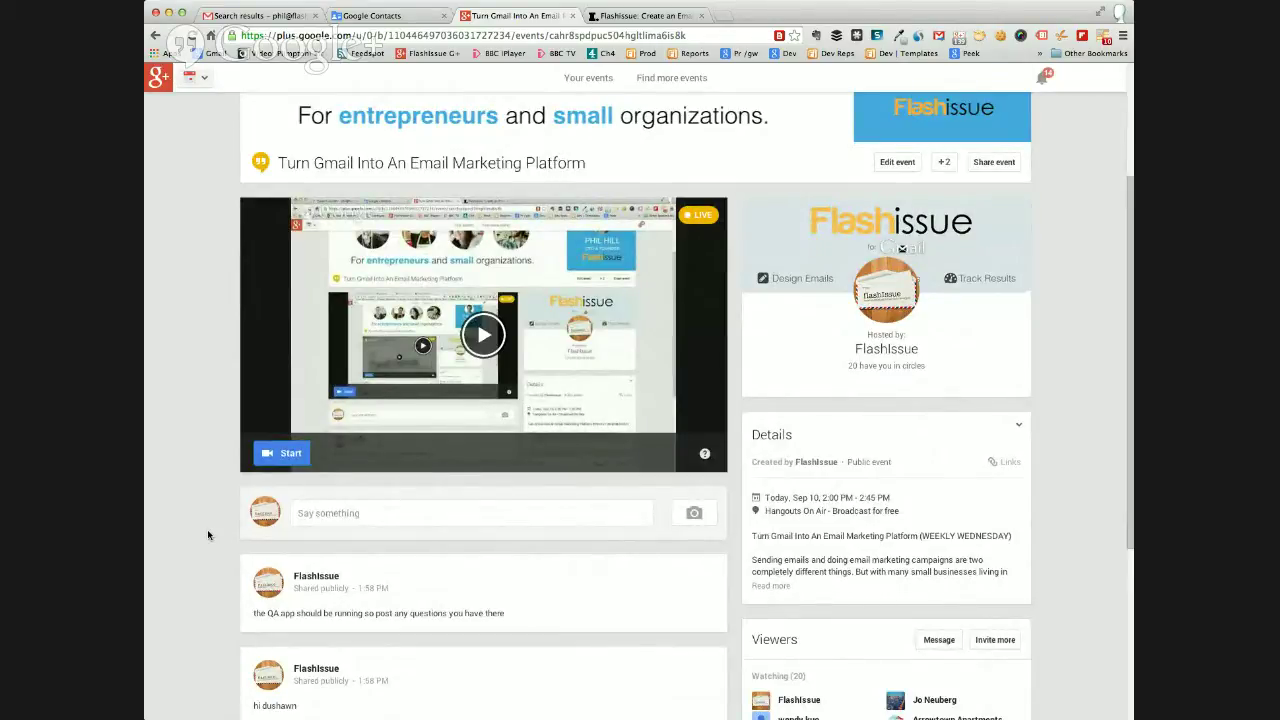
scroll(207, 515, up, 4)
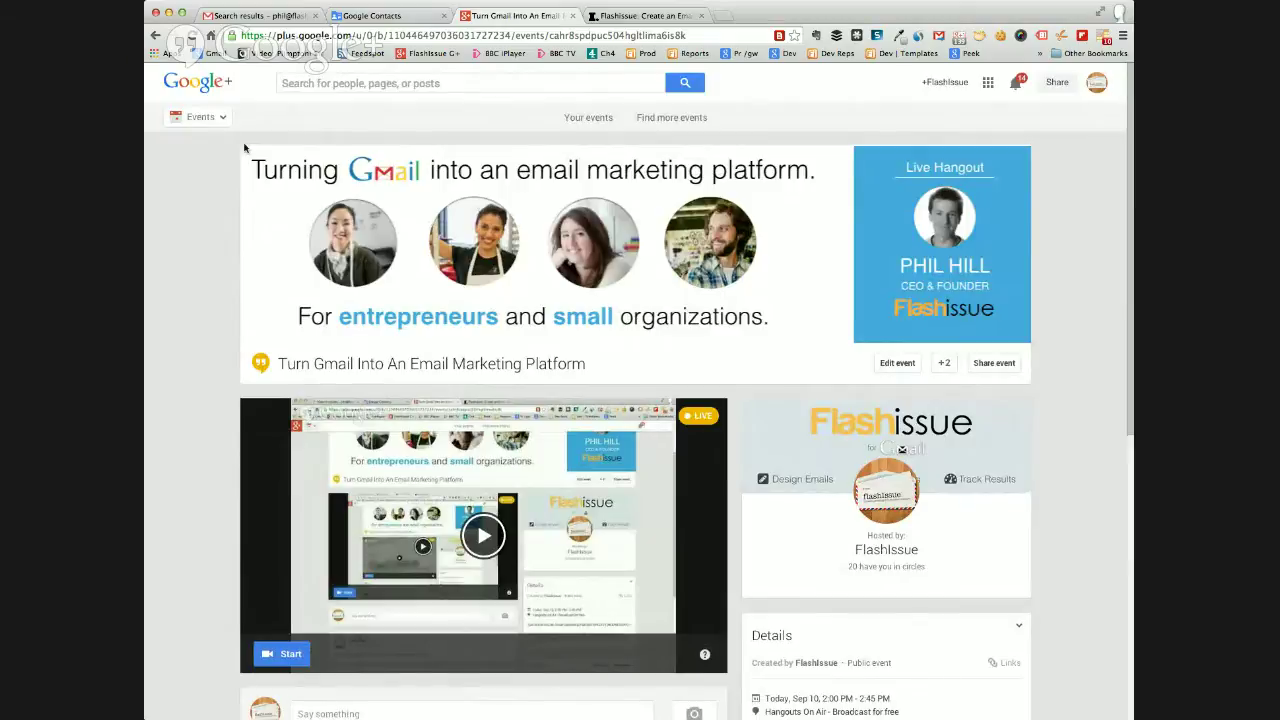
click(221, 18)
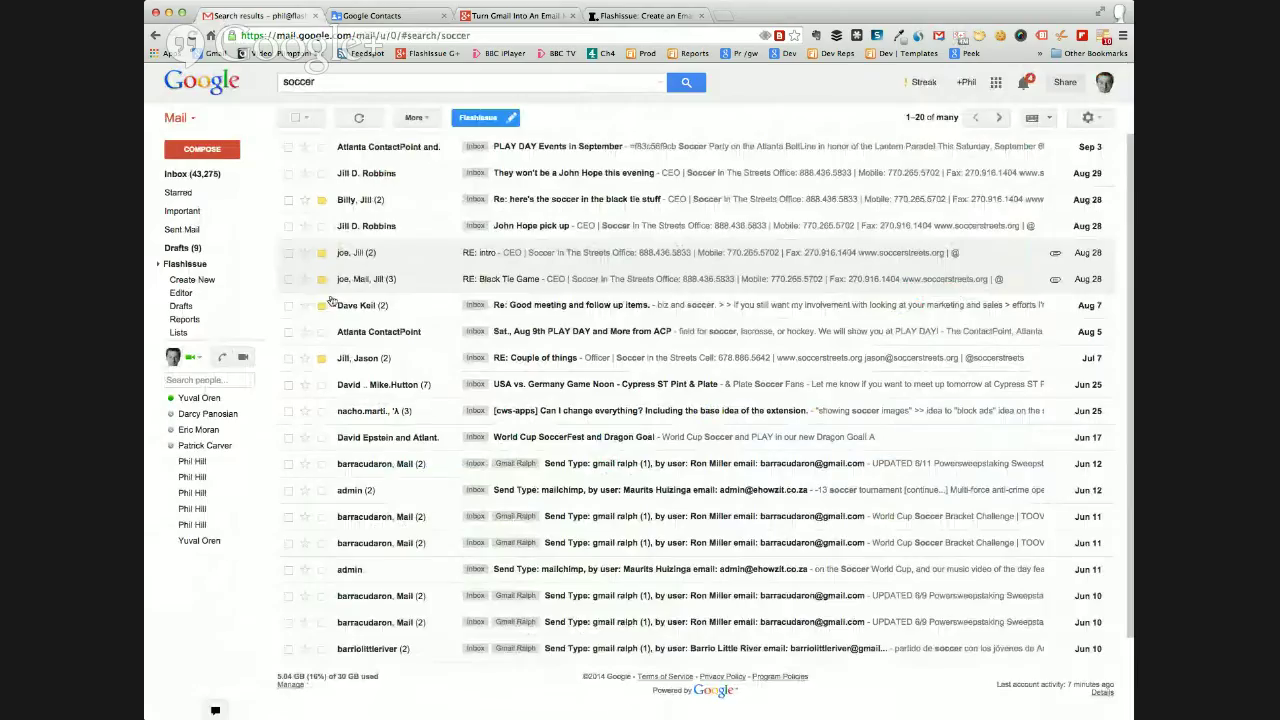
Open the FlashIssue Editor from the Gmail sidebar.
click(181, 292)
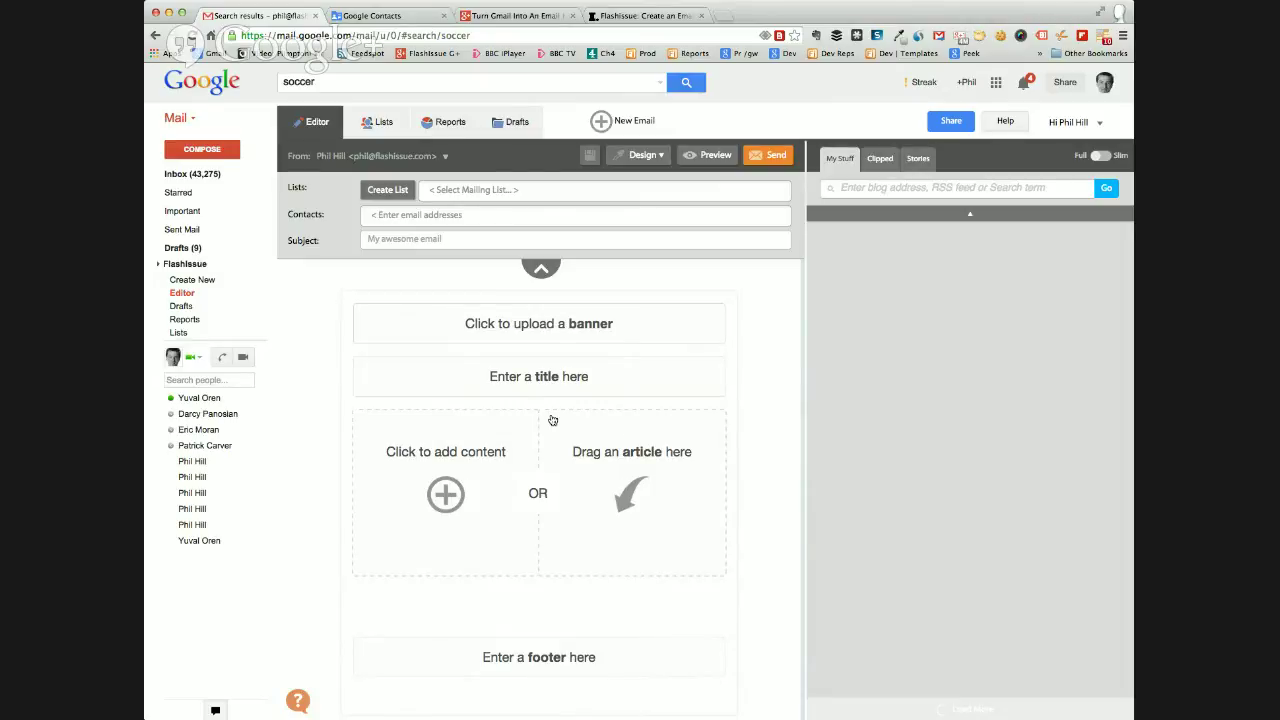
Open the New Email template dialog in the FlashIssue editor.
click(603, 122)
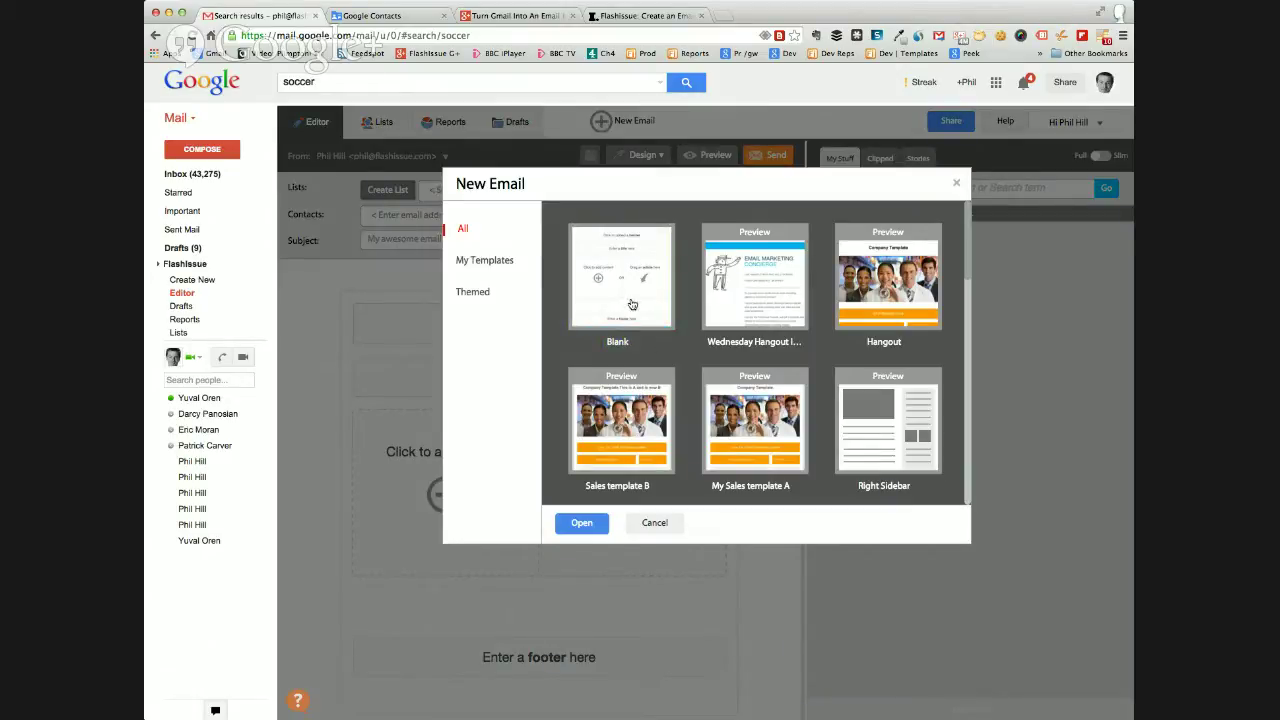
Browse the Themed templates, then create the new email from the Blank template.
click(476, 296)
scroll(603, 330, down, 5)
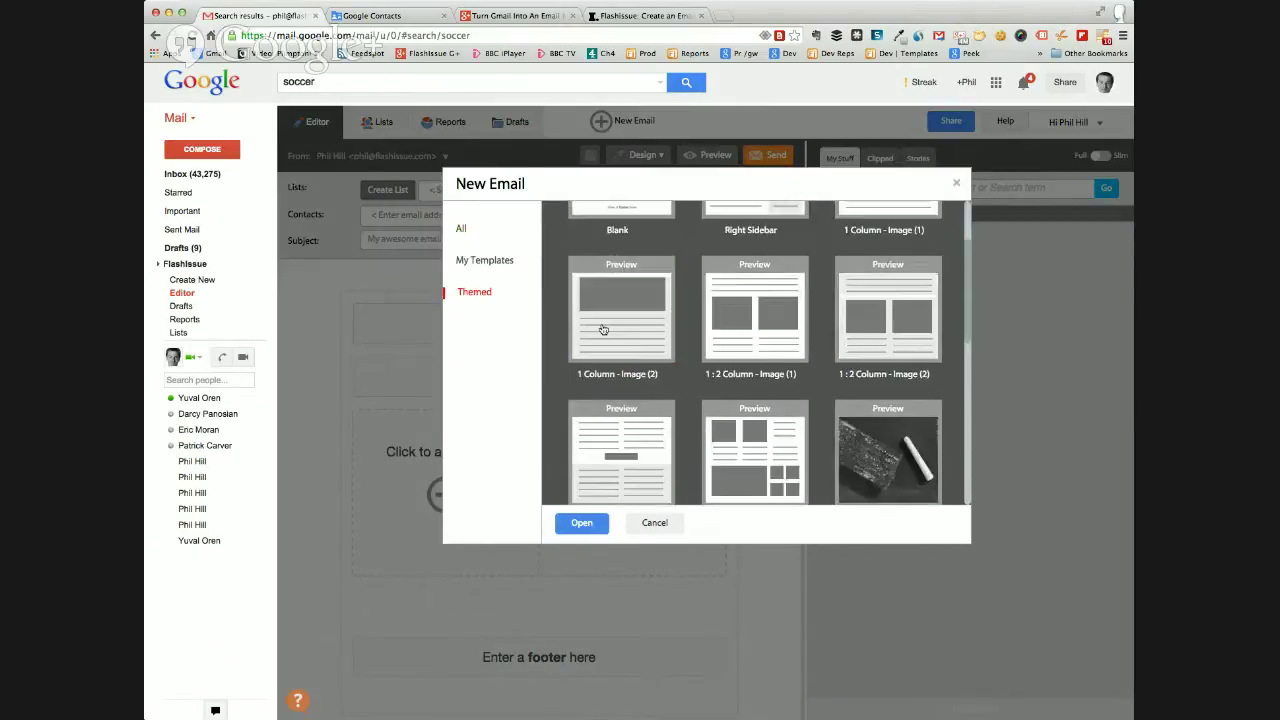
scroll(603, 330, up, 5)
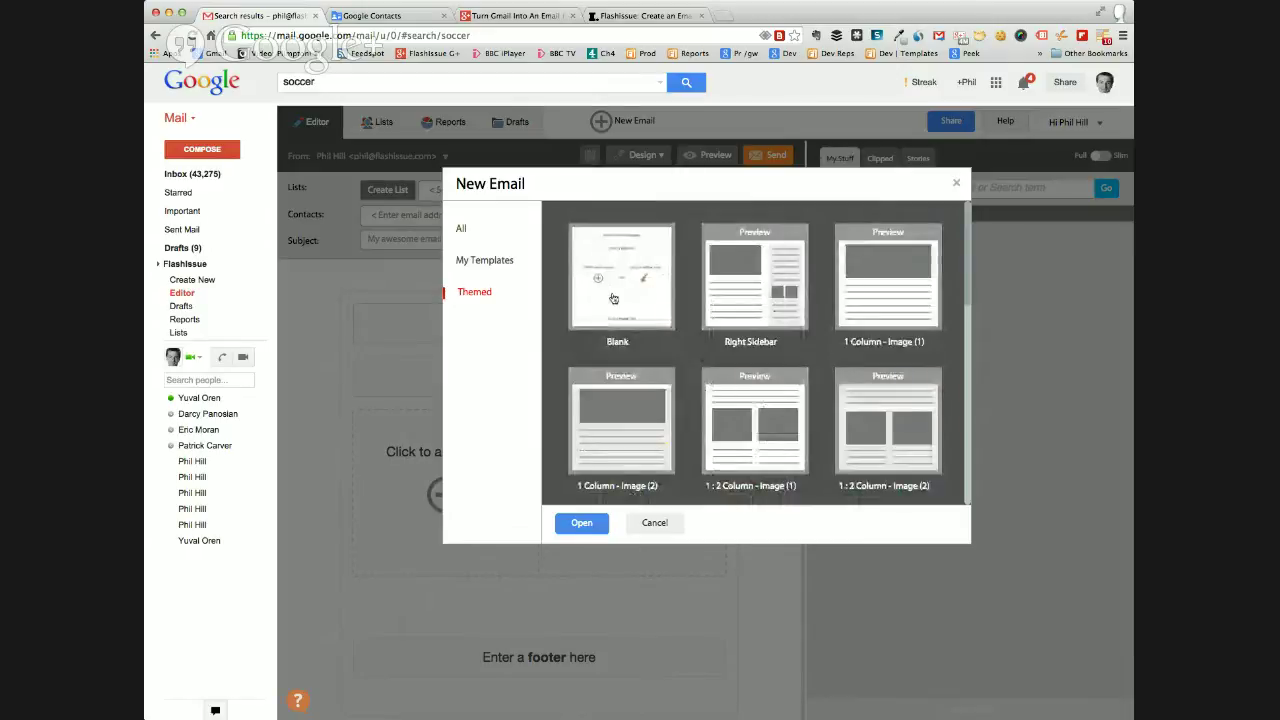
click(612, 292)
click(585, 523)
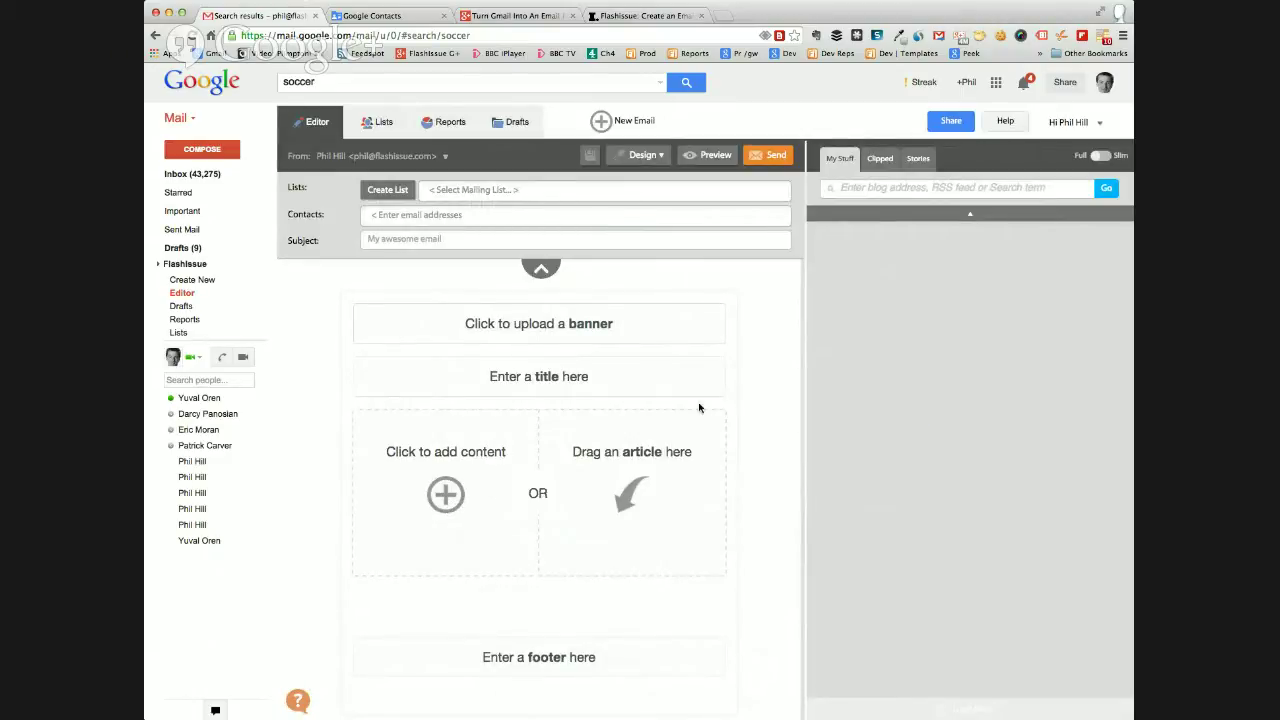
Search content for 'te' and drag the NBA and Coursera articles in, Coursera above NBA.
click(857, 188)
text(techcrunch.com)
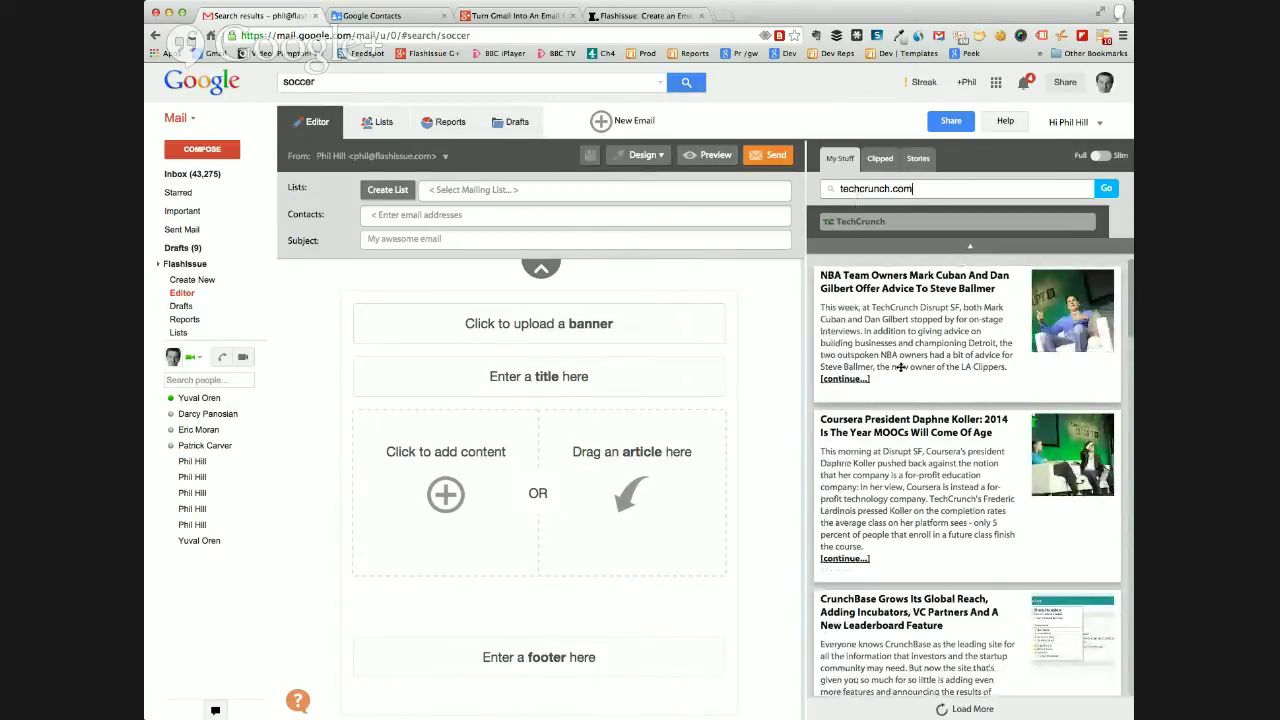
drag(900, 358, 580, 500)
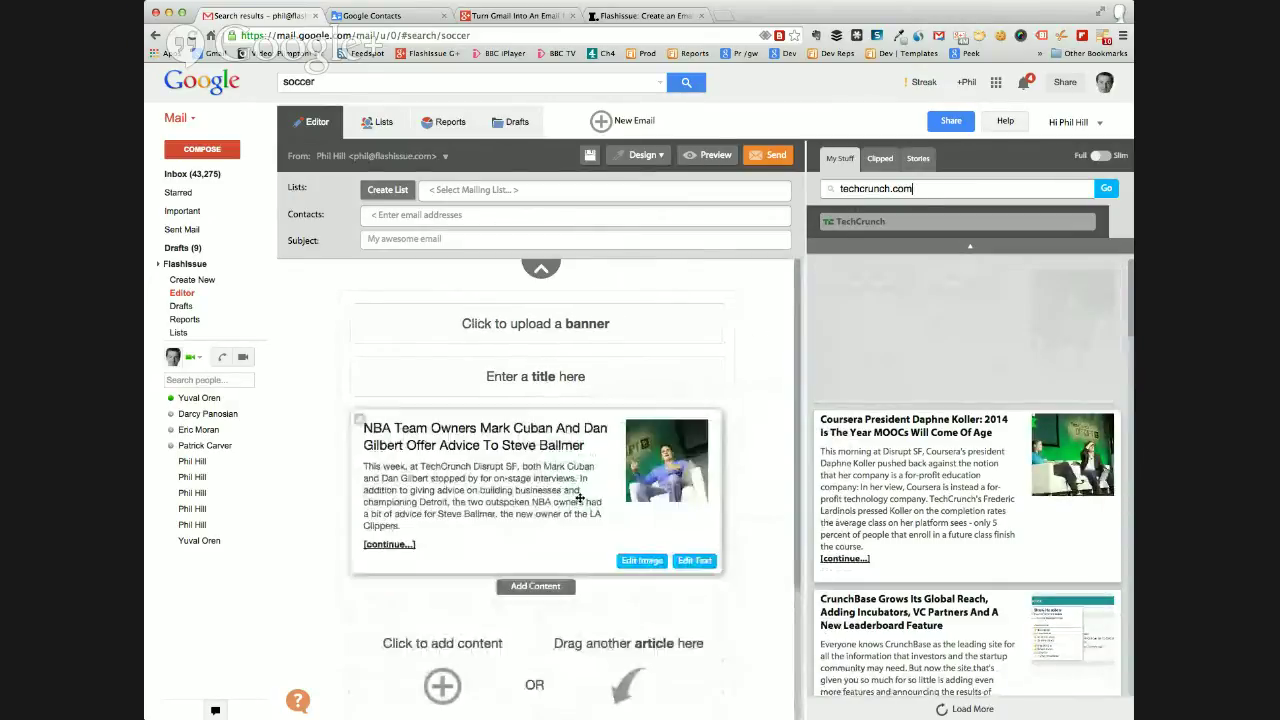
drag(900, 330, 560, 440)
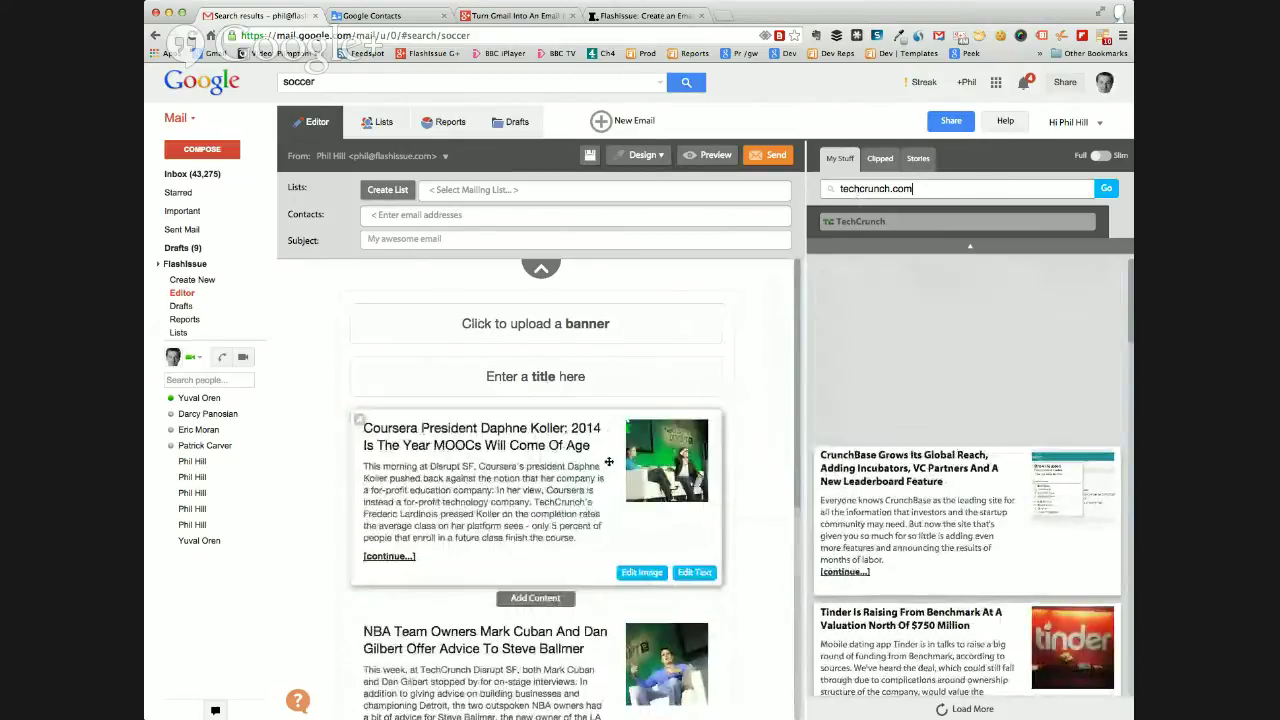
scroll(785, 400, down, 3)
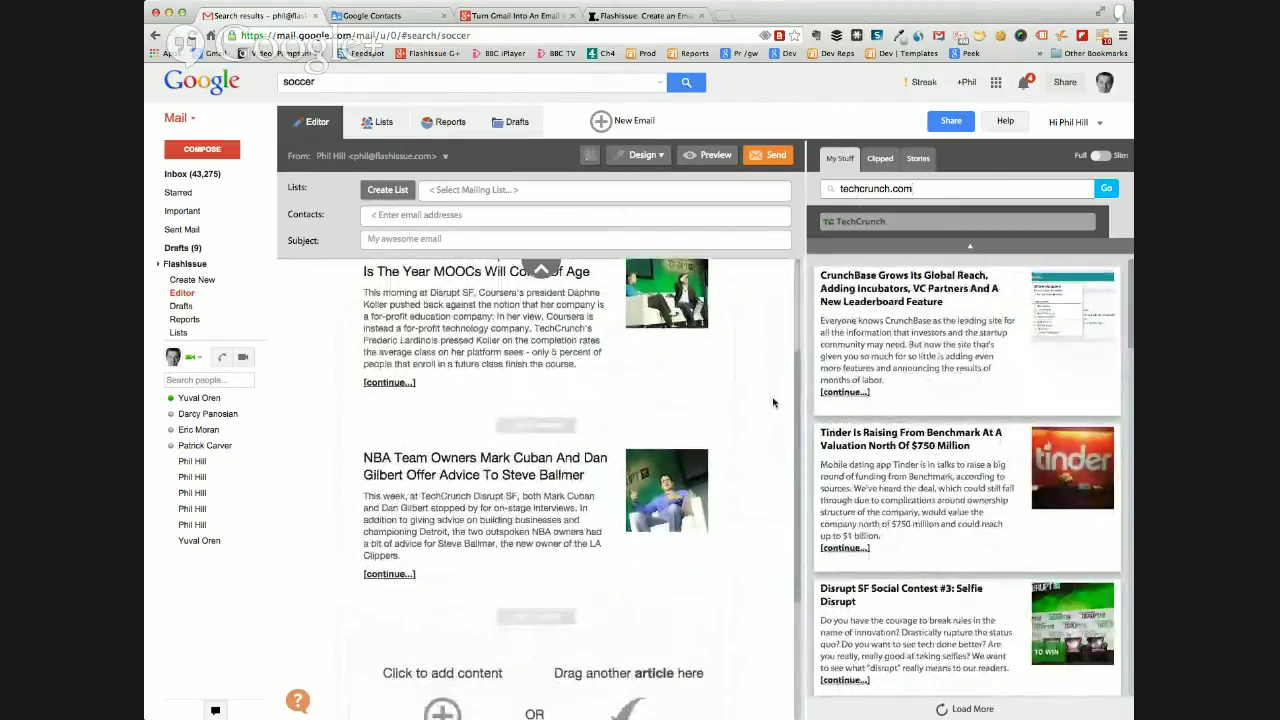
scroll(772, 405, down, 1)
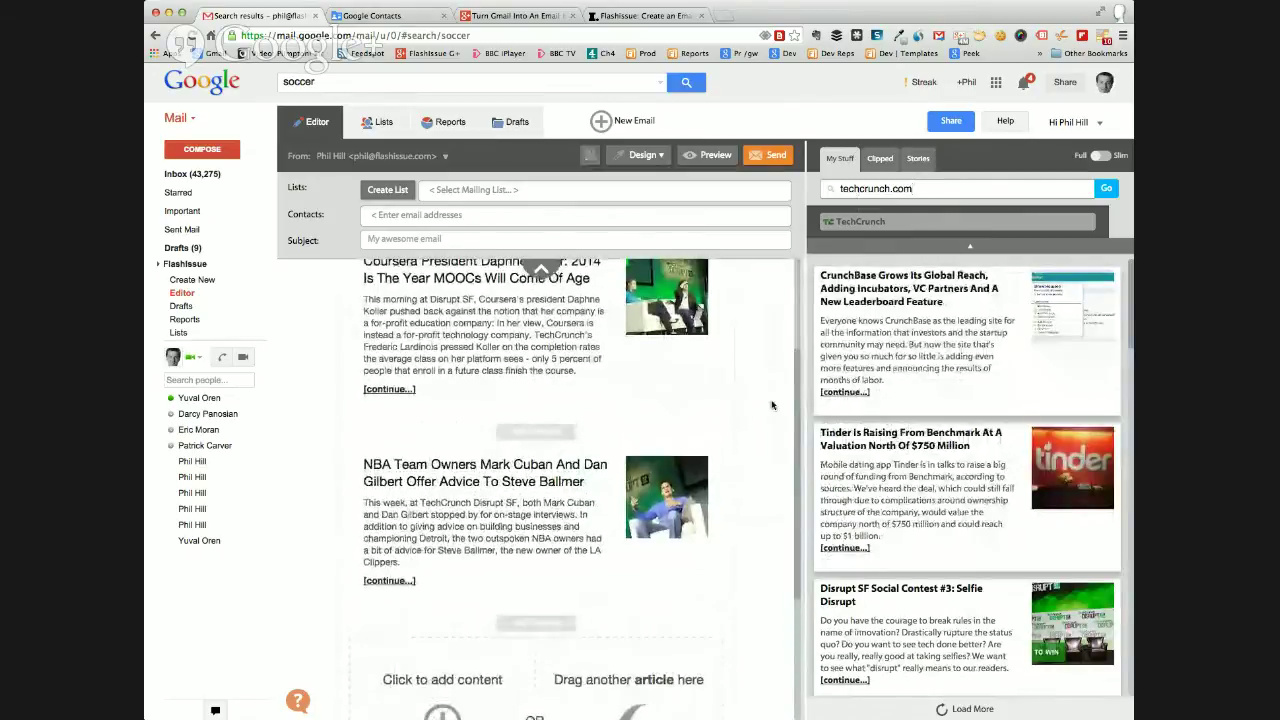
scroll(772, 405, up, 2)
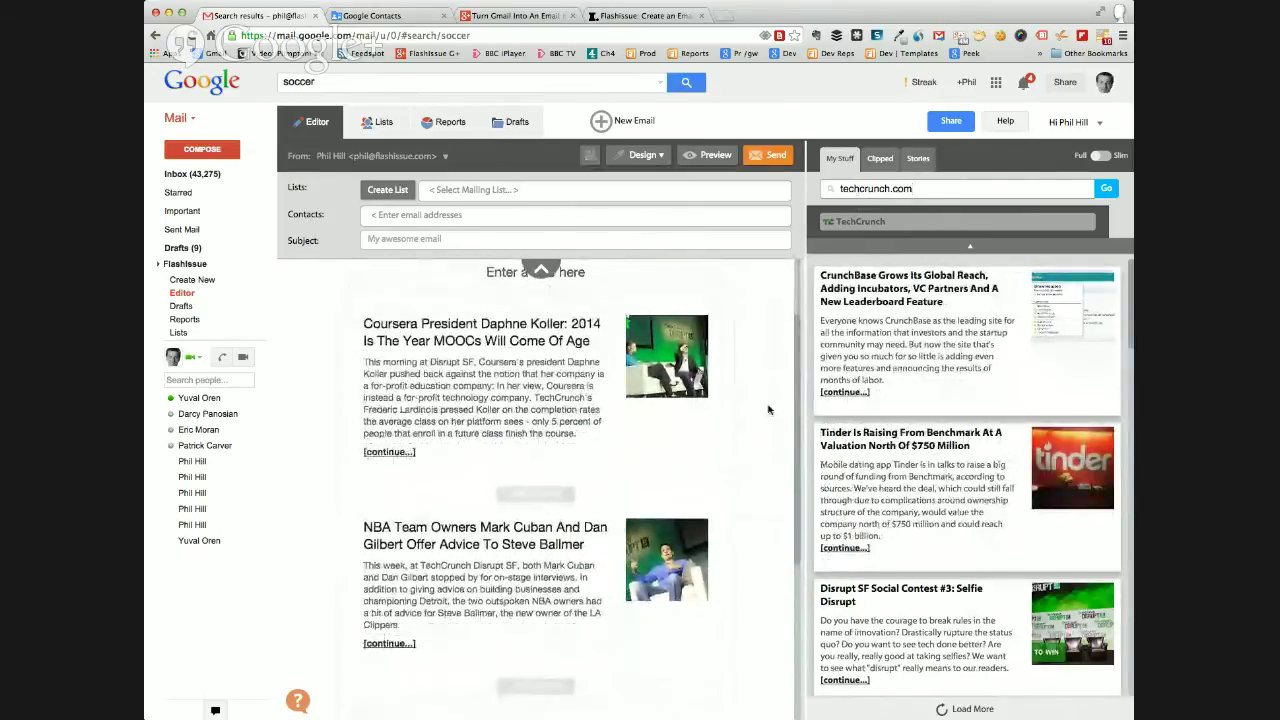
scroll(765, 405, up, 1)
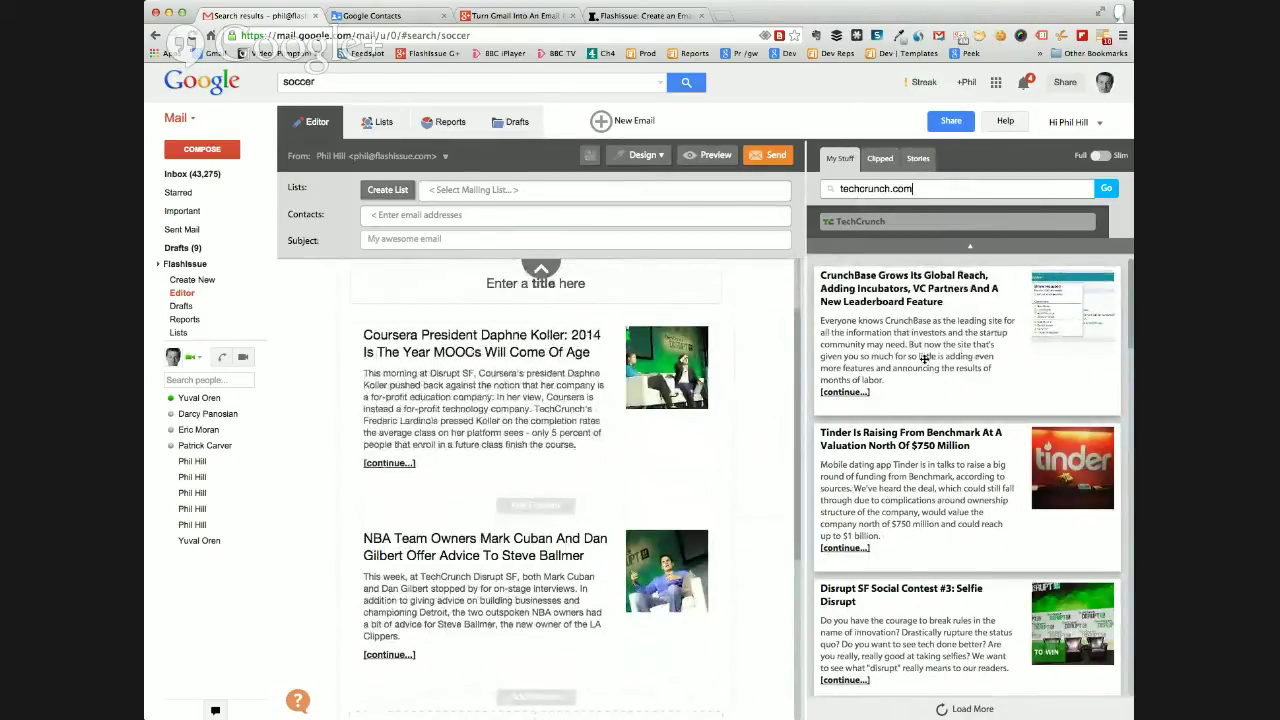
key(super+4)
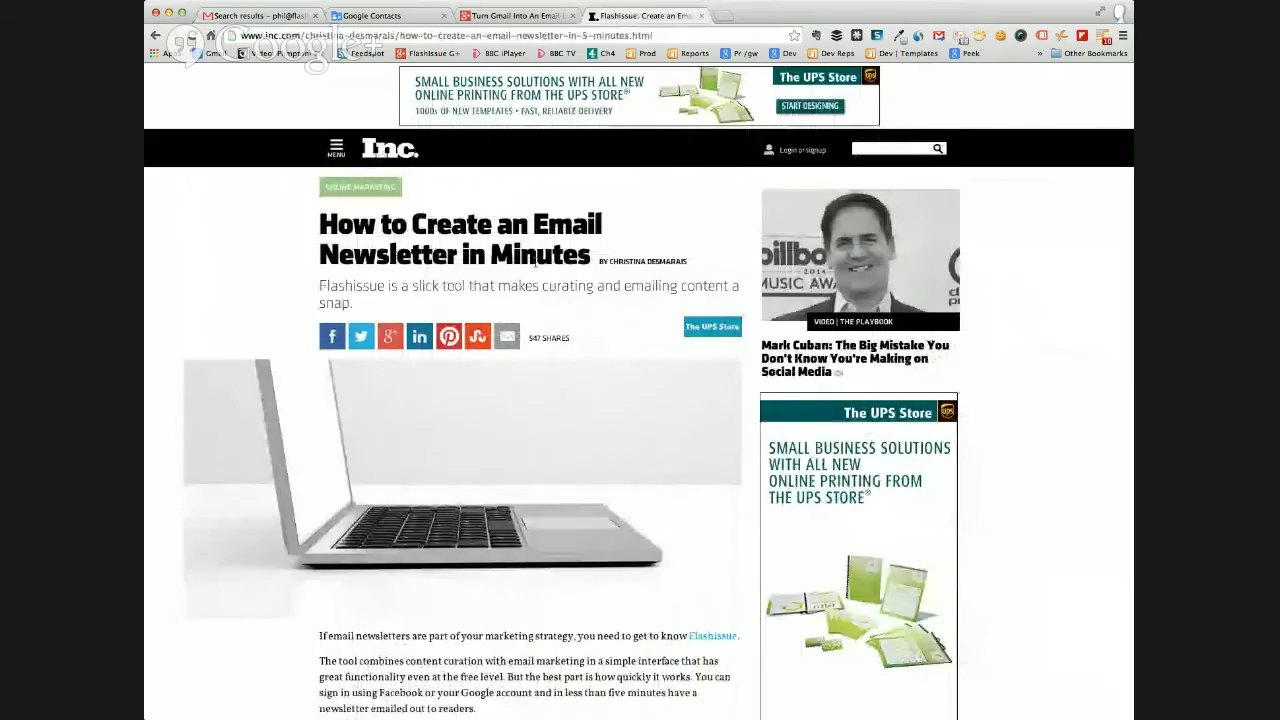
Skim the Inc.com 'How to Create an Email Newsletter in Minutes' article, then return to Gmail.
scroll(536, 259, down, 5)
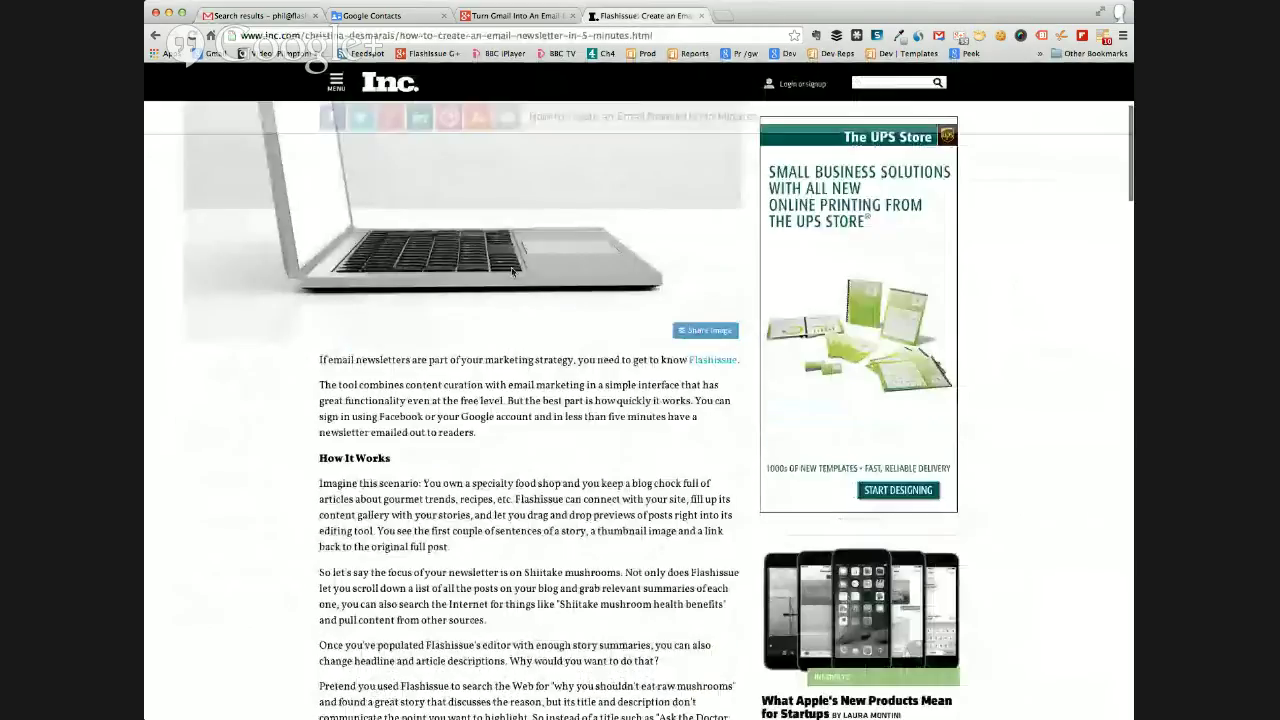
scroll(512, 270, down, 15)
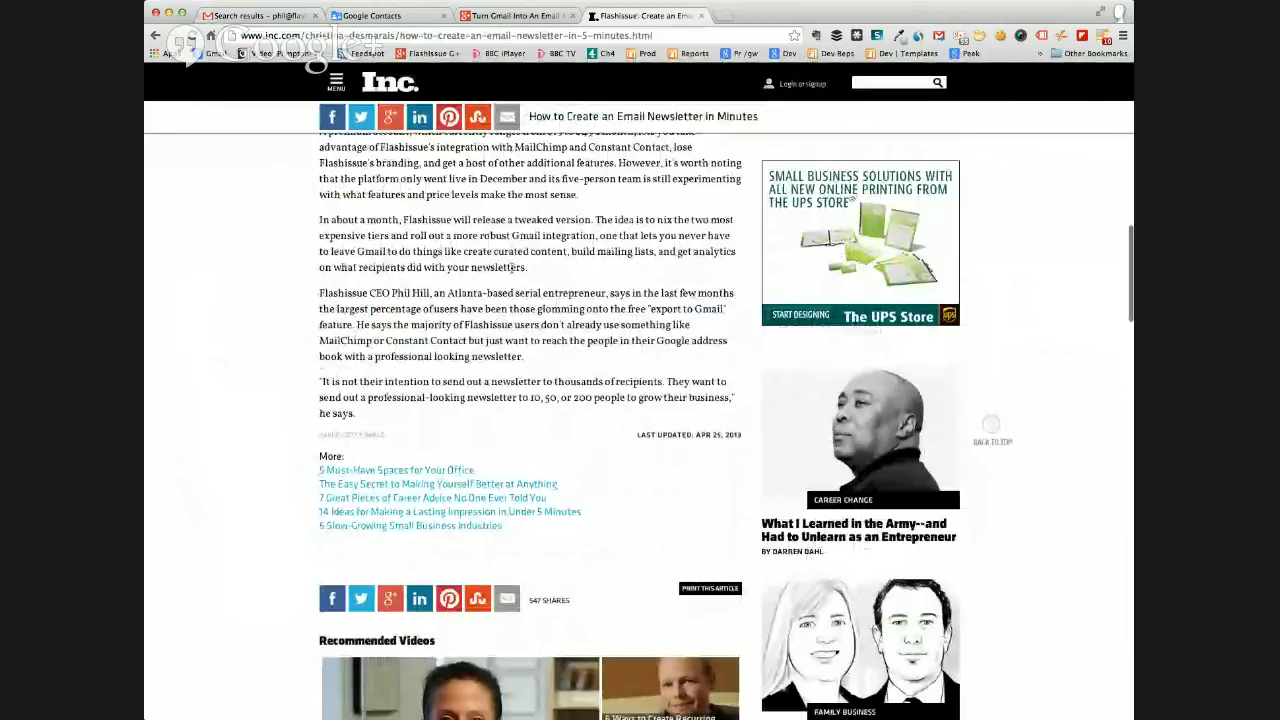
scroll(513, 268, up, 20)
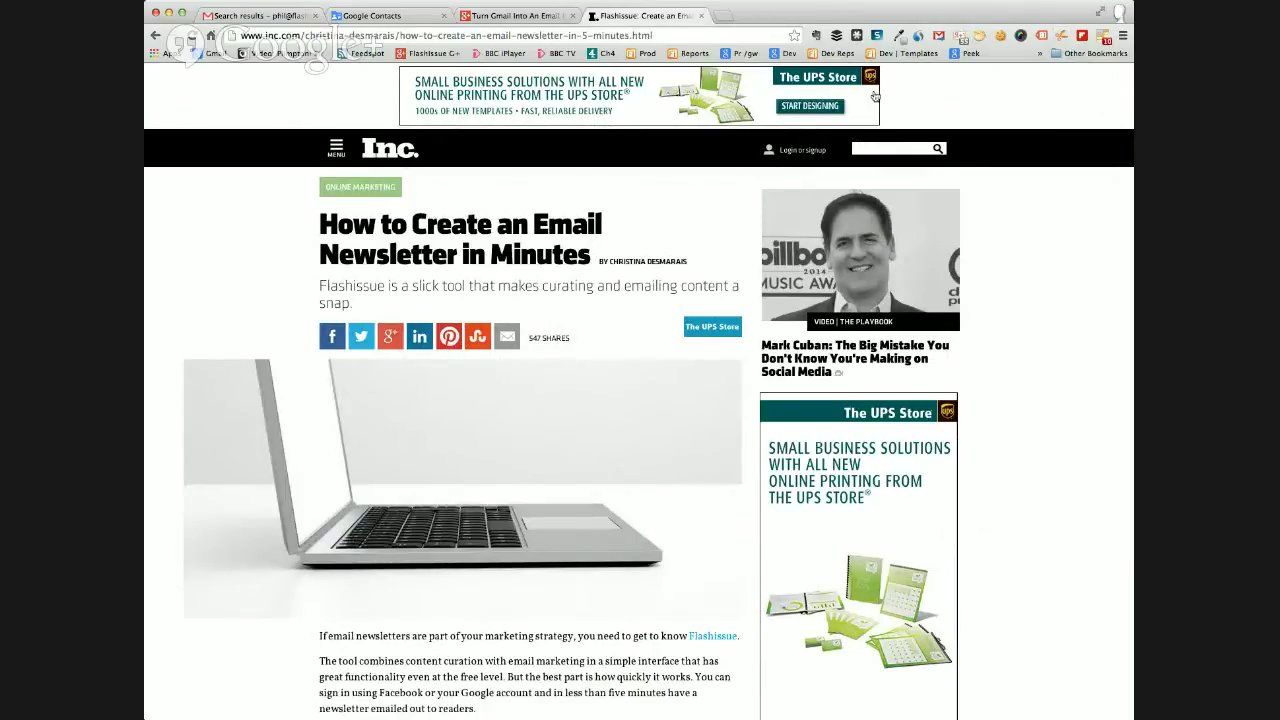
click(275, 16)
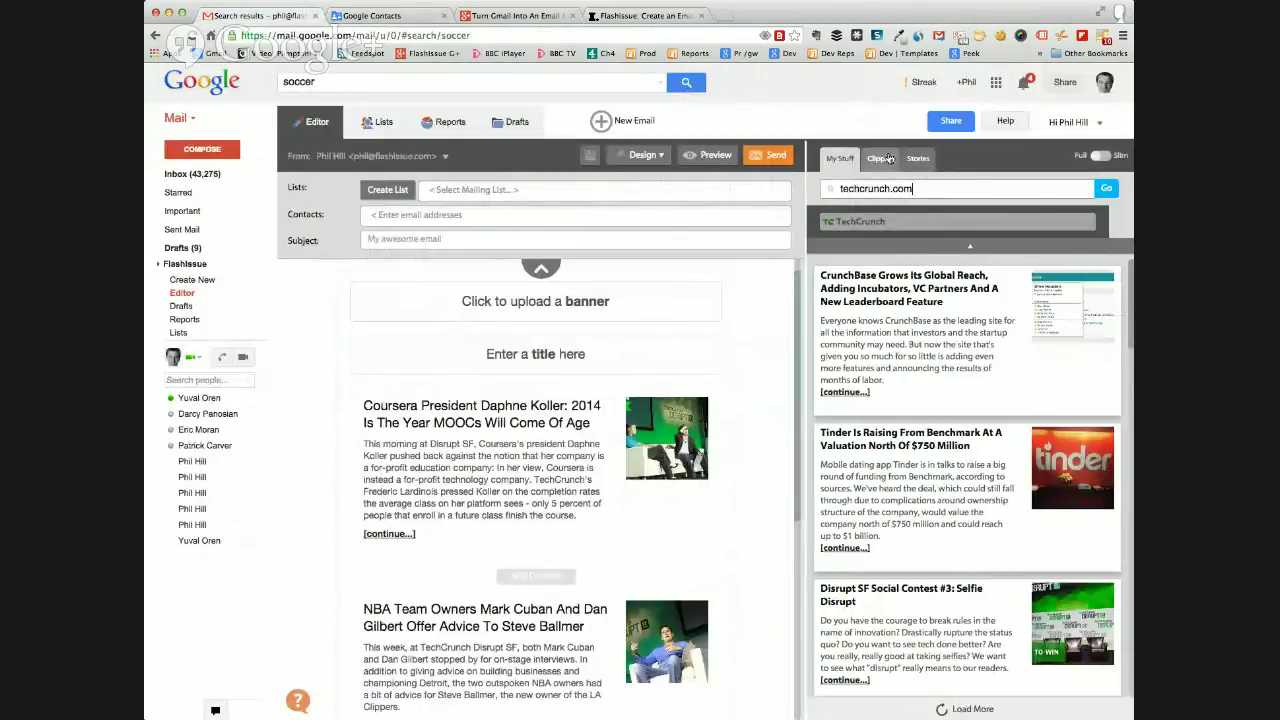
Drag the clipped 'How to Create an Email Newsletter in Minutes' article above Coursera and edit its text.
click(882, 159)
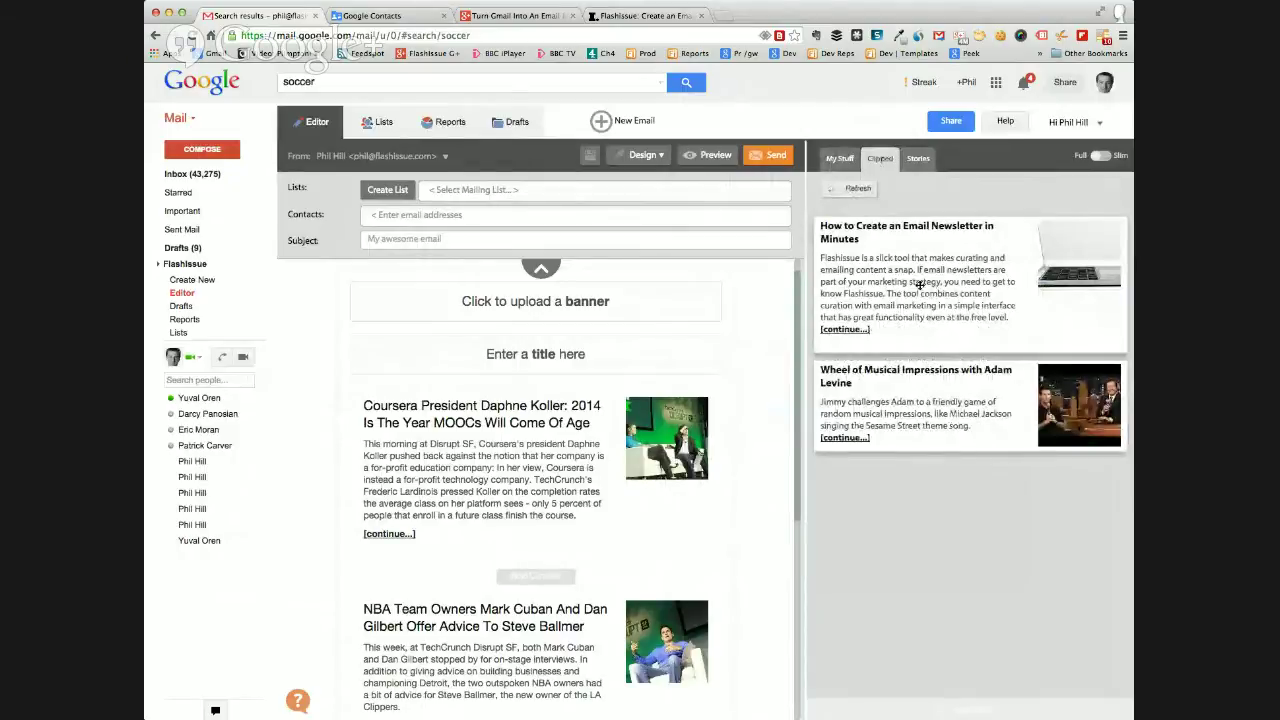
drag(936, 287, 600, 424)
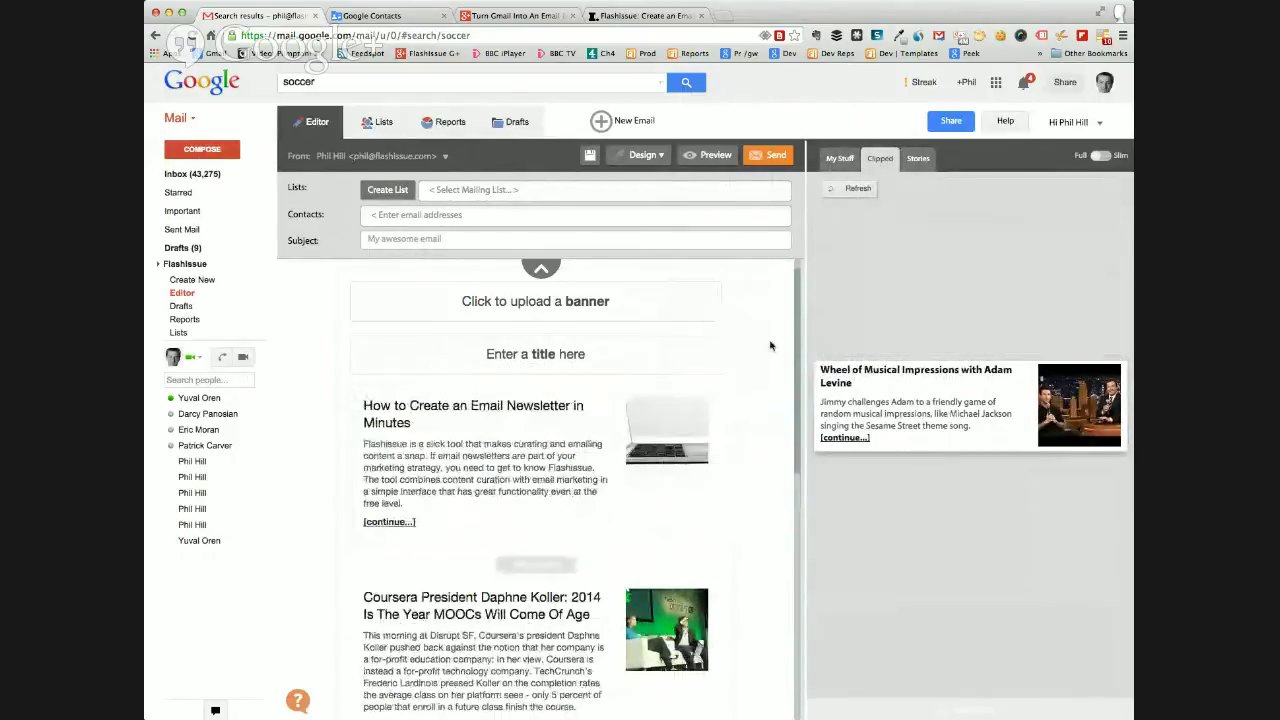
scroll(766, 347, down, 2)
mouse_move(644, 472)
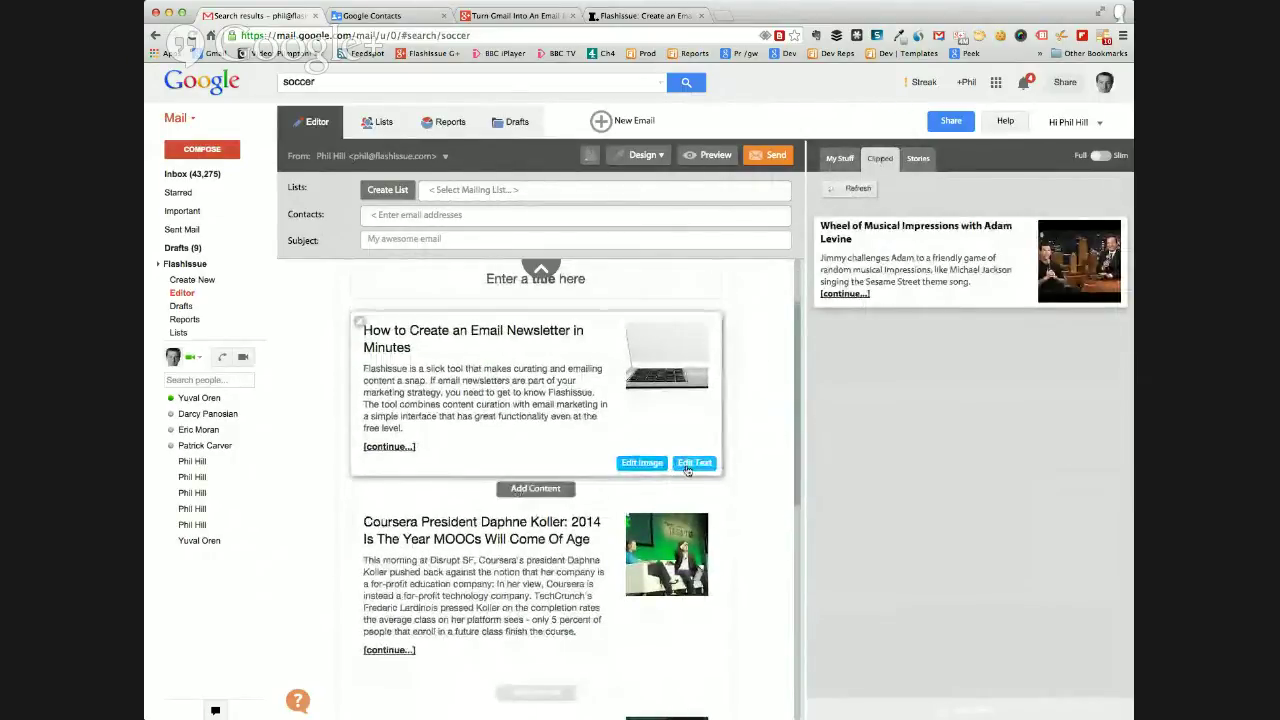
click(694, 462)
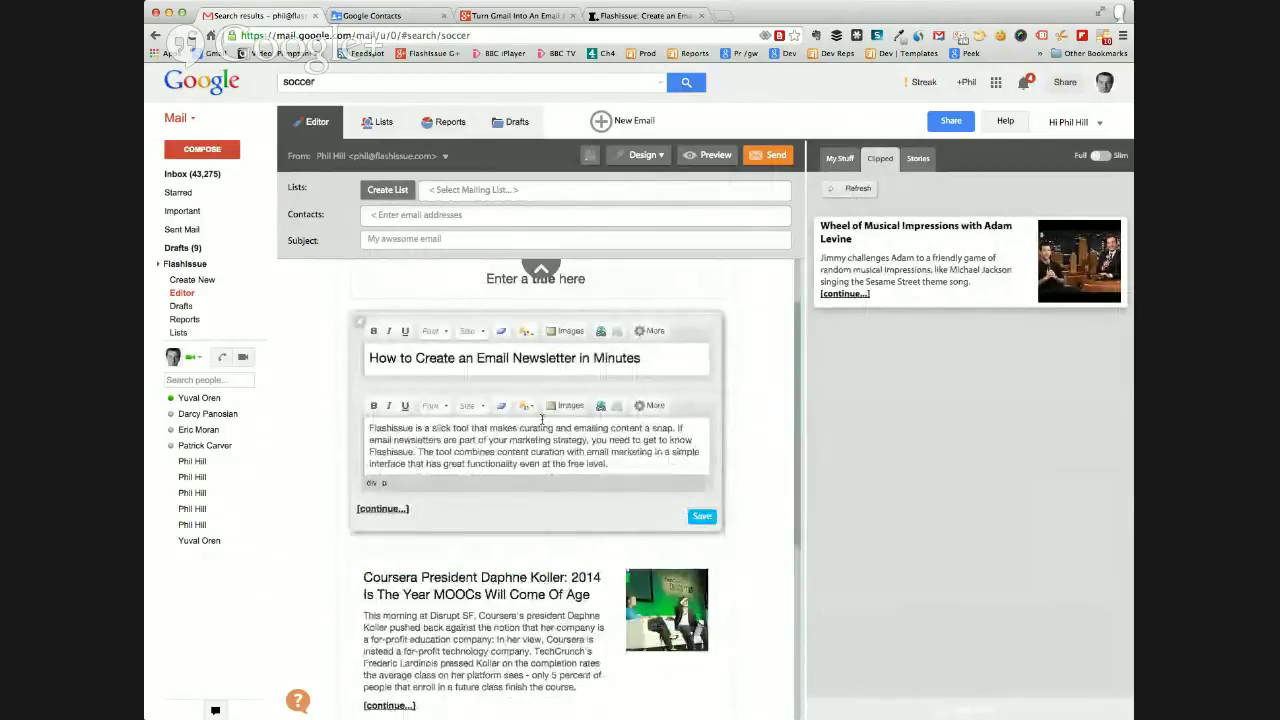
Shorten the article title to 'How to Create an Email' by deleting 'Newsletter in Minutes'.
click(648, 359)
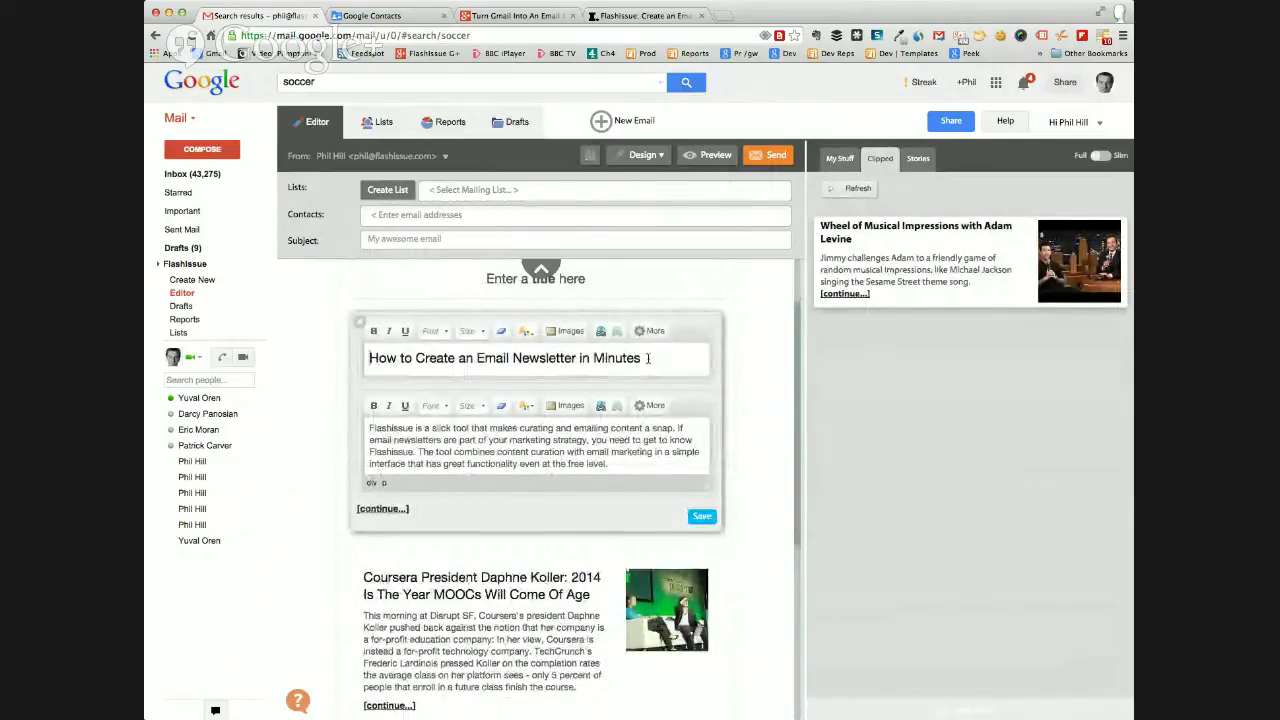
drag(648, 358, 530, 358)
click(524, 358)
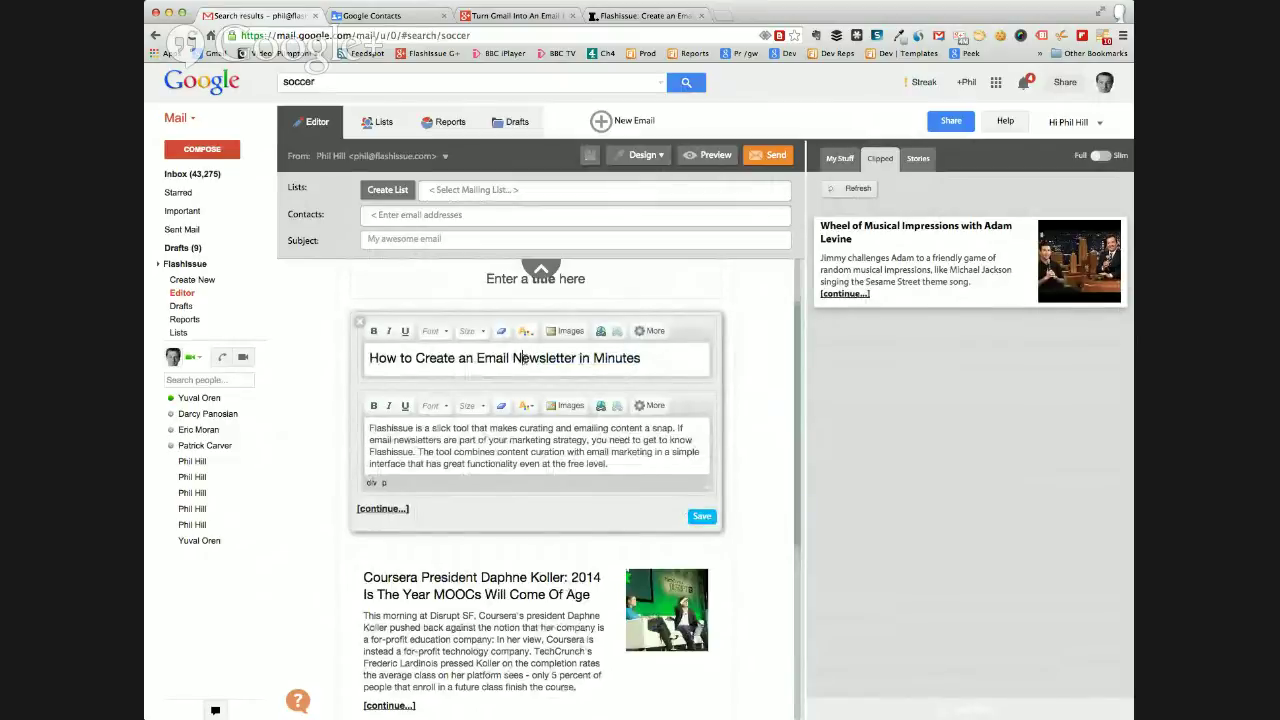
drag(645, 358, 510, 358)
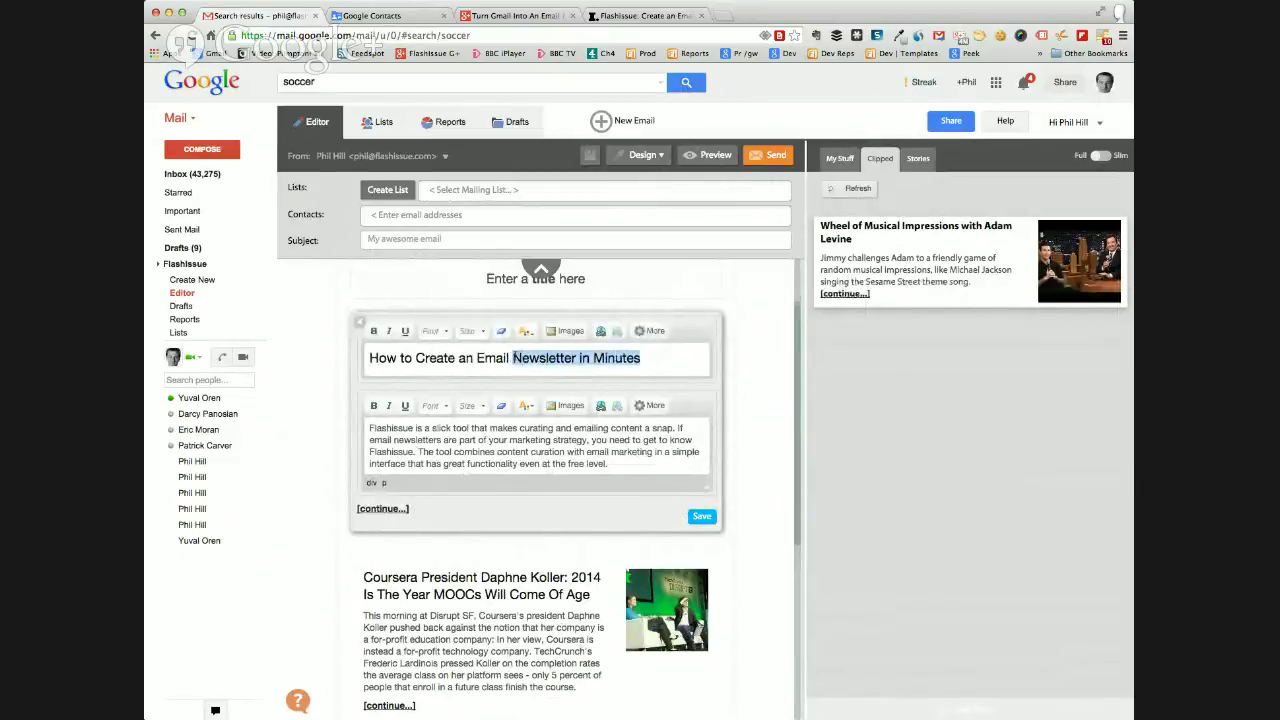
key(BackSpace)
Overwrite the end of the summary with 'kajshHDJAs d' and save the article.
scroll(528, 430, down, 1)
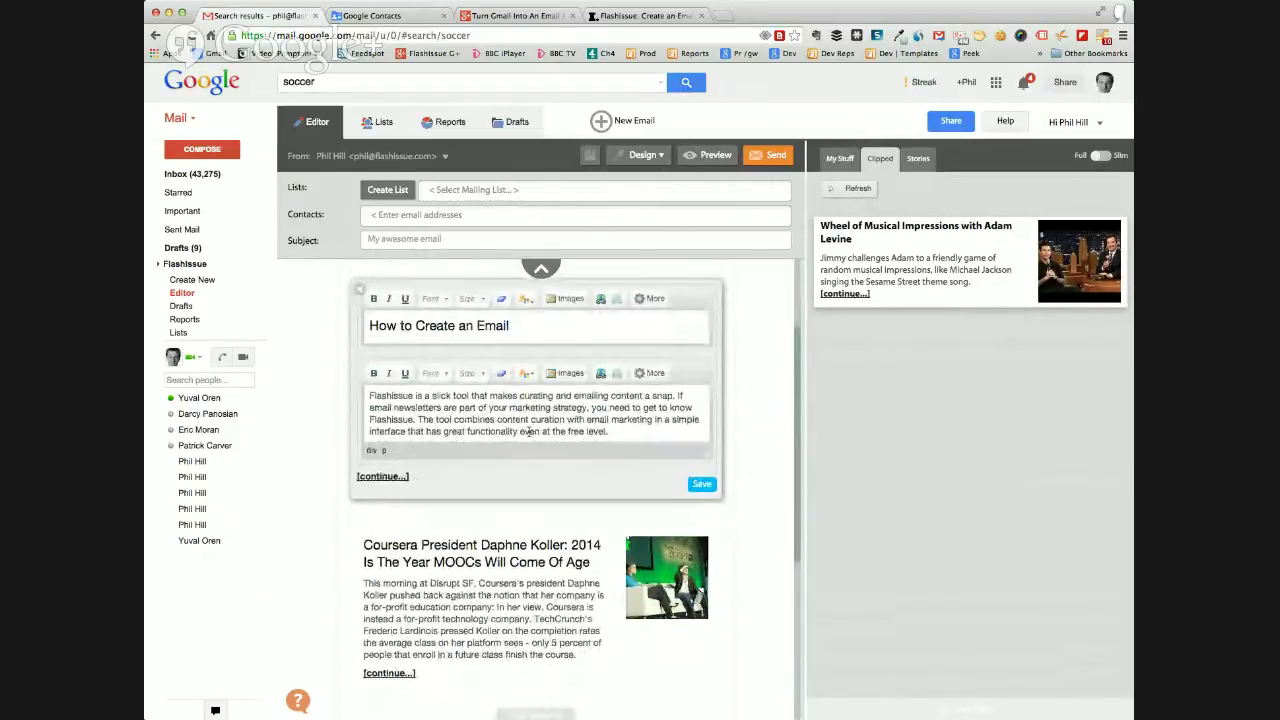
drag(610, 432, 498, 423)
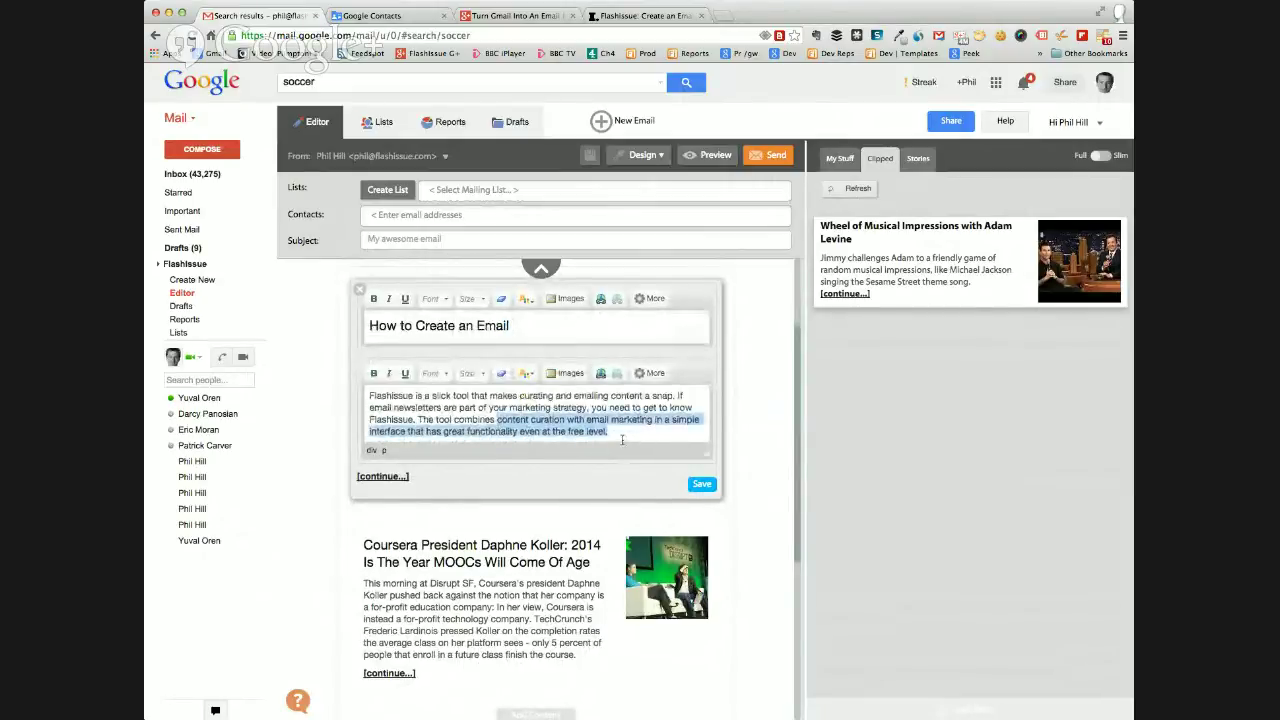
text(kajshHDJAs d)
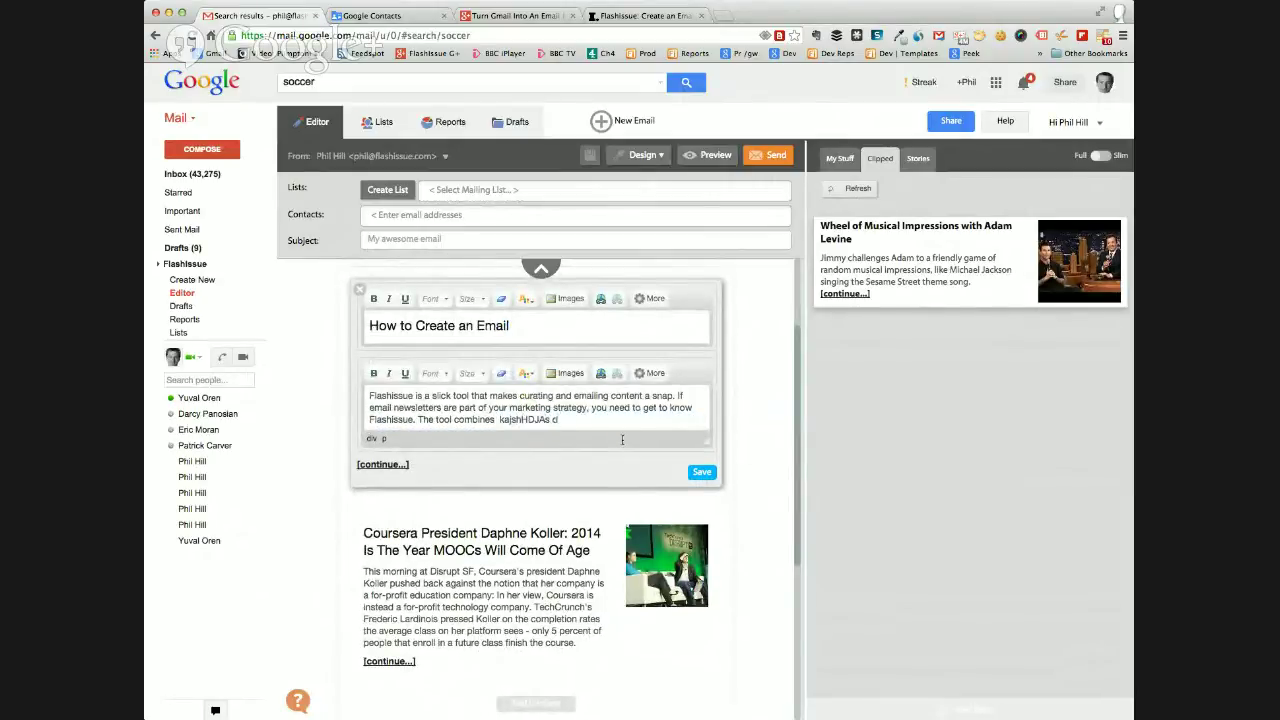
click(702, 471)
scroll(755, 415, up, 2)
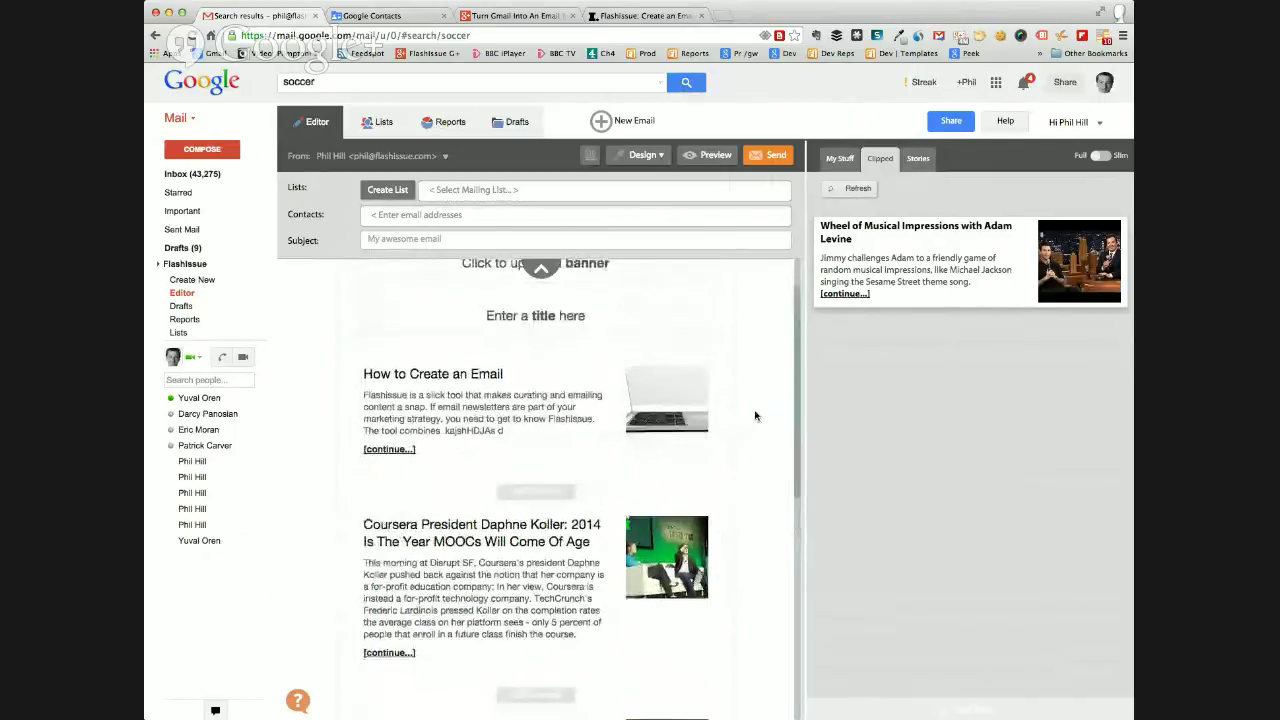
scroll(485, 478, down, 2)
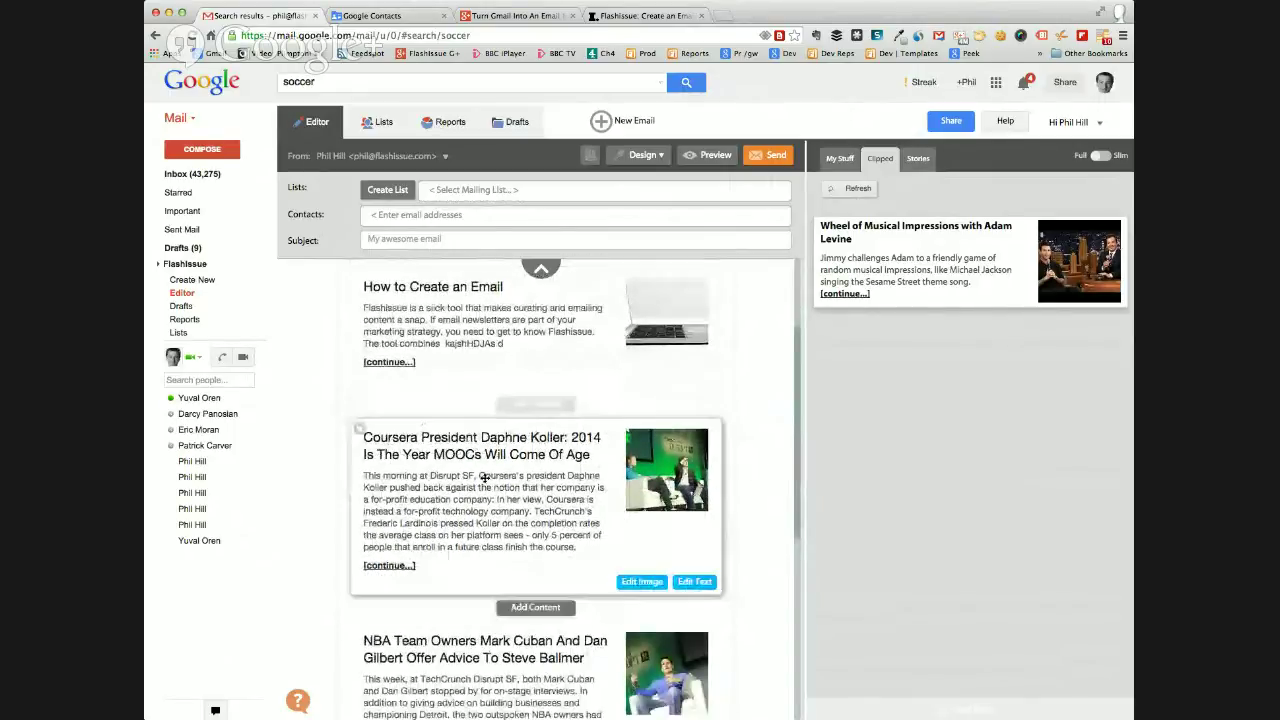
drag(485, 478, 485, 300)
drag(485, 478, 490, 400)
scroll(740, 500, up, 2)
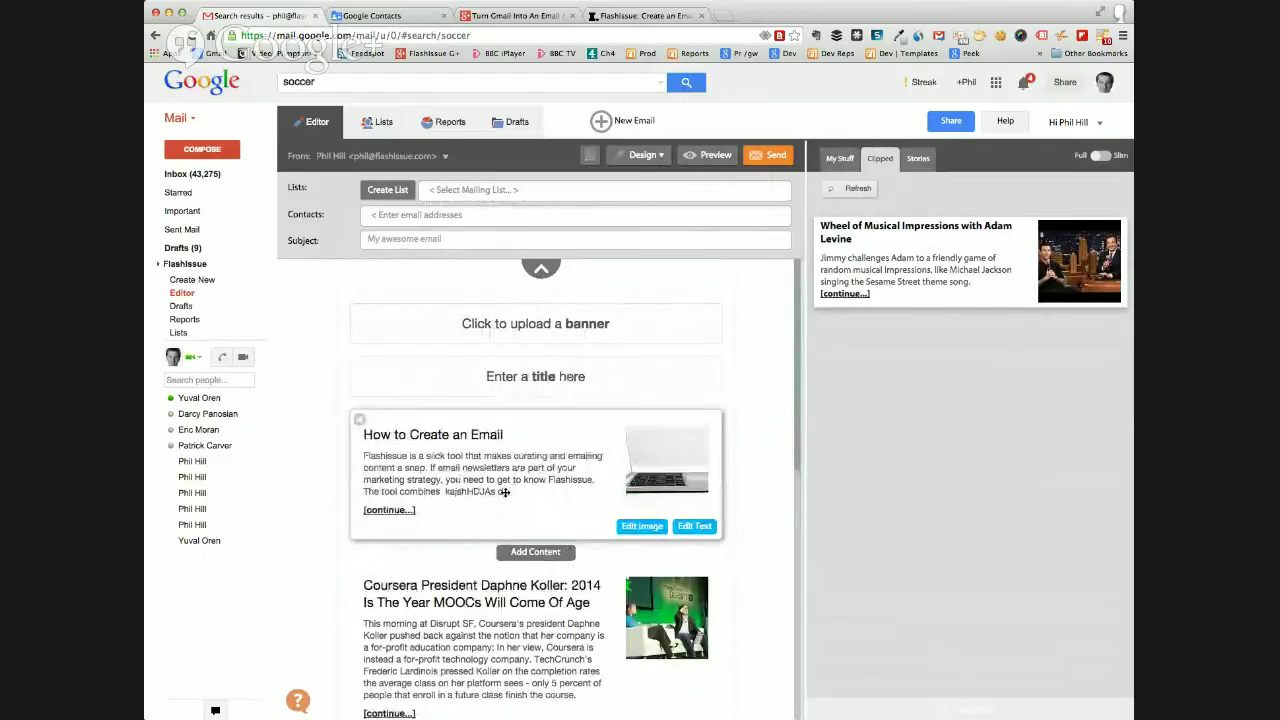
Upload pie and fork.png as the email's banner image.
click(606, 333)
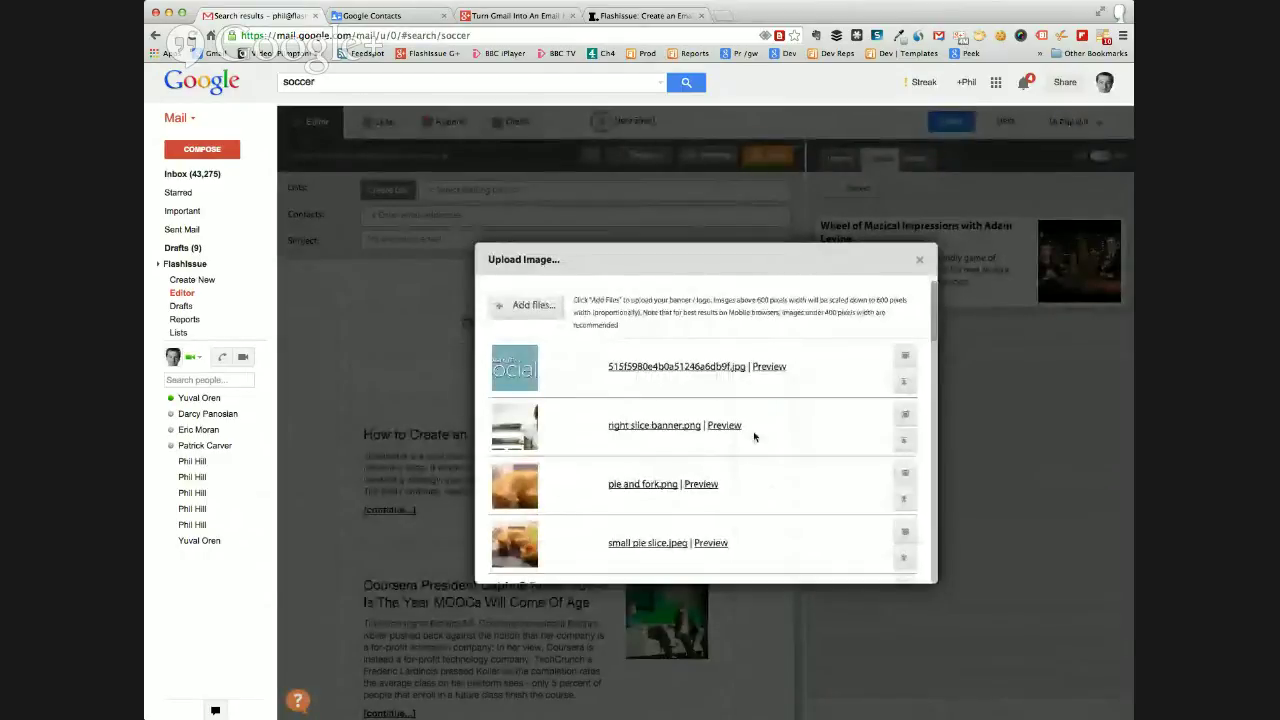
scroll(849, 420, down, 2)
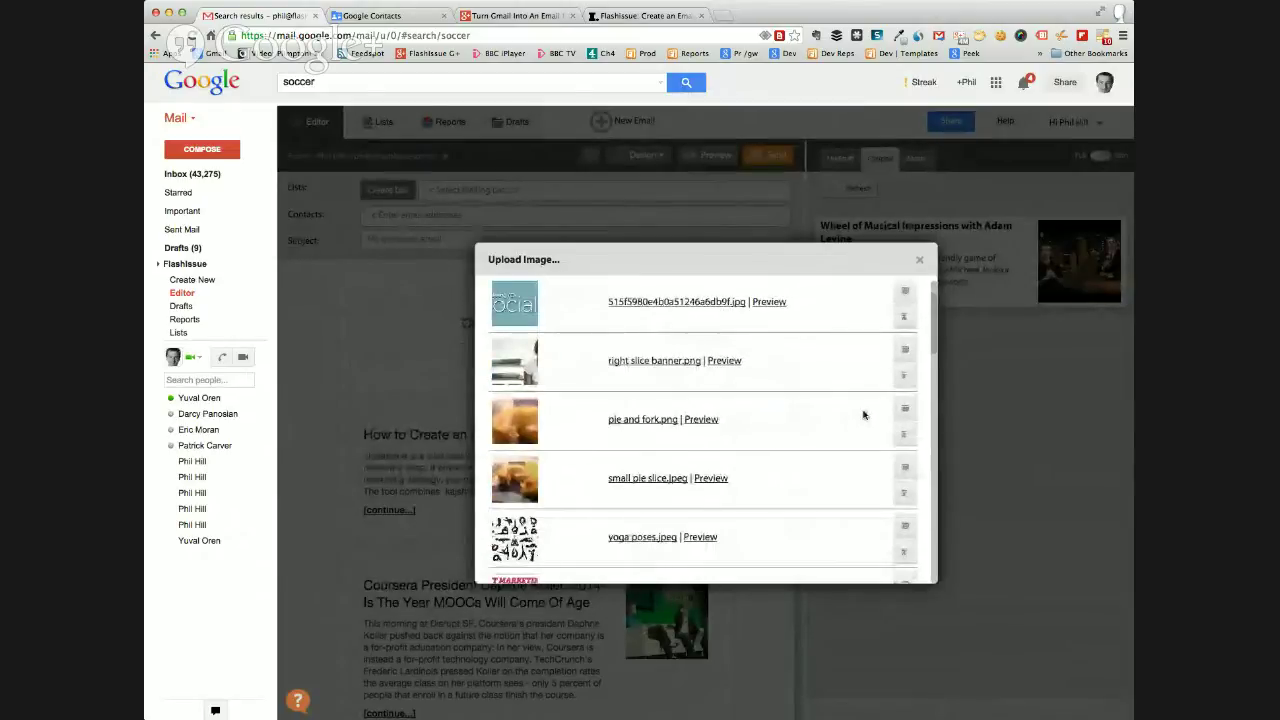
click(645, 420)
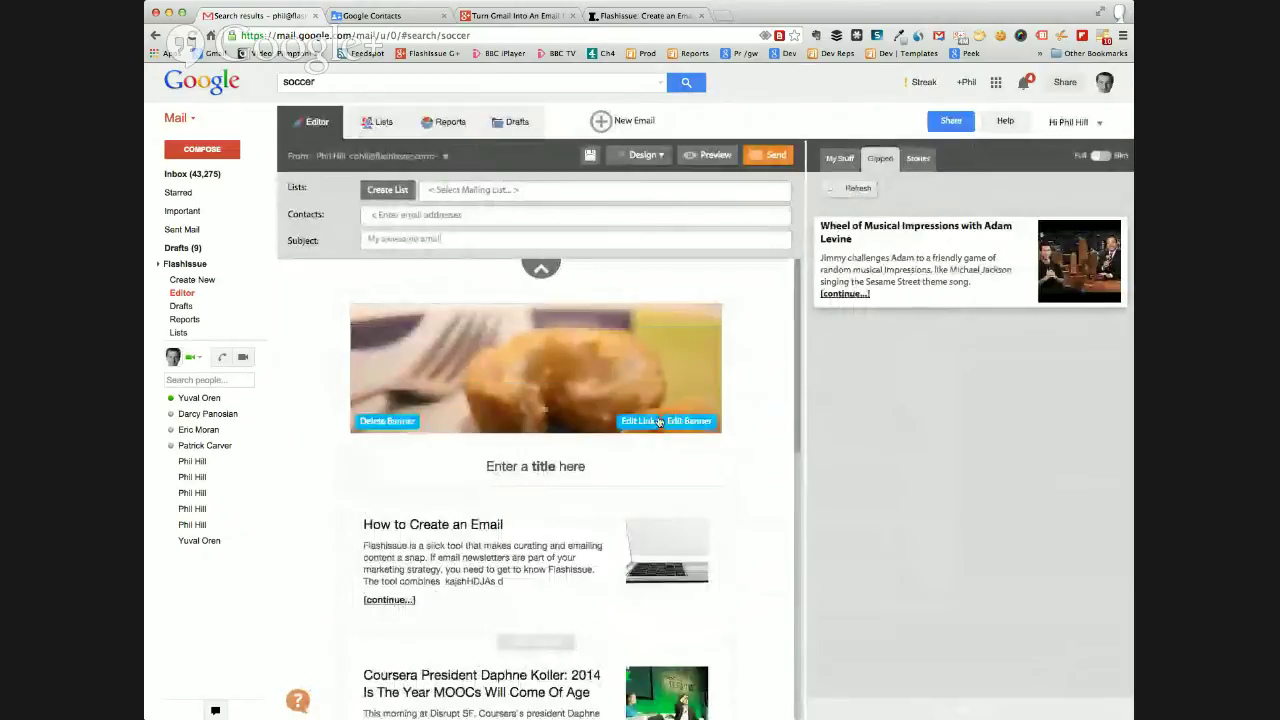
scroll(729, 440, down, 2)
click(557, 379)
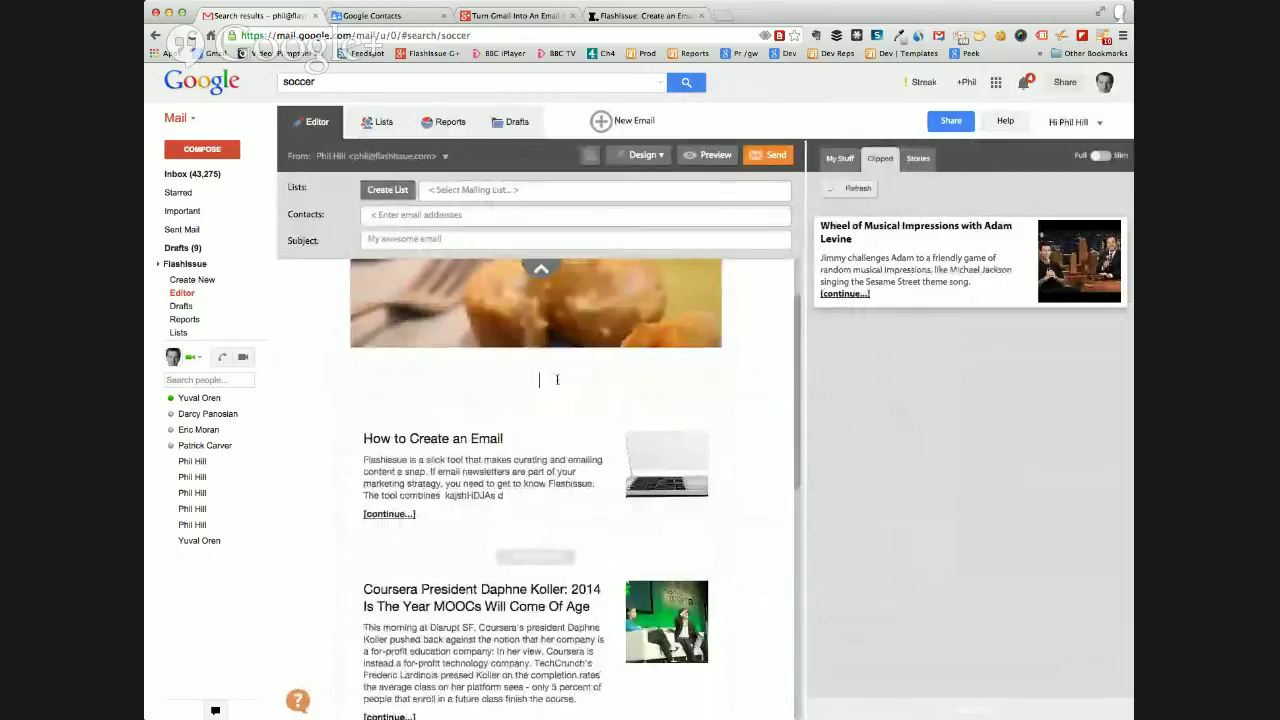
text(Pie Weekly)
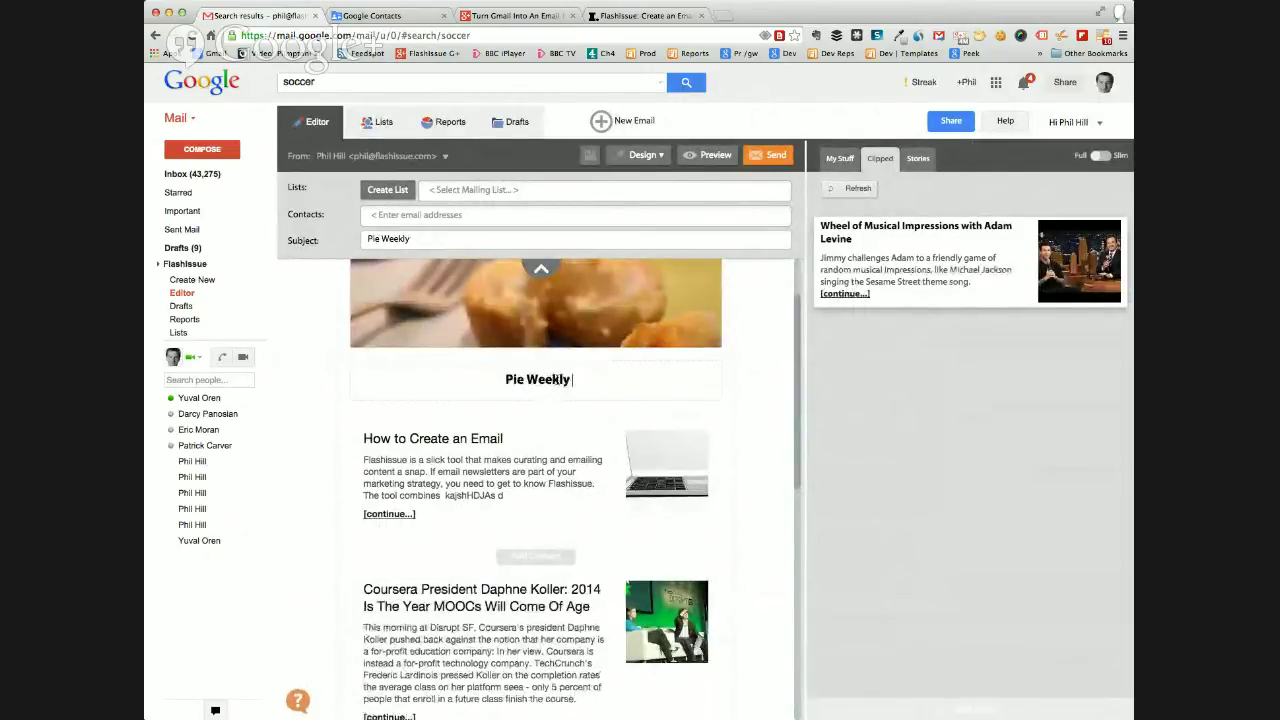
scroll(566, 409, down, 5)
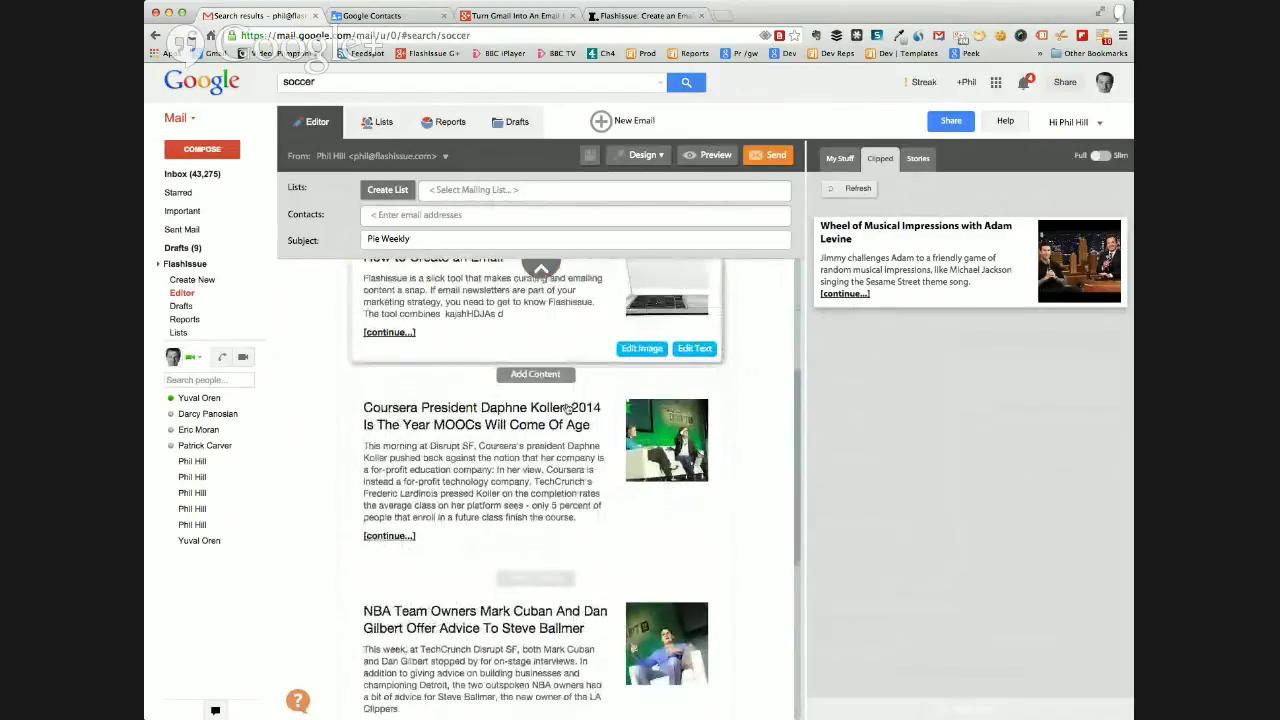
scroll(566, 409, up, 6)
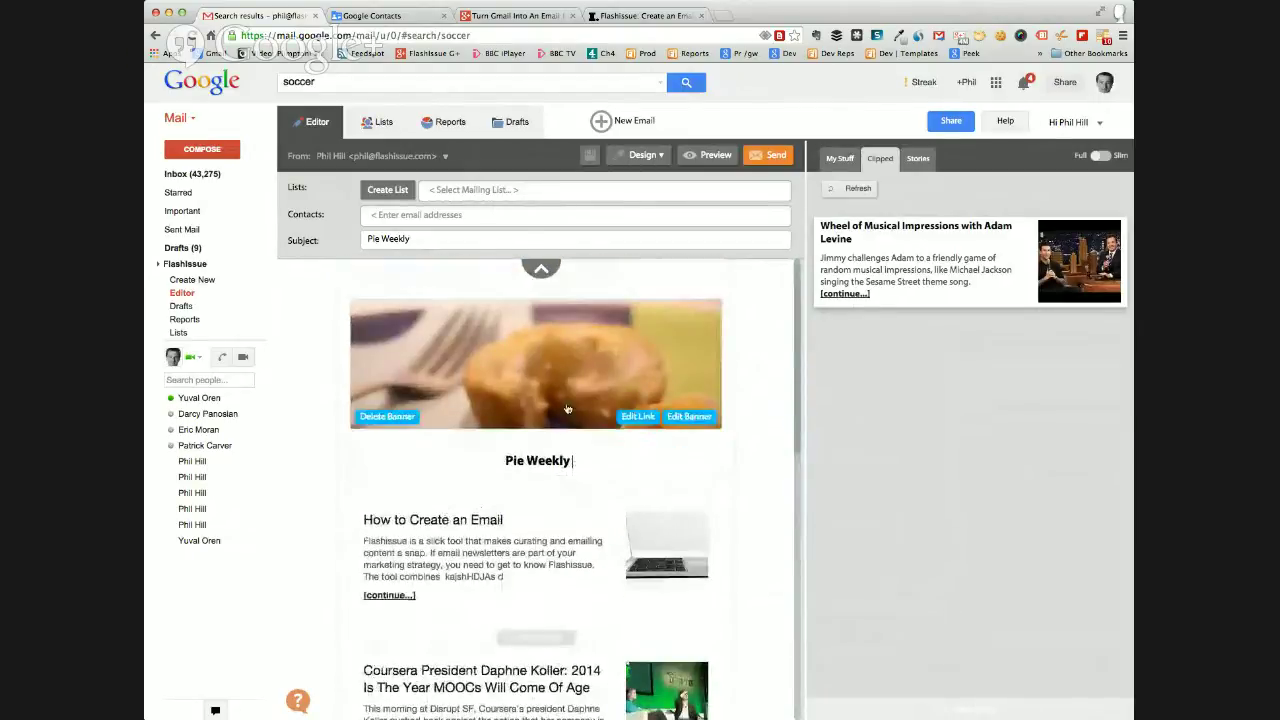
scroll(567, 407, down, 3)
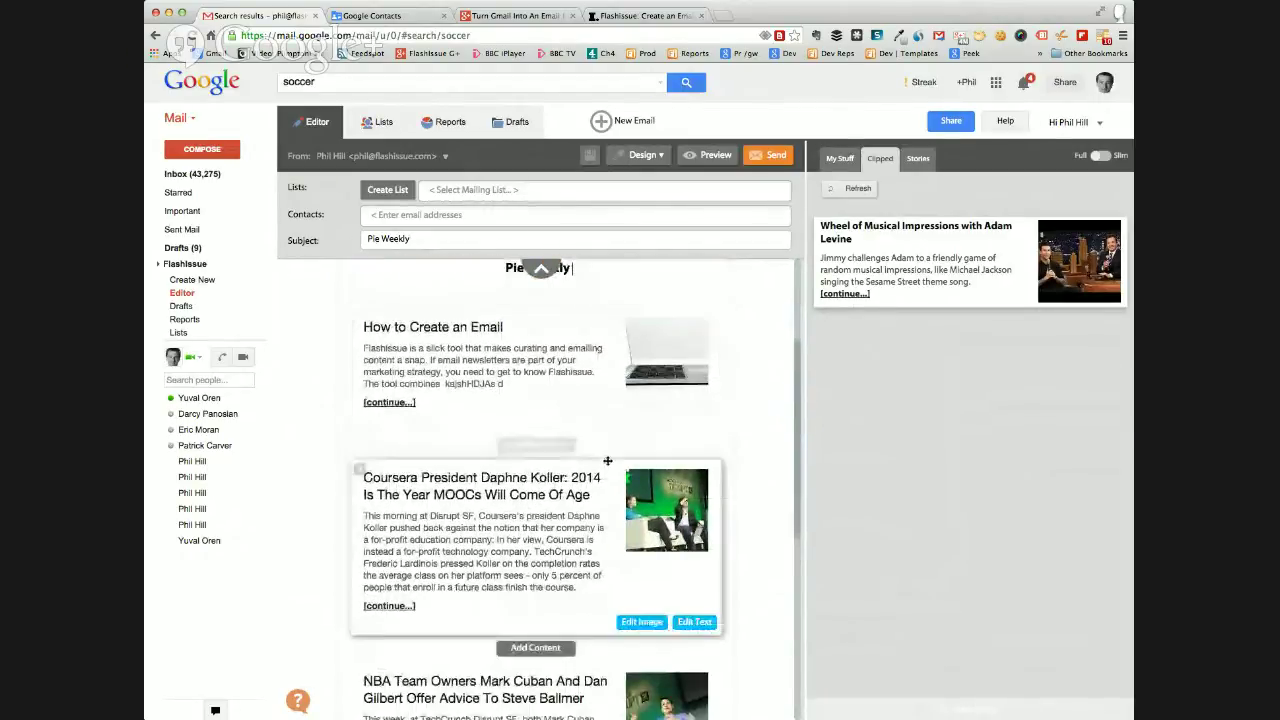
Insert an empty rich-text block below the How to Create an Email article.
click(537, 447)
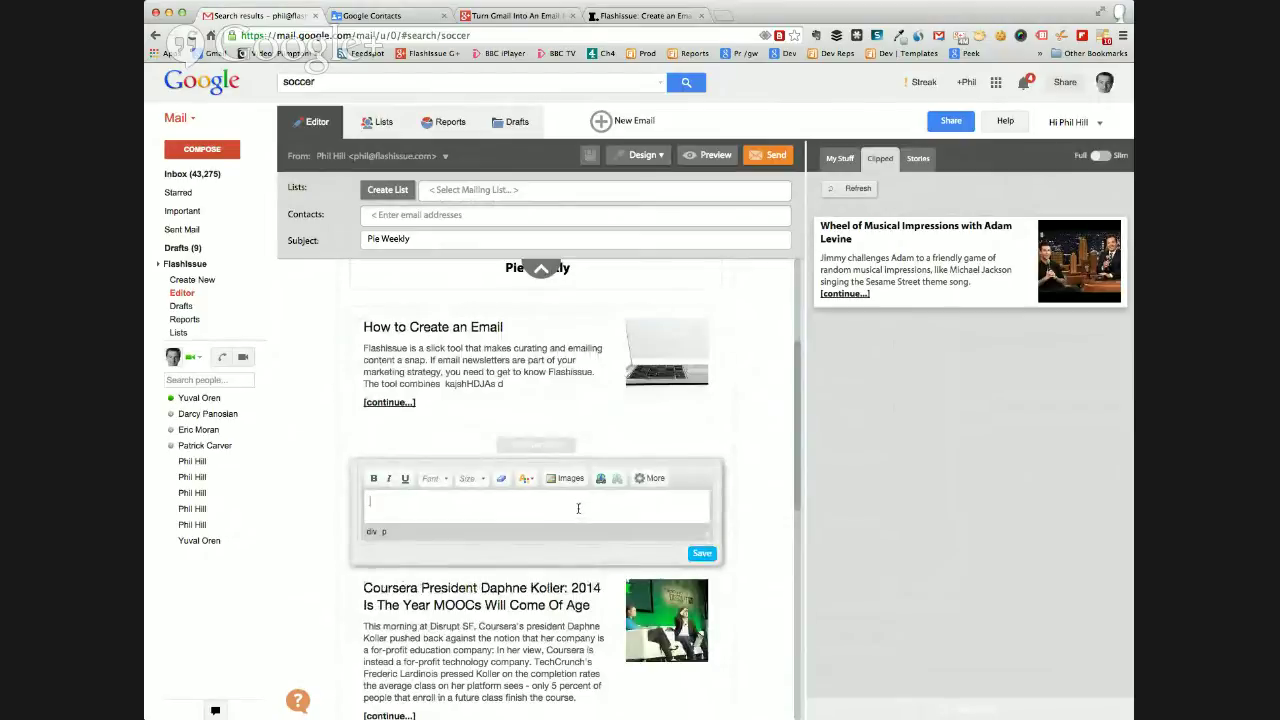
scroll(626, 434, down, 6)
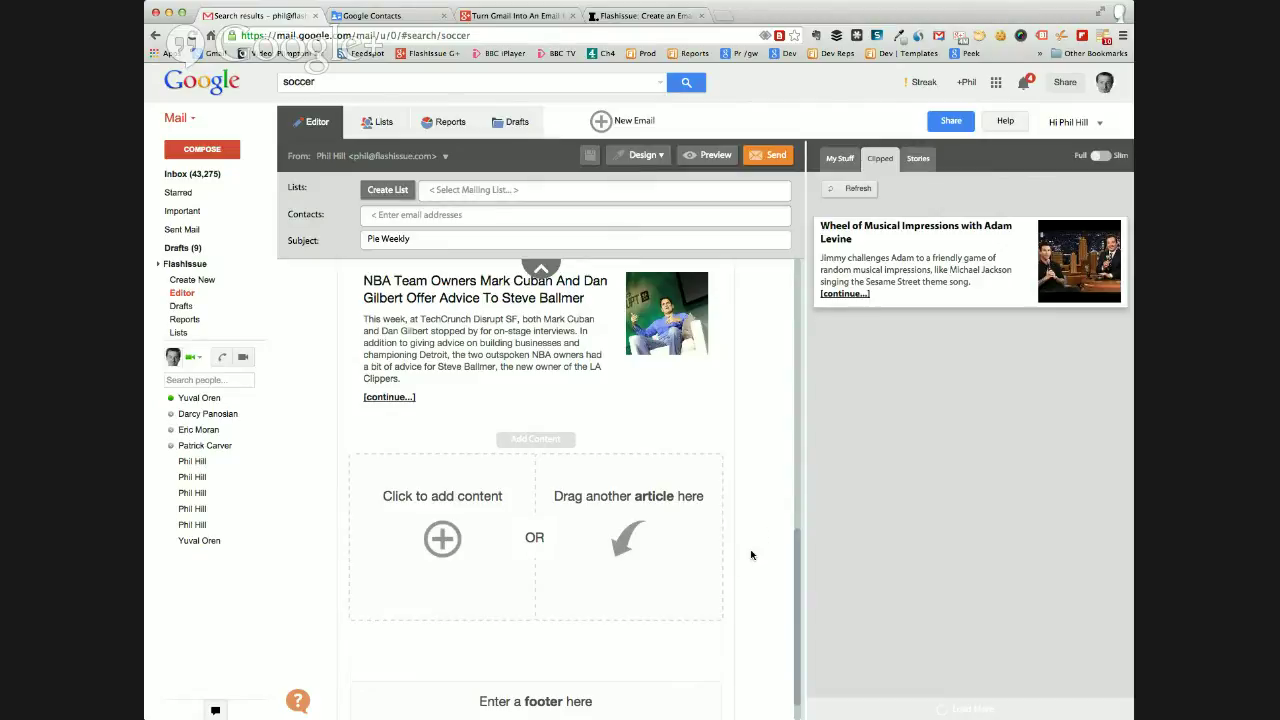
scroll(752, 555, down, 1)
scroll(755, 553, up, 5)
scroll(757, 559, down, 2)
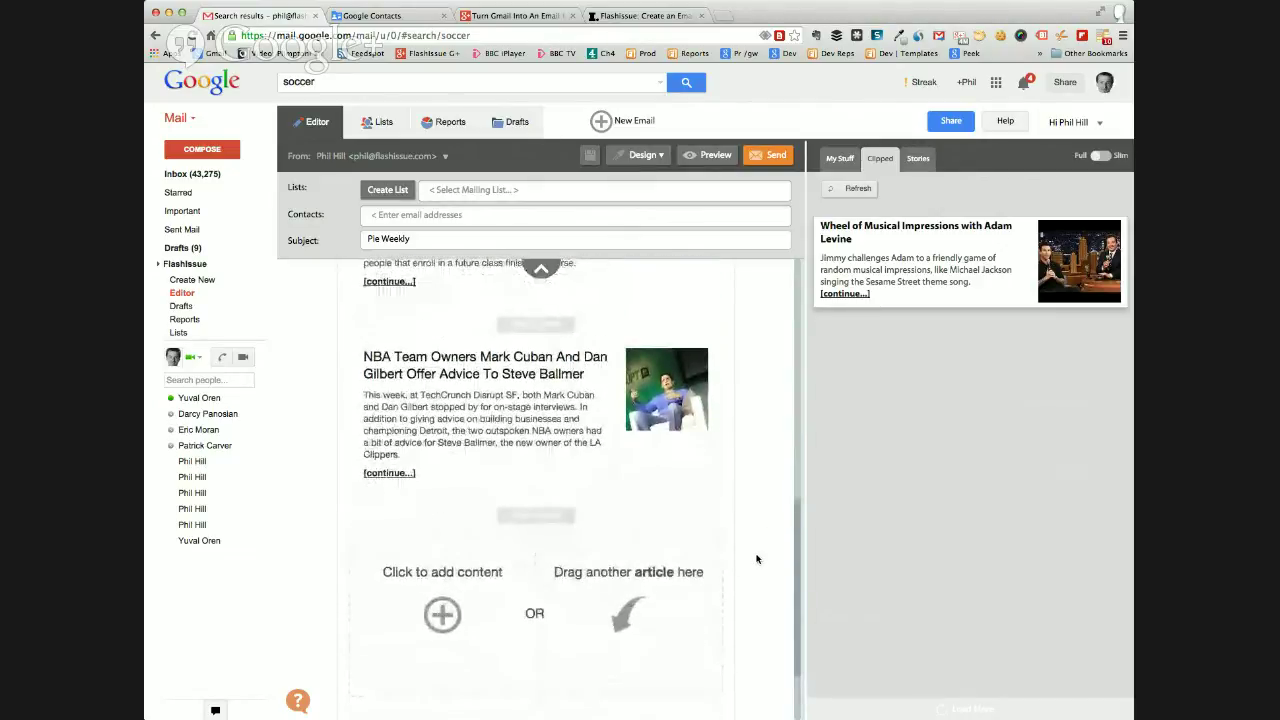
scroll(757, 559, up, 5)
Type filler text into the new text block and save it.
click(514, 487)
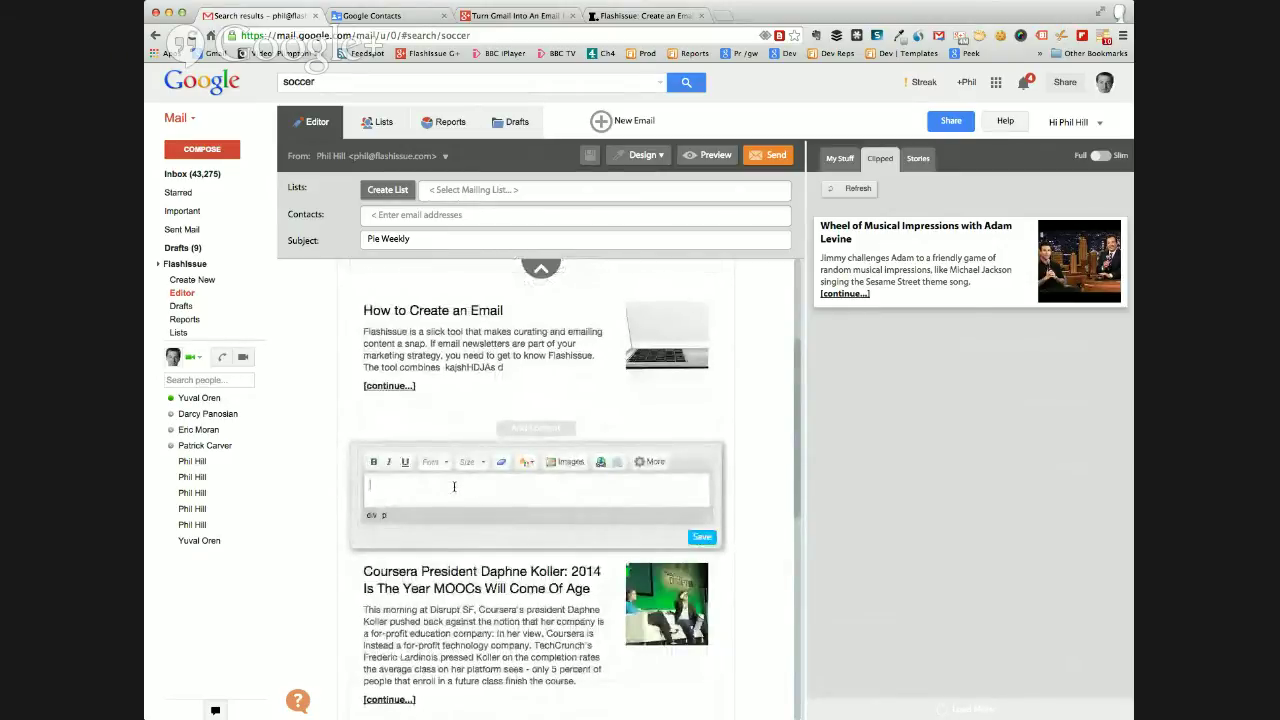
text(GHGjhgjhg hajDGHJDG JHSADG ahgd ahgd gads ga asjashgdjhas DJHagsd)
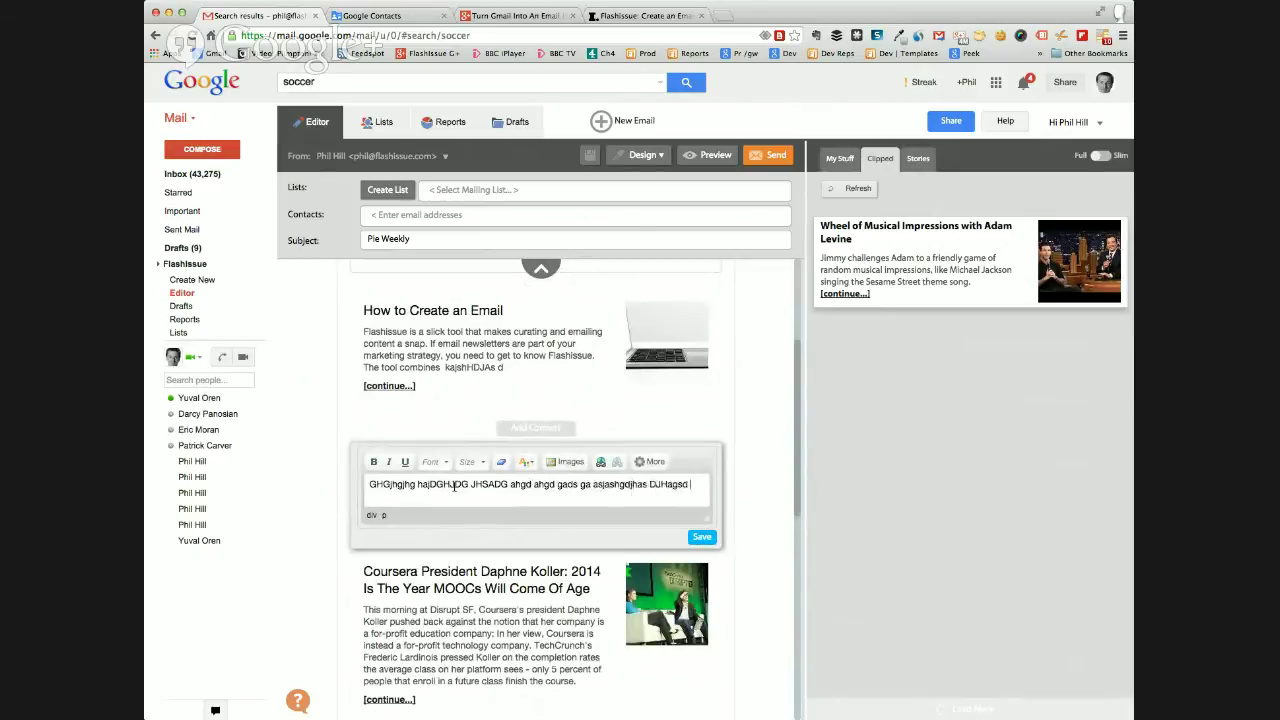
text( jagsD Gasj djahsD JHasgd jhagsD agsd jhaS DJHasgd)
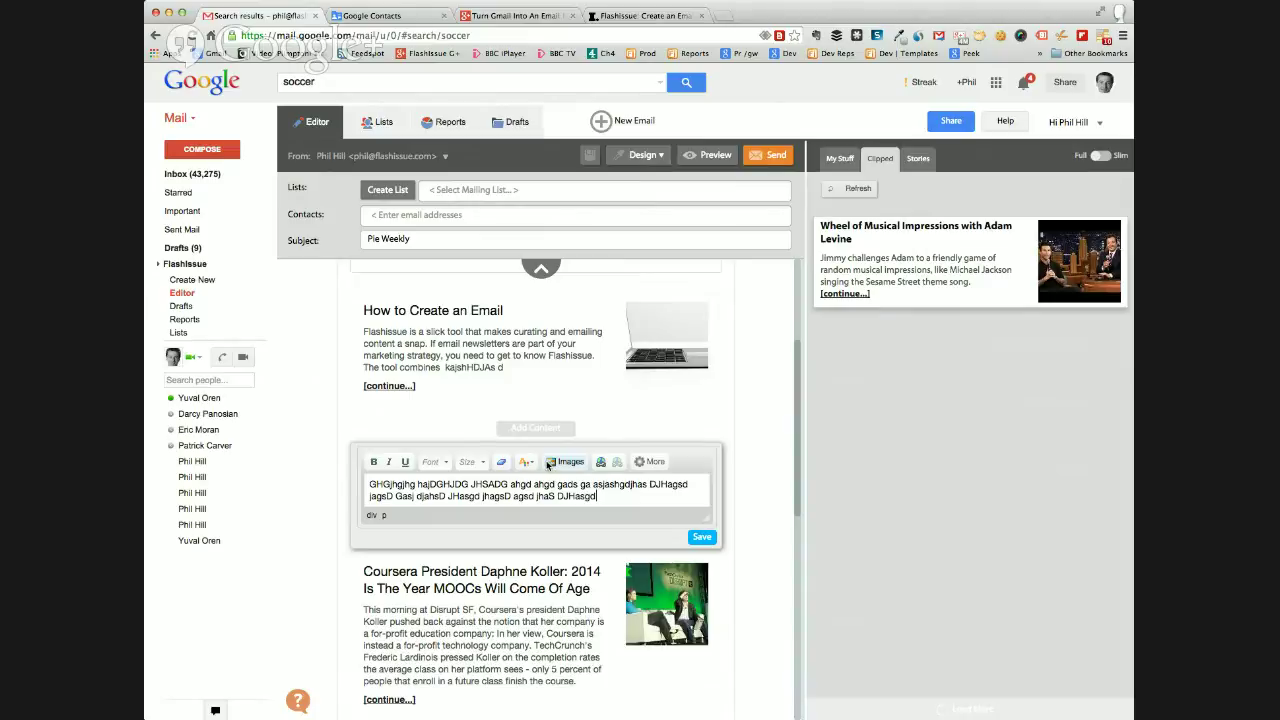
click(655, 463)
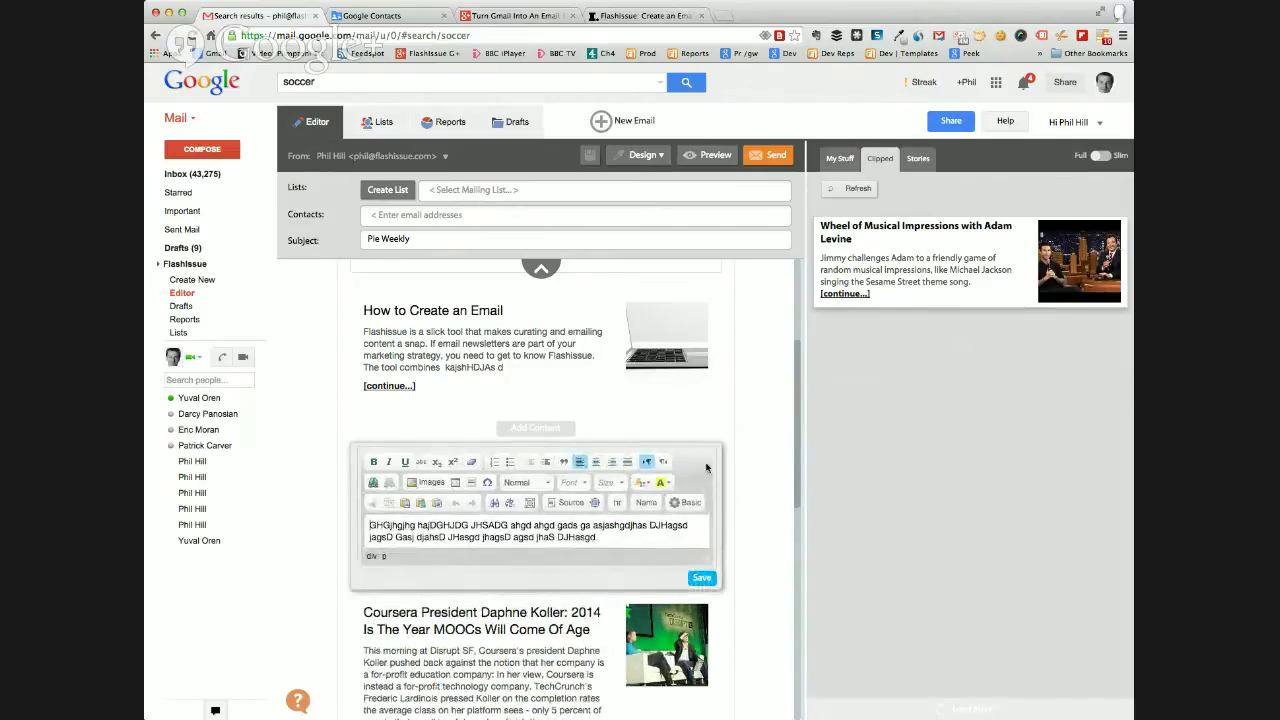
scroll(716, 465, down, 2)
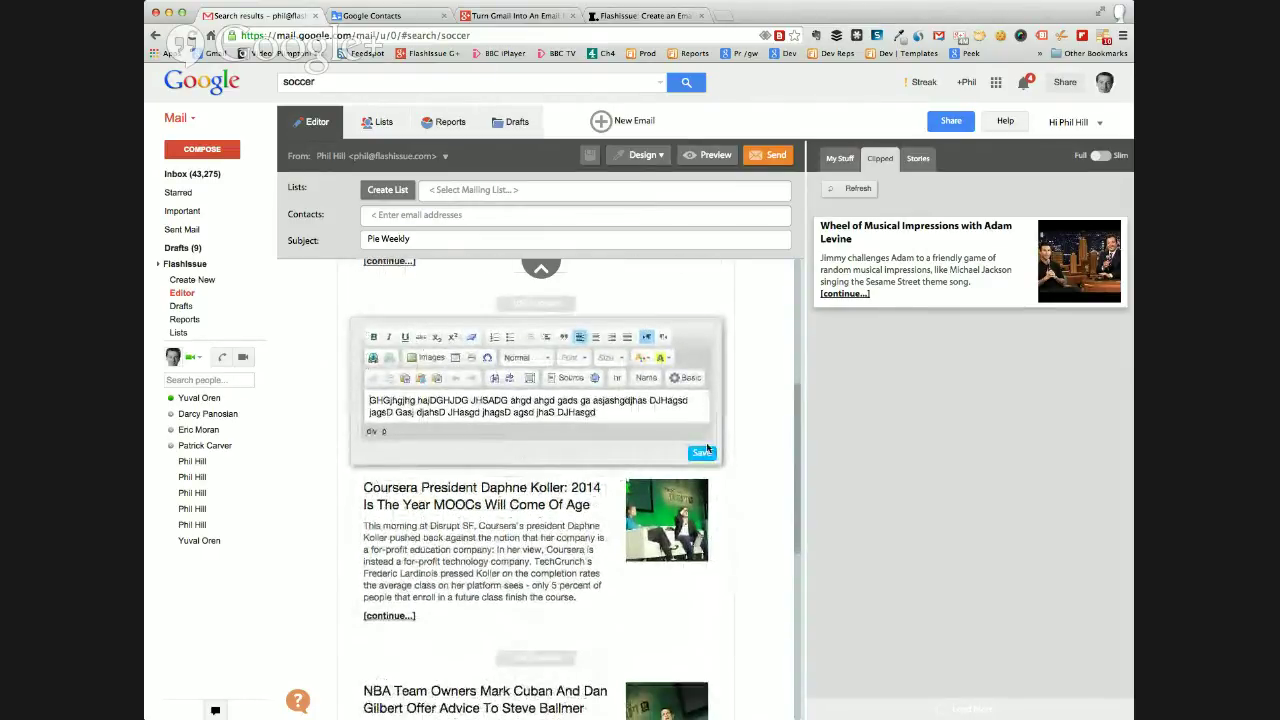
click(706, 447)
Reopen the text block, select its last words, view the HTML source, and save again.
click(690, 345)
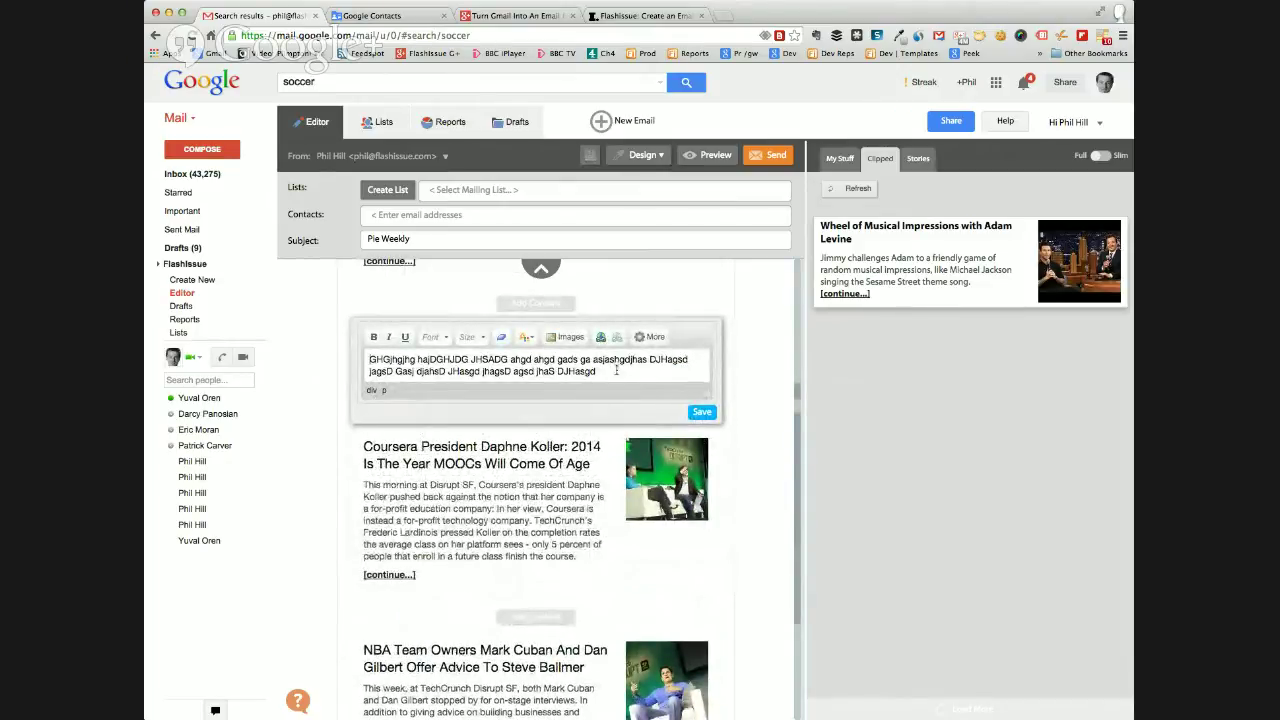
click(650, 337)
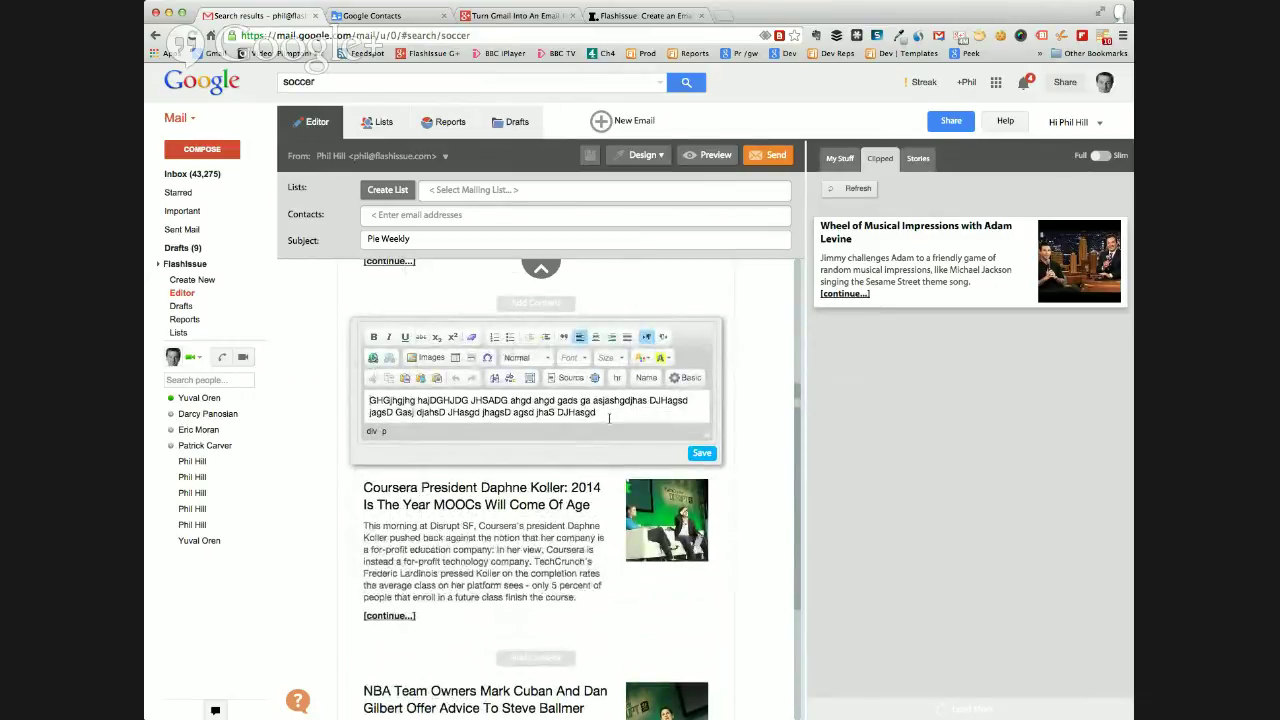
drag(612, 413, 512, 411)
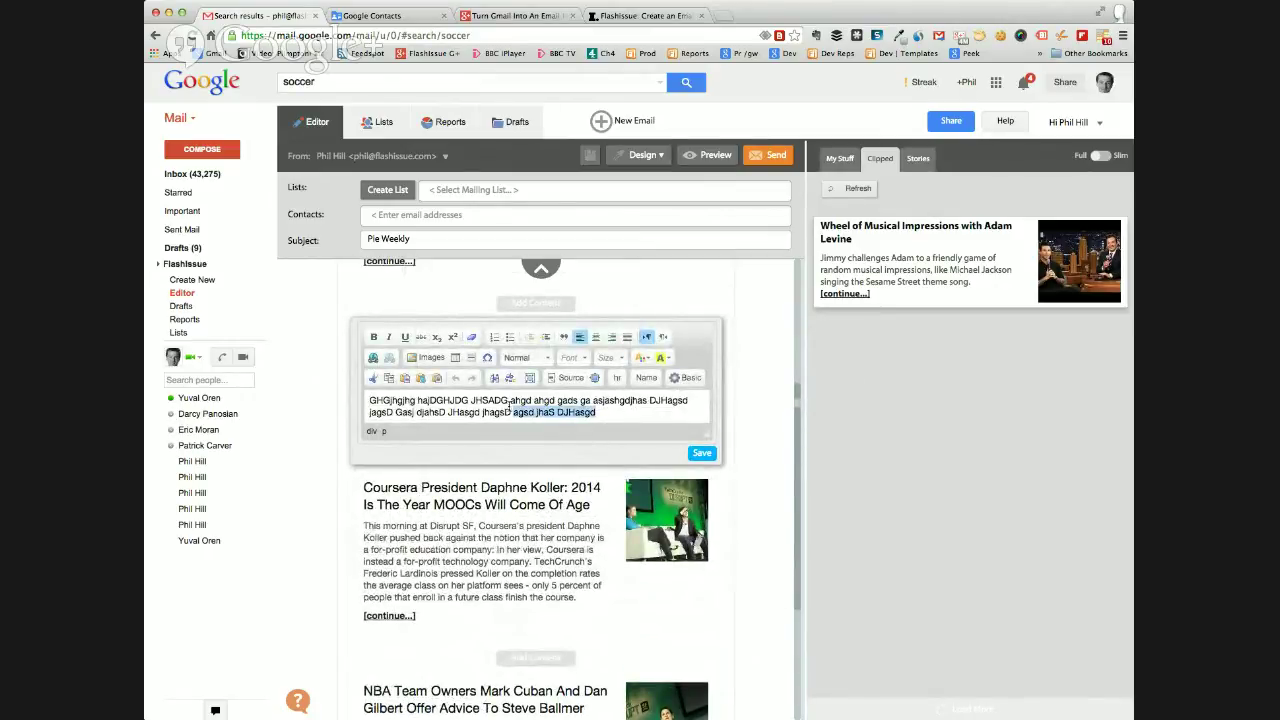
click(566, 378)
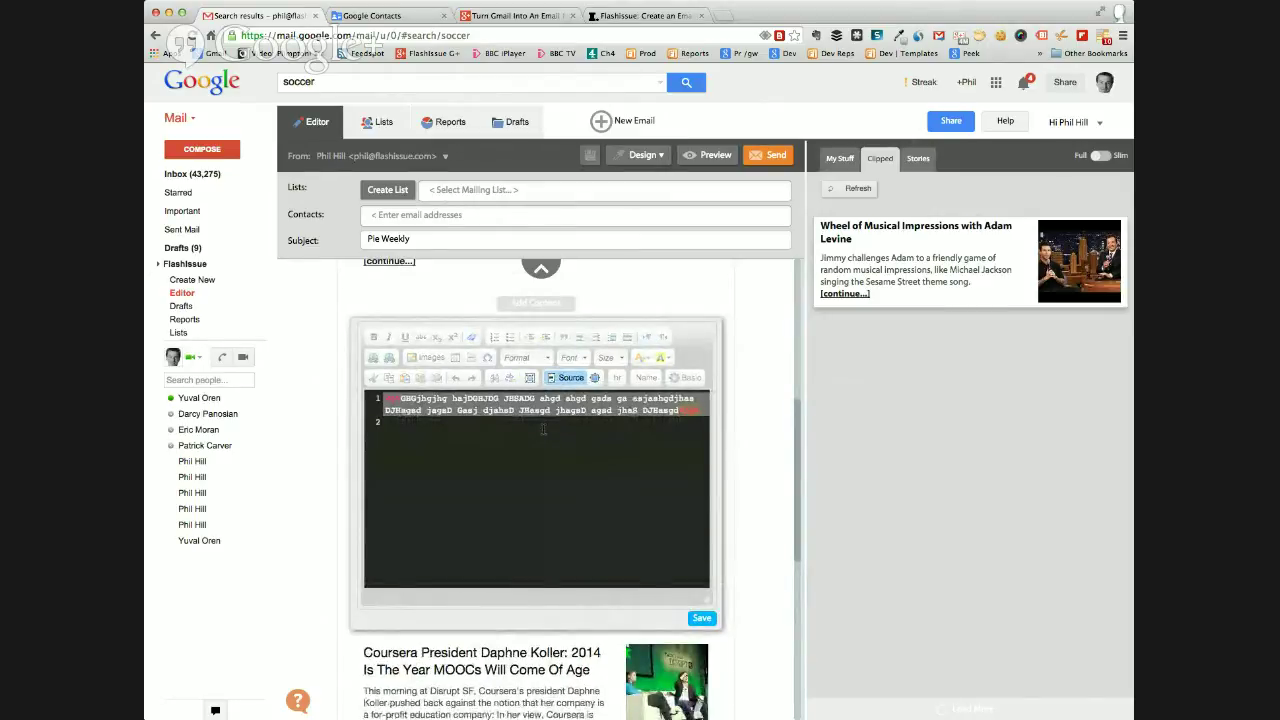
click(702, 618)
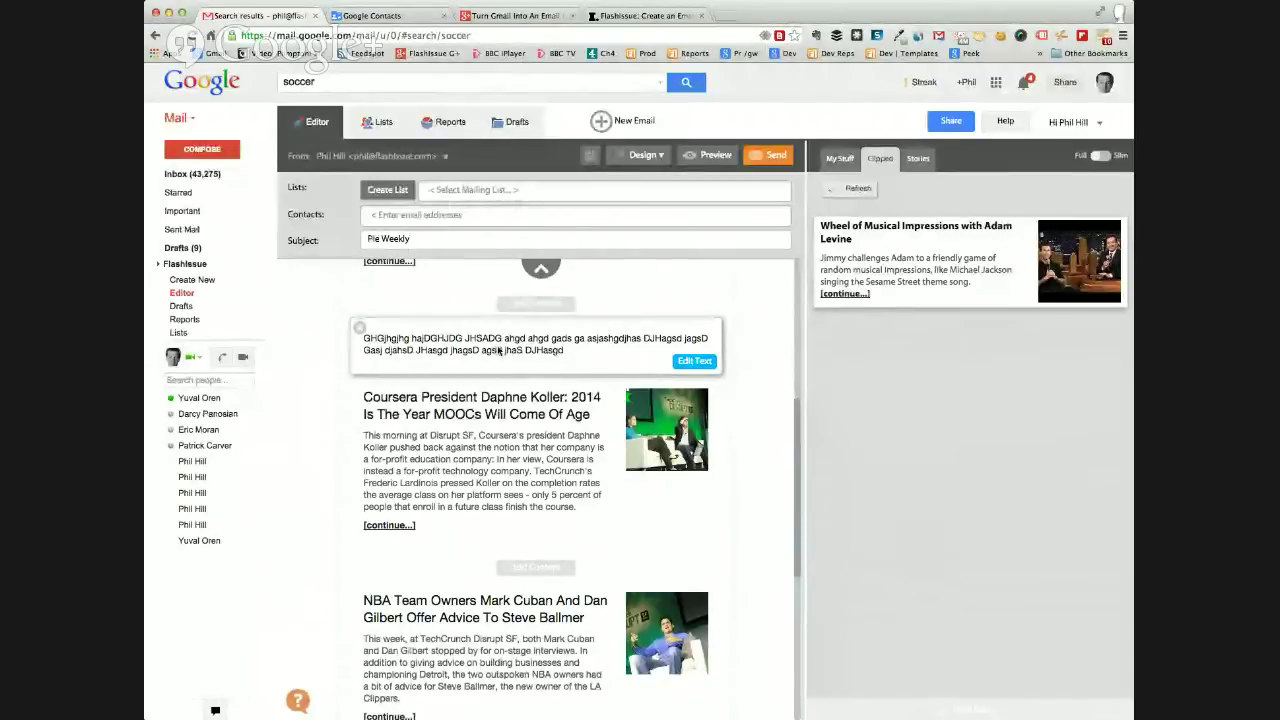
Drag the filler text block from above the Coursera article to just below it.
drag(493, 363, 634, 553)
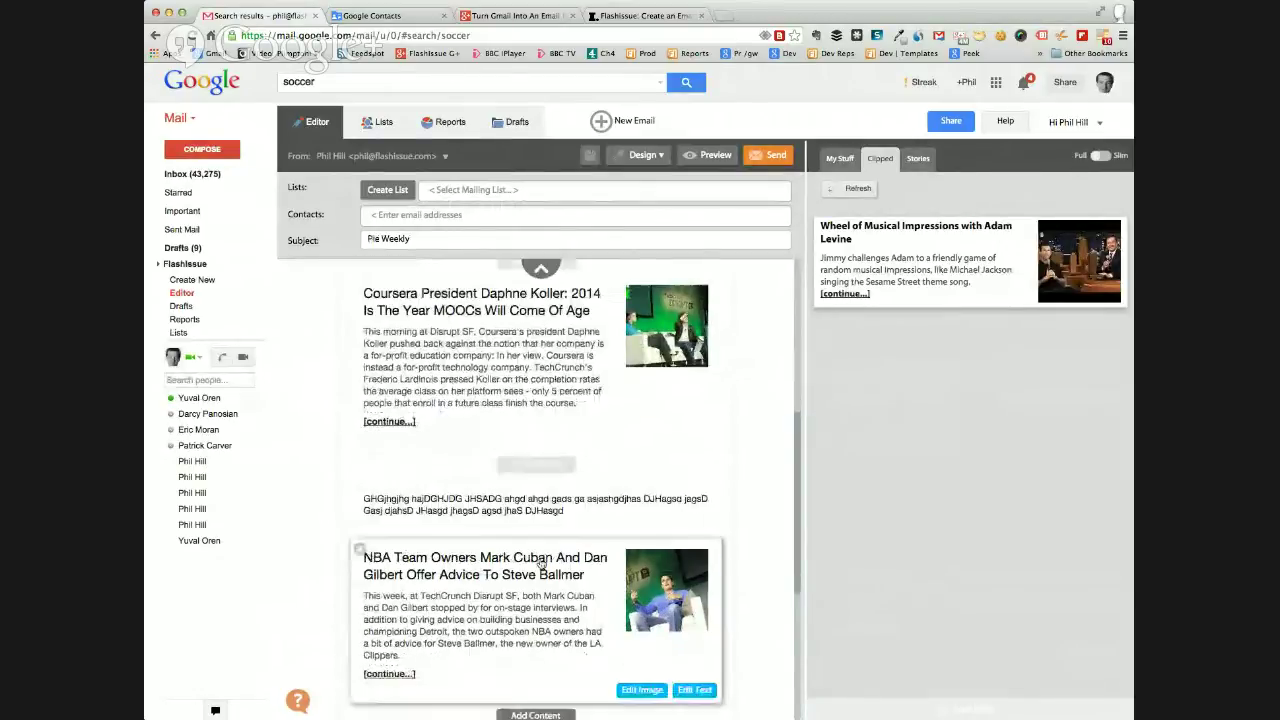
scroll(538, 559, down, 1)
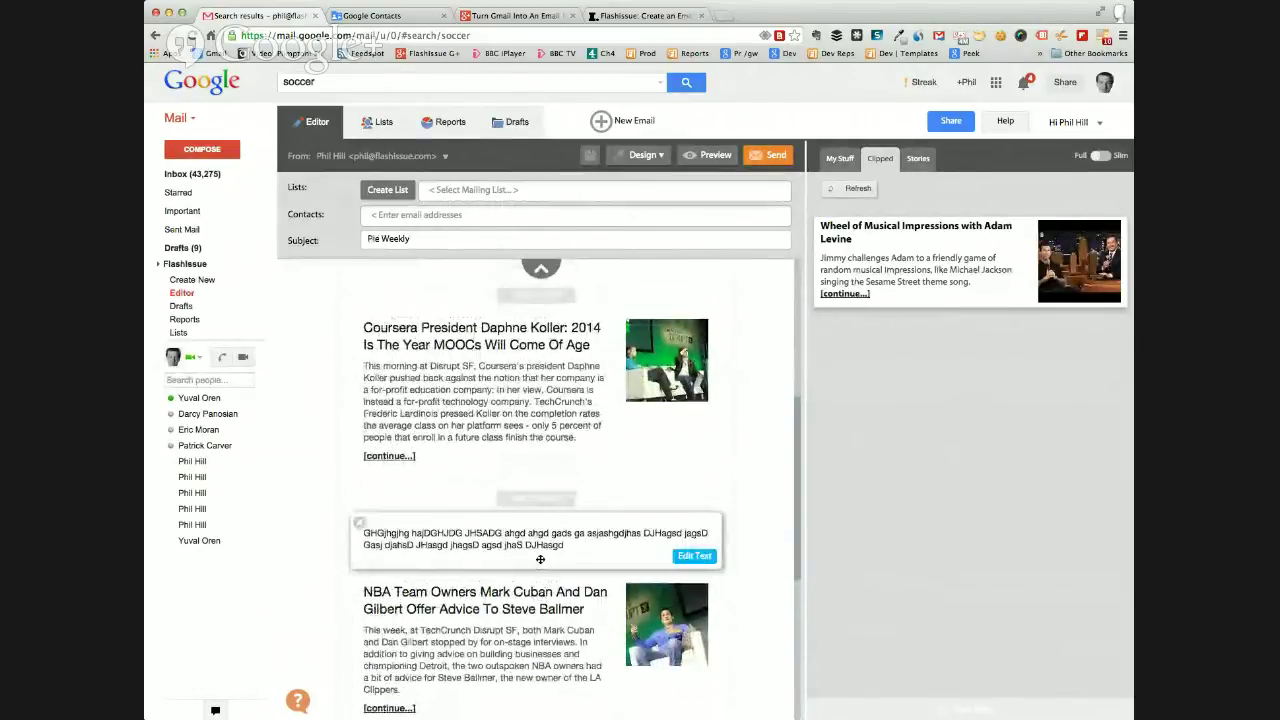
scroll(540, 559, down, 1)
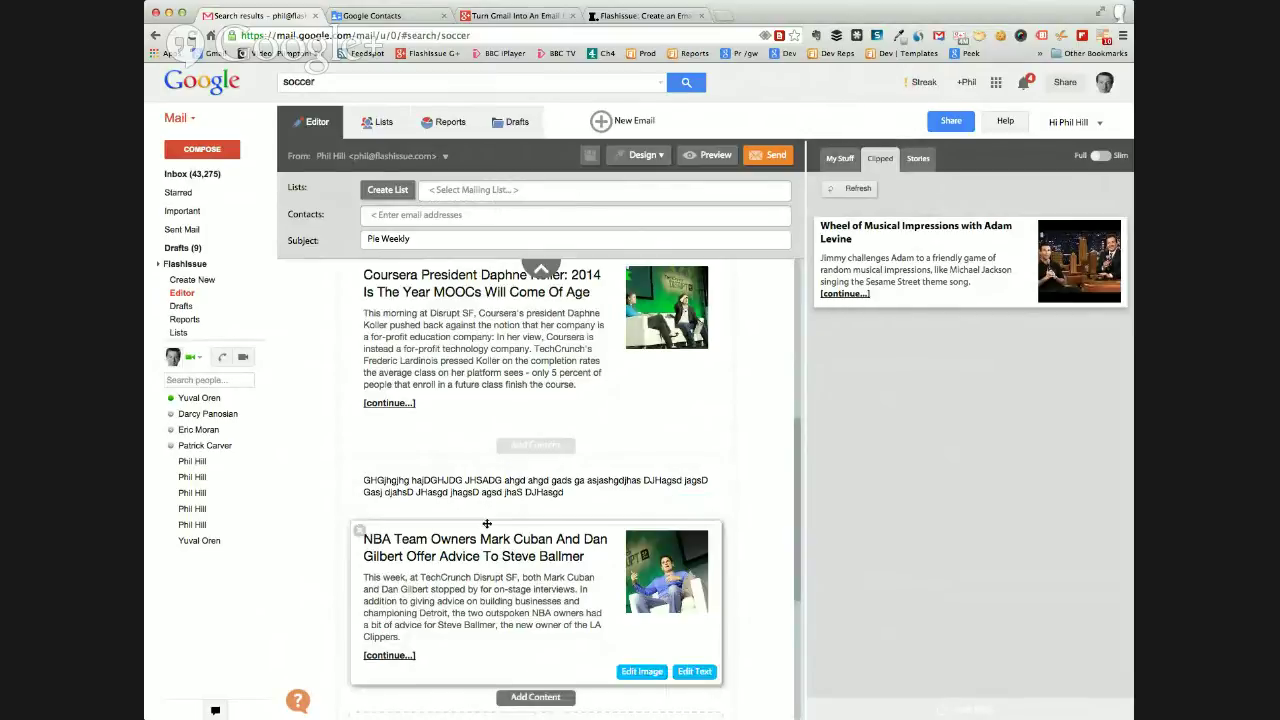
scroll(484, 492, up, 3)
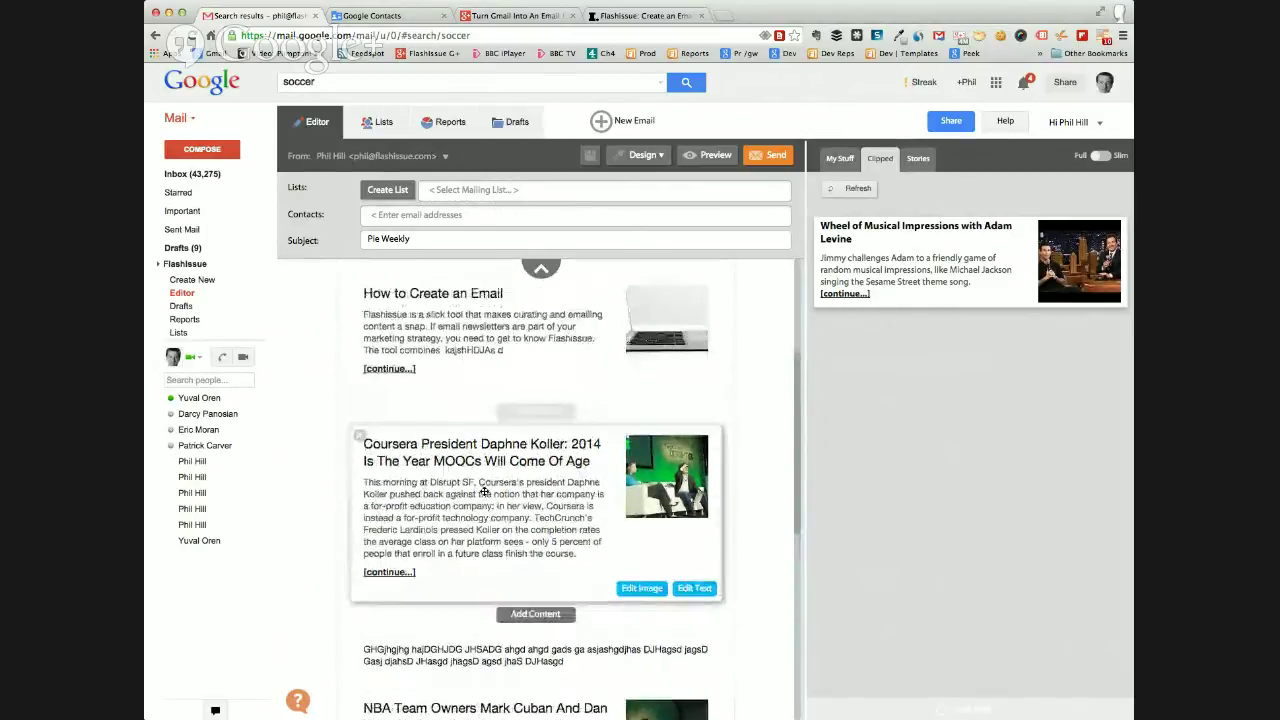
scroll(484, 492, down, 3)
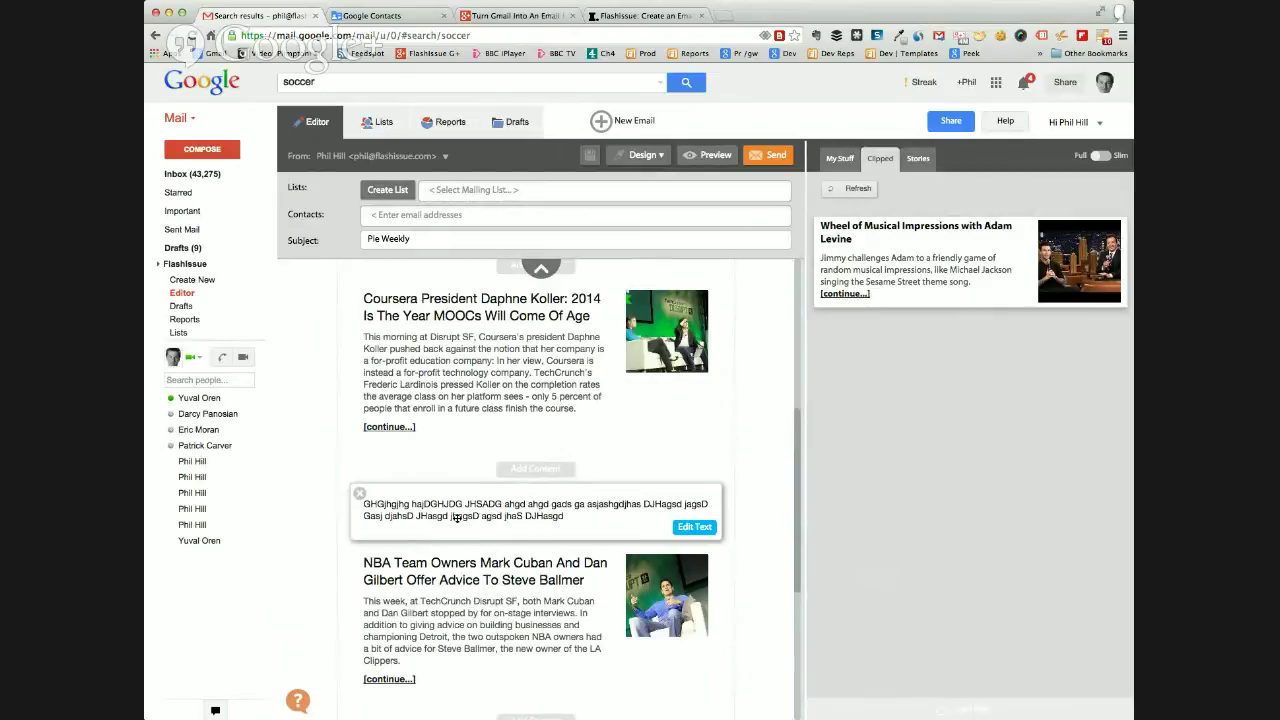
scroll(460, 518, up, 1)
scroll(459, 519, down, 1)
scroll(459, 521, up, 3)
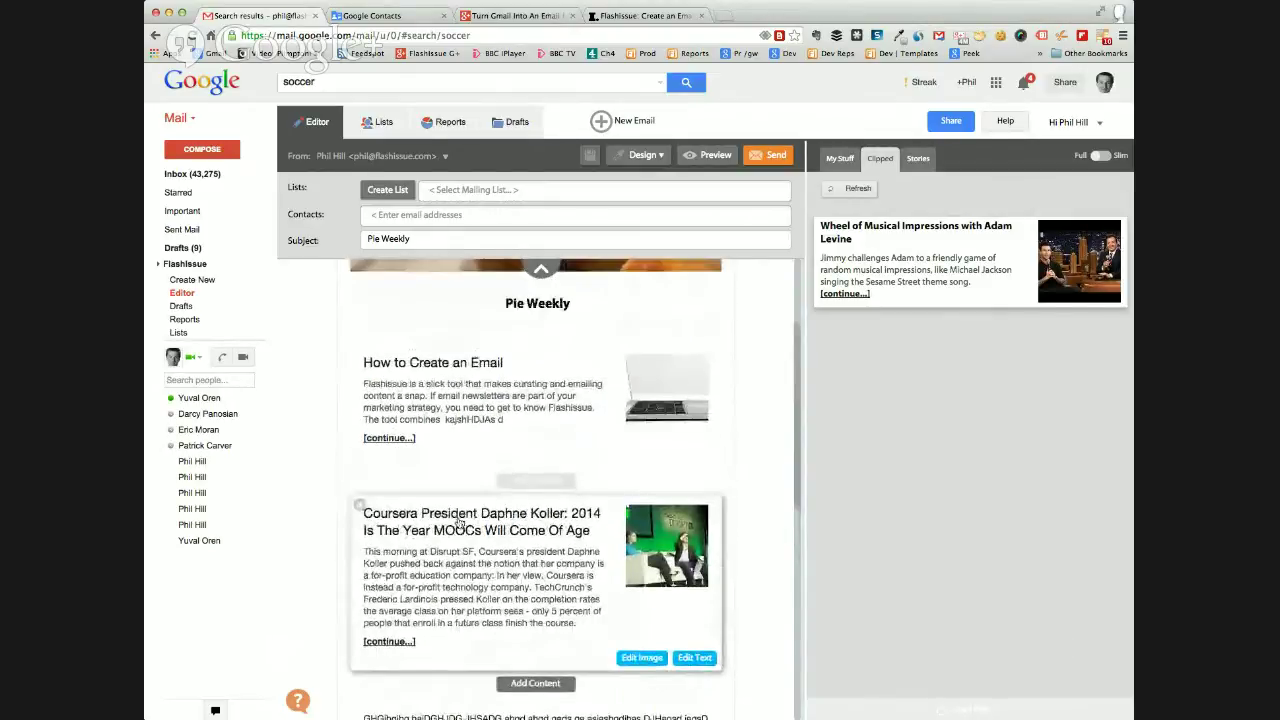
scroll(459, 523, down, 1)
scroll(459, 522, down, 1)
scroll(459, 522, up, 1)
scroll(459, 522, down, 1)
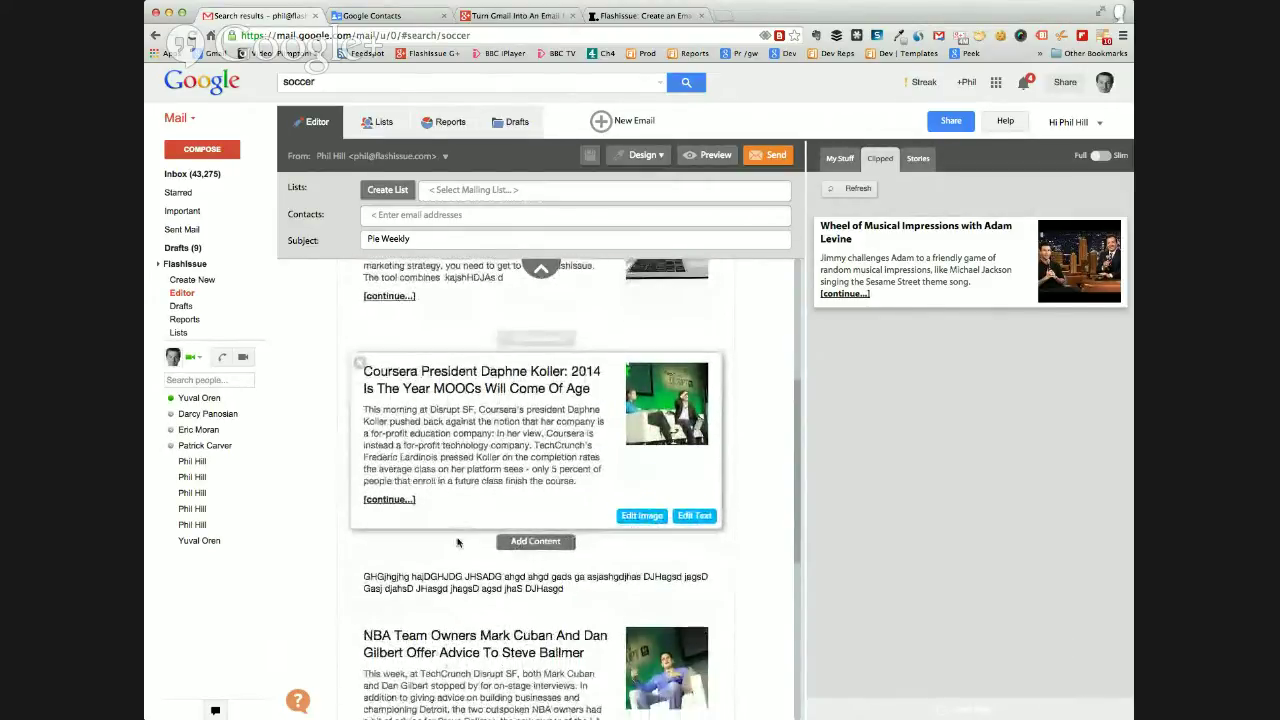
scroll(452, 555, up, 1)
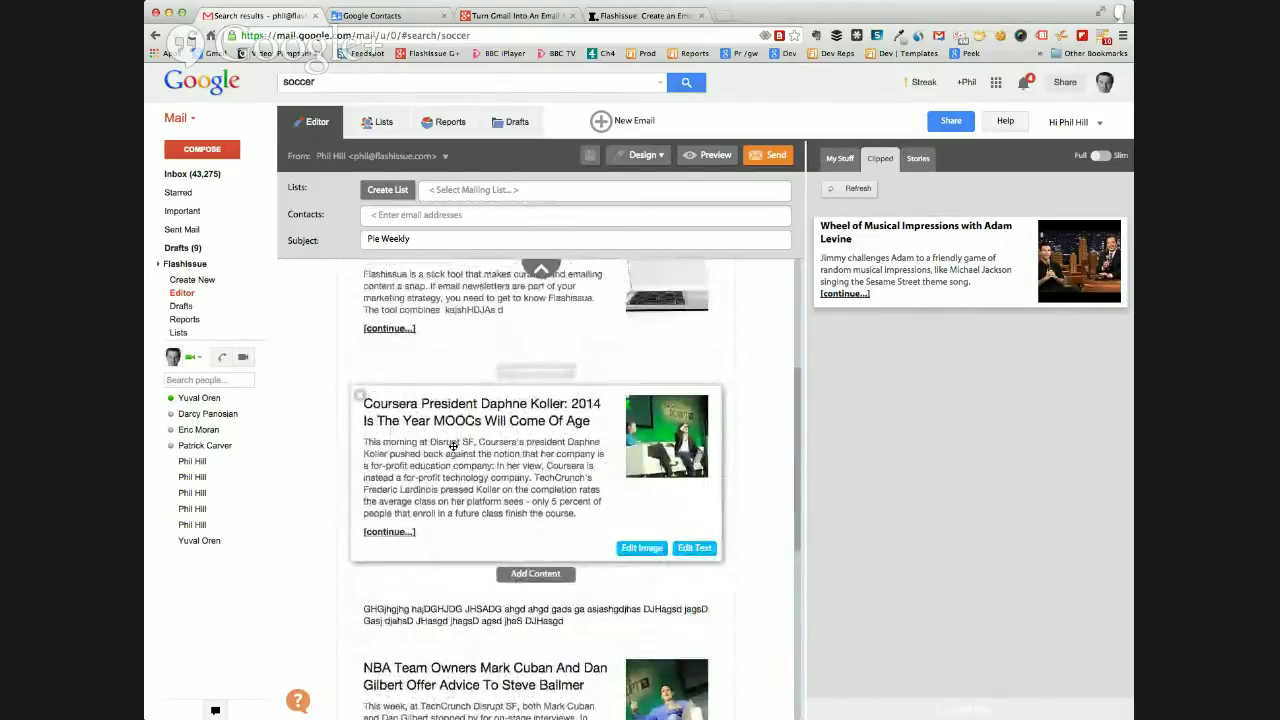
scroll(450, 494, down, 1)
scroll(450, 493, up, 4)
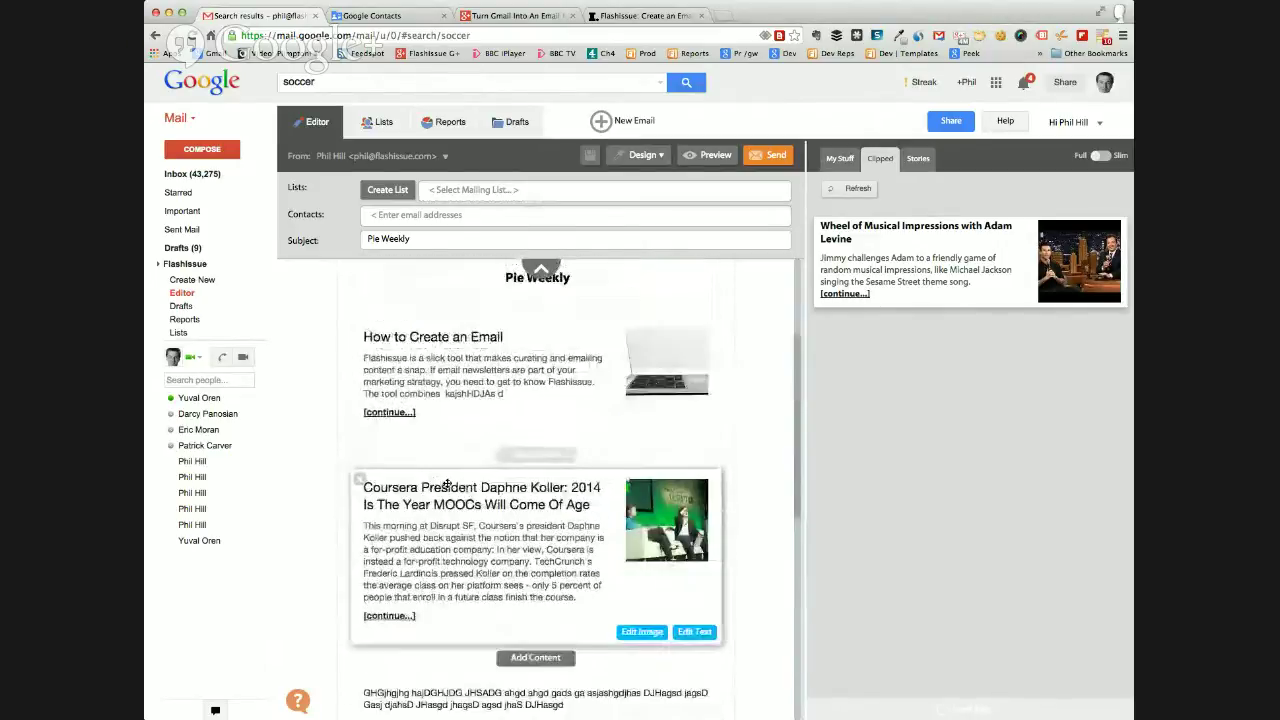
scroll(447, 488, up, 1)
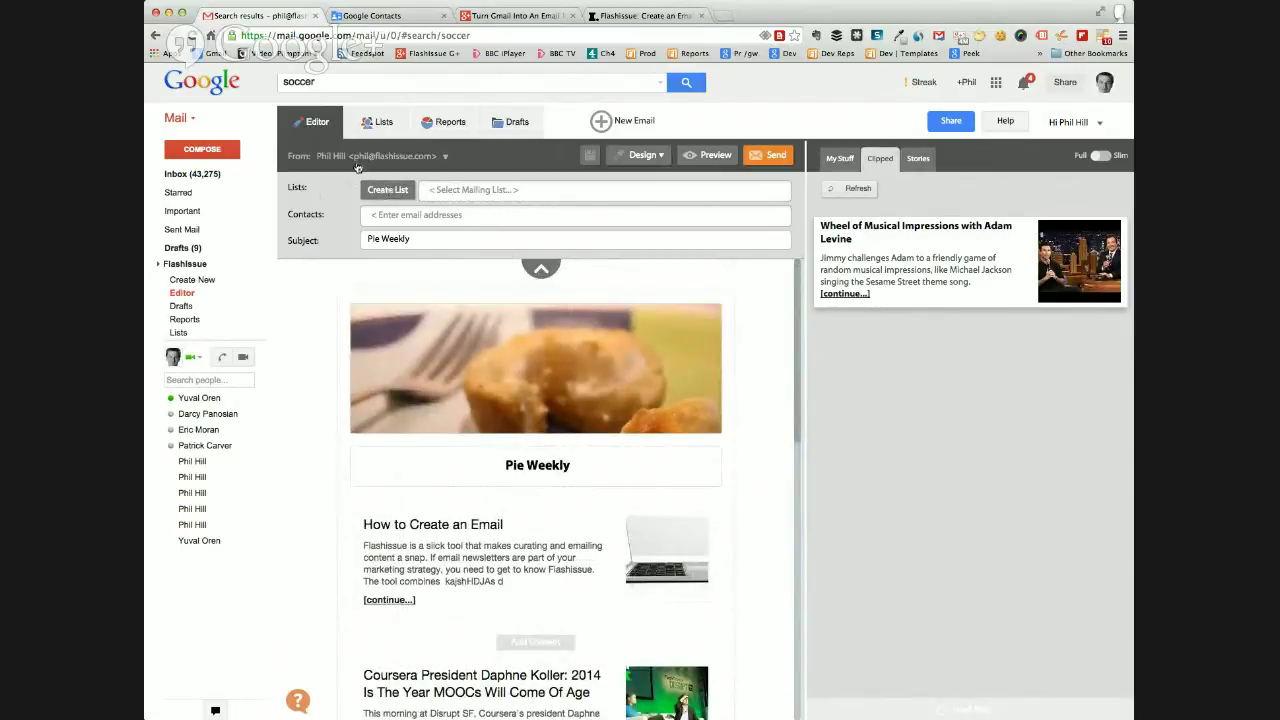
Add two of your own addresses as recipients from contact suggestions, then go to Lists.
click(475, 191)
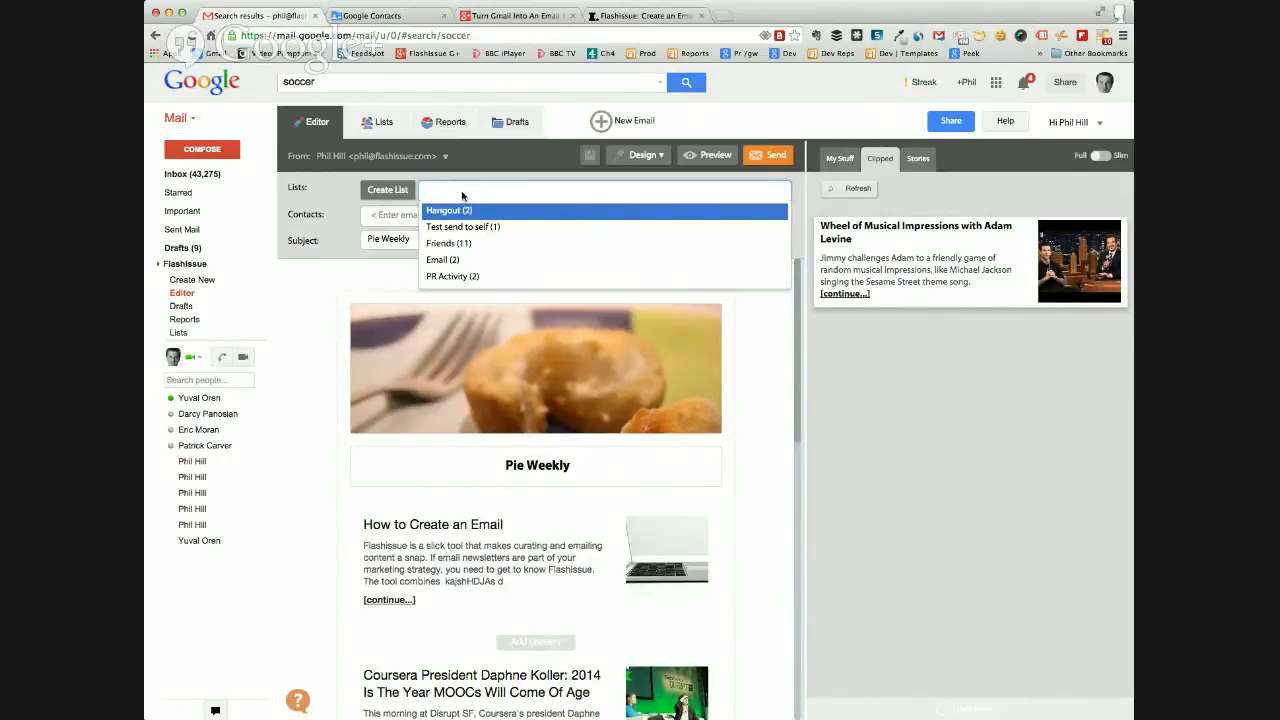
click(327, 189)
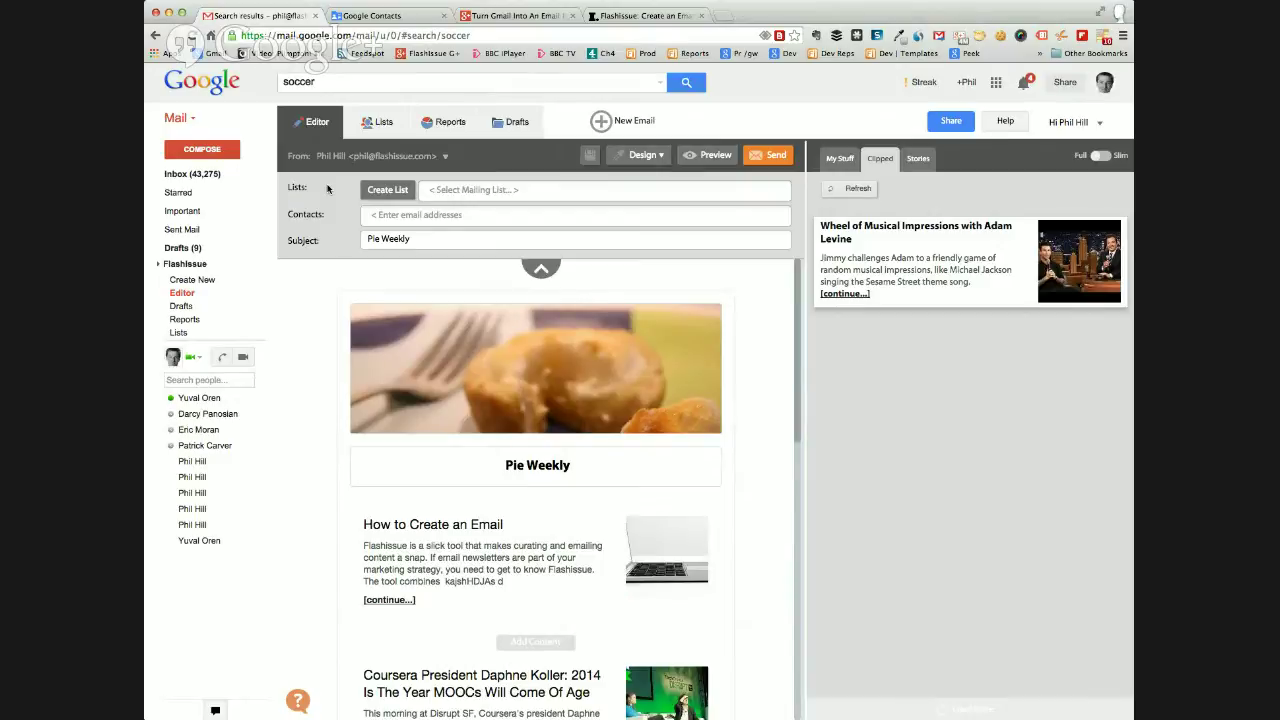
click(382, 214)
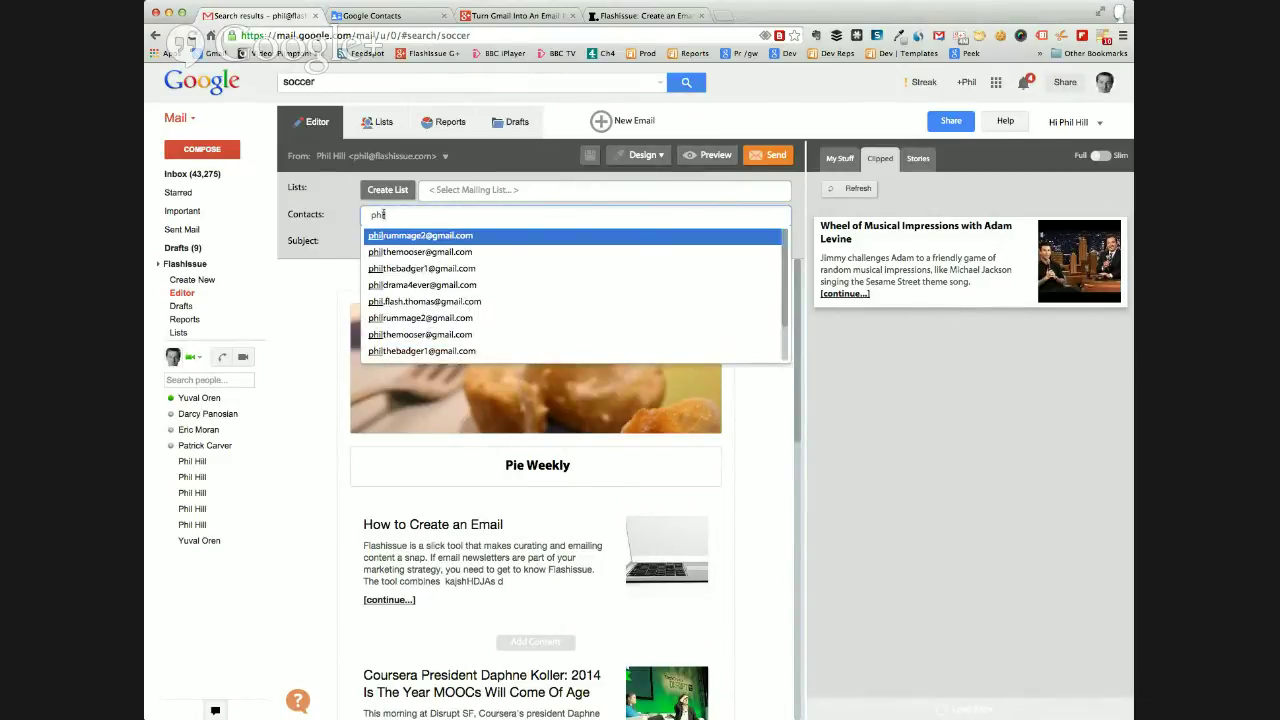
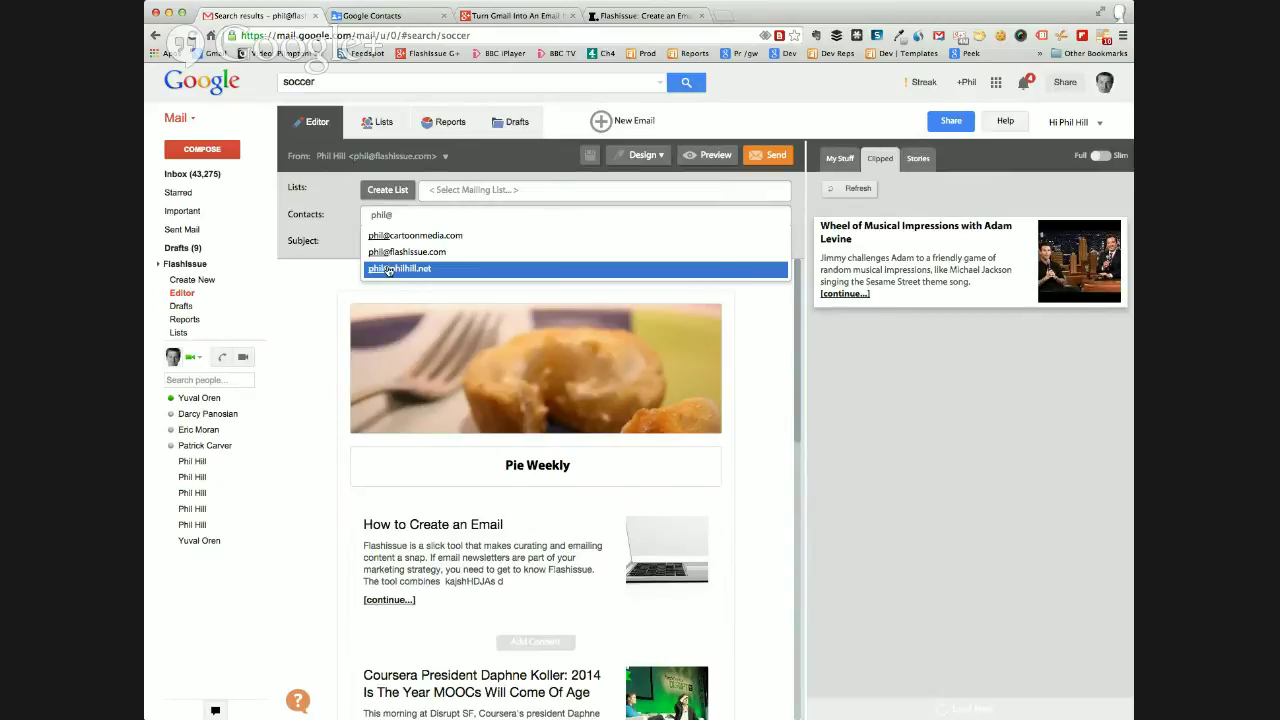
click(389, 275)
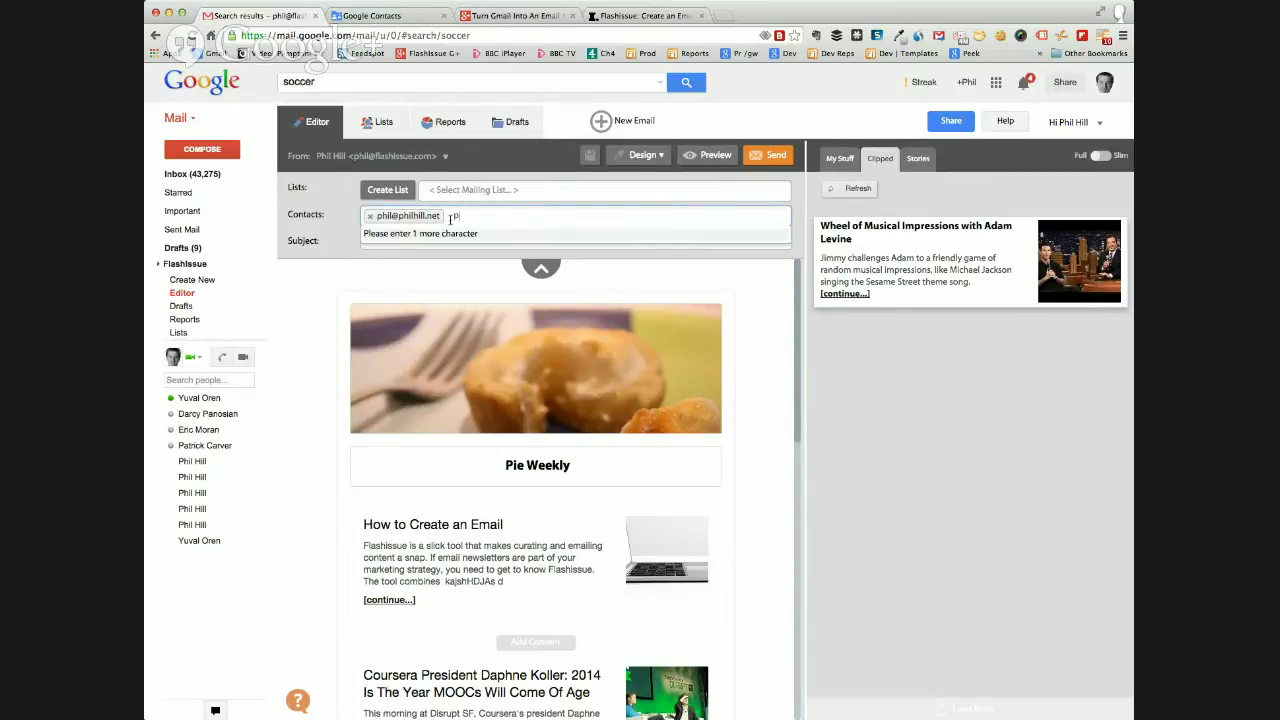
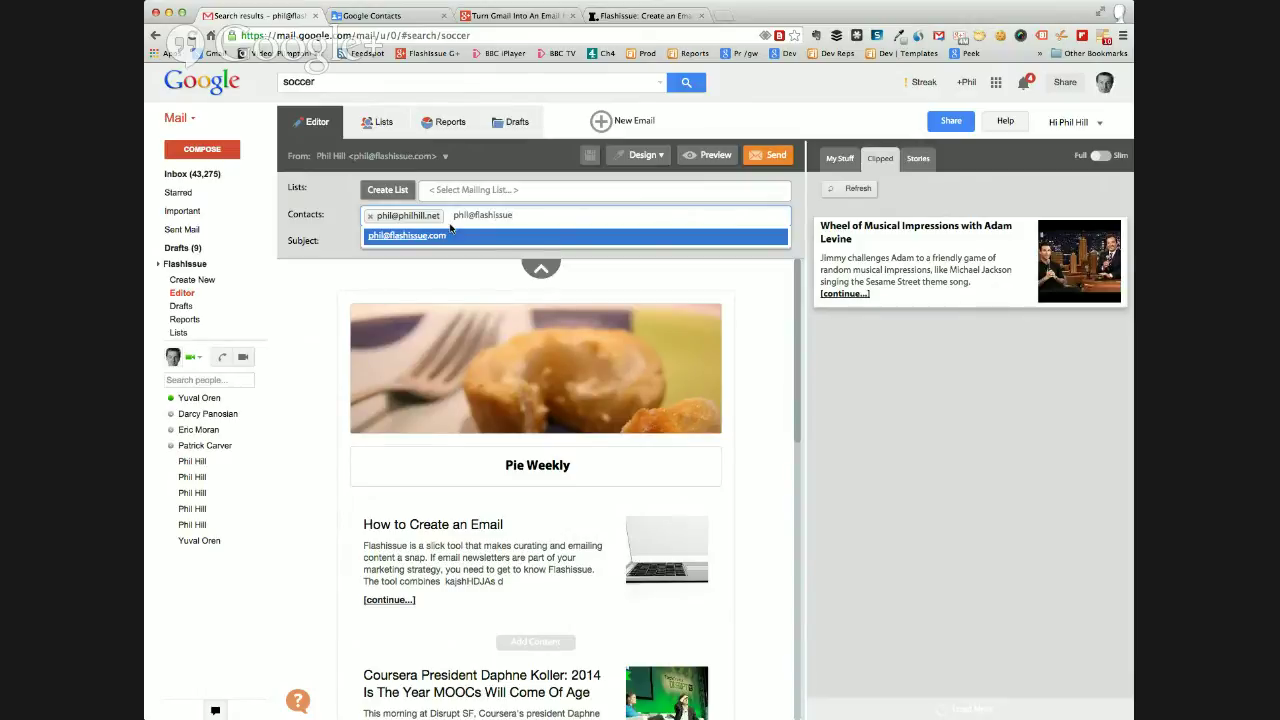
click(450, 233)
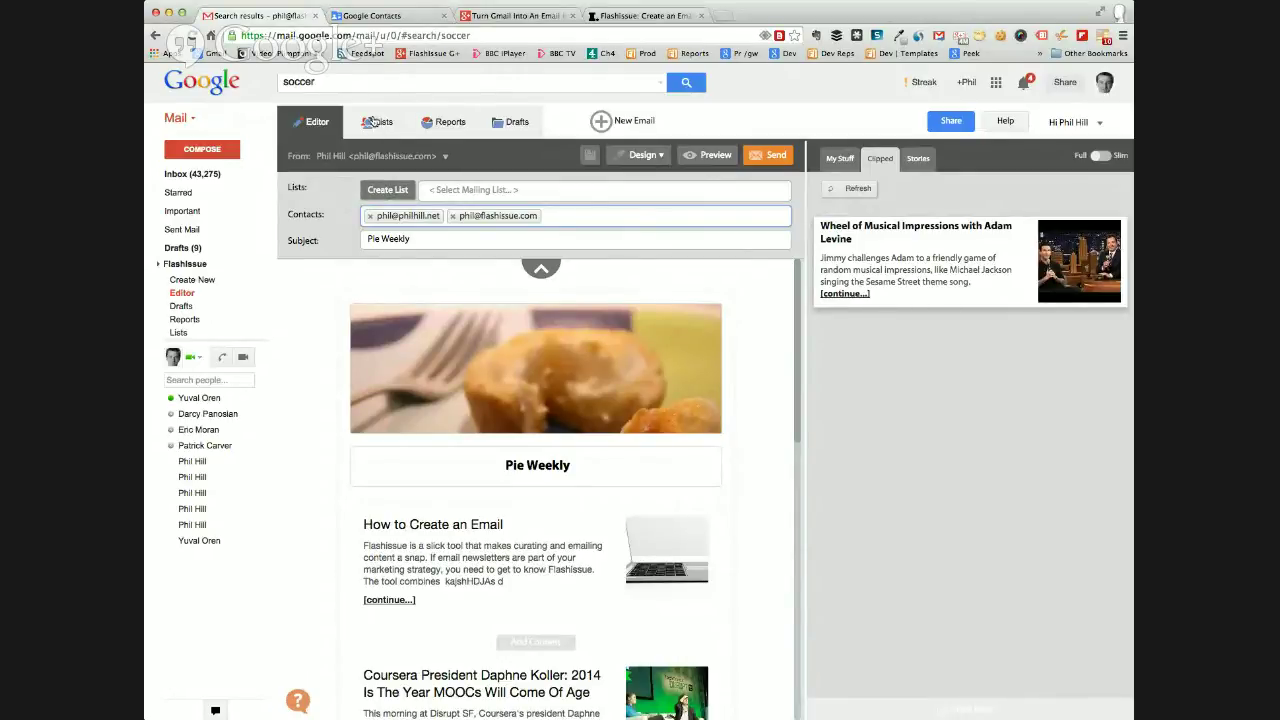
click(374, 125)
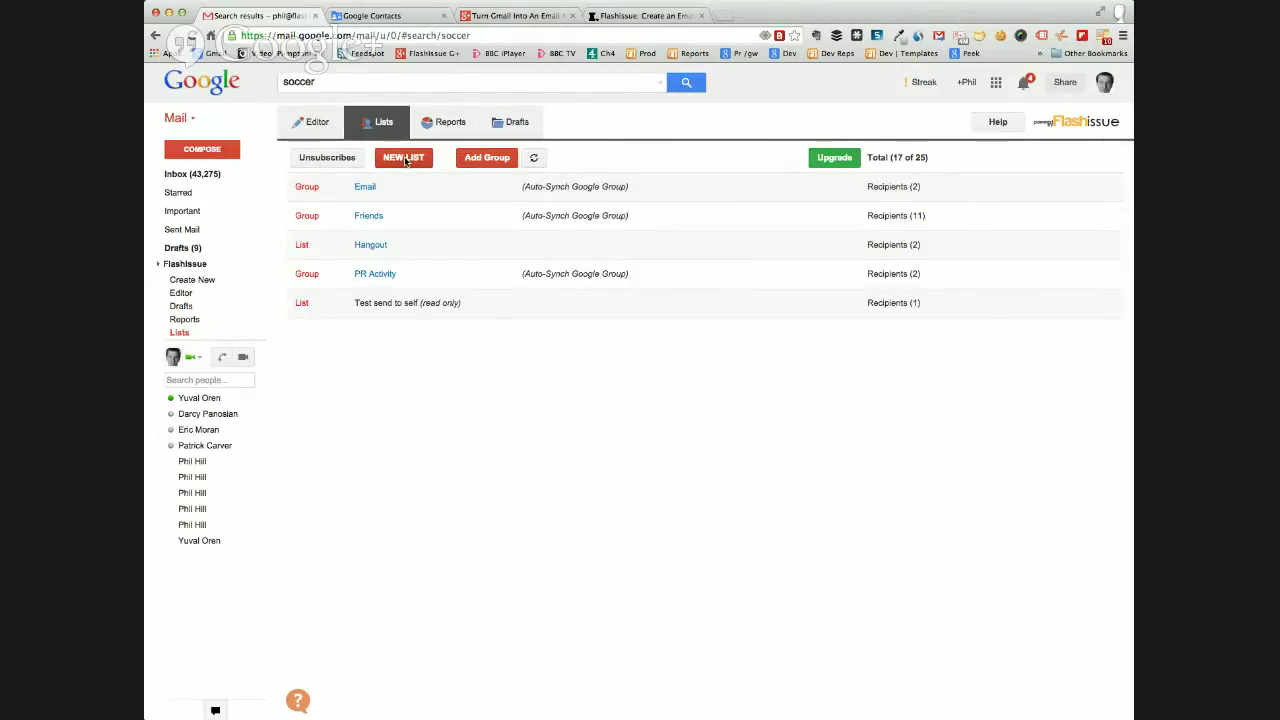
Create a new mailing list named Hangout2, since the name Hangout already exists.
click(404, 158)
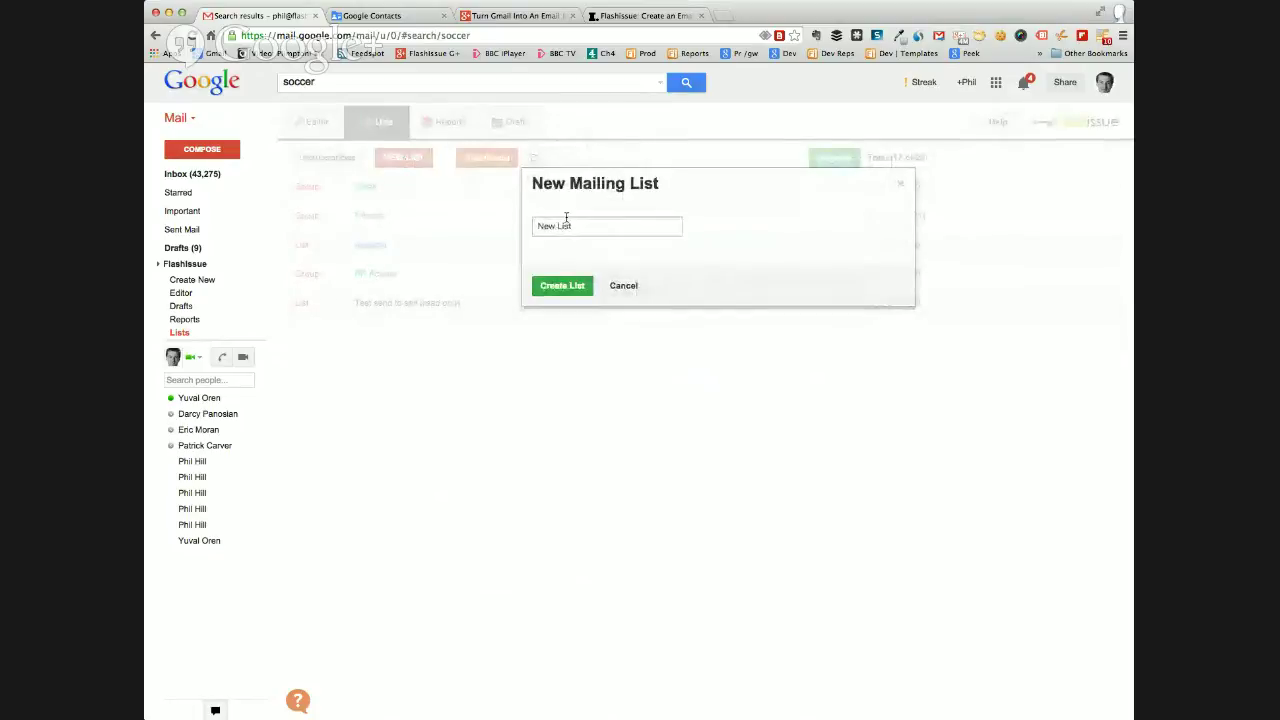
click(566, 219)
text(H)
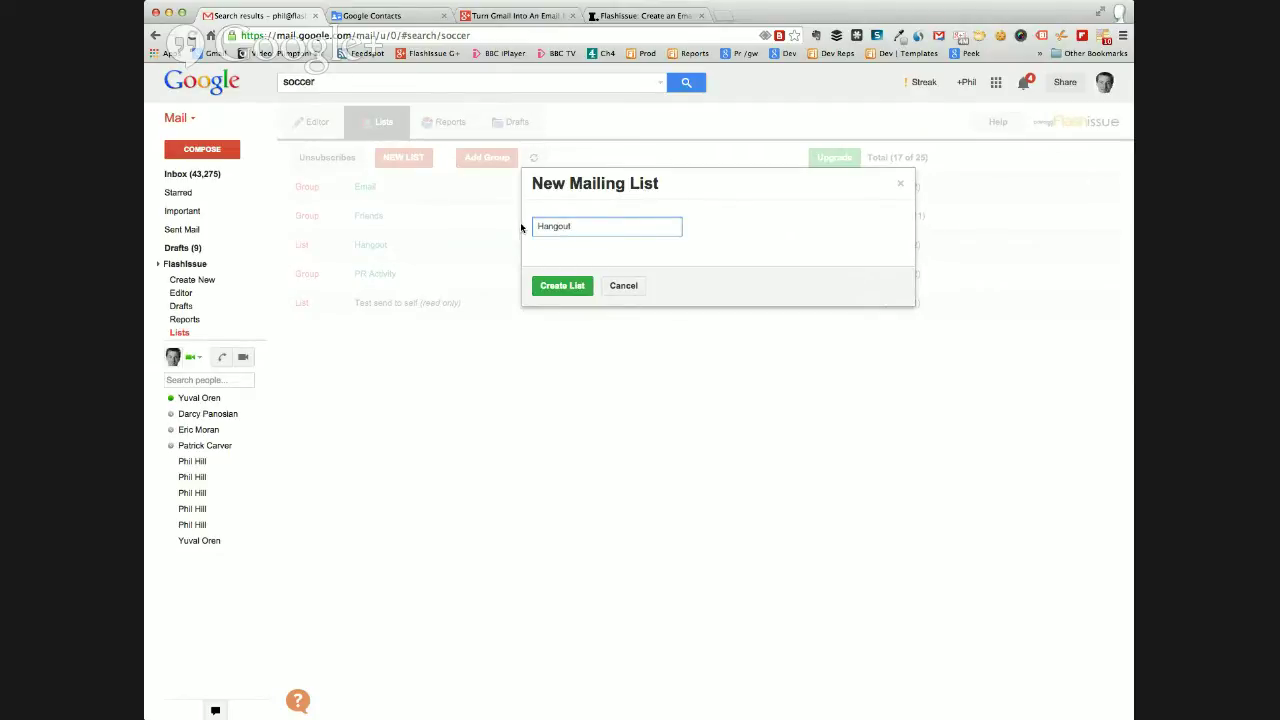
text(angout)
click(562, 285)
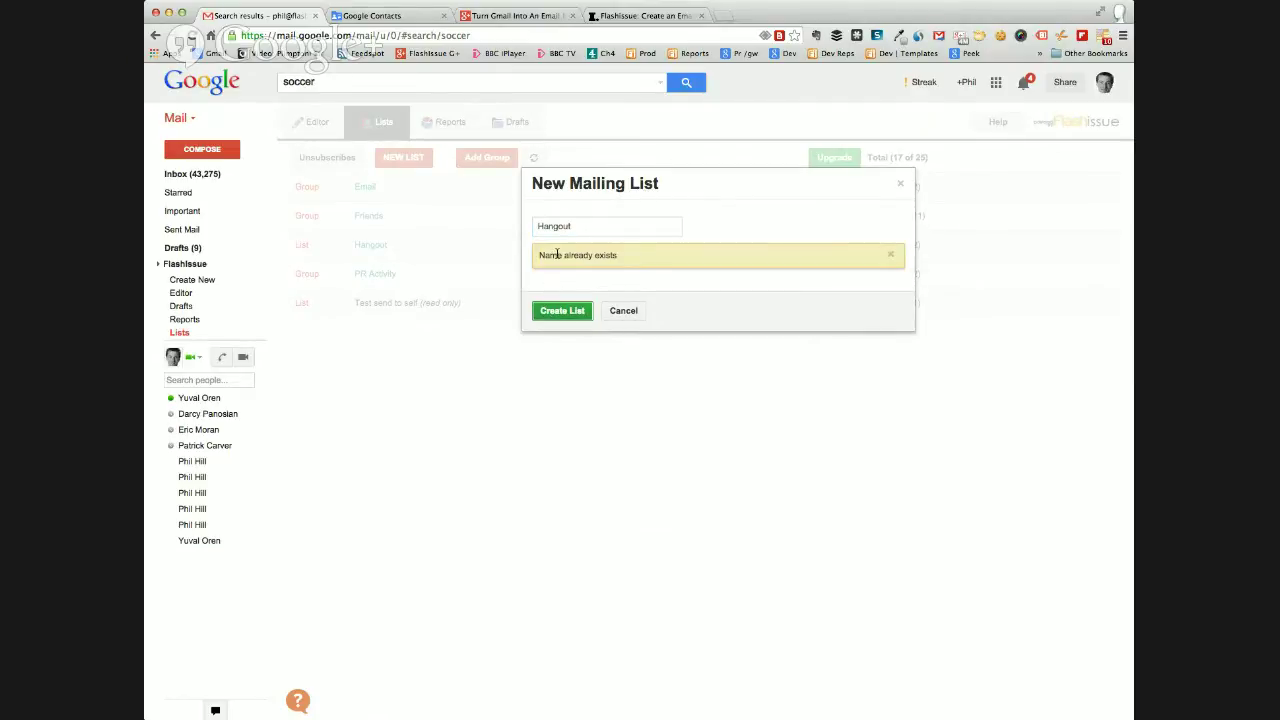
click(593, 226)
text(2)
click(560, 310)
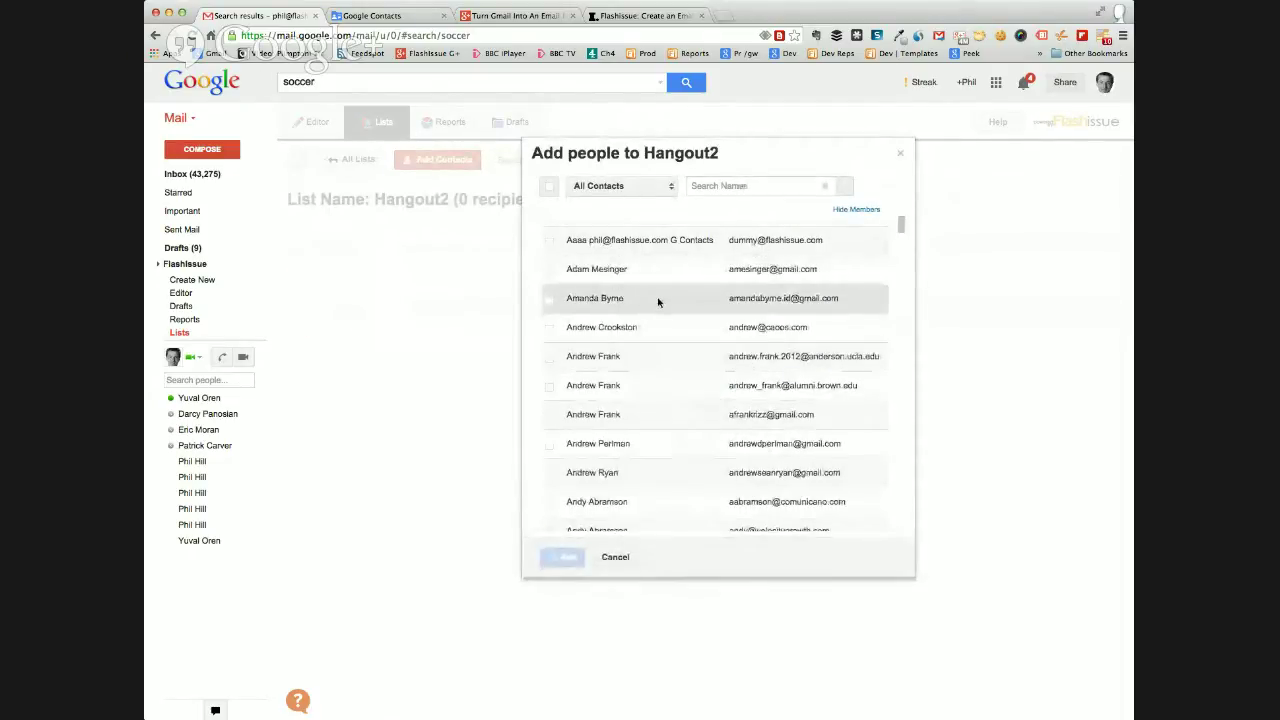
Search contacts for your own address and add the dummy test contact to Hangout2.
scroll(620, 295, down, 5)
scroll(660, 302, down, 1)
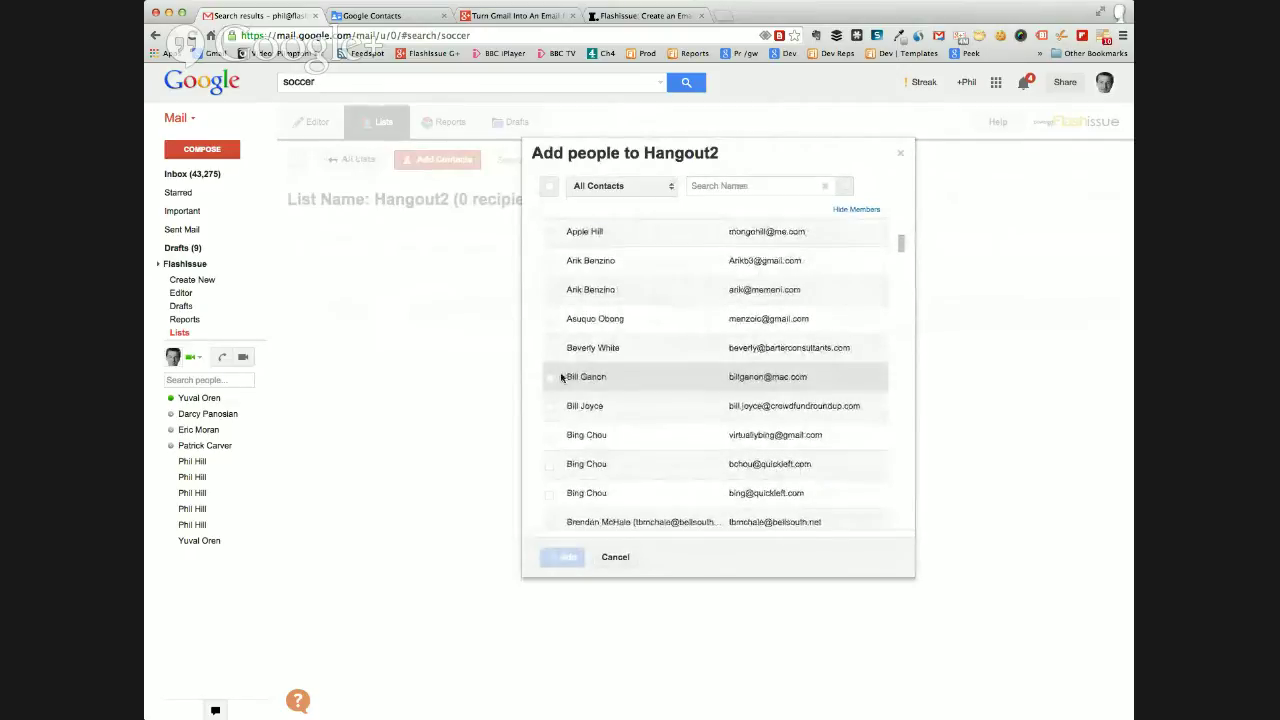
scroll(588, 382, up, 8)
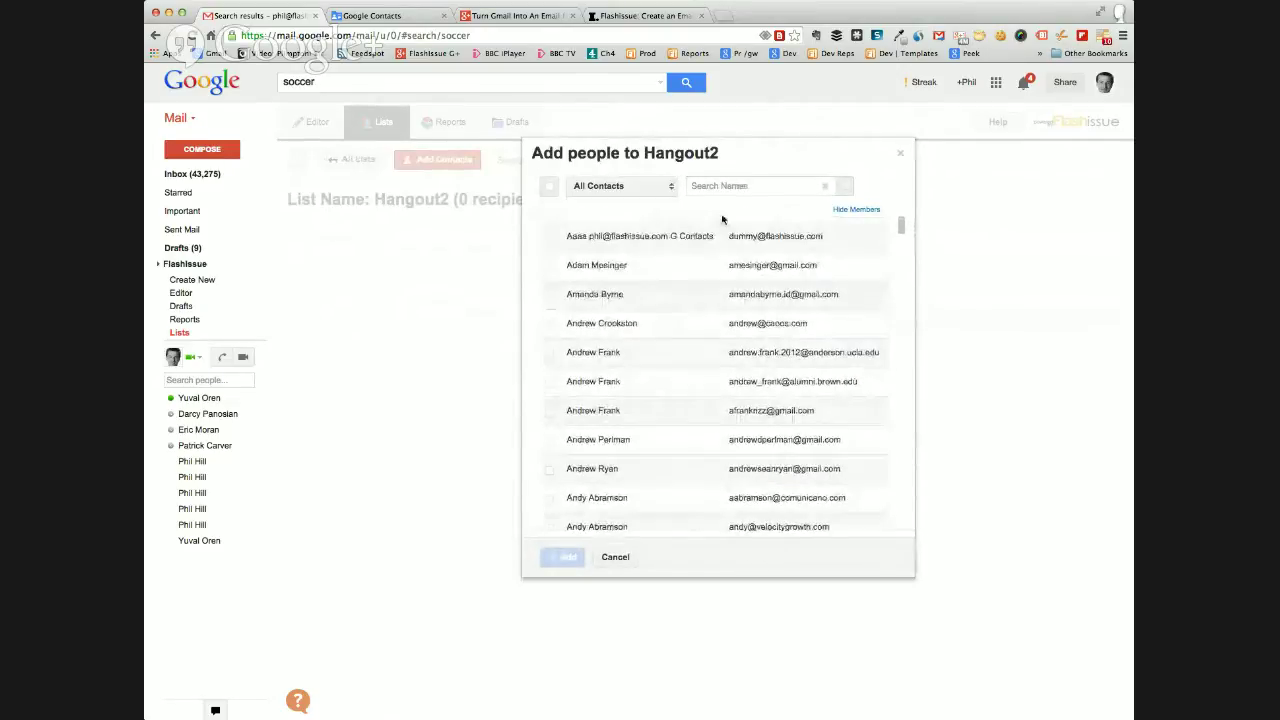
click(708, 188)
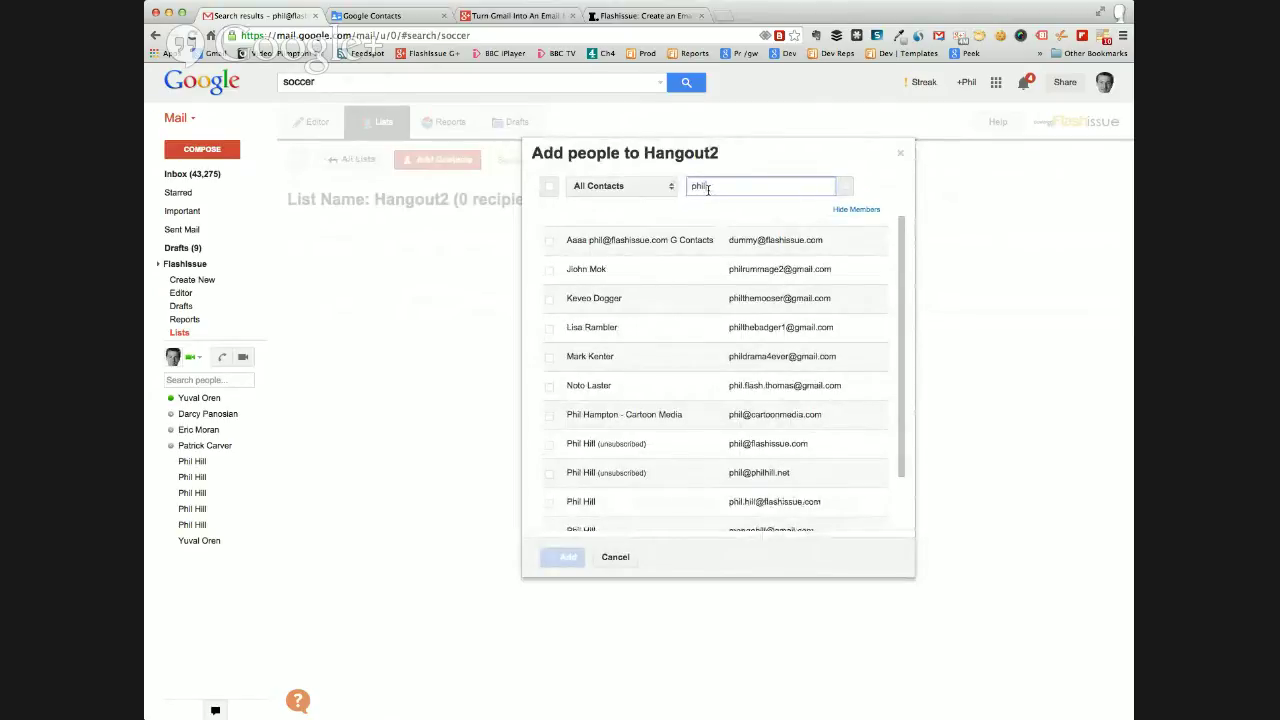
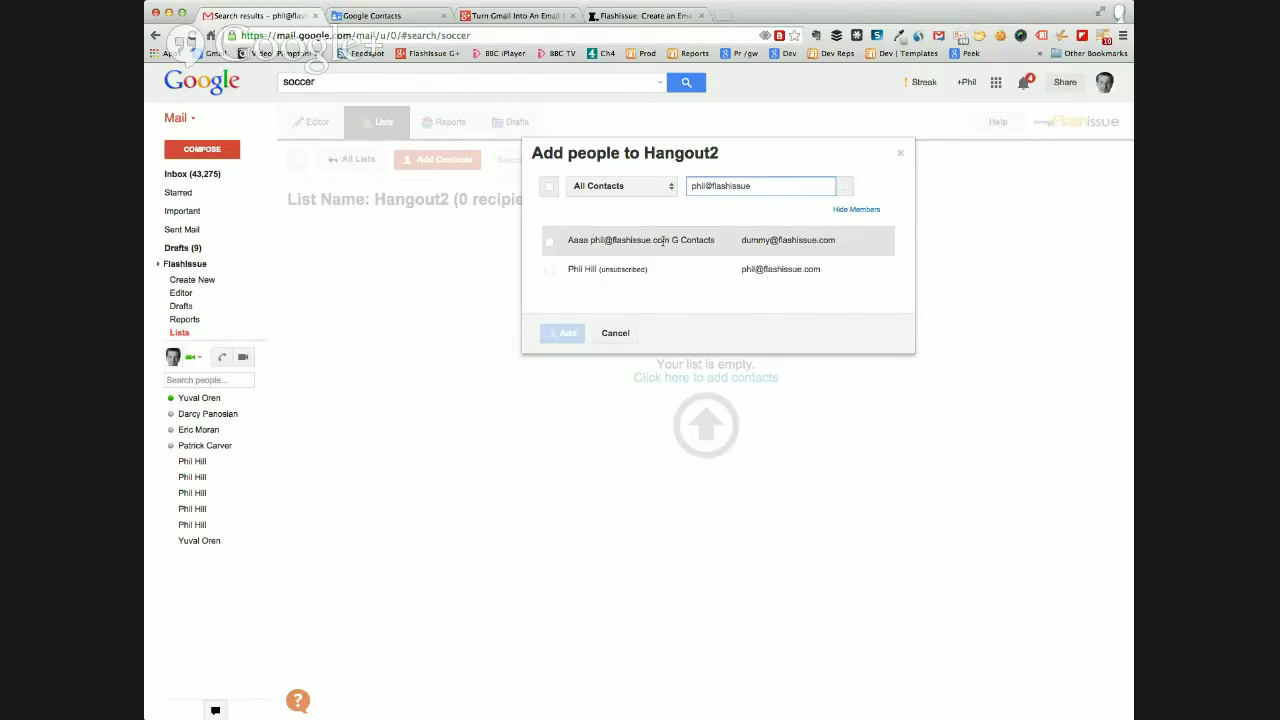
click(551, 245)
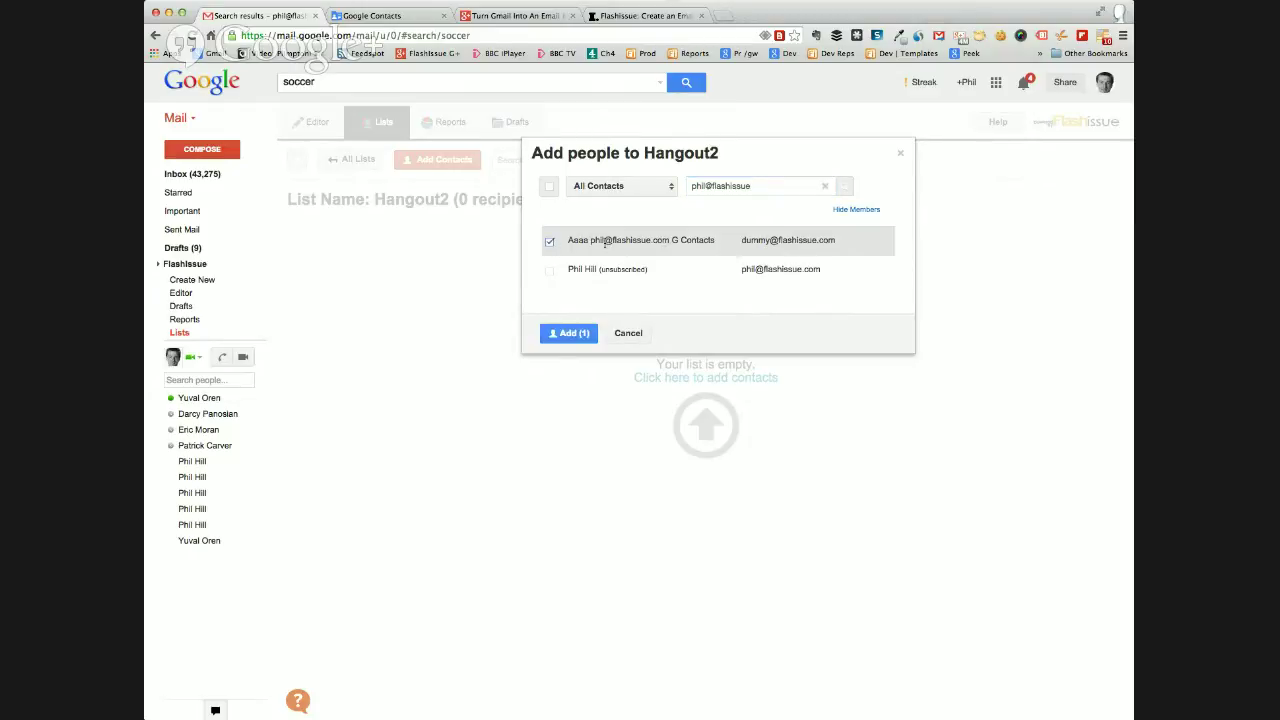
click(572, 338)
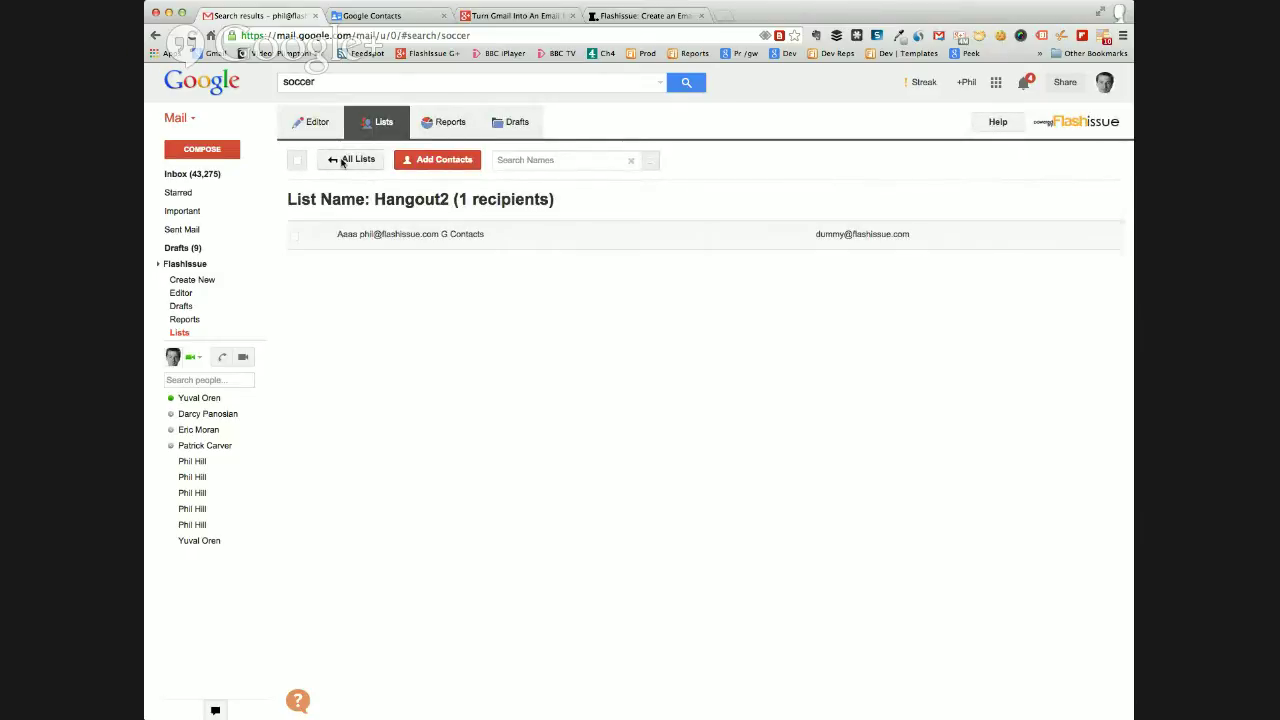
Remove both of your addresses from the Unsubscribes list and return to All Lists.
click(338, 160)
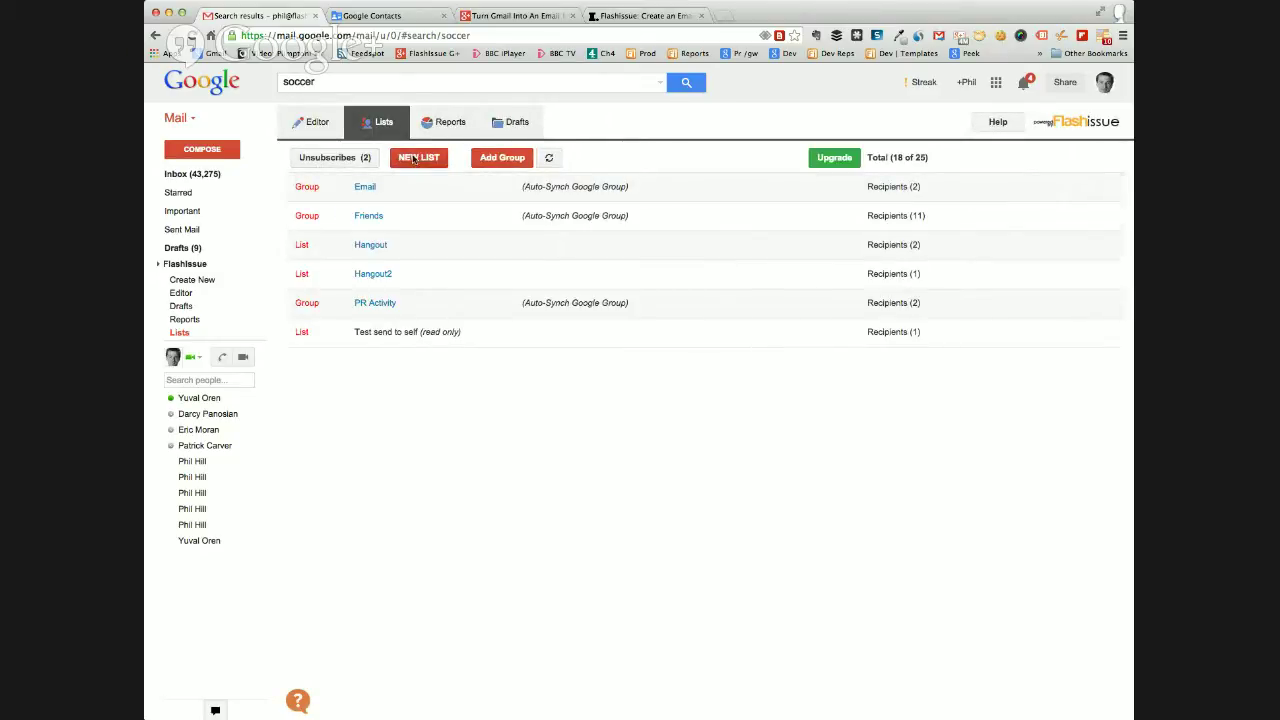
click(335, 160)
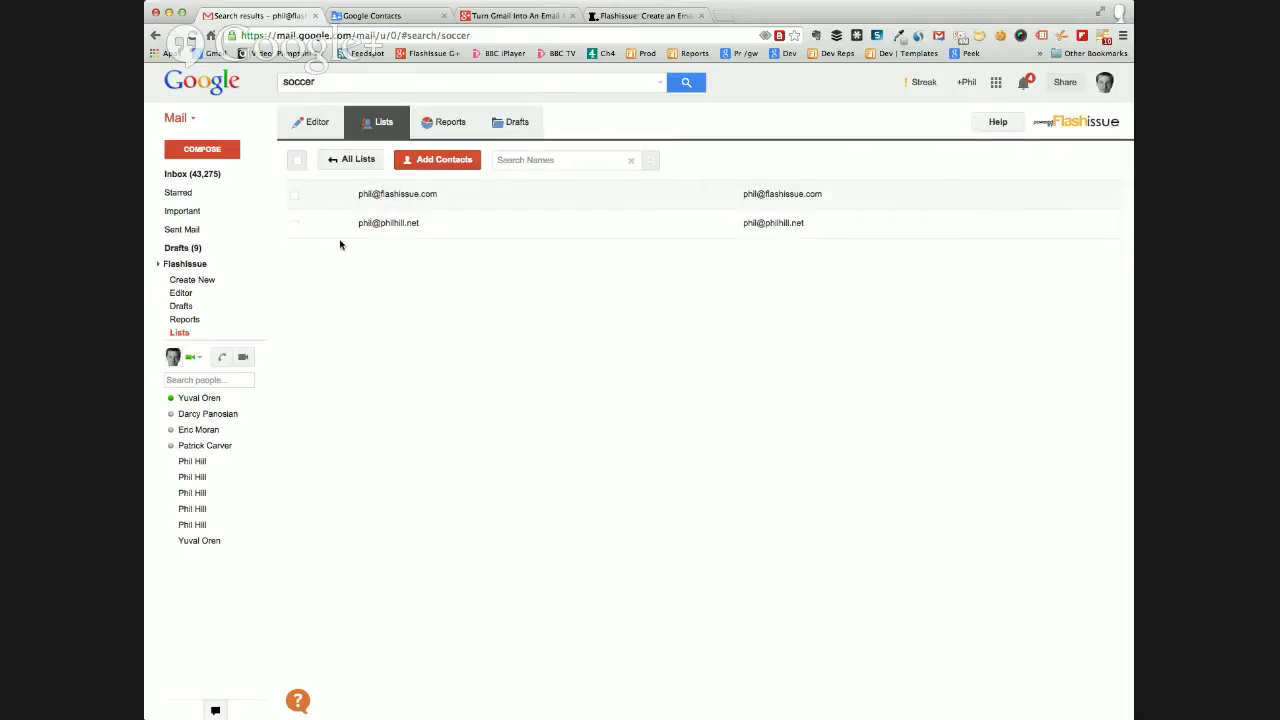
click(295, 224)
click(295, 196)
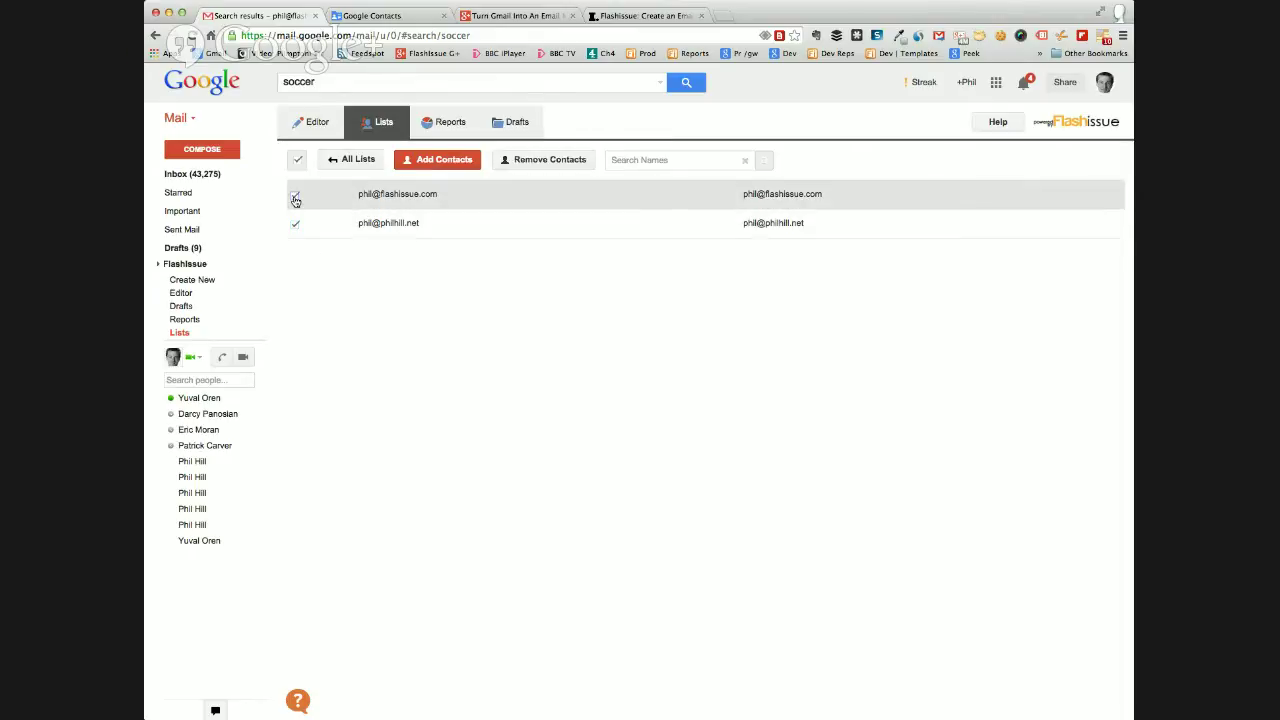
click(295, 197)
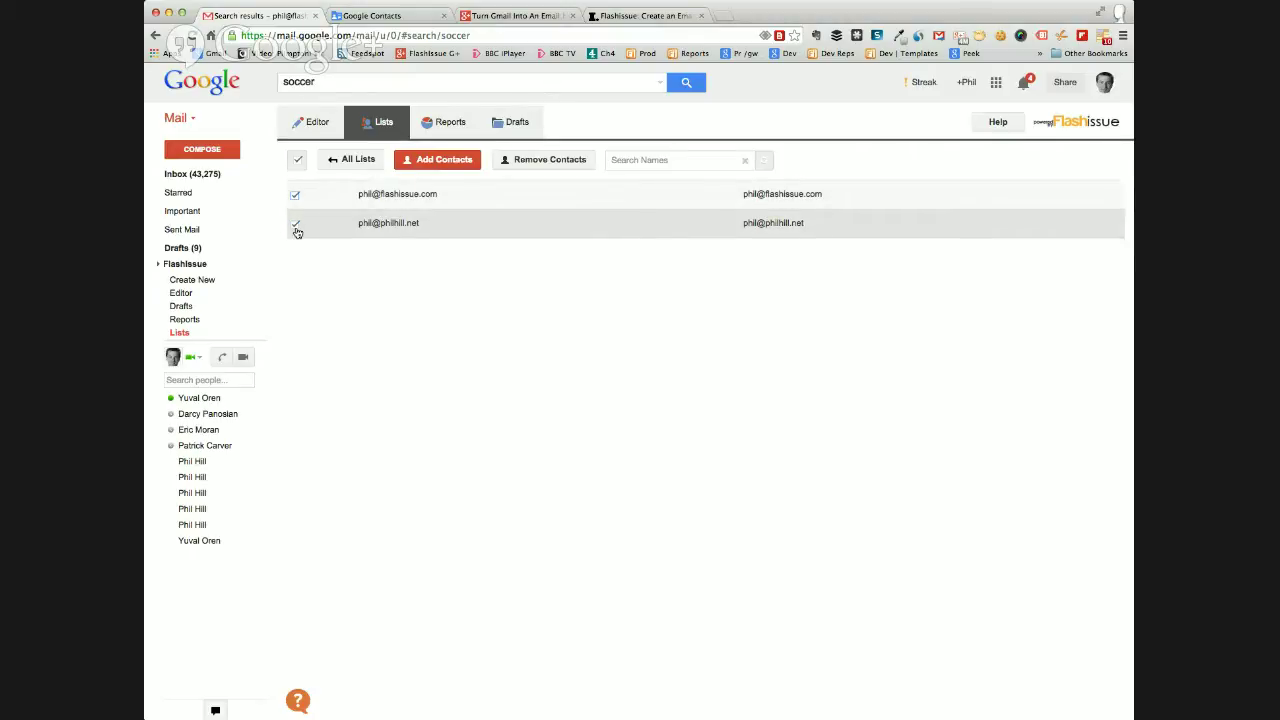
click(540, 160)
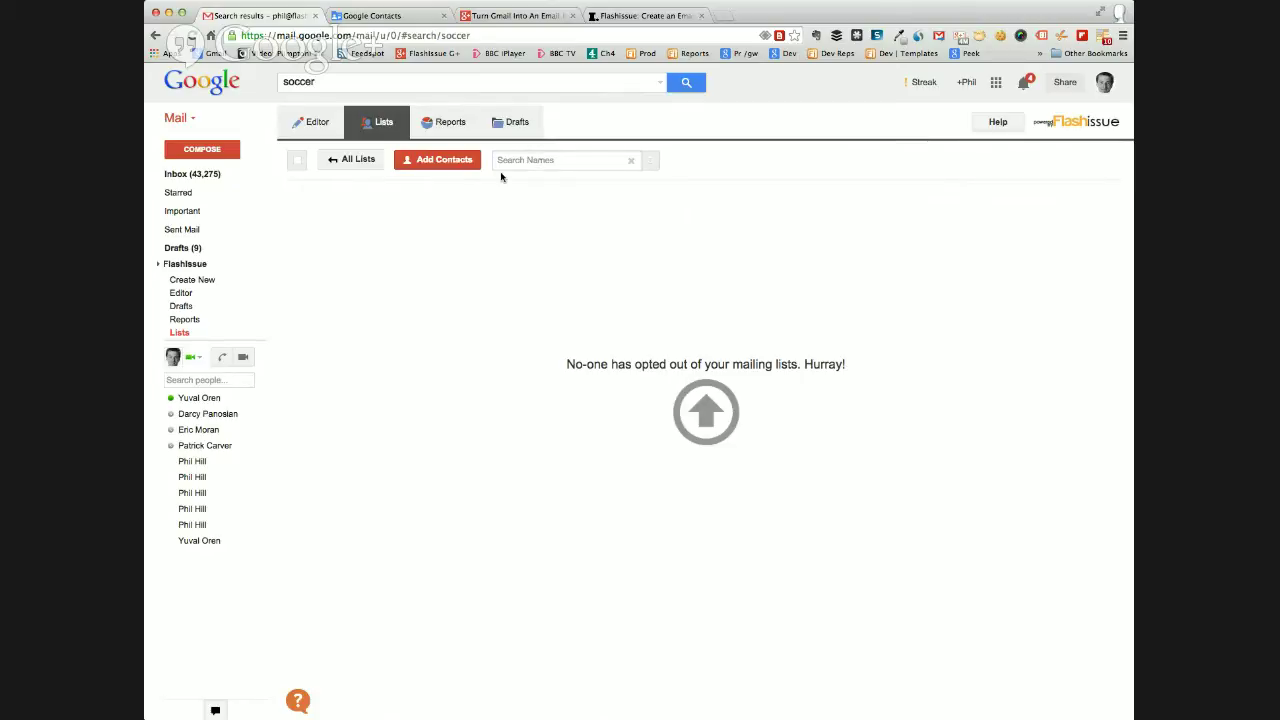
click(349, 162)
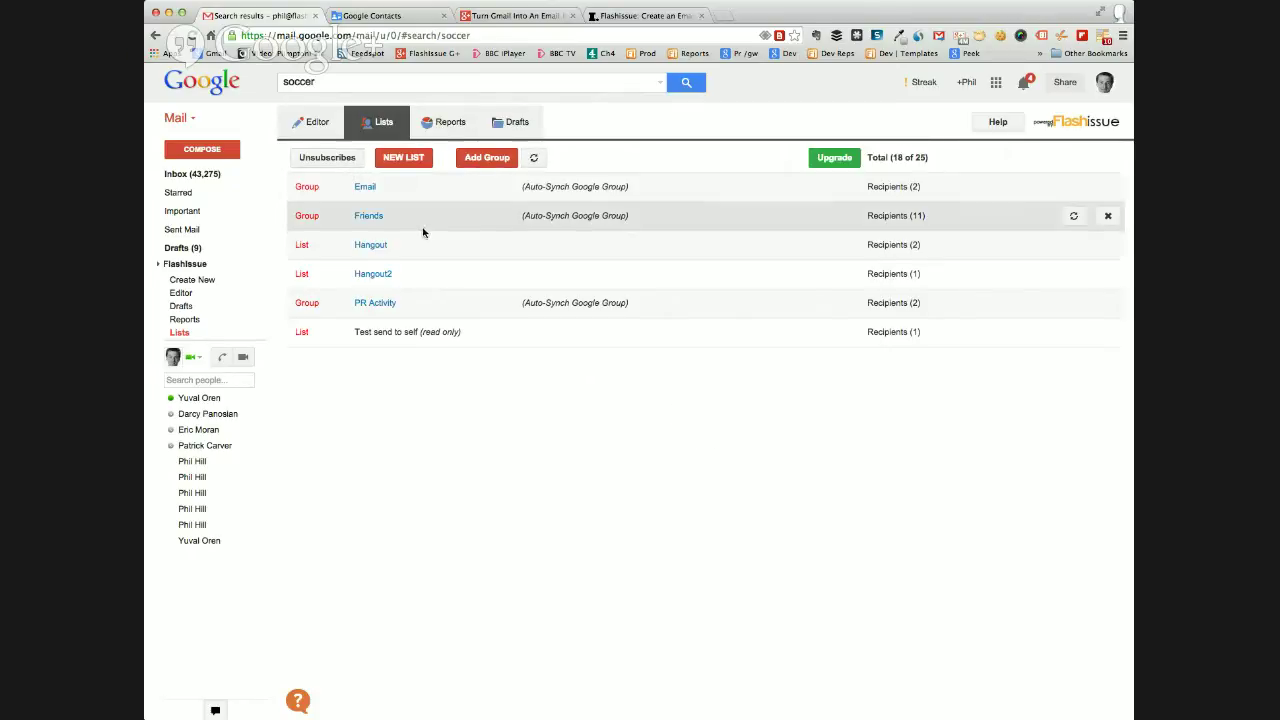
Add the user's own contact to the Hangout2 list by searching contacts by e-mail.
click(366, 276)
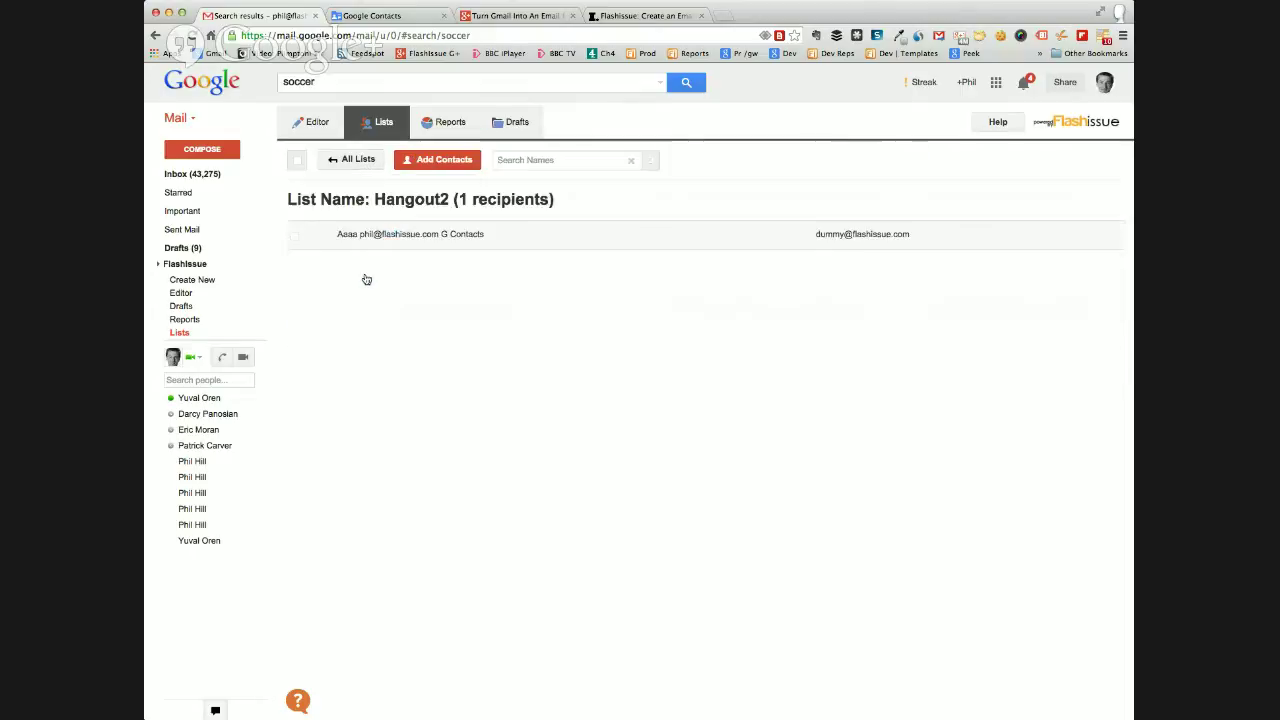
click(439, 160)
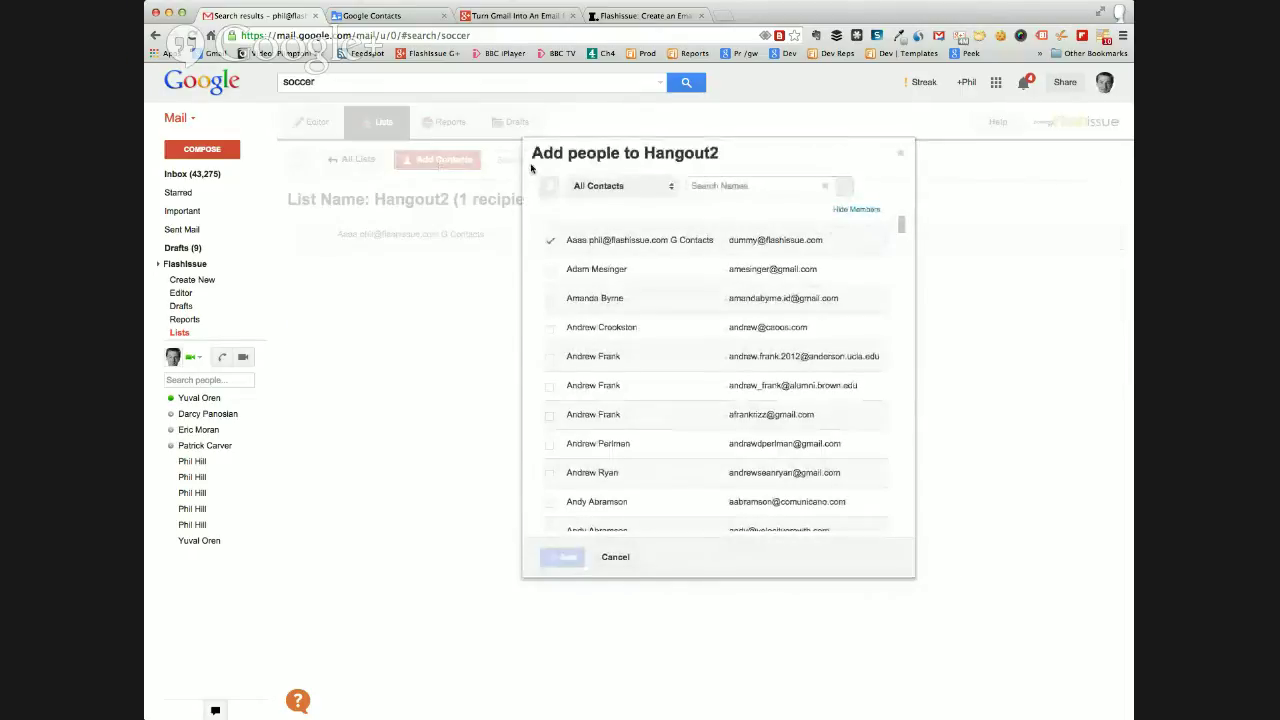
click(702, 187)
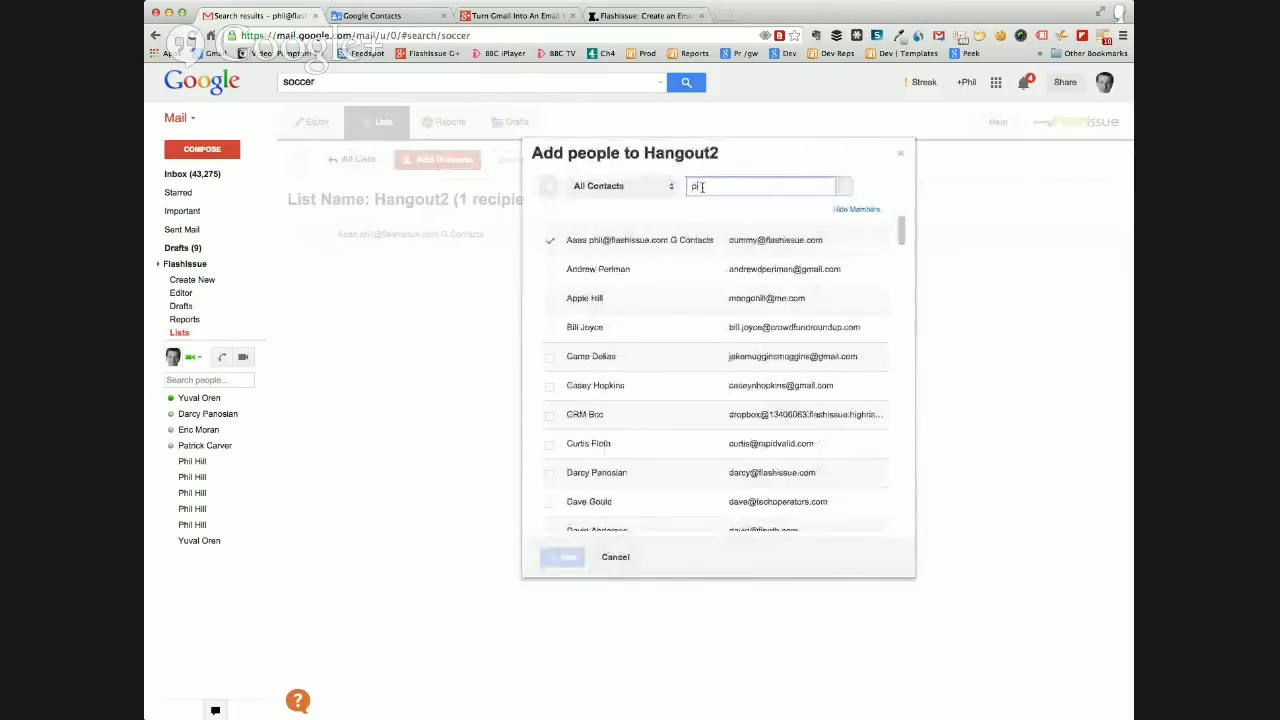
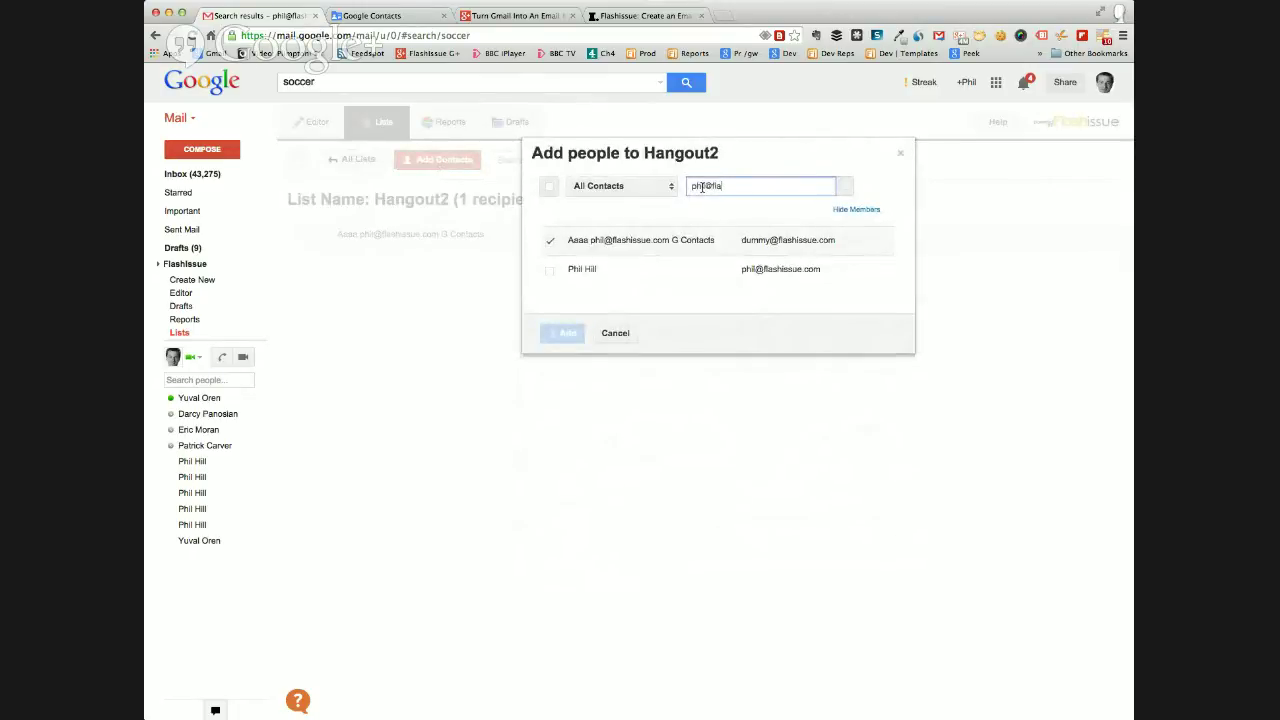
click(549, 274)
click(549, 274)
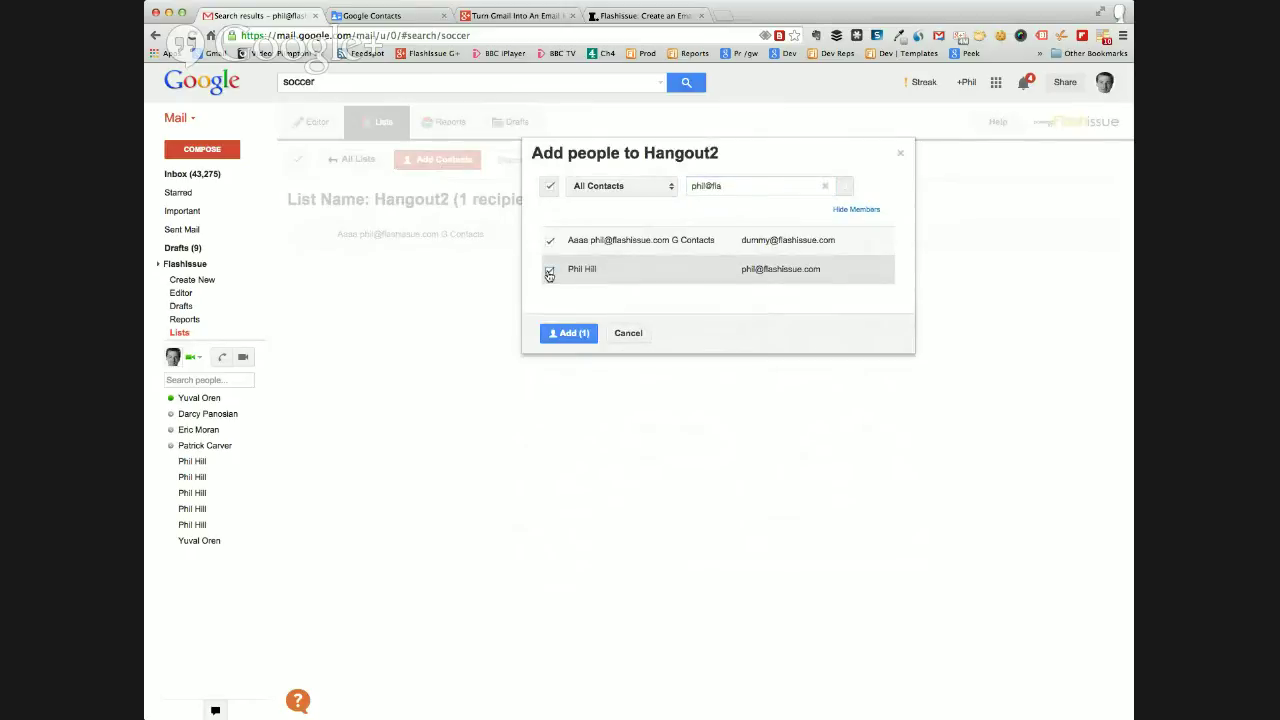
click(561, 333)
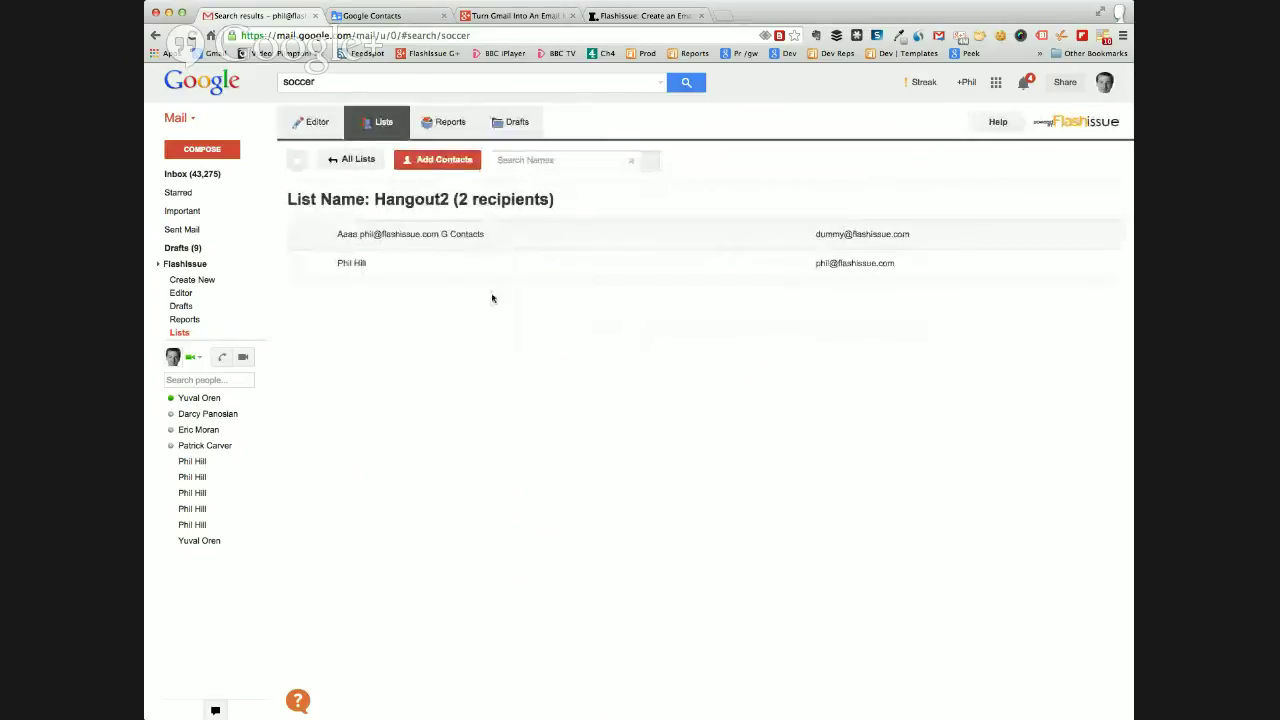
Remove the dummy test contact from Hangout2 and return to All Lists.
click(295, 236)
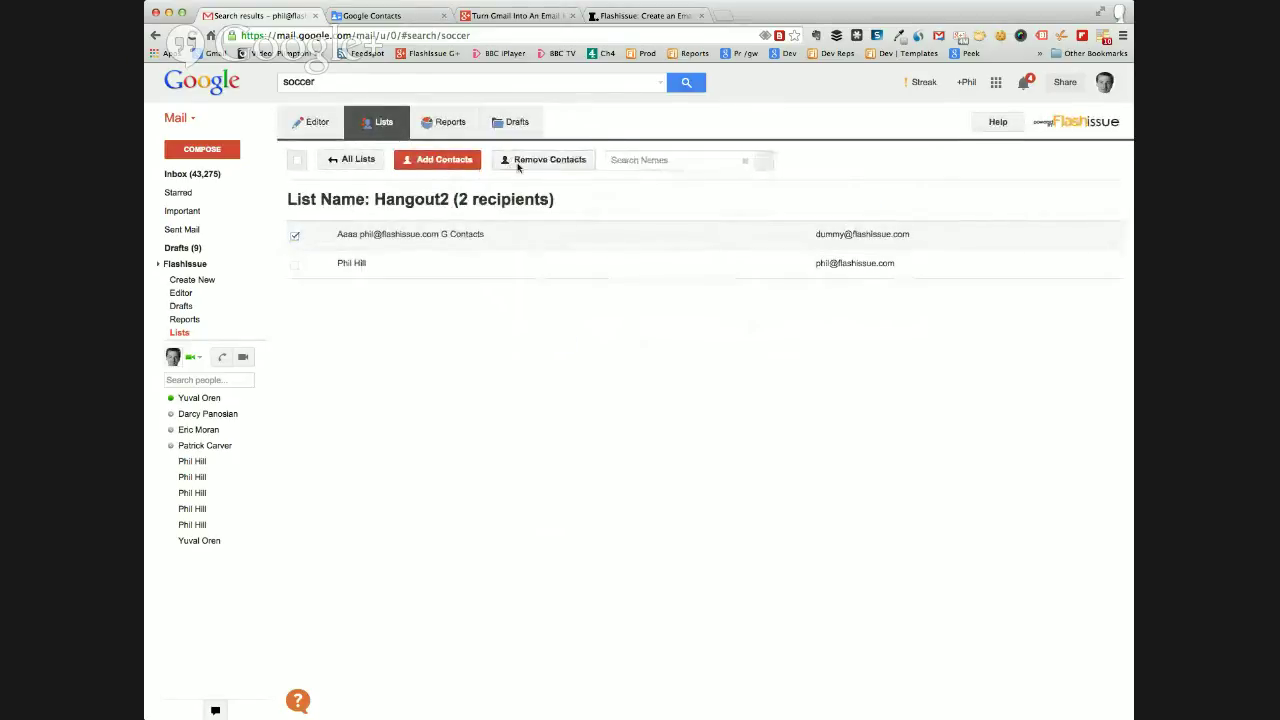
click(545, 160)
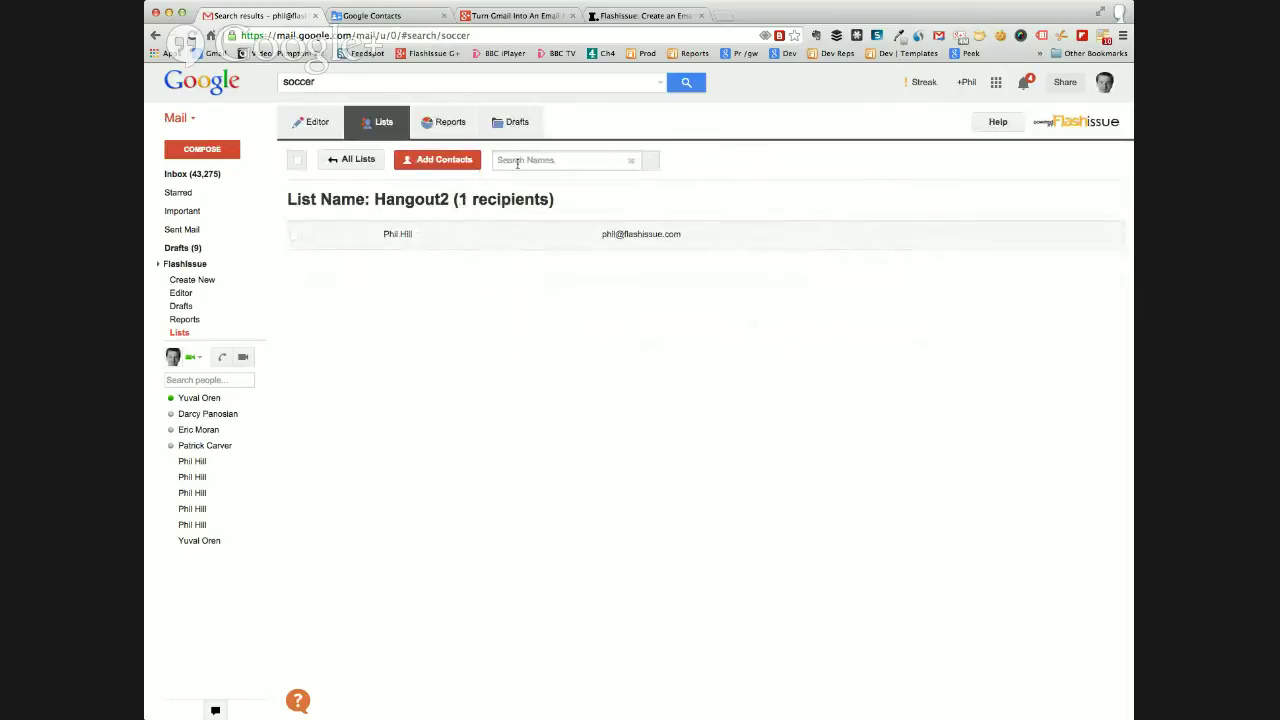
click(350, 162)
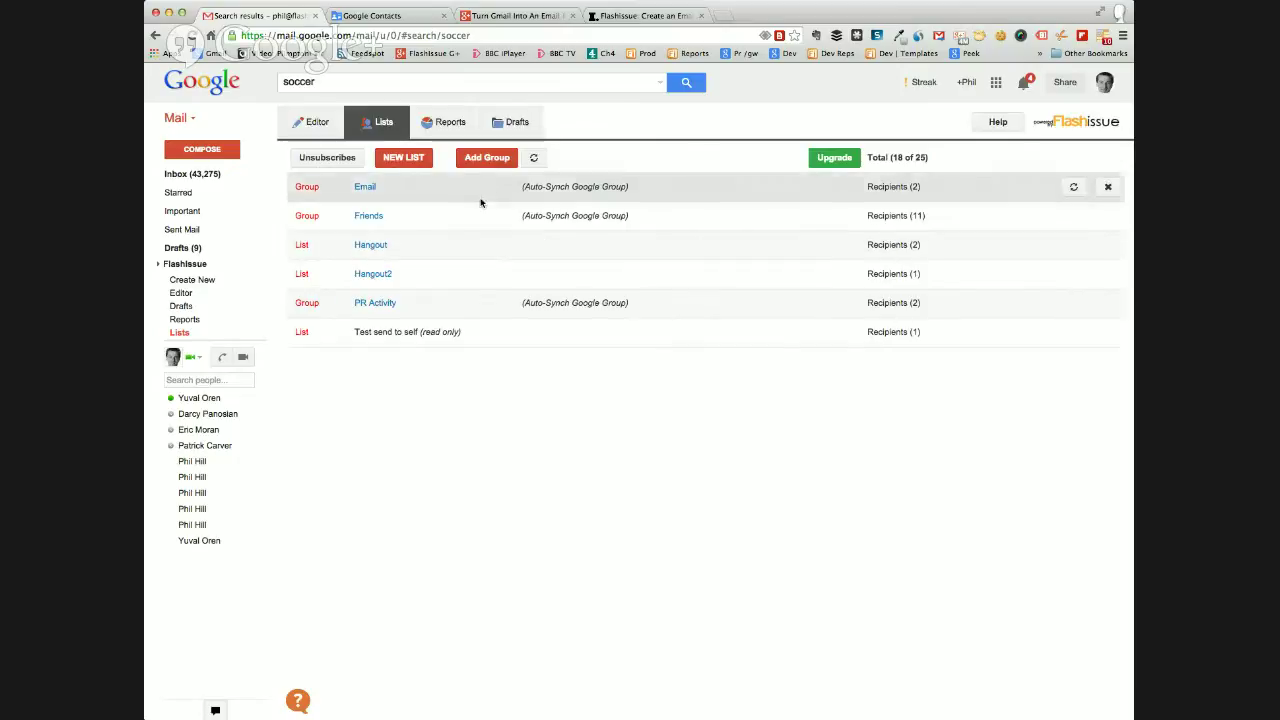
Add the Dummy Emails Google Contacts group as a list, triggering the Upgrade Now plan warning.
click(492, 160)
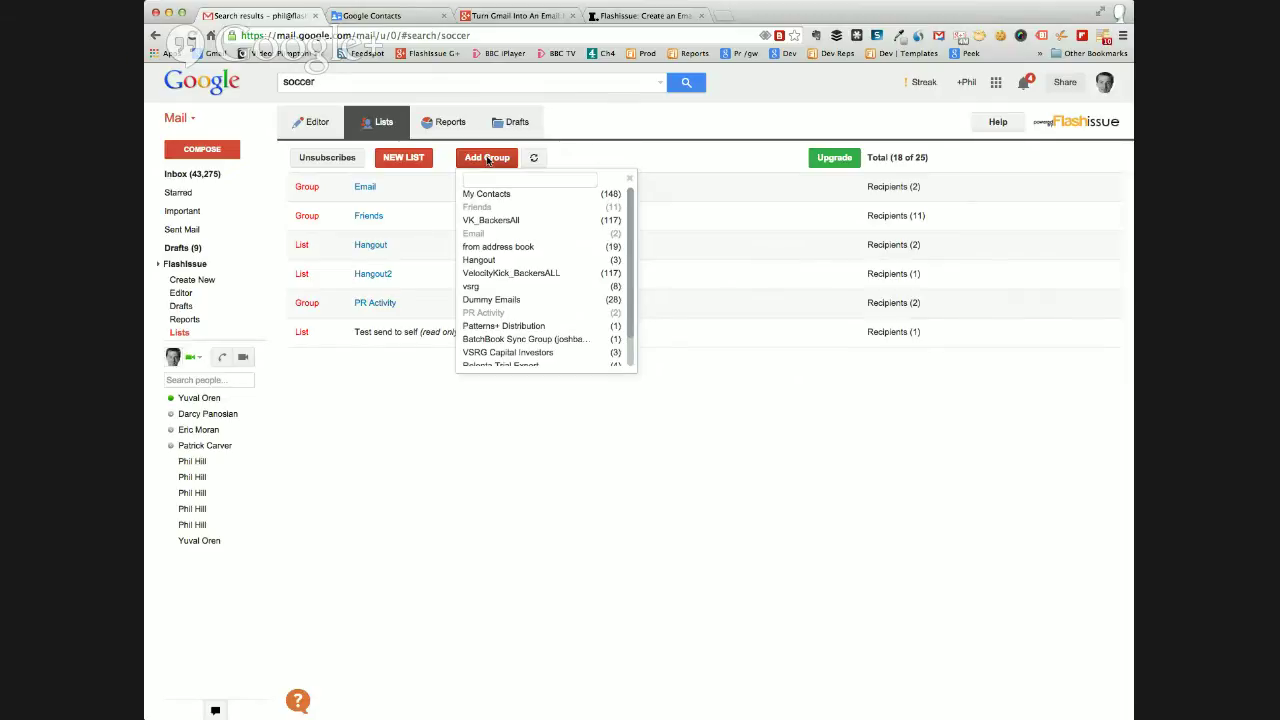
scroll(501, 280, down, 2)
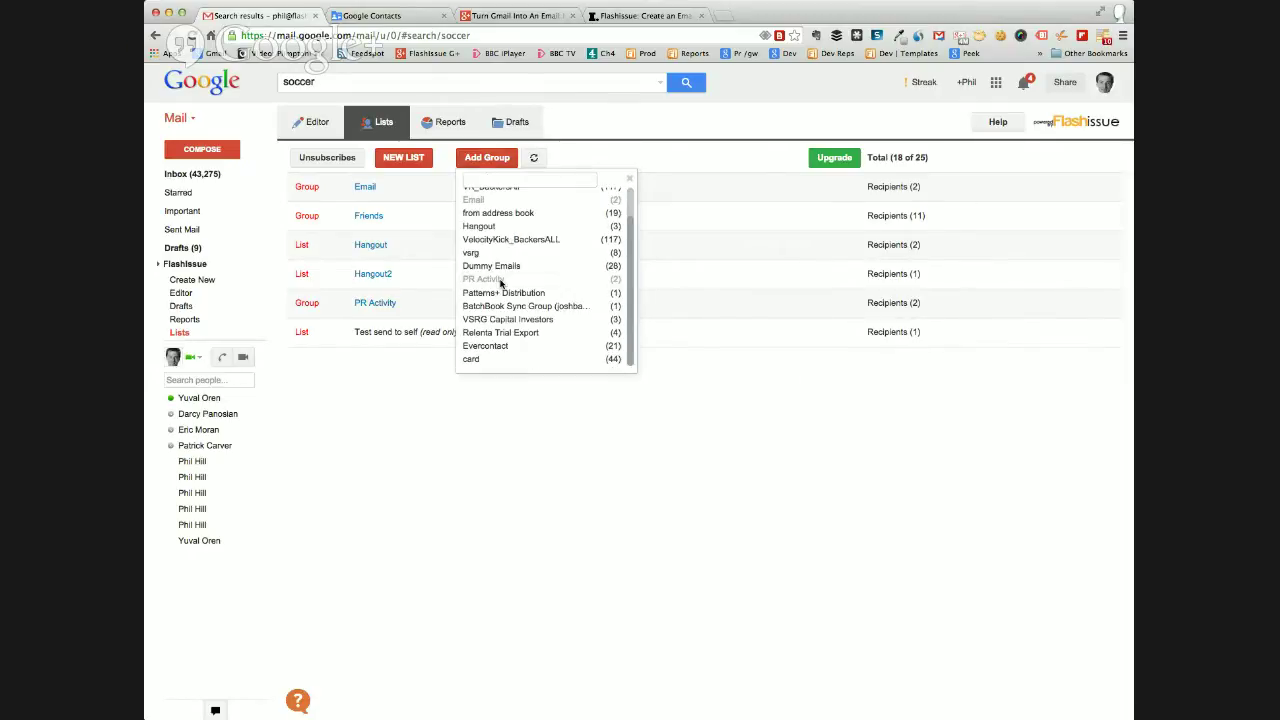
scroll(501, 286, up, 2)
scroll(501, 286, down, 1)
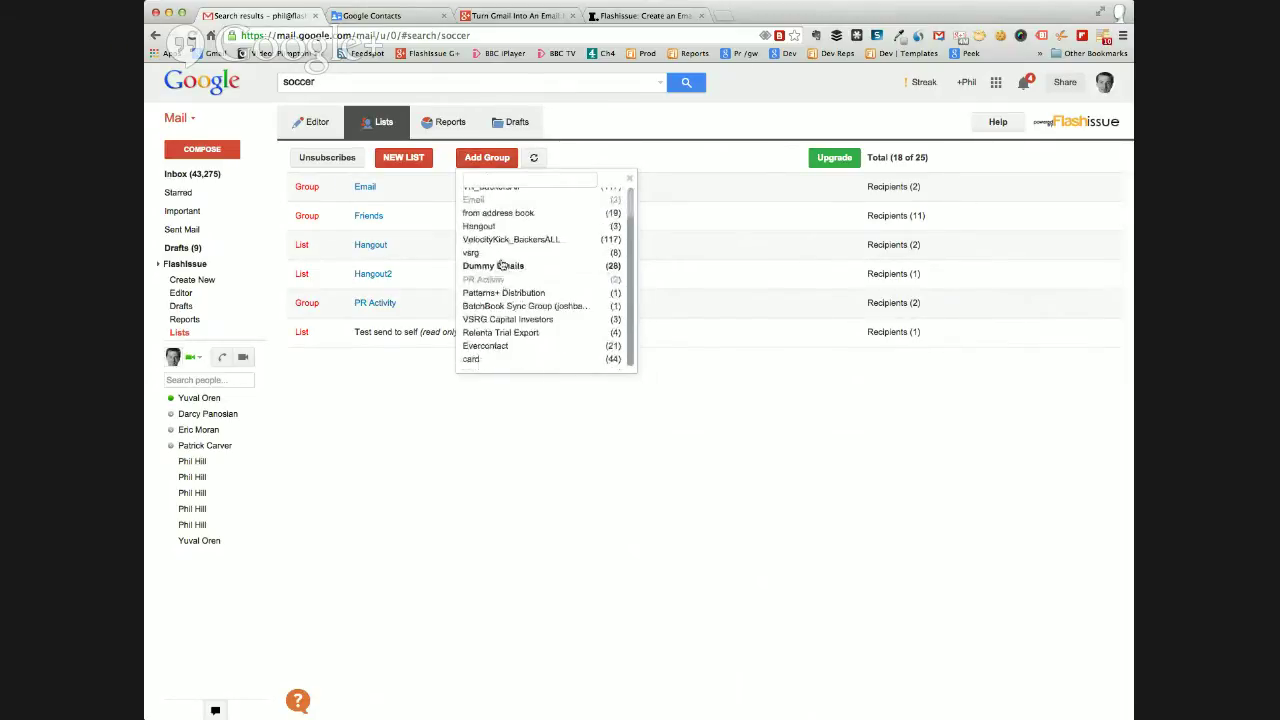
scroll(500, 214, up, 2)
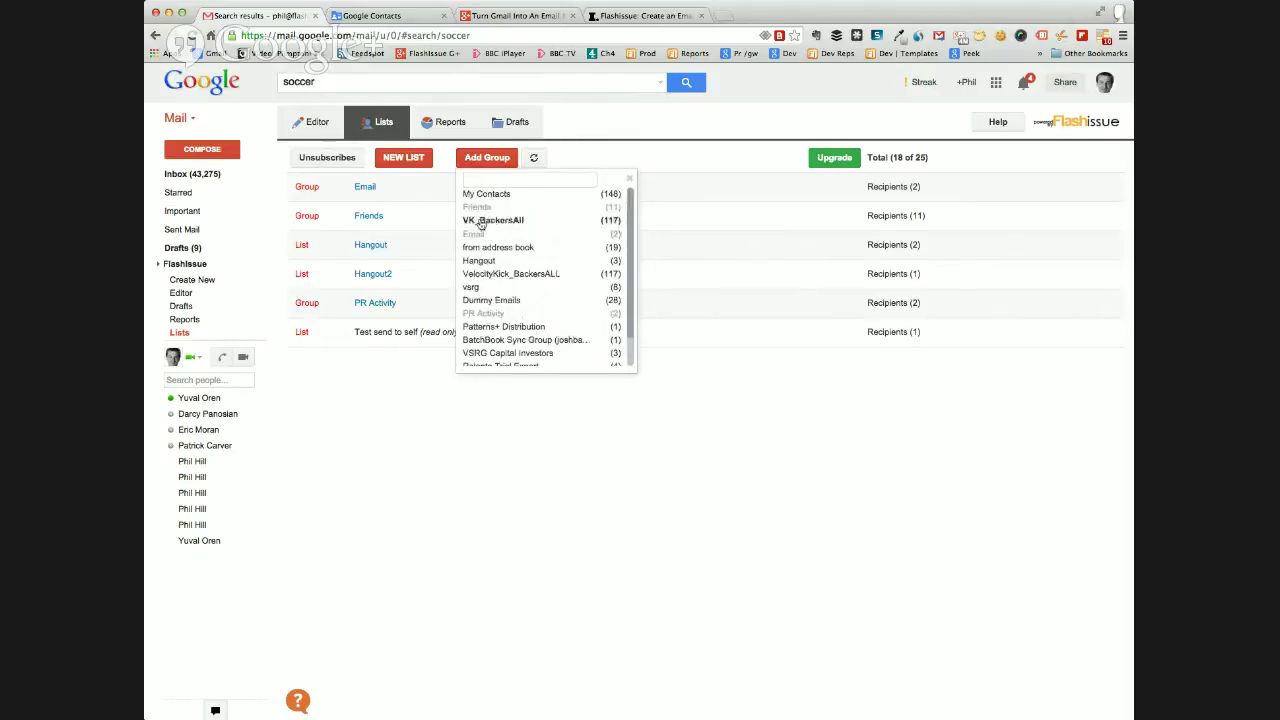
click(352, 17)
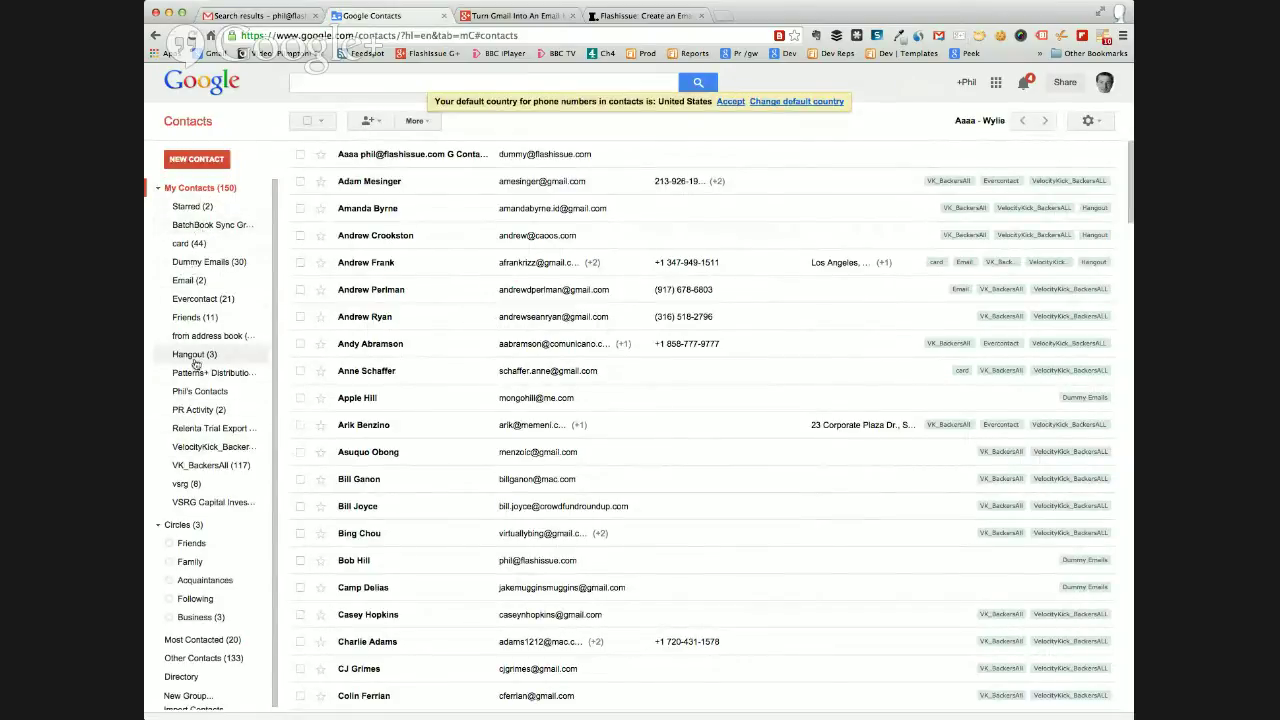
click(268, 17)
scroll(607, 290, down, 1)
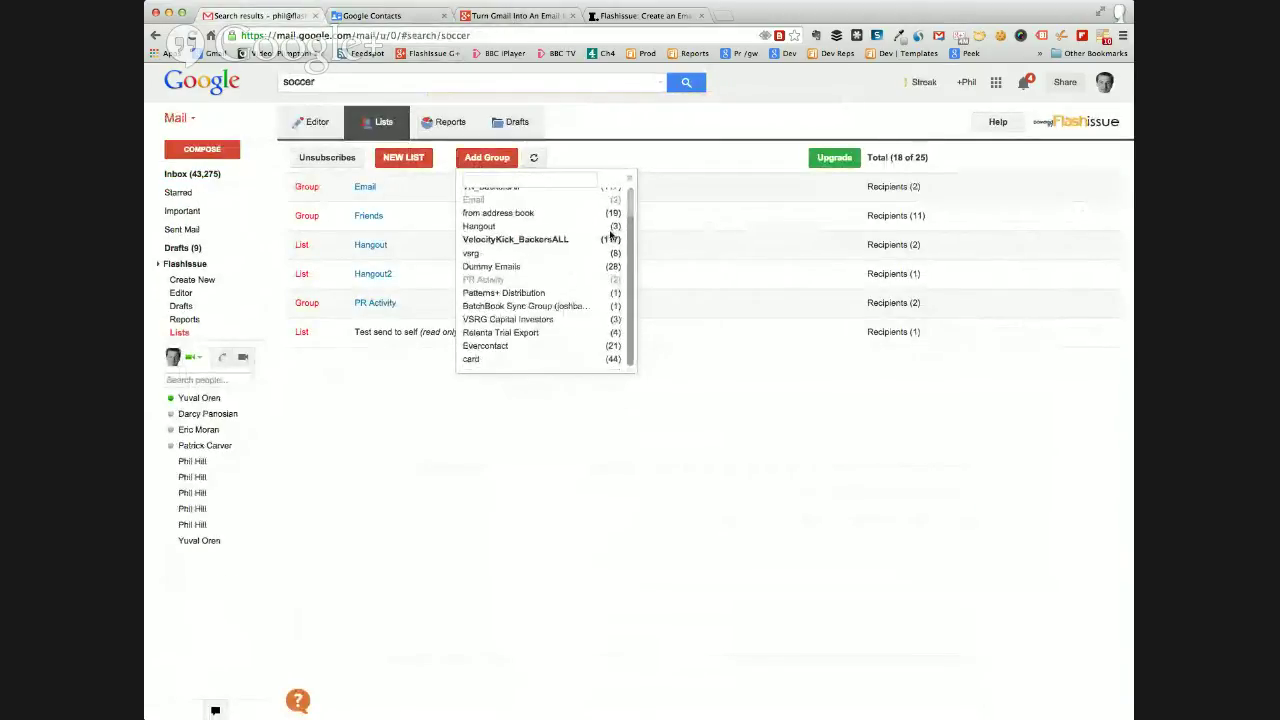
scroll(585, 290, up, 1)
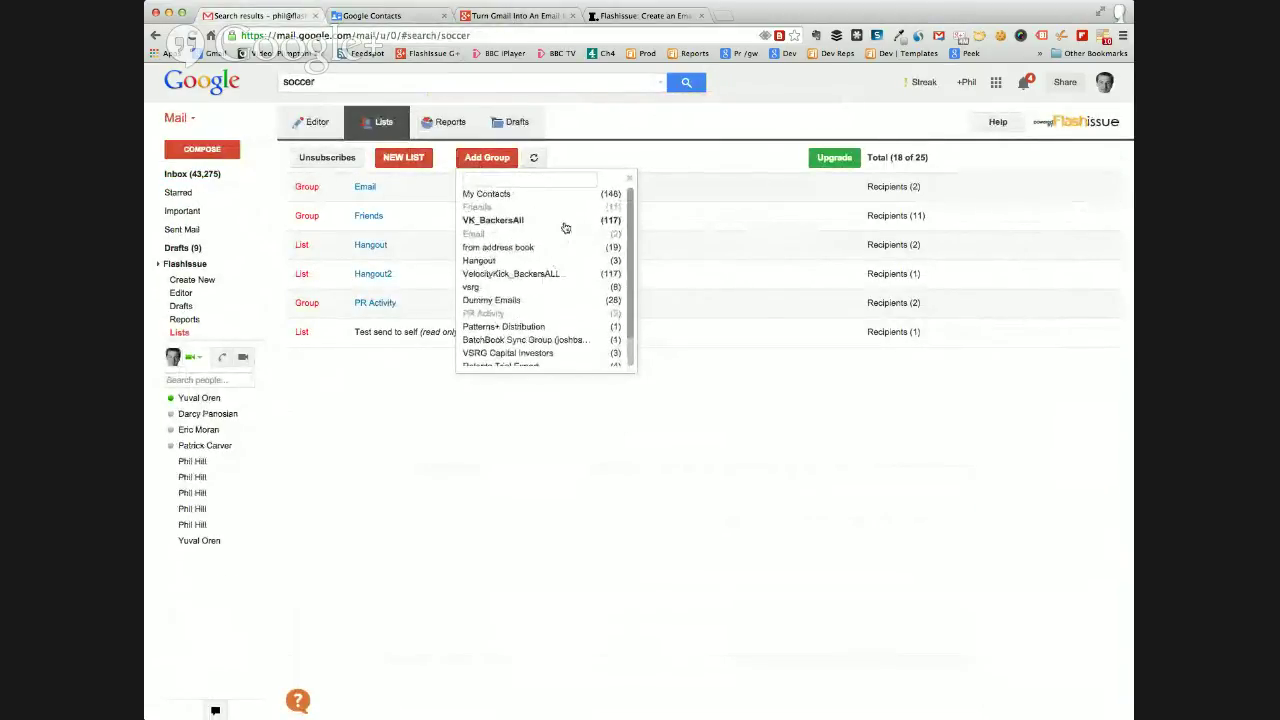
click(506, 300)
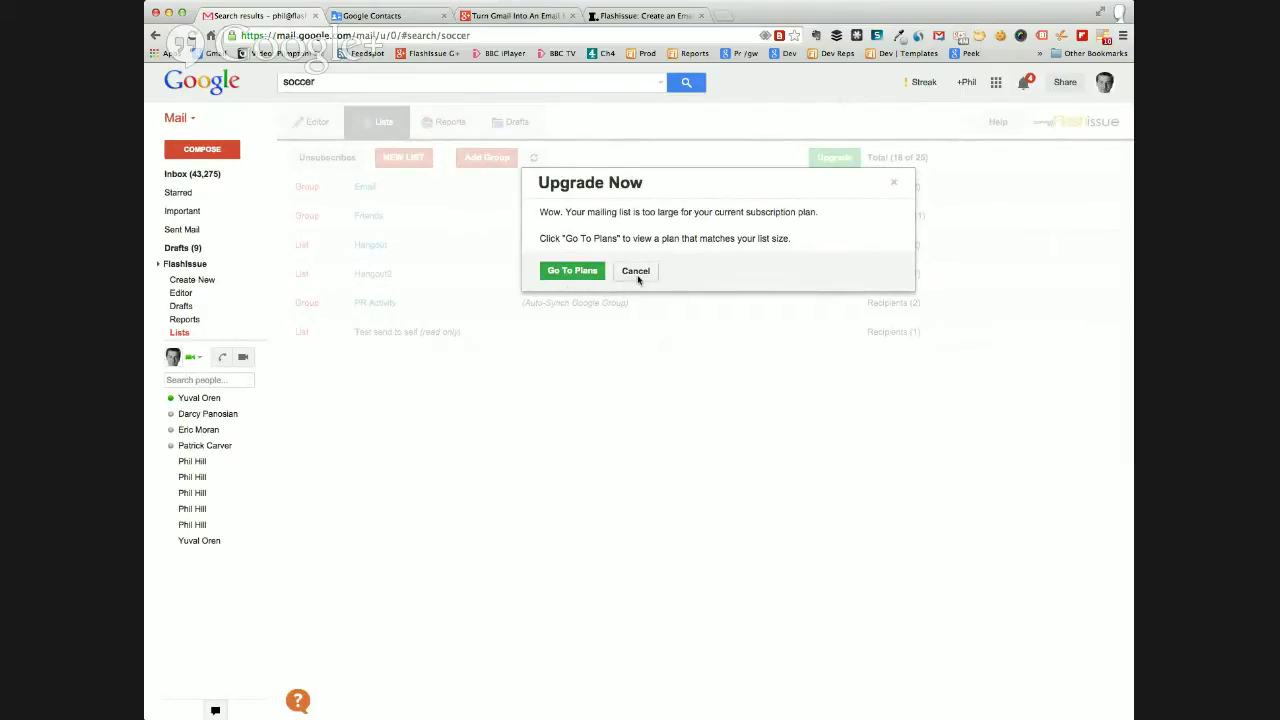
Cancel the Upgrade Now notice, refresh the Google groups beside Add Group, and reopen the Pie Weekly editor.
click(627, 274)
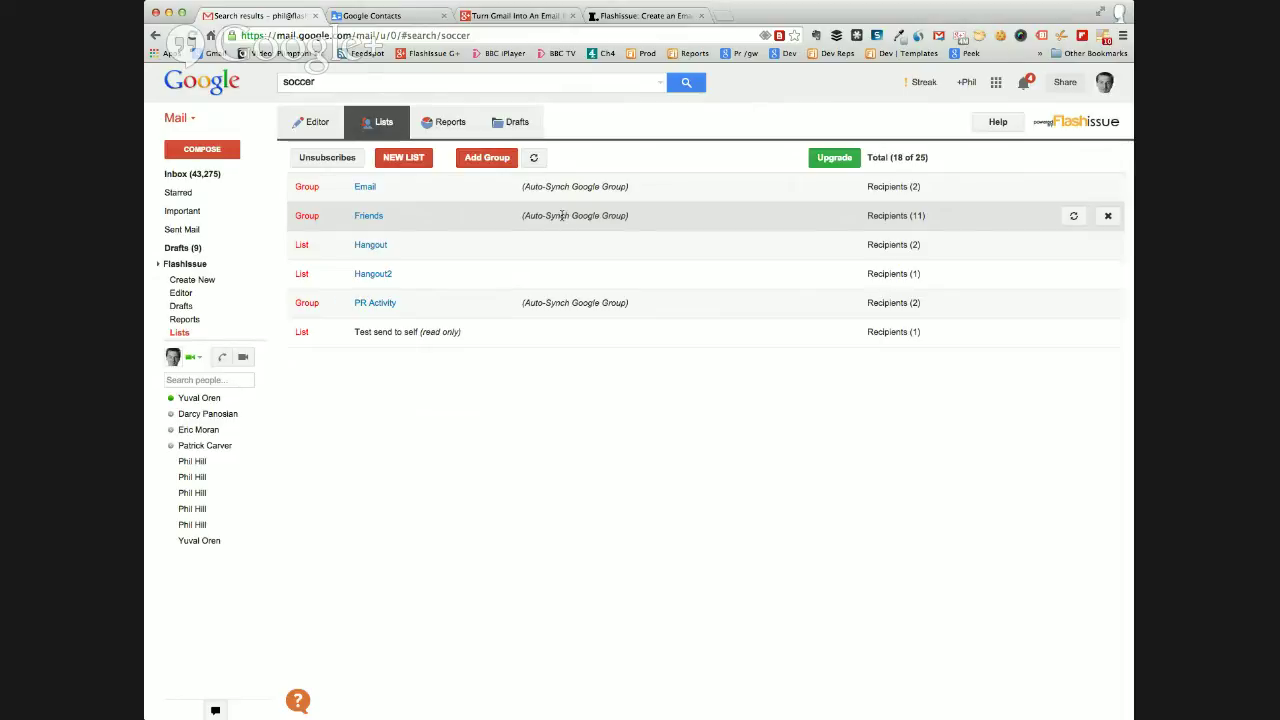
click(346, 17)
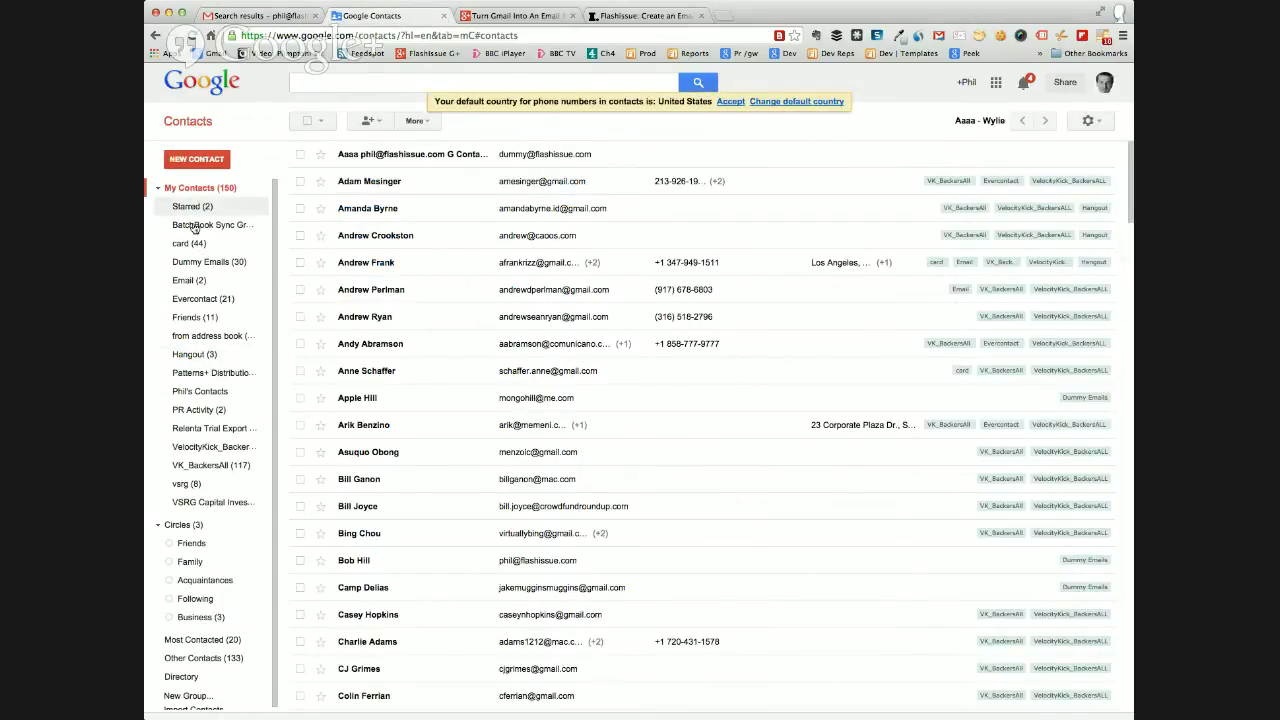
click(258, 17)
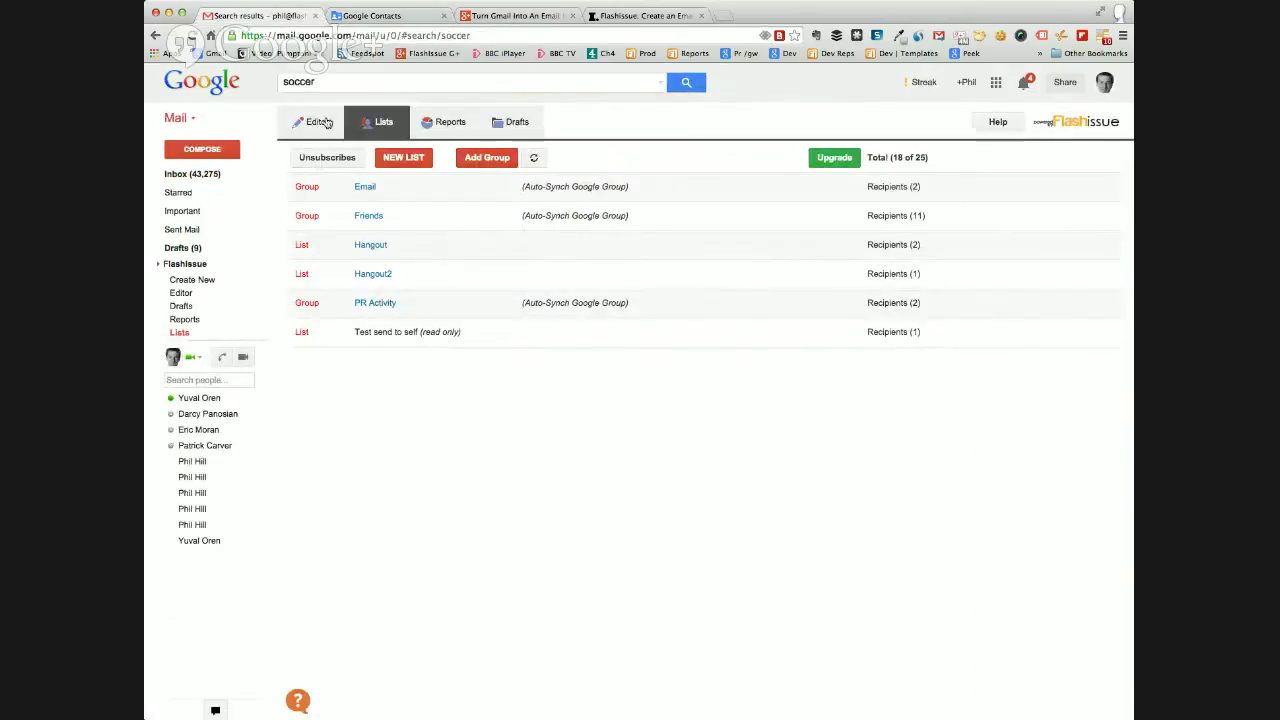
click(533, 157)
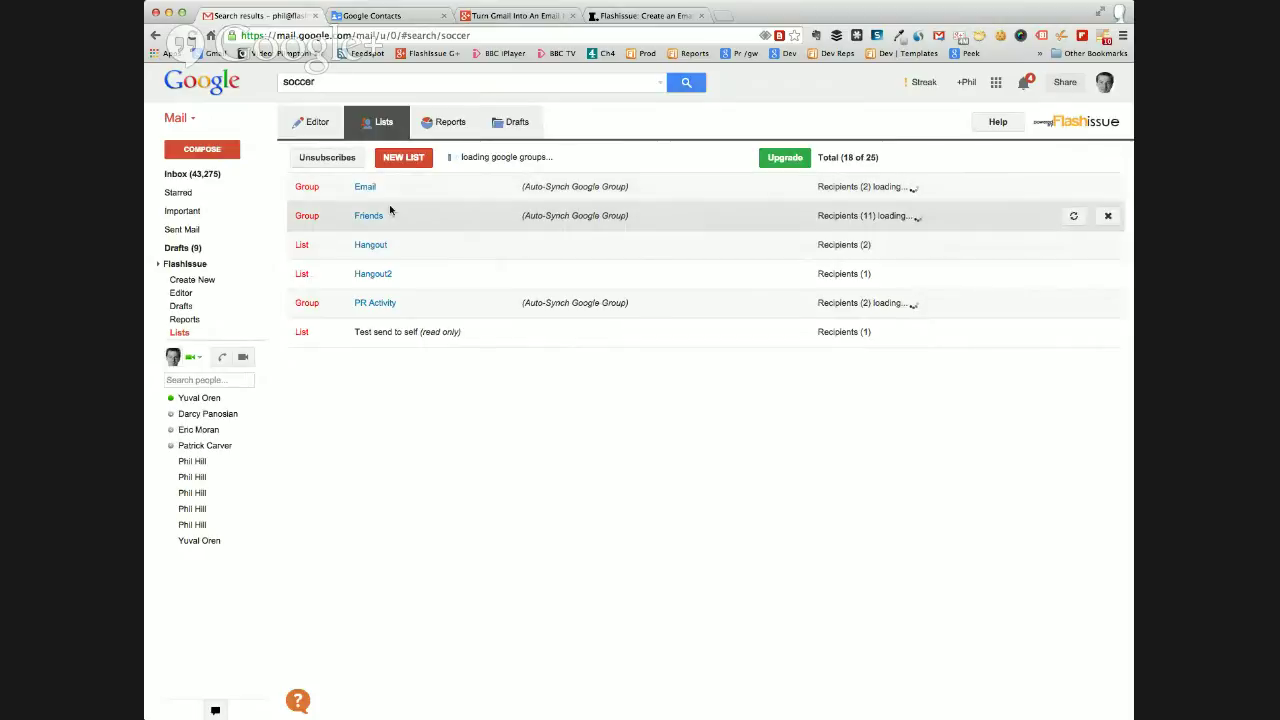
click(316, 126)
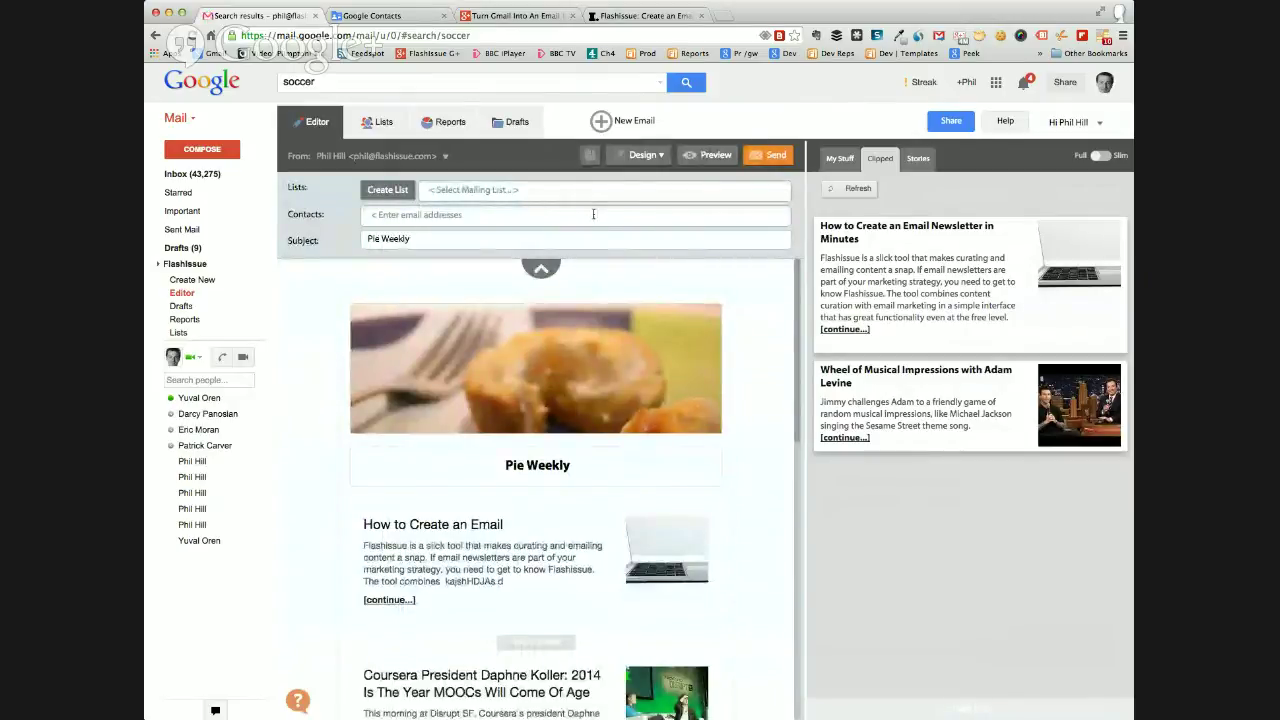
Send the Pie Weekly email to the 'Test send to self (1)' mailing list.
click(444, 190)
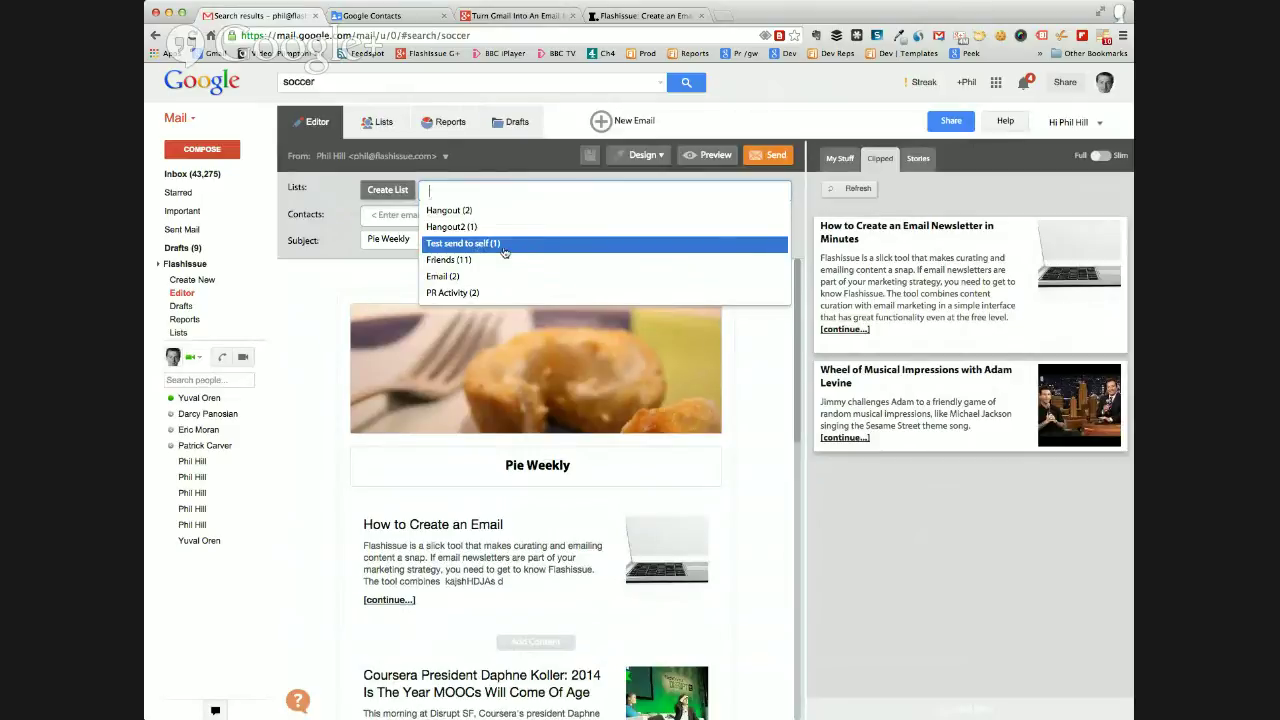
click(482, 245)
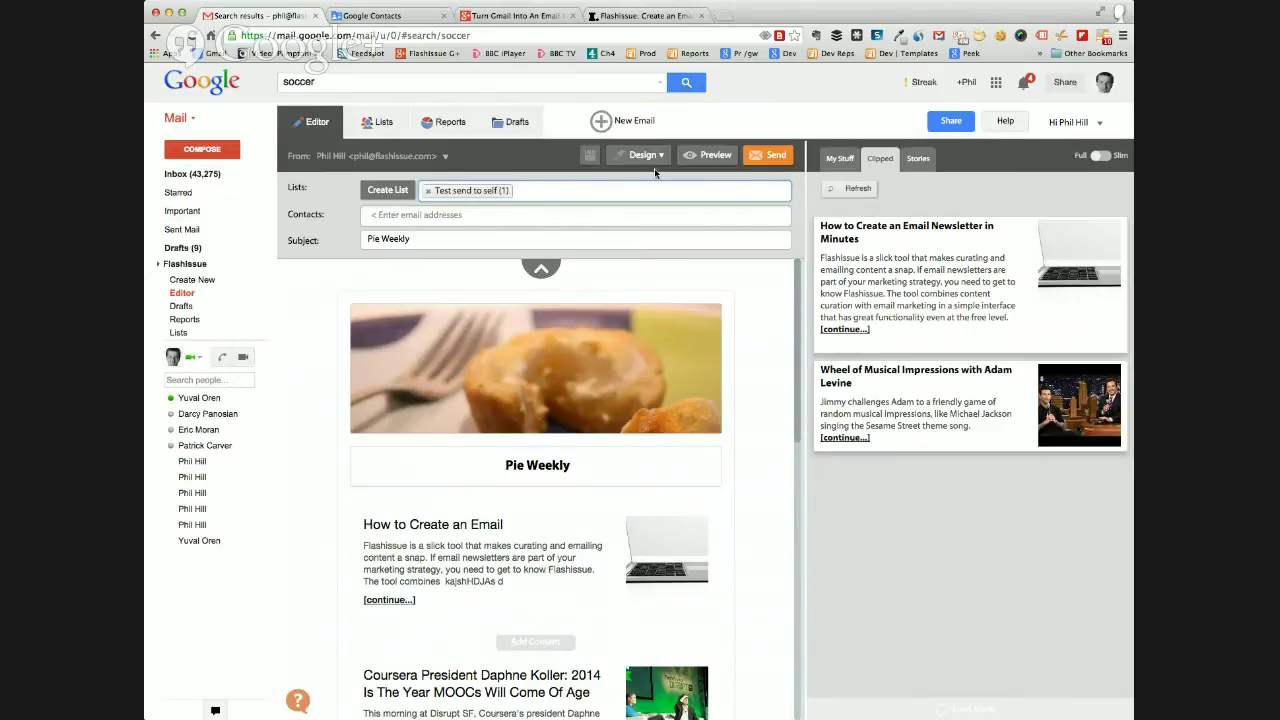
click(764, 157)
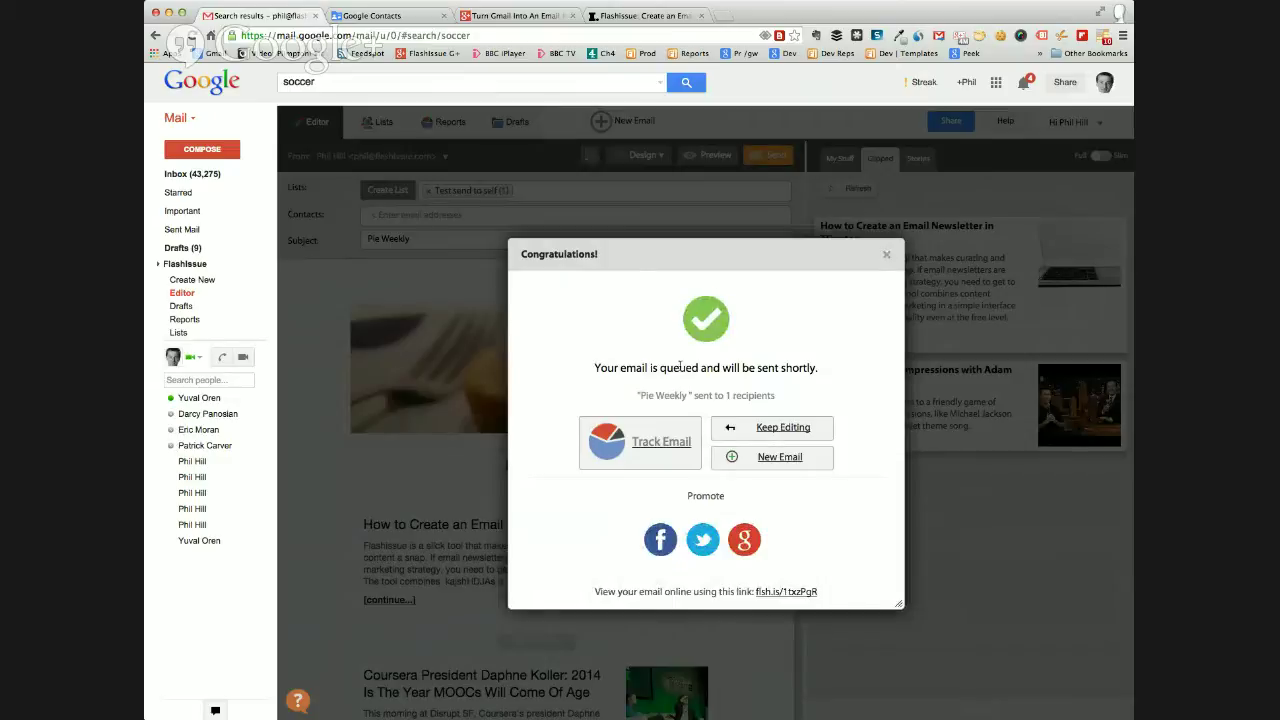
Track the sent email in Reports, showing Pie Weekly sent to 1 recipient.
click(668, 446)
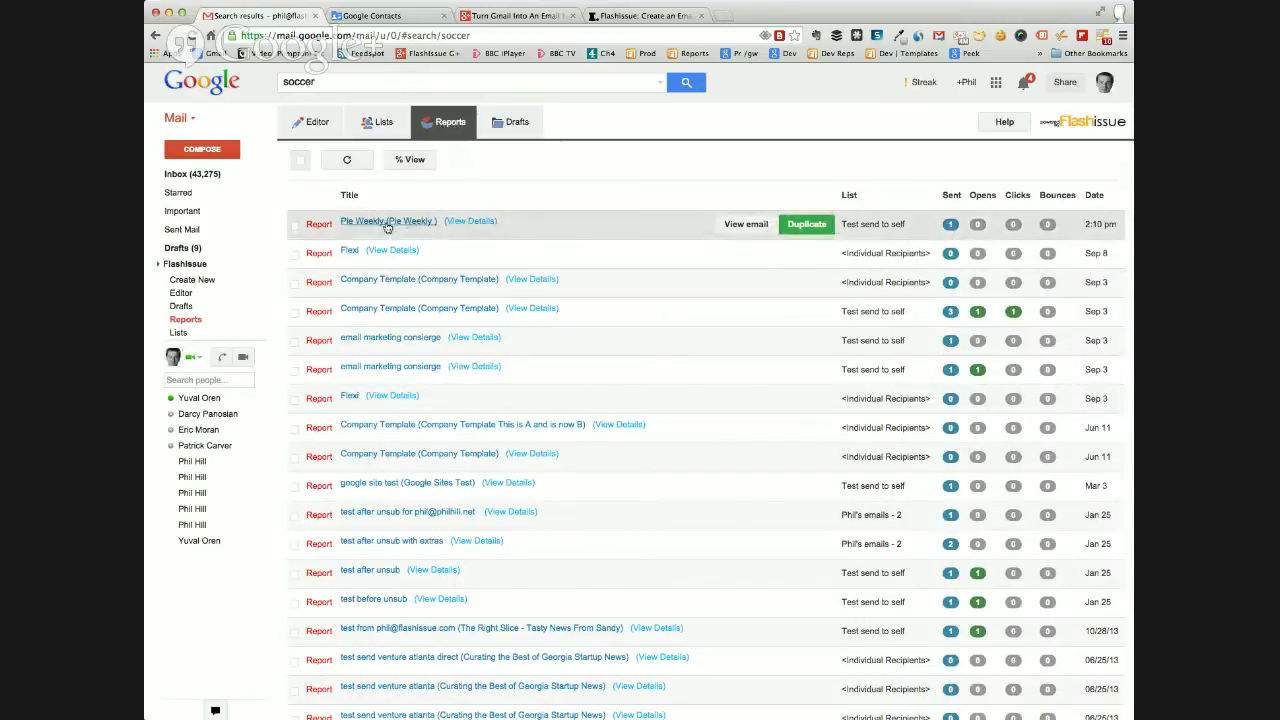
Check the Company Template report's opens, clicks, sent and opt-outs, then return to the editor.
click(532, 309)
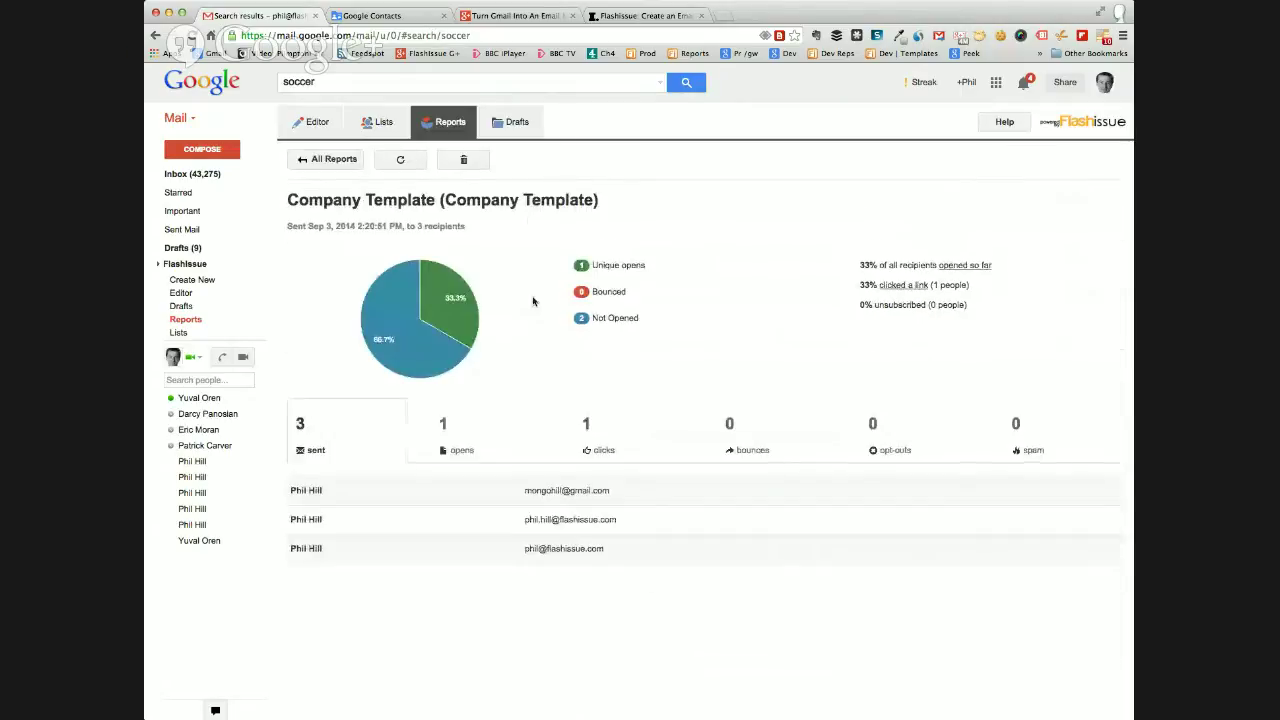
click(470, 441)
click(612, 446)
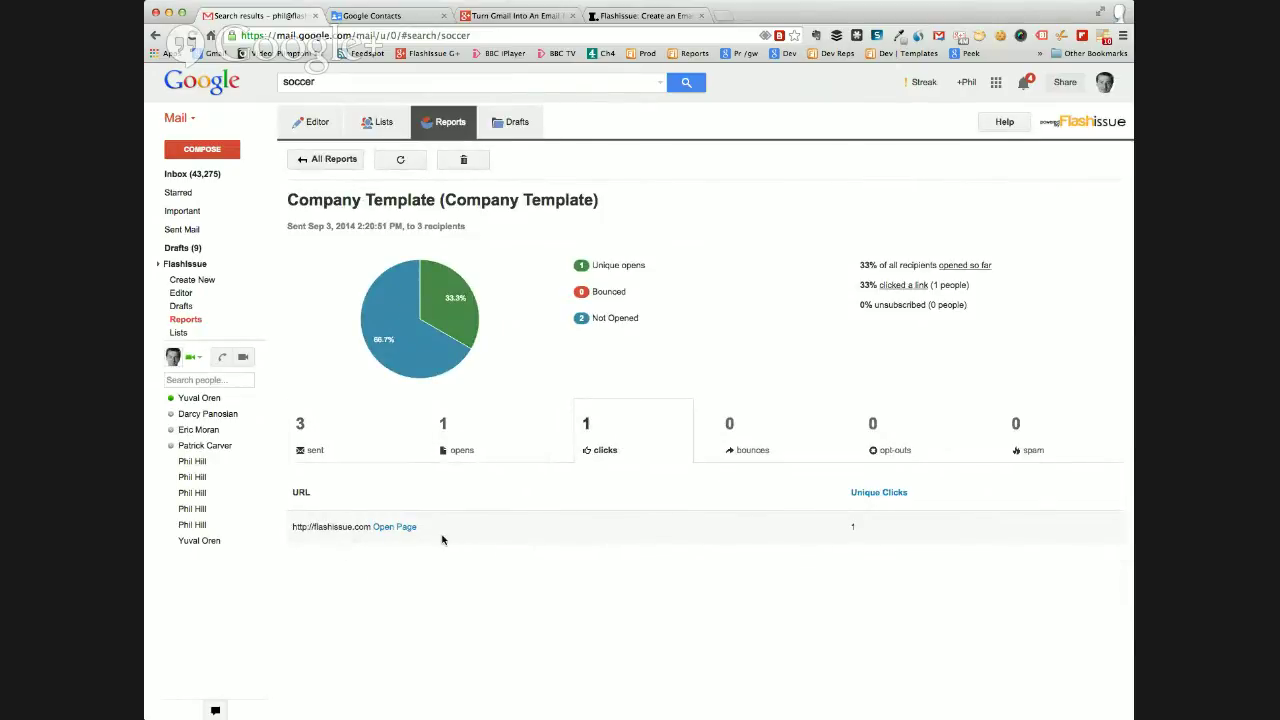
click(326, 436)
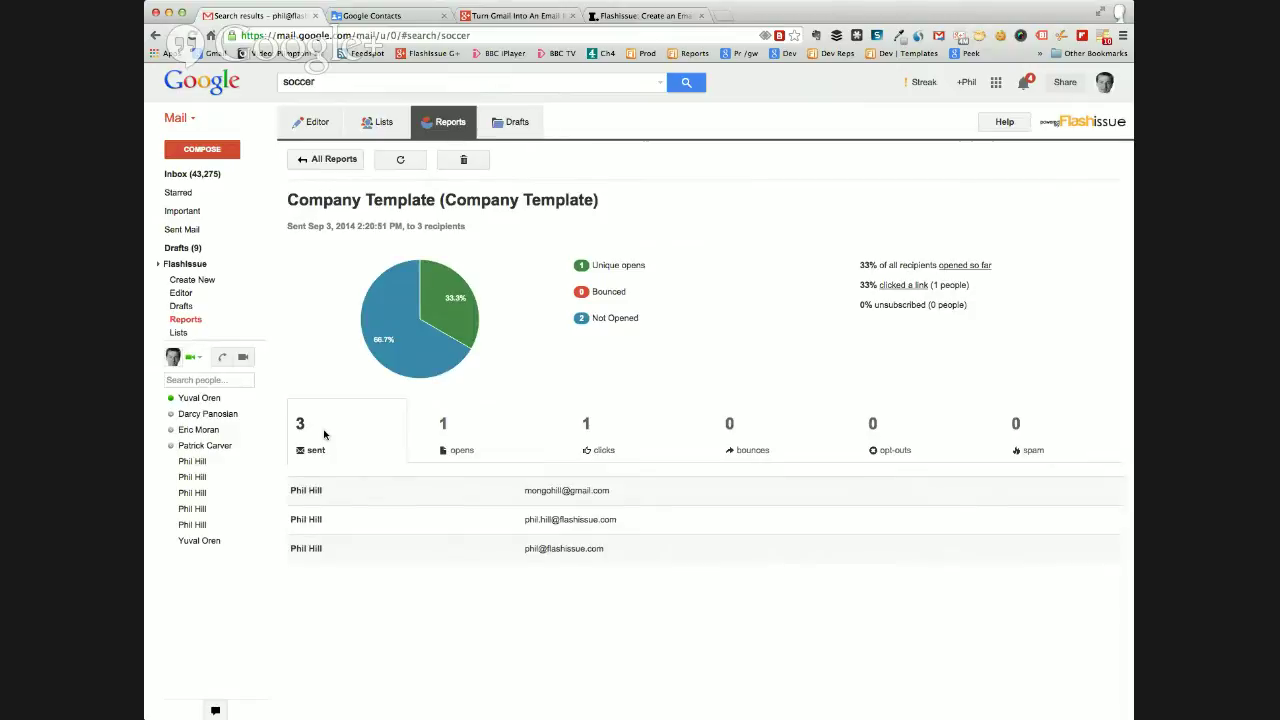
click(906, 446)
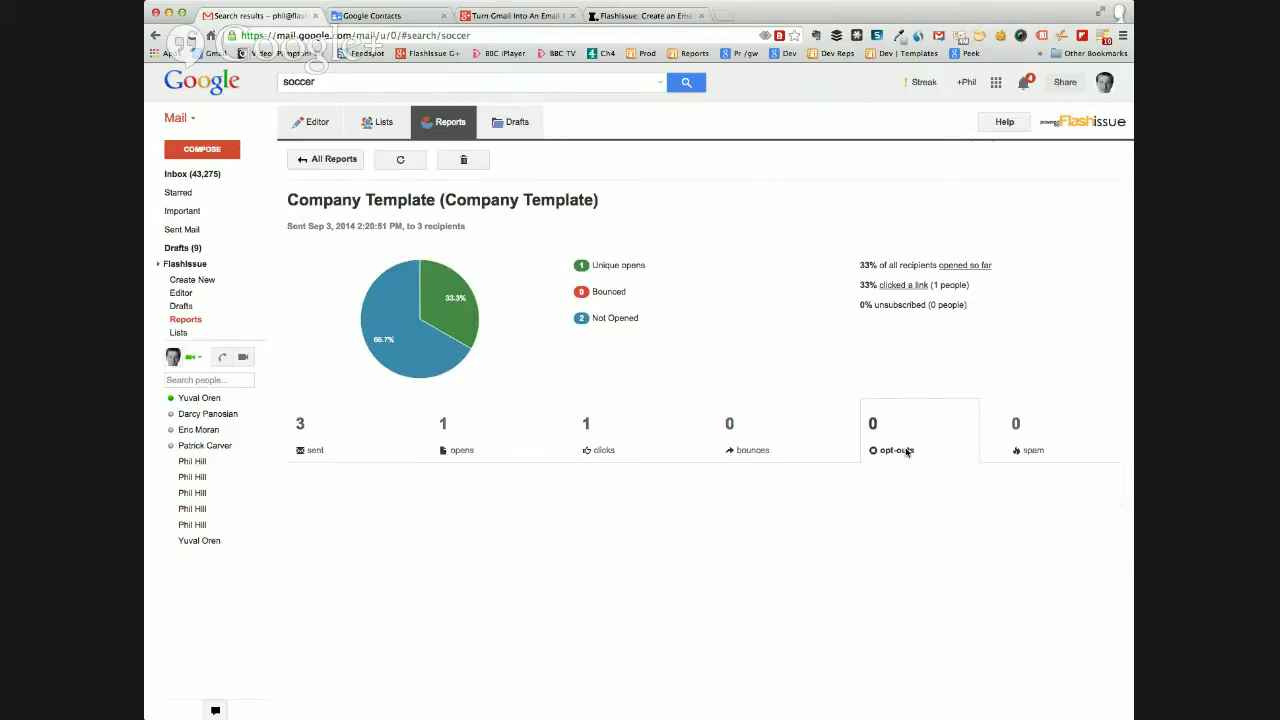
click(327, 435)
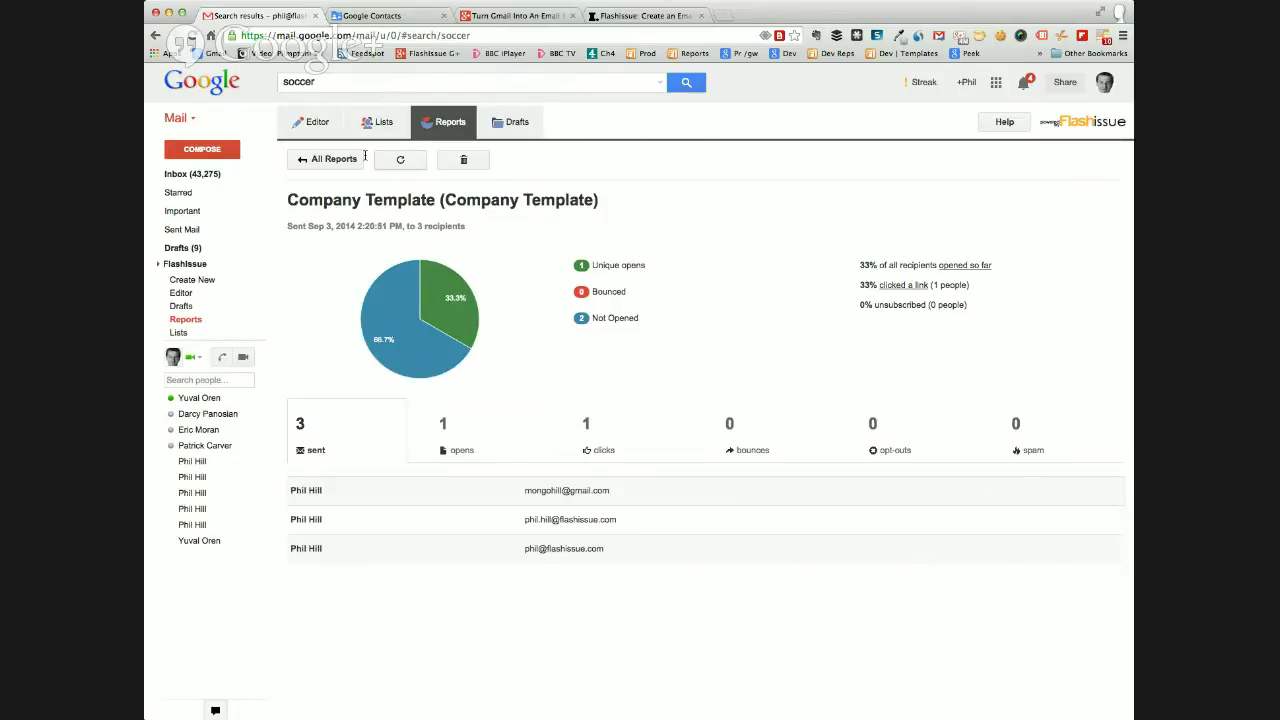
click(334, 159)
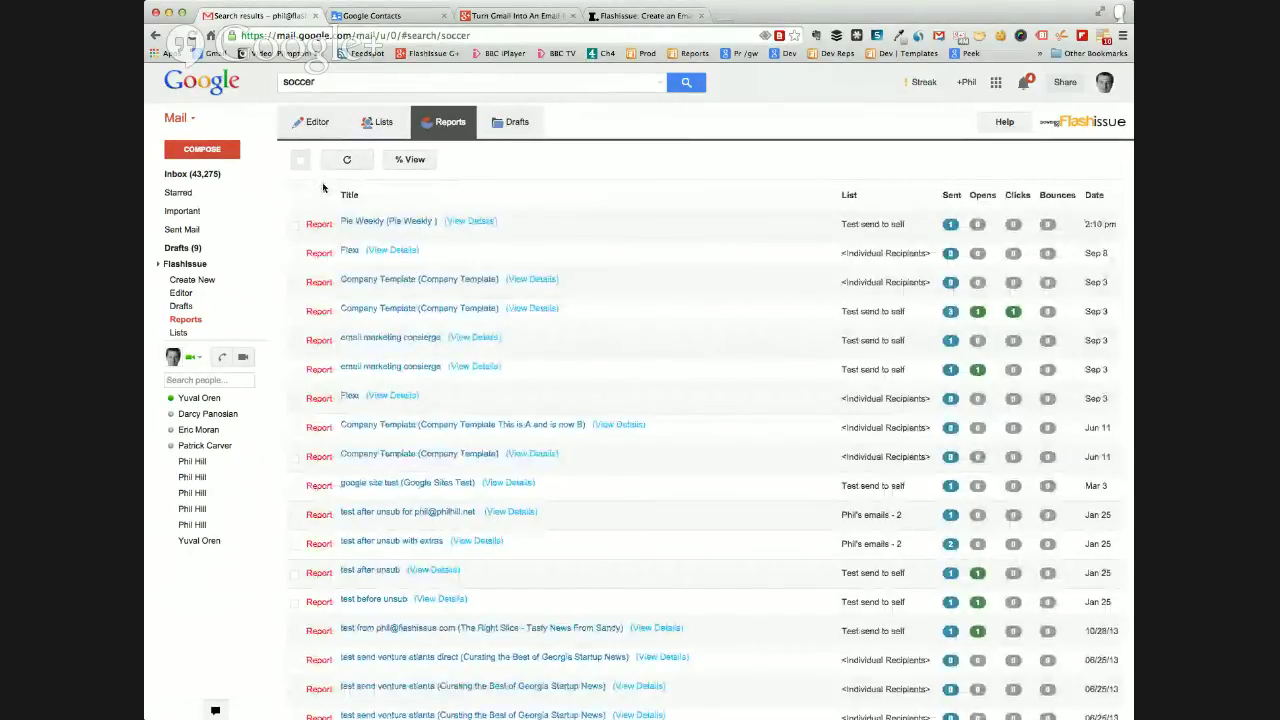
click(310, 128)
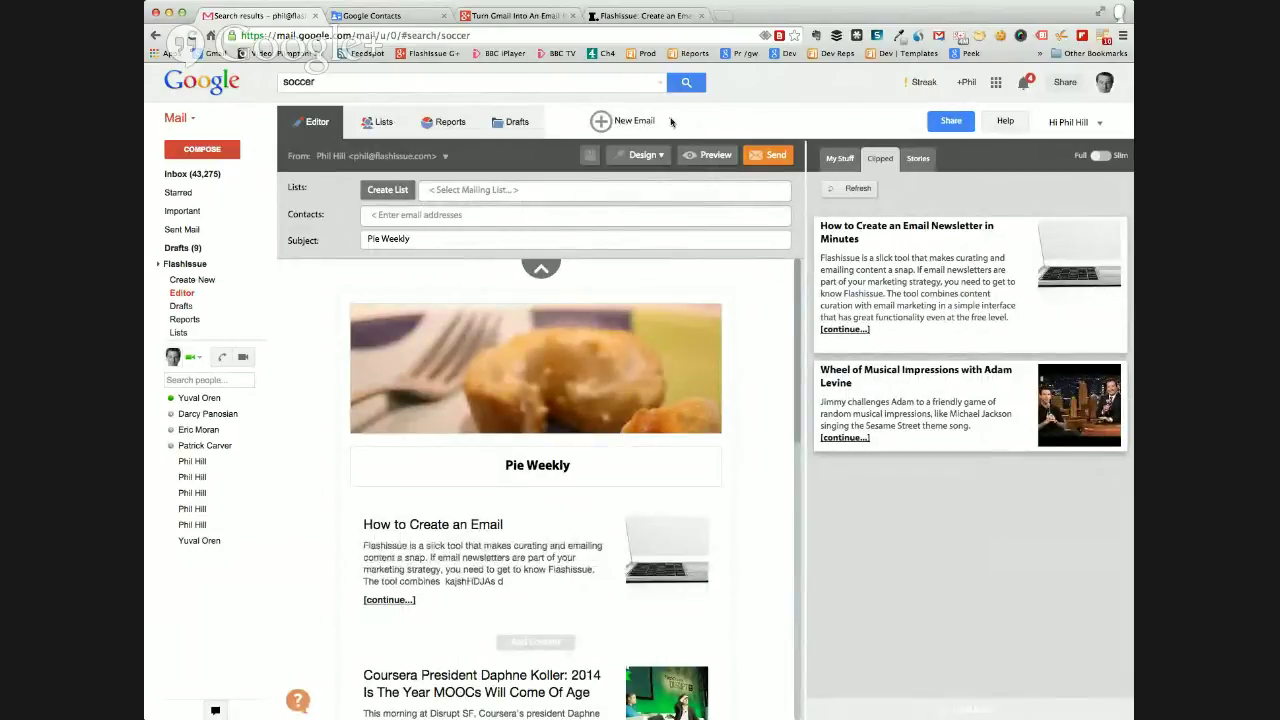
Create a new email from the Real Estate template in the Themed list.
click(606, 123)
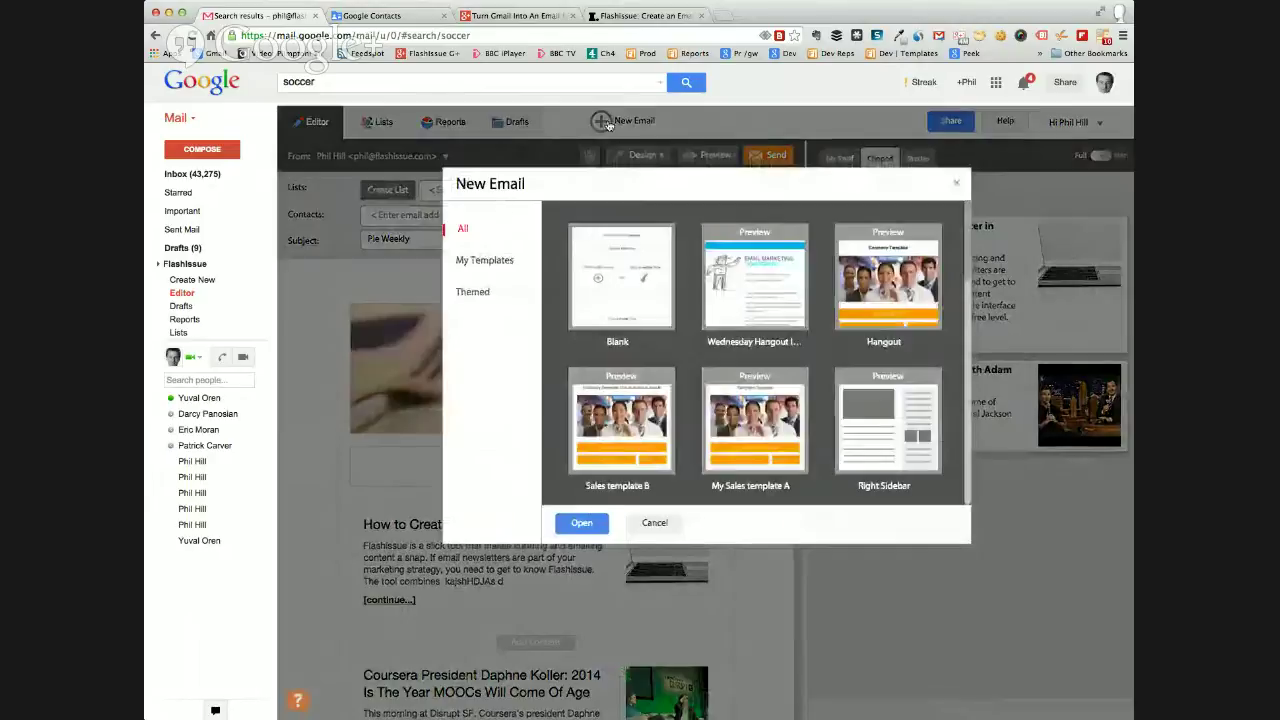
click(482, 262)
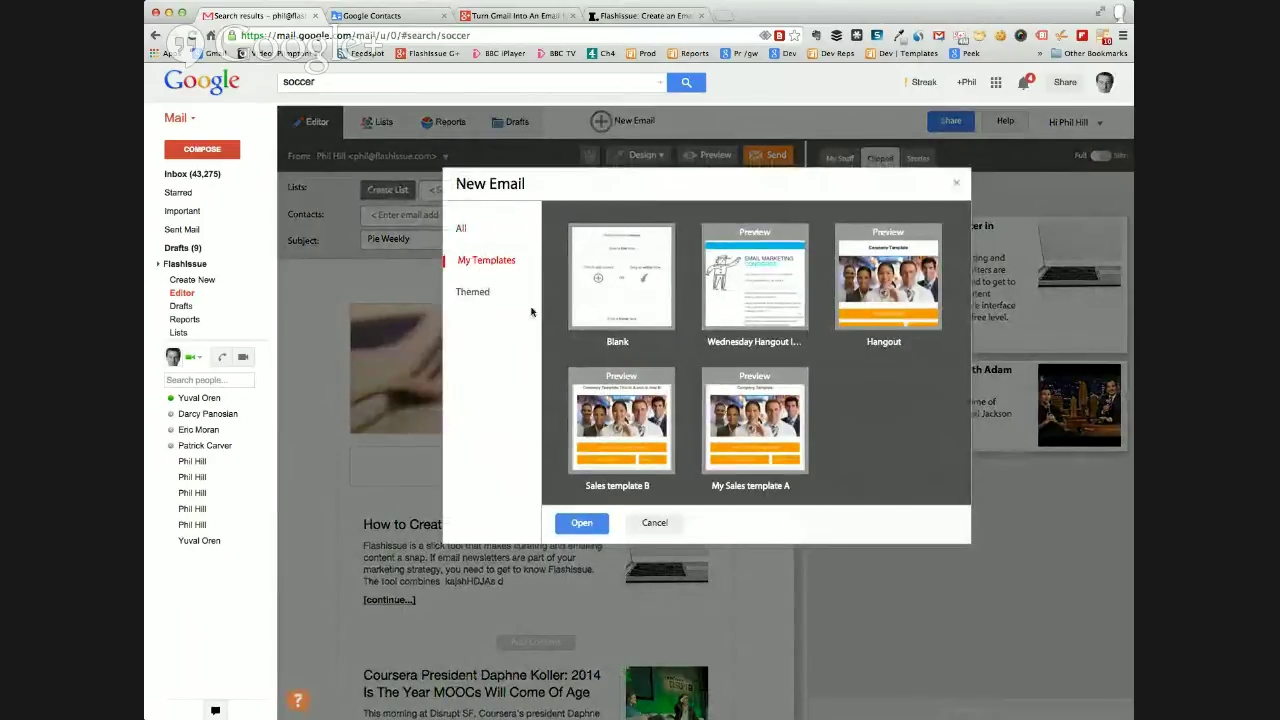
click(472, 294)
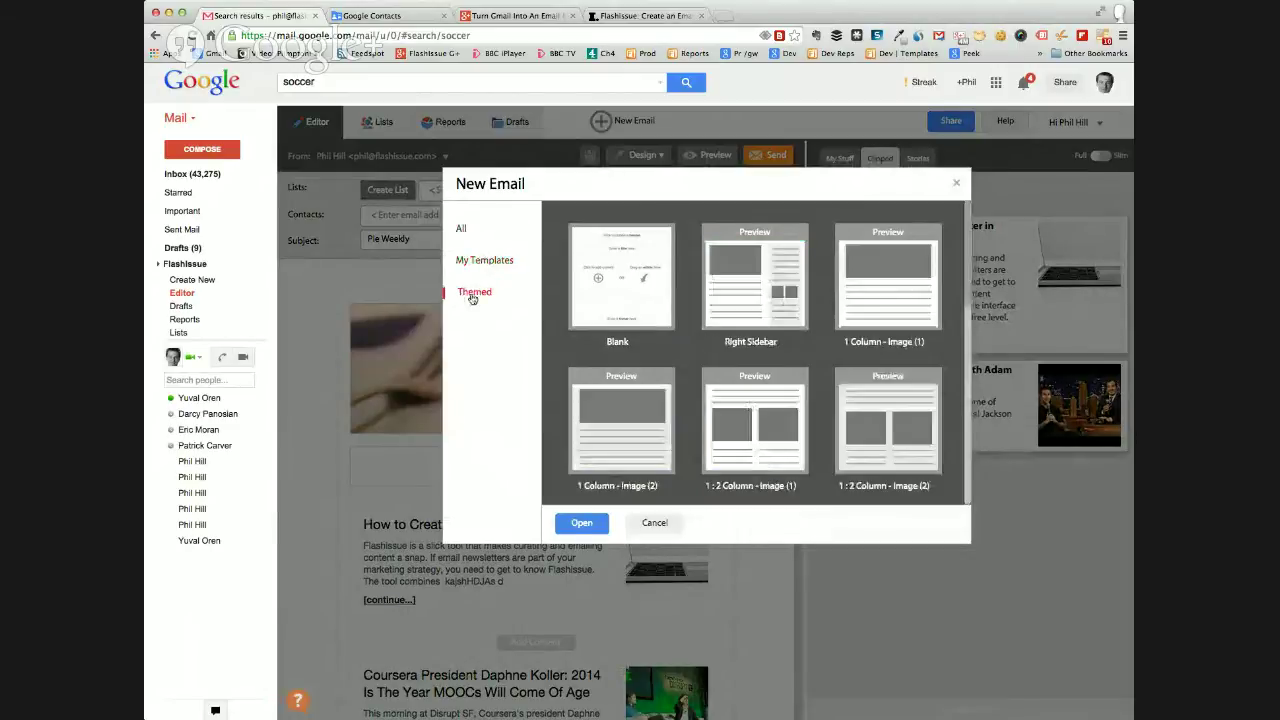
scroll(655, 325, down, 5)
scroll(655, 321, up, 3)
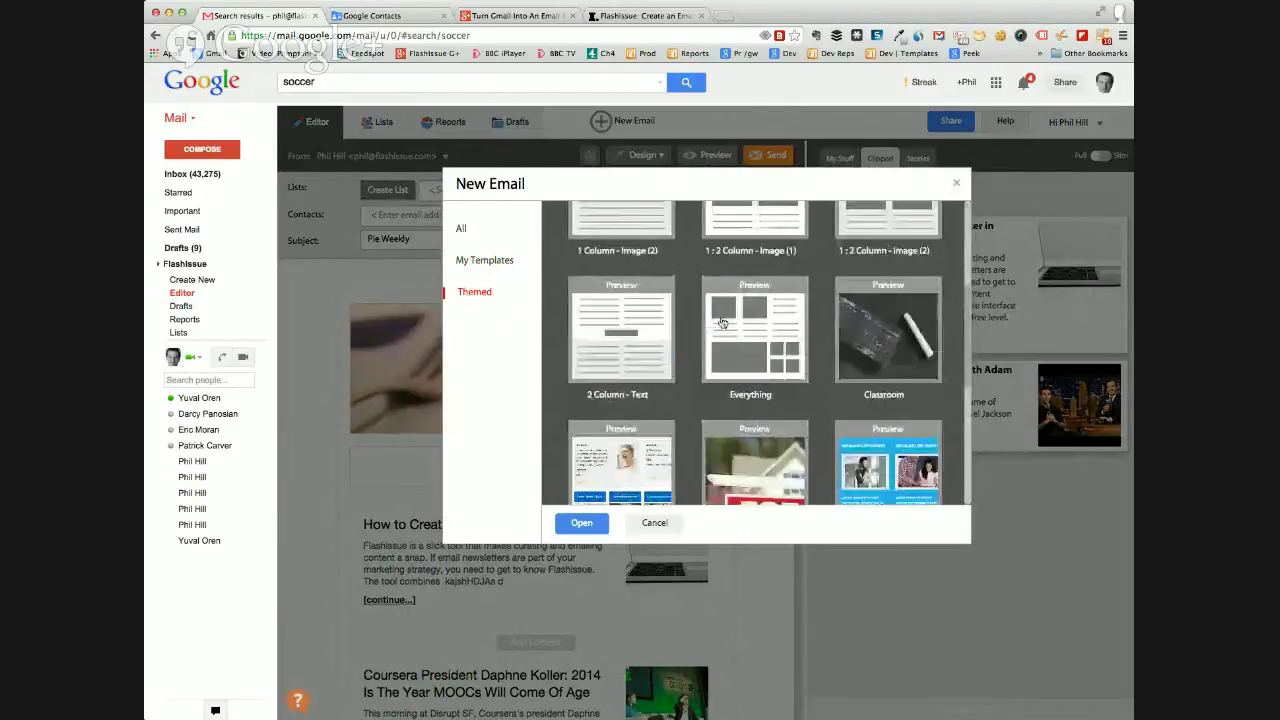
scroll(726, 331, down, 4)
click(733, 358)
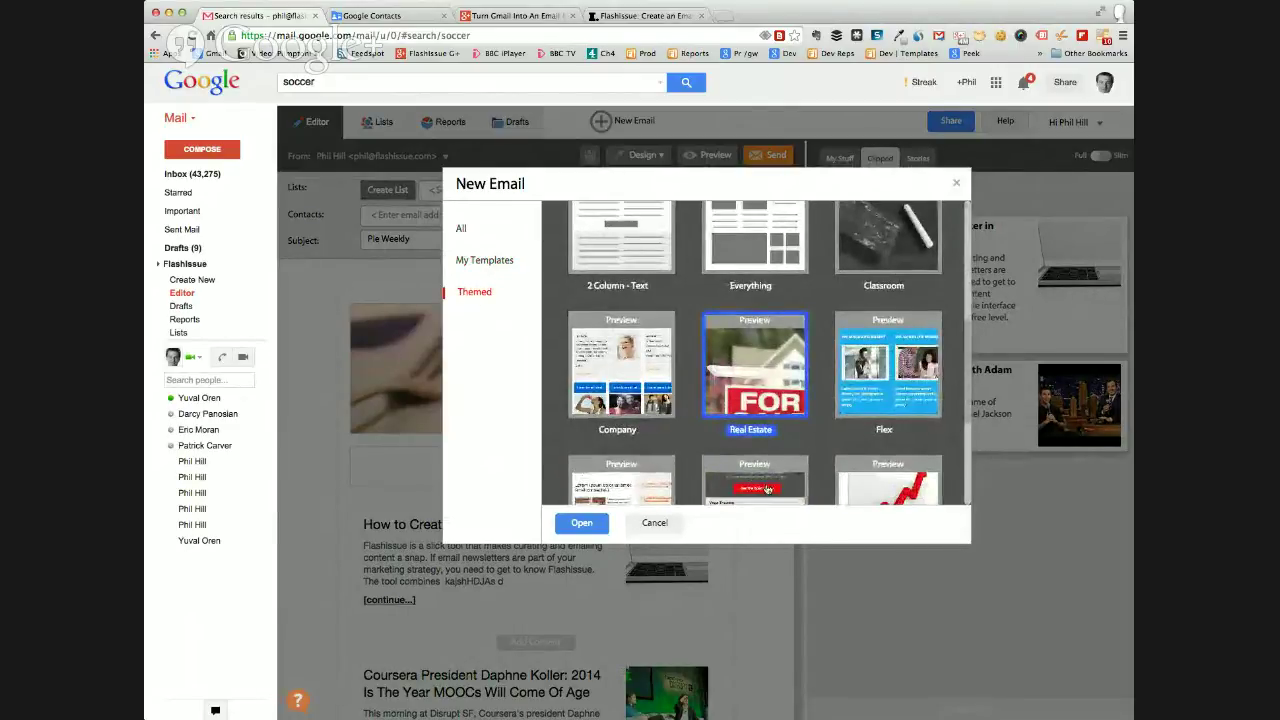
click(575, 528)
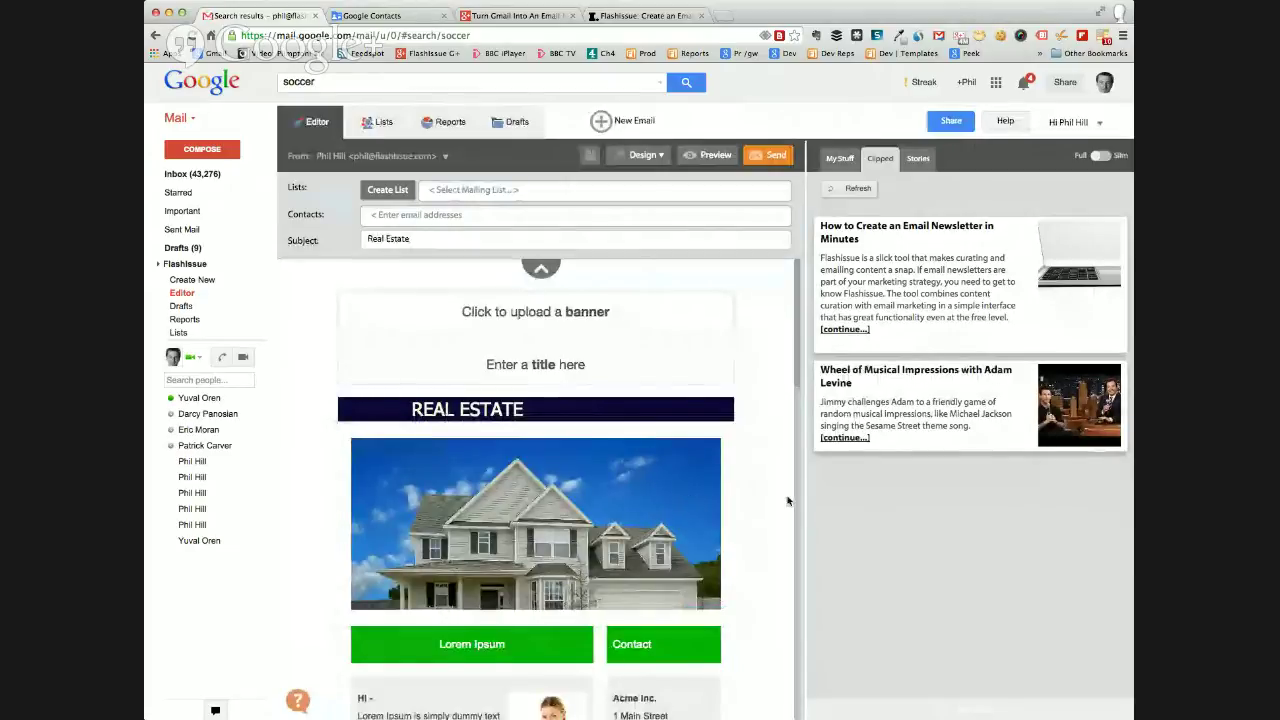
Overwrite the second Nice House column's description with random placeholder text.
scroll(786, 500, down, 2)
scroll(786, 500, down, 10)
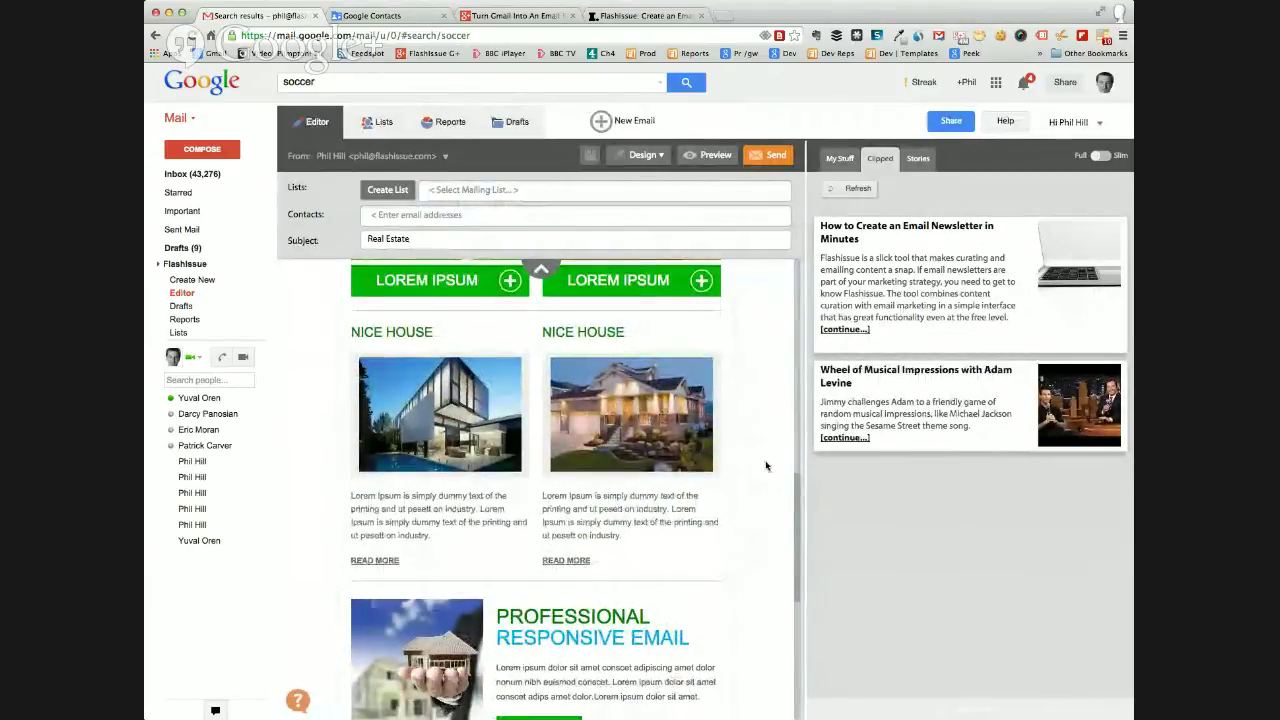
scroll(766, 464, up, 2)
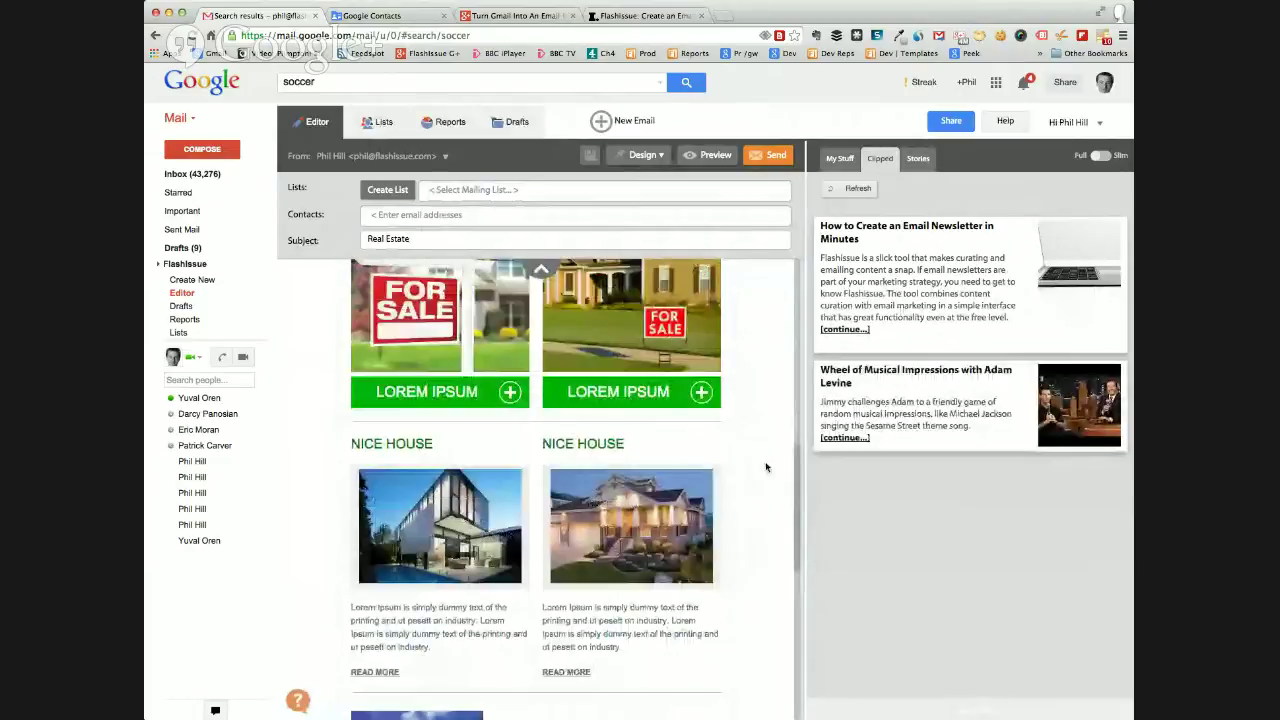
scroll(766, 467, down, 2)
click(708, 566)
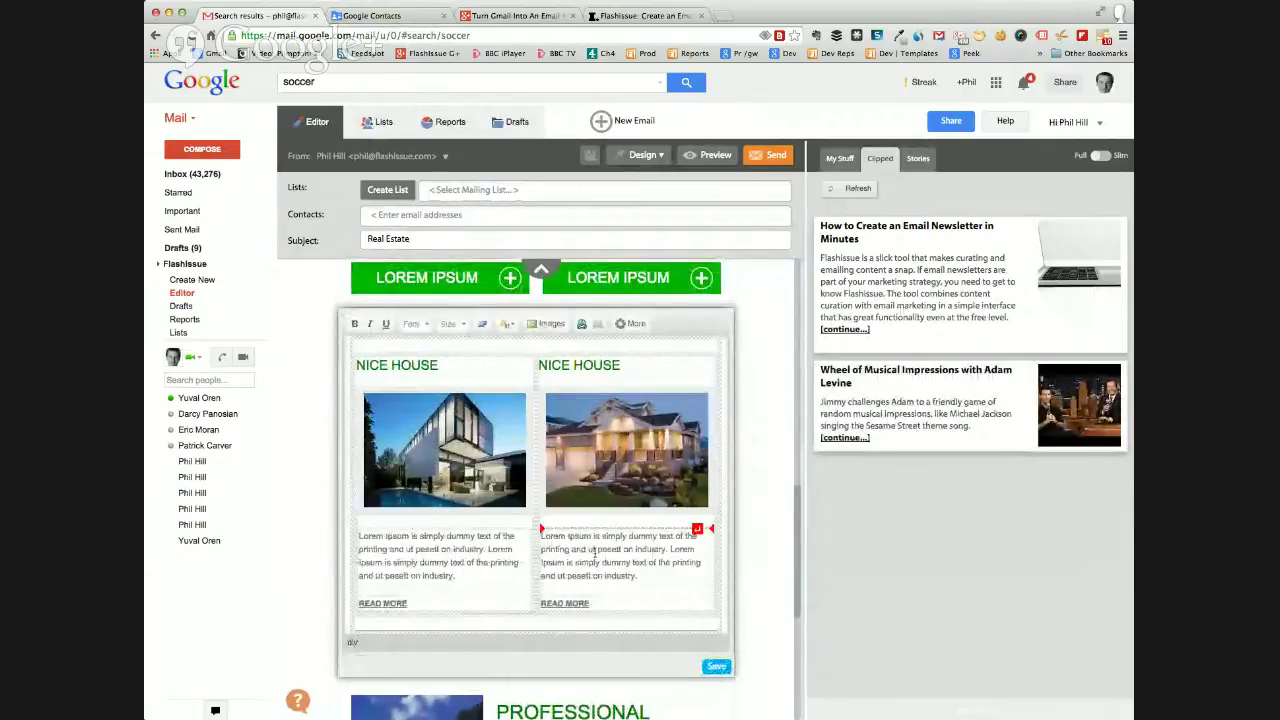
drag(541, 537, 630, 572)
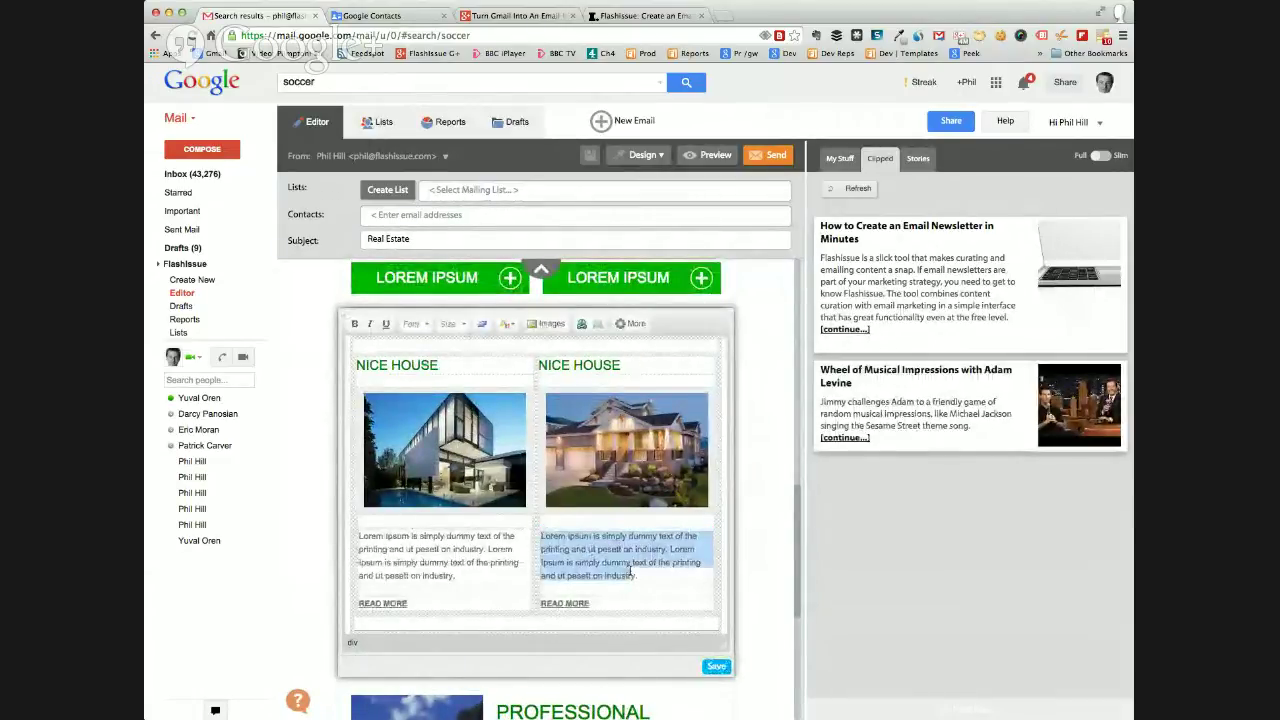
text(djahdkaHD KJSDH )
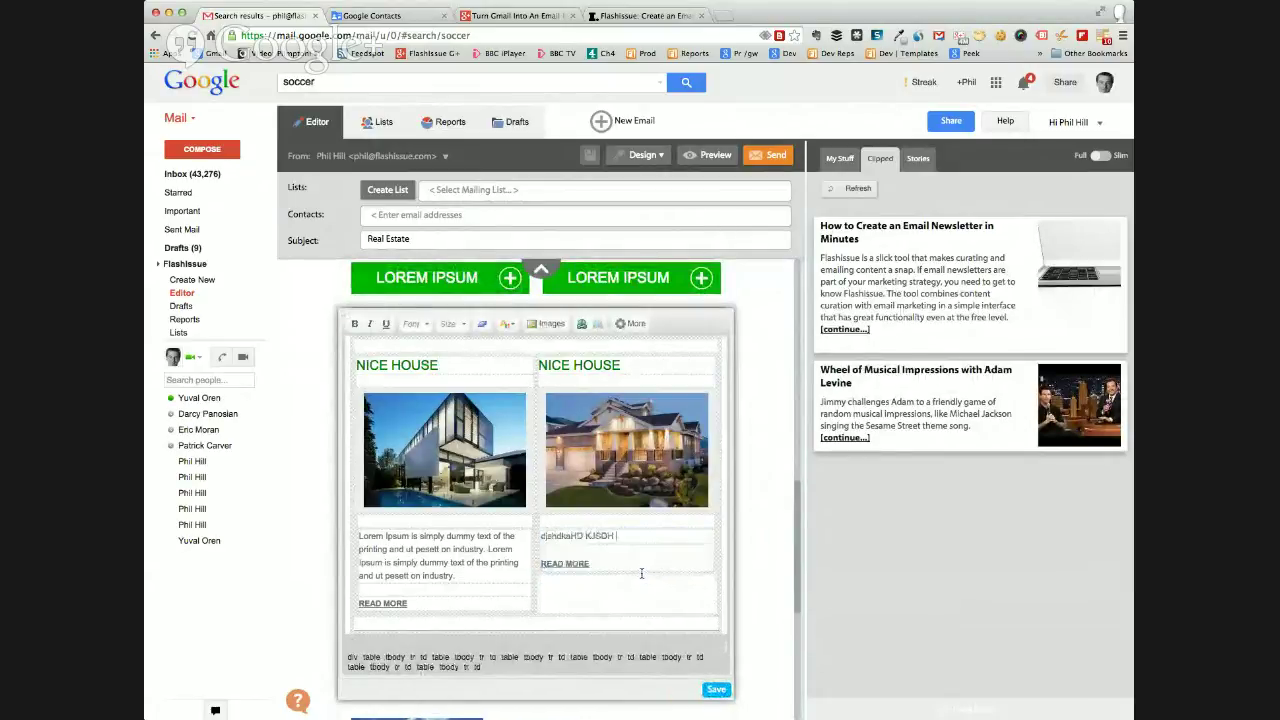
text(JKah dkjahsD Kaskjd kjasDH asdh akJDSHak jsdhk asdkja dkja hsdkjha sdkjakjd kajsdh hka)
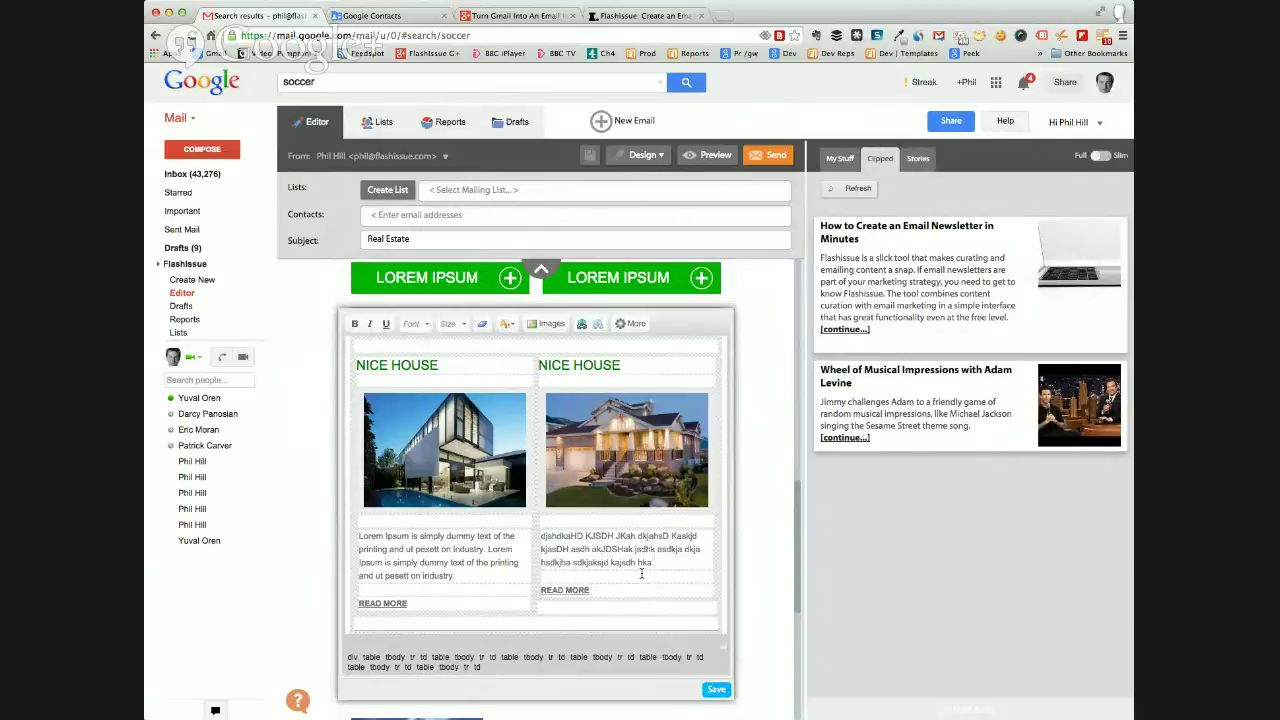
Link the word 'jsdhk' in that description to flashissue.com.
double_click(645, 549)
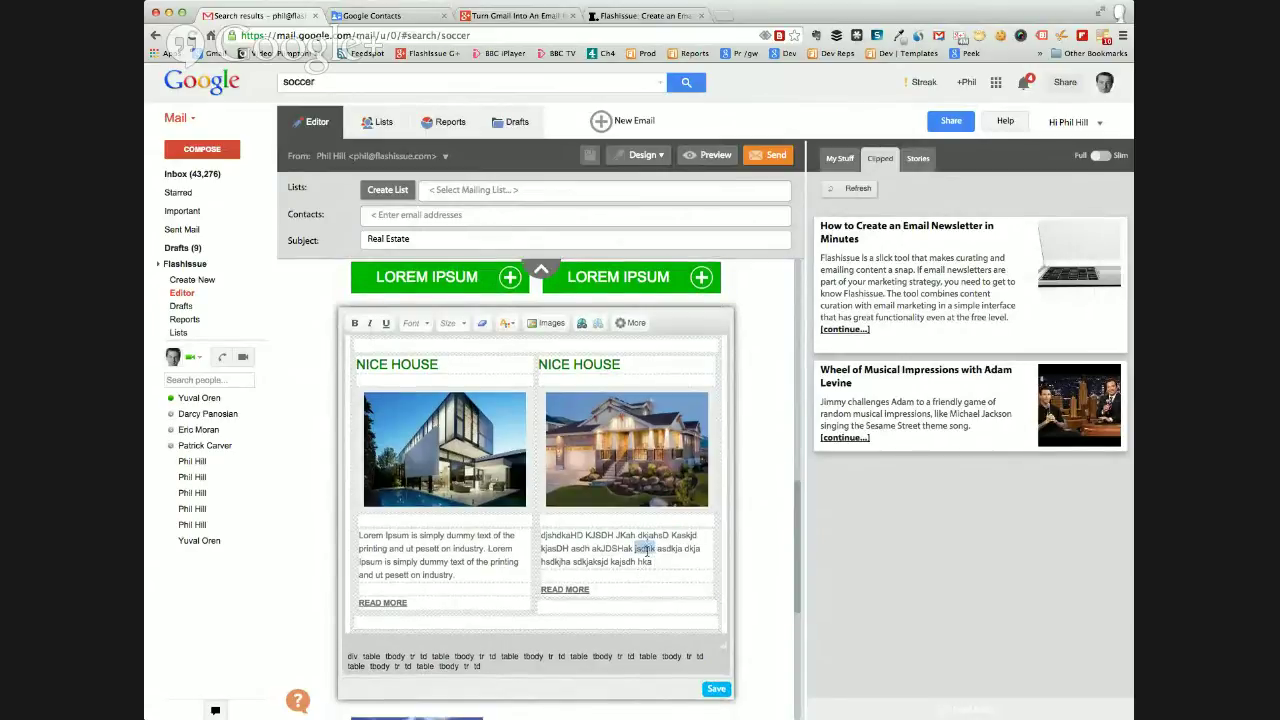
scroll(683, 489, up, 2)
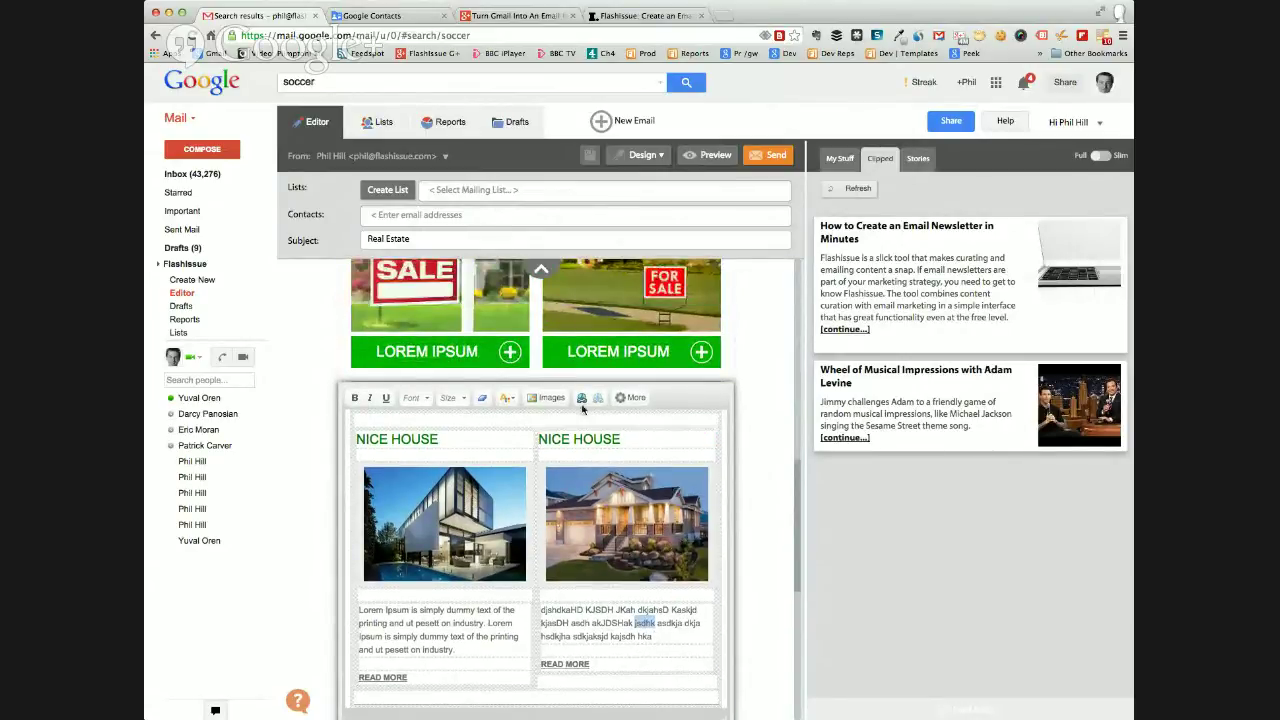
click(581, 399)
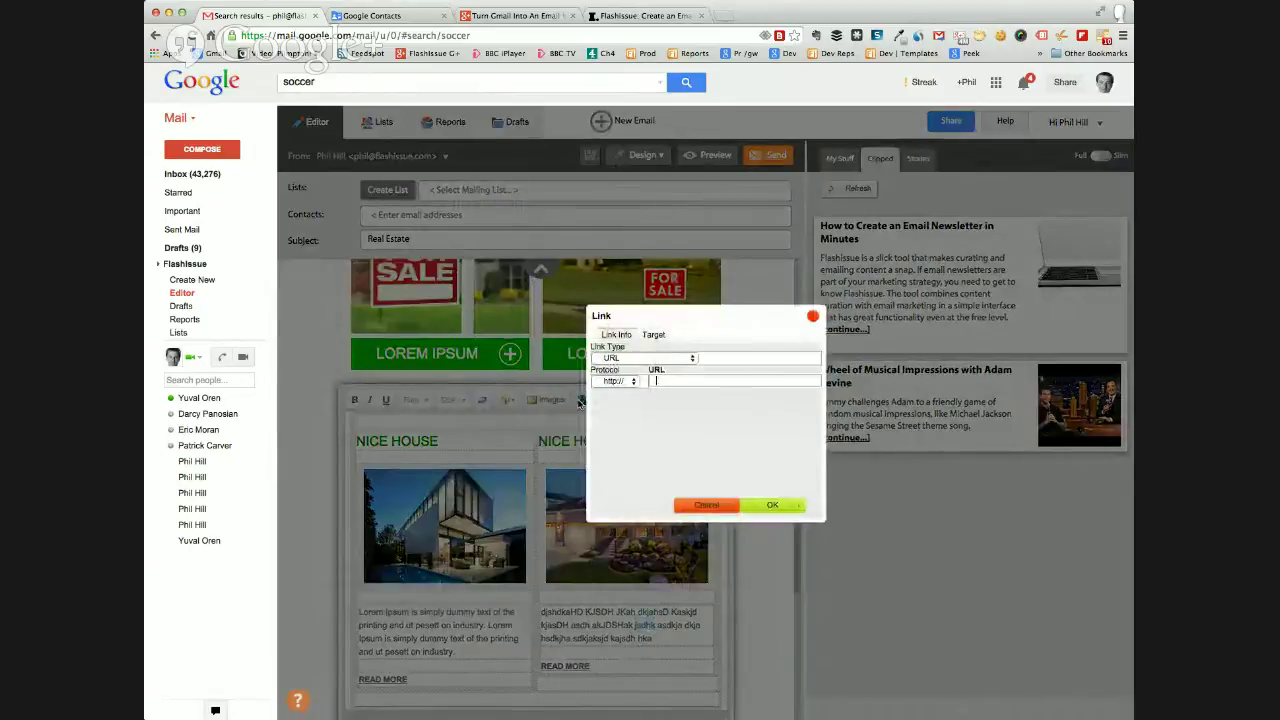
text(flashissue.com)
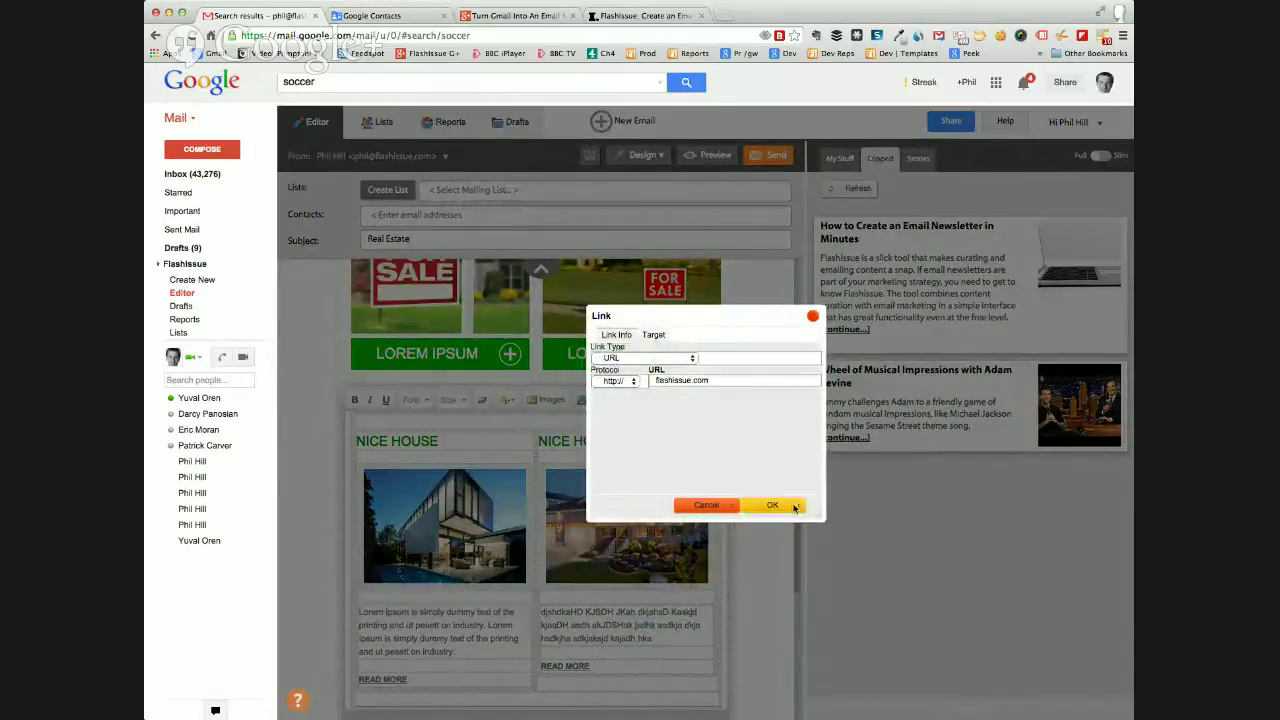
click(793, 506)
scroll(793, 508, down, 1)
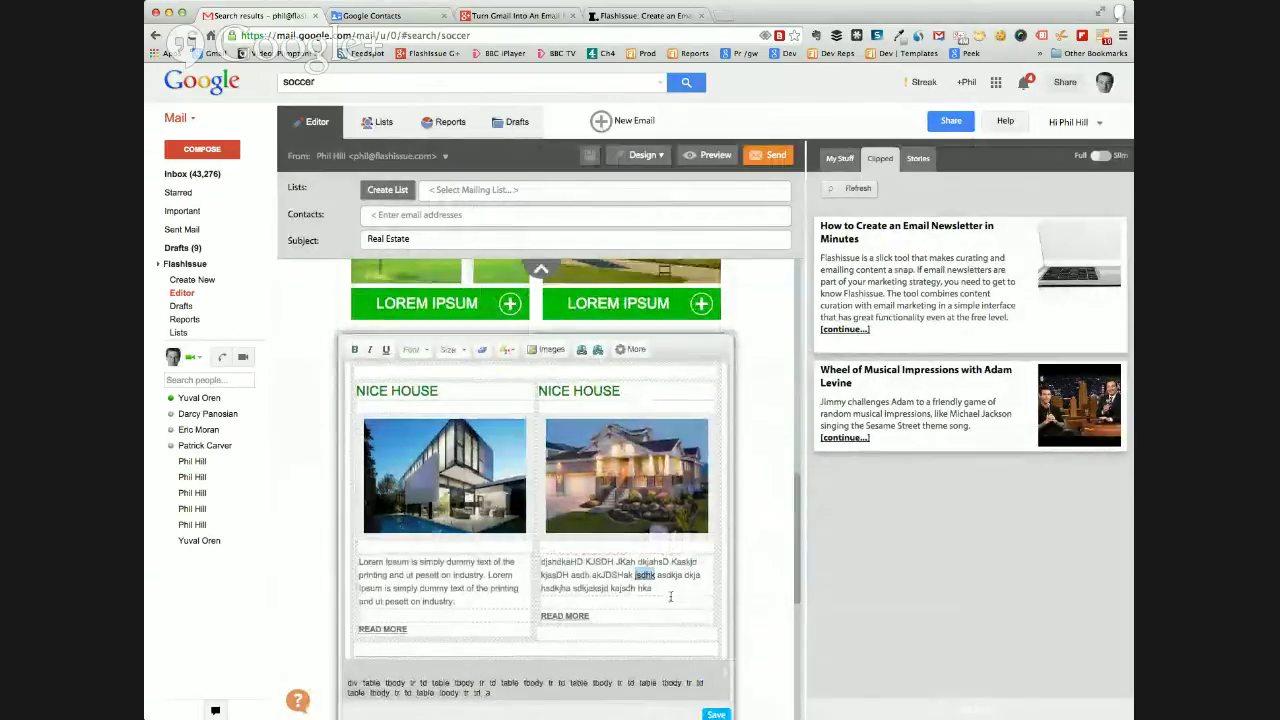
scroll(760, 600, down, 2)
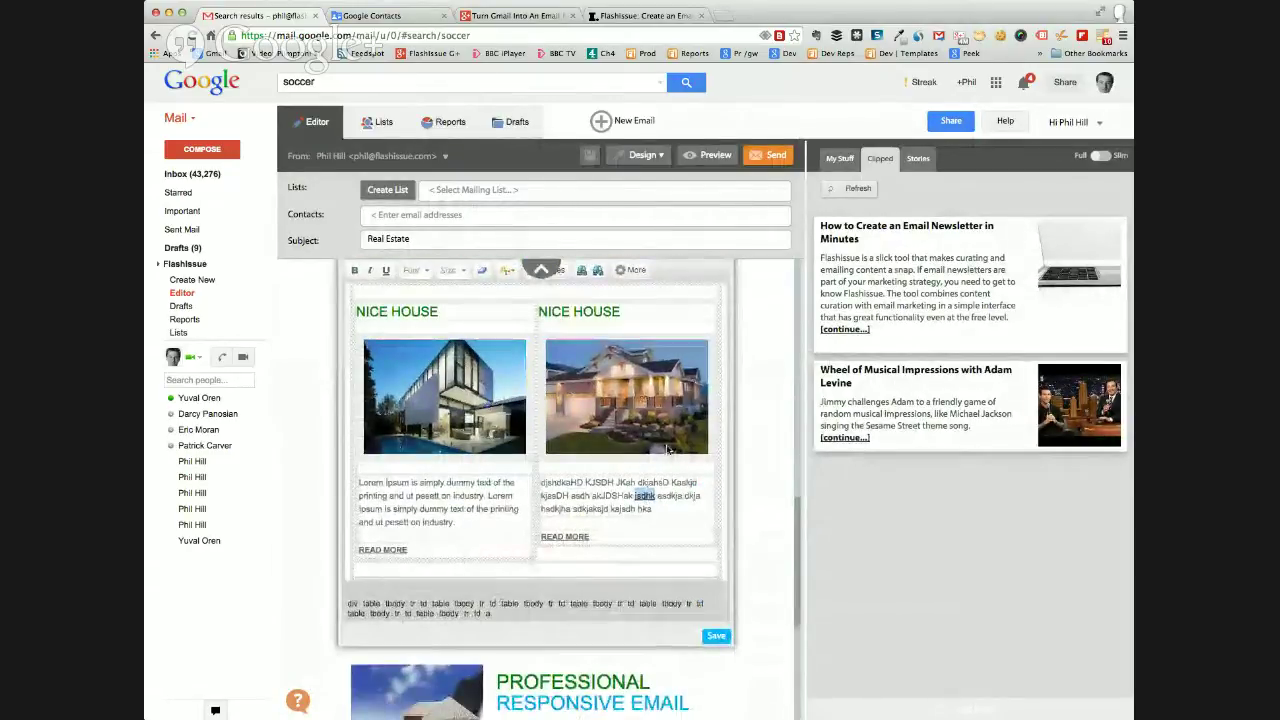
Choose Replace on the right-hand Nice House photo to open the Filepicker.
click(621, 398)
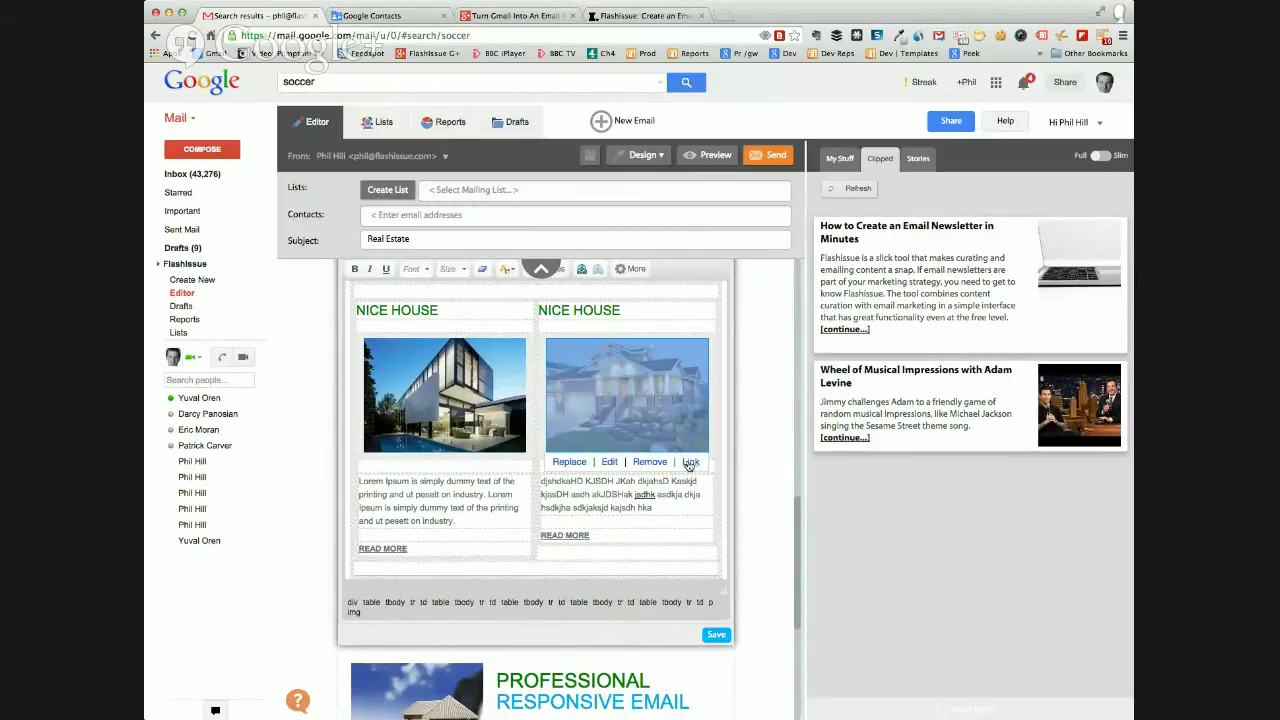
click(568, 462)
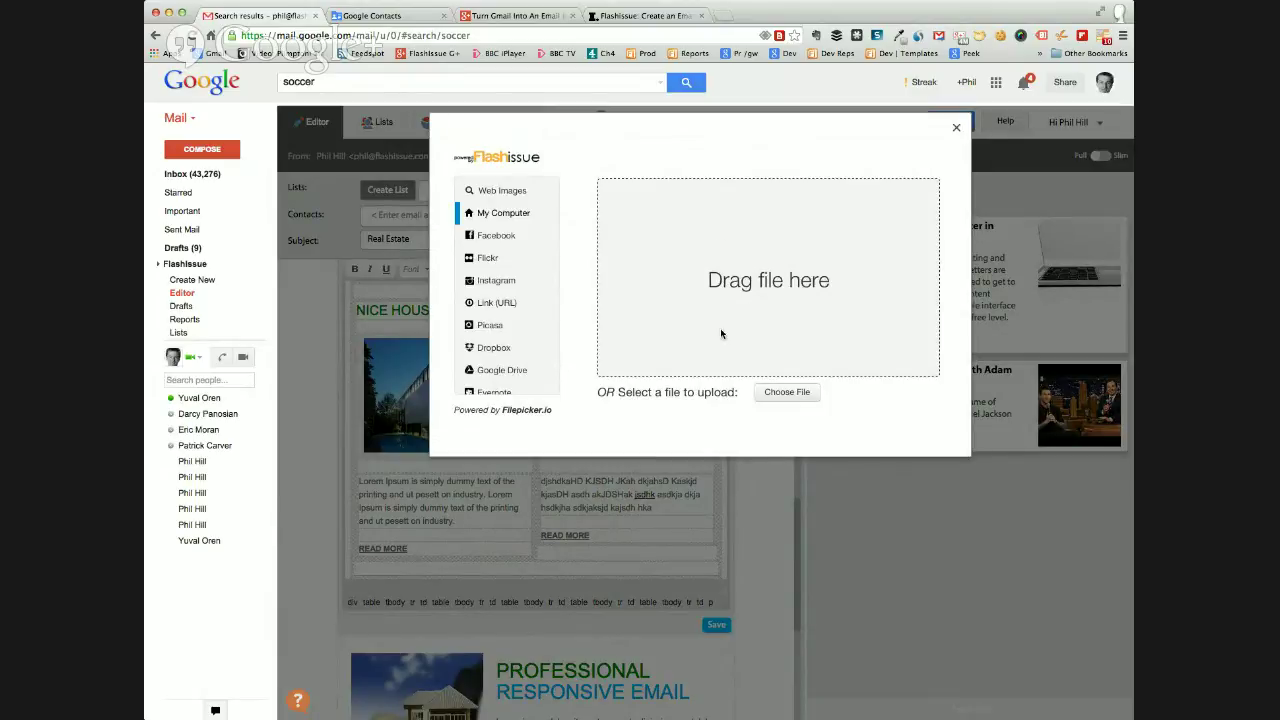
Search Web Images for 'houses' and upload the House - Wikipedia image to the Photo Editor.
click(500, 194)
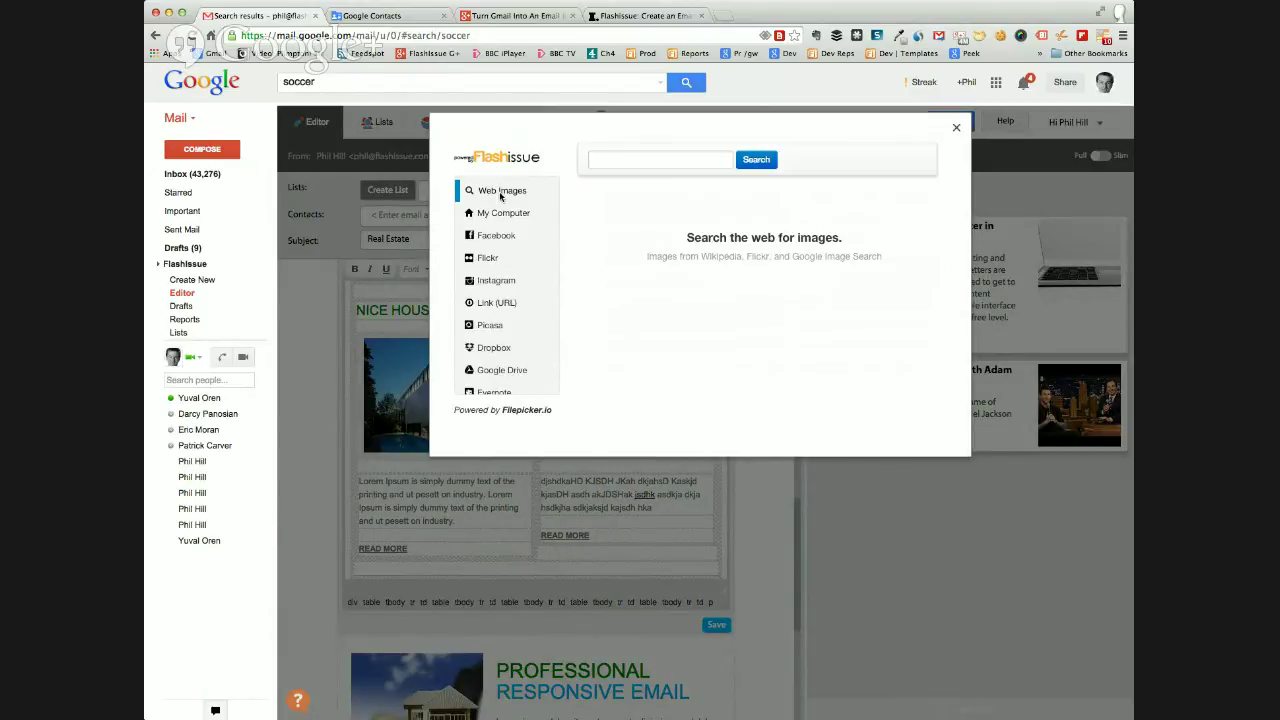
click(617, 156)
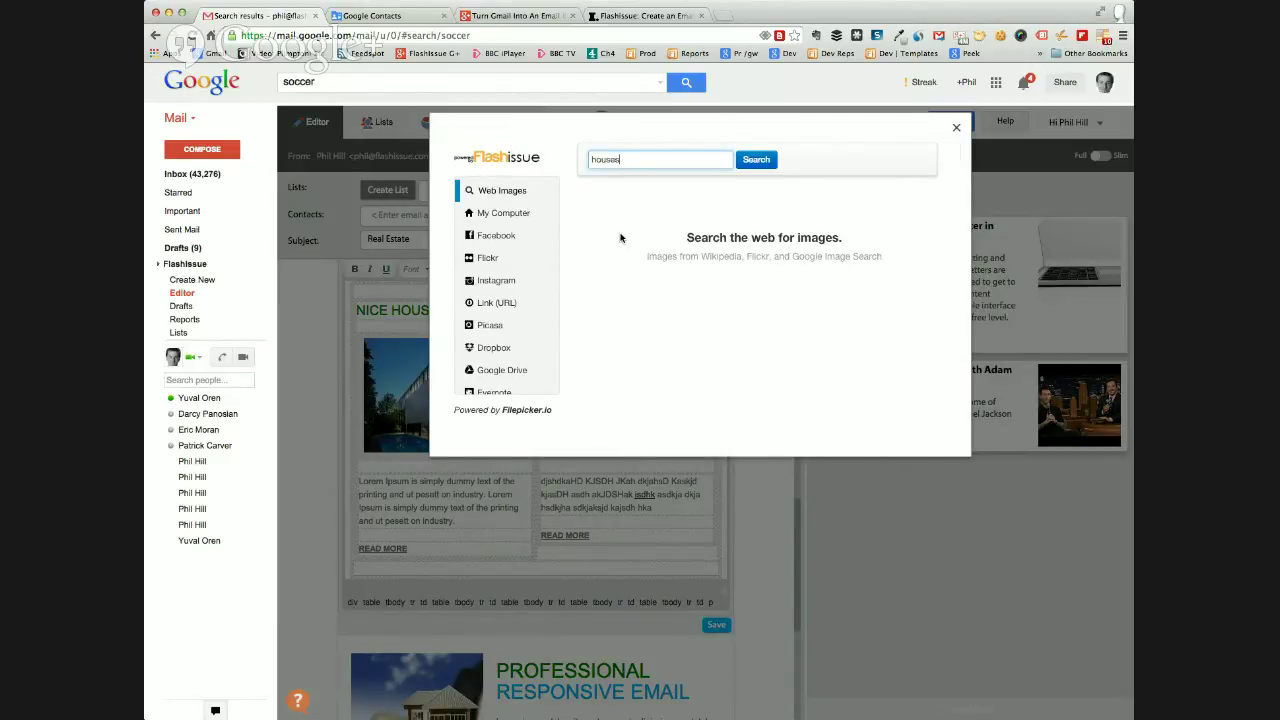
click(757, 160)
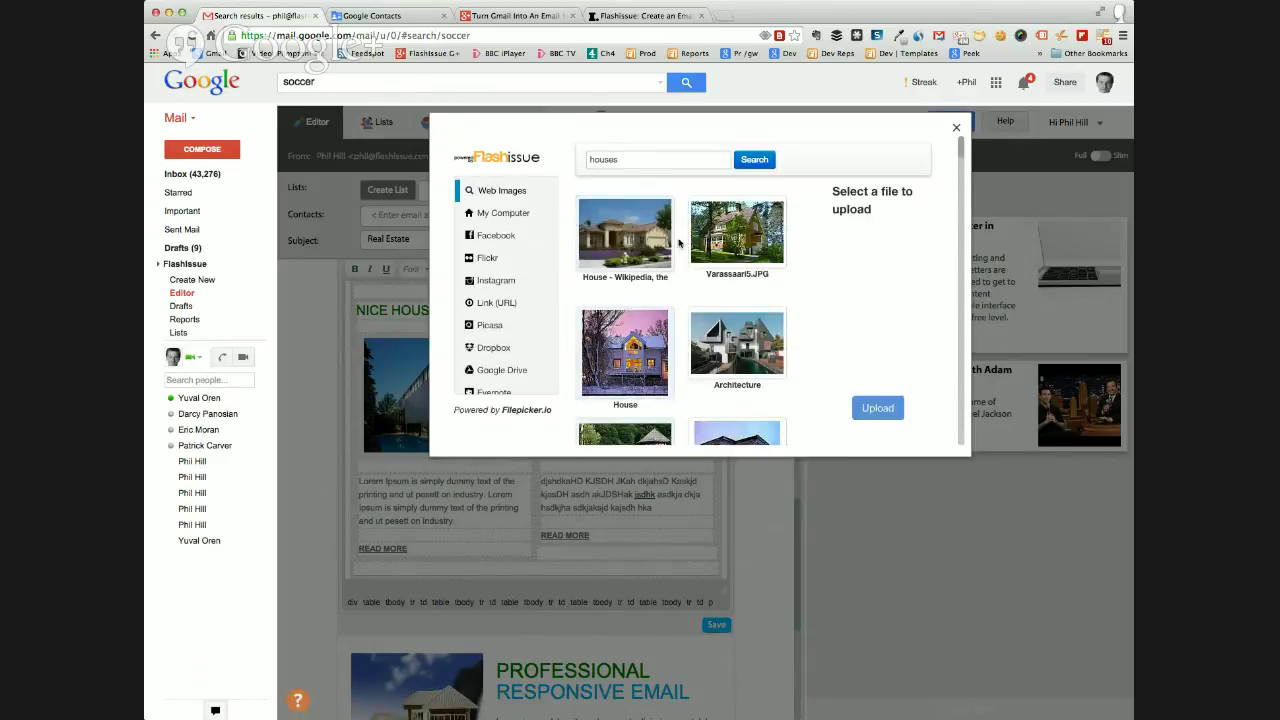
click(731, 238)
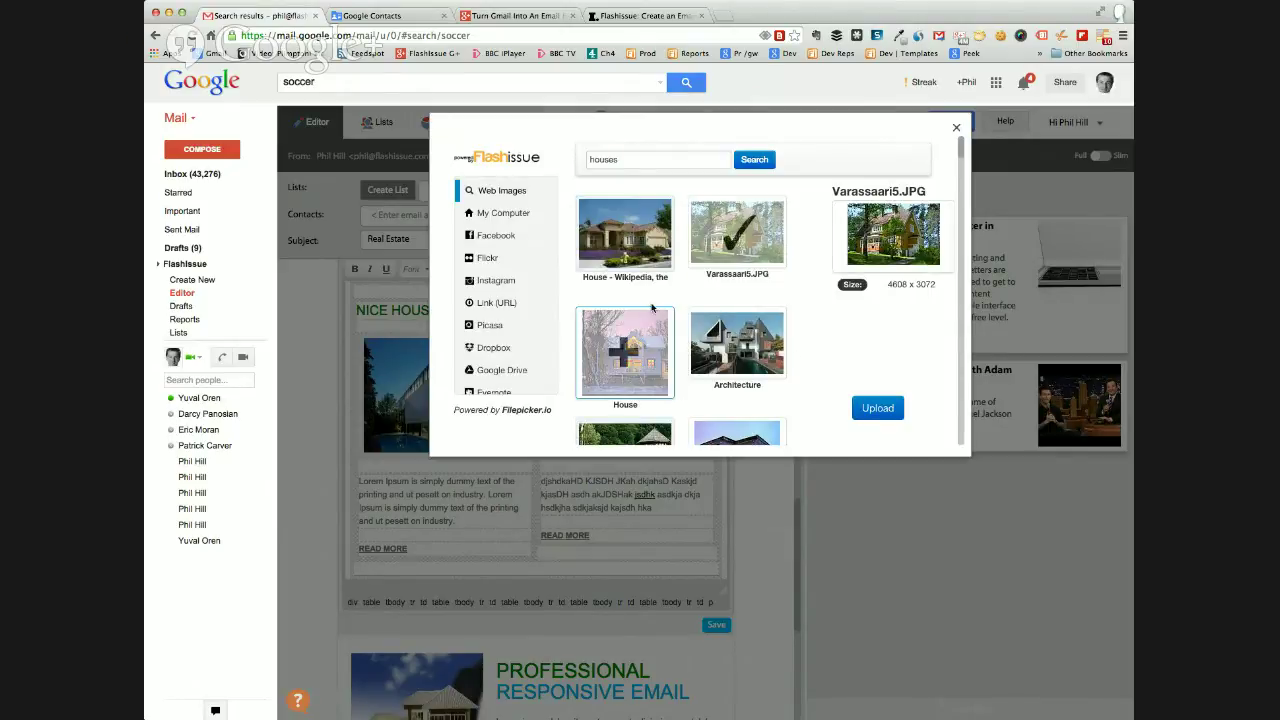
click(624, 237)
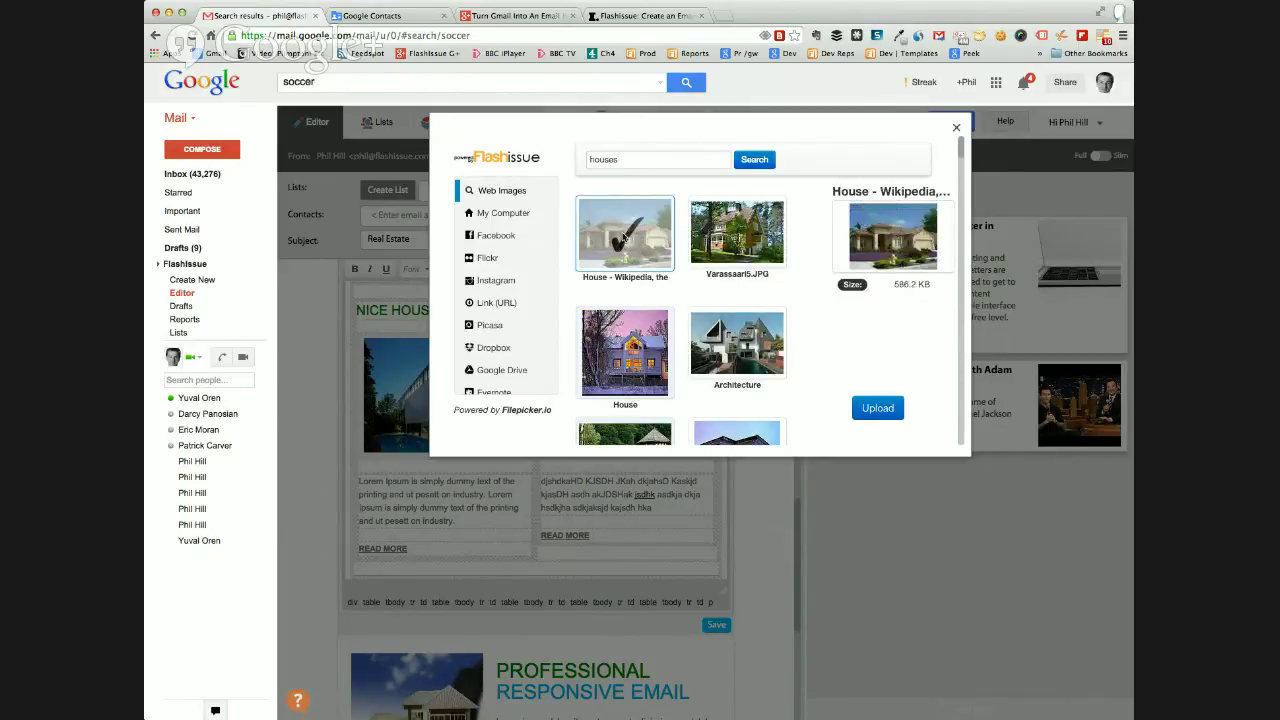
click(879, 408)
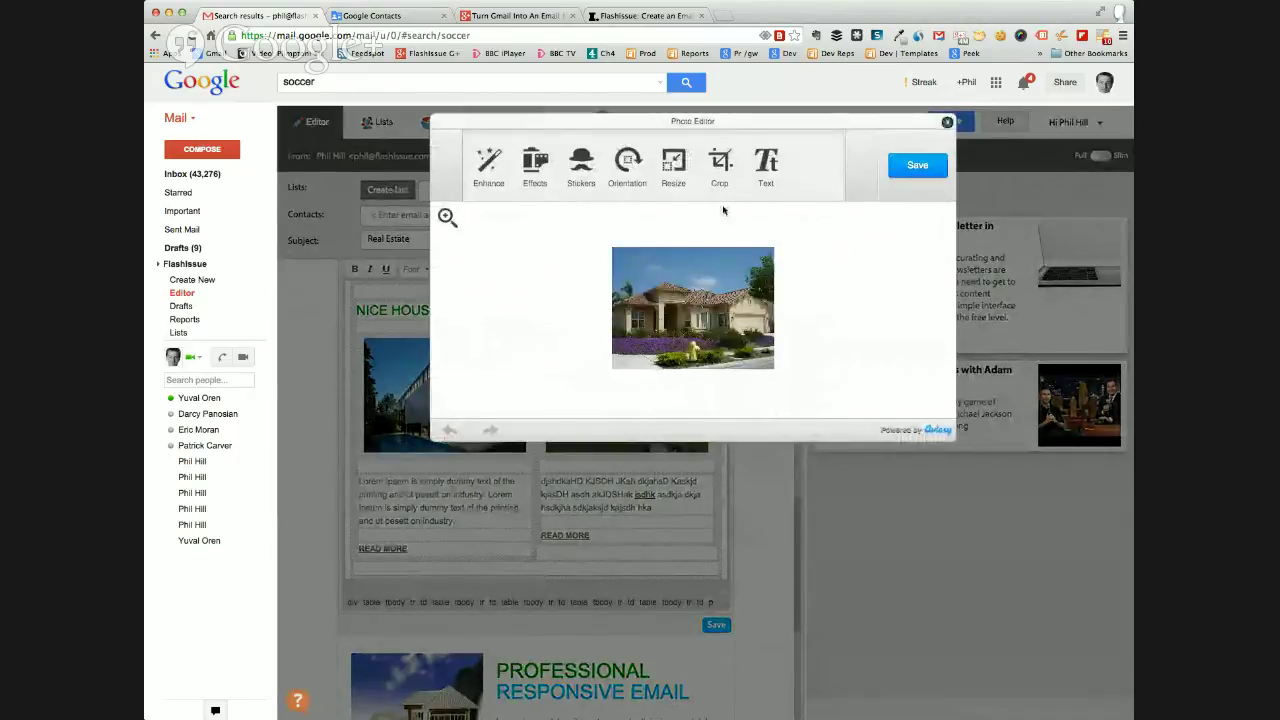
Crop the new house photo slightly, save it from the Photo Editor, and save the Nice House block.
click(720, 165)
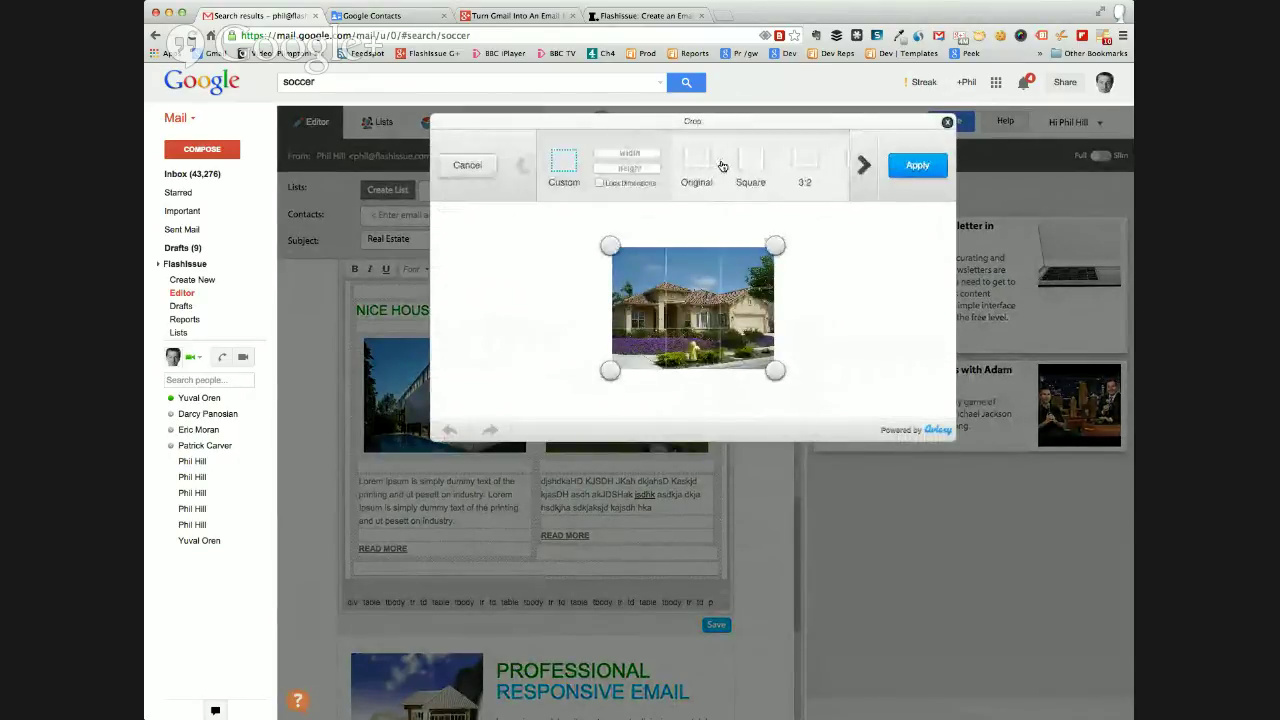
mouse_move(778, 252)
mouse_down()
mouse_move(752, 250)
mouse_move(779, 245)
mouse_up()
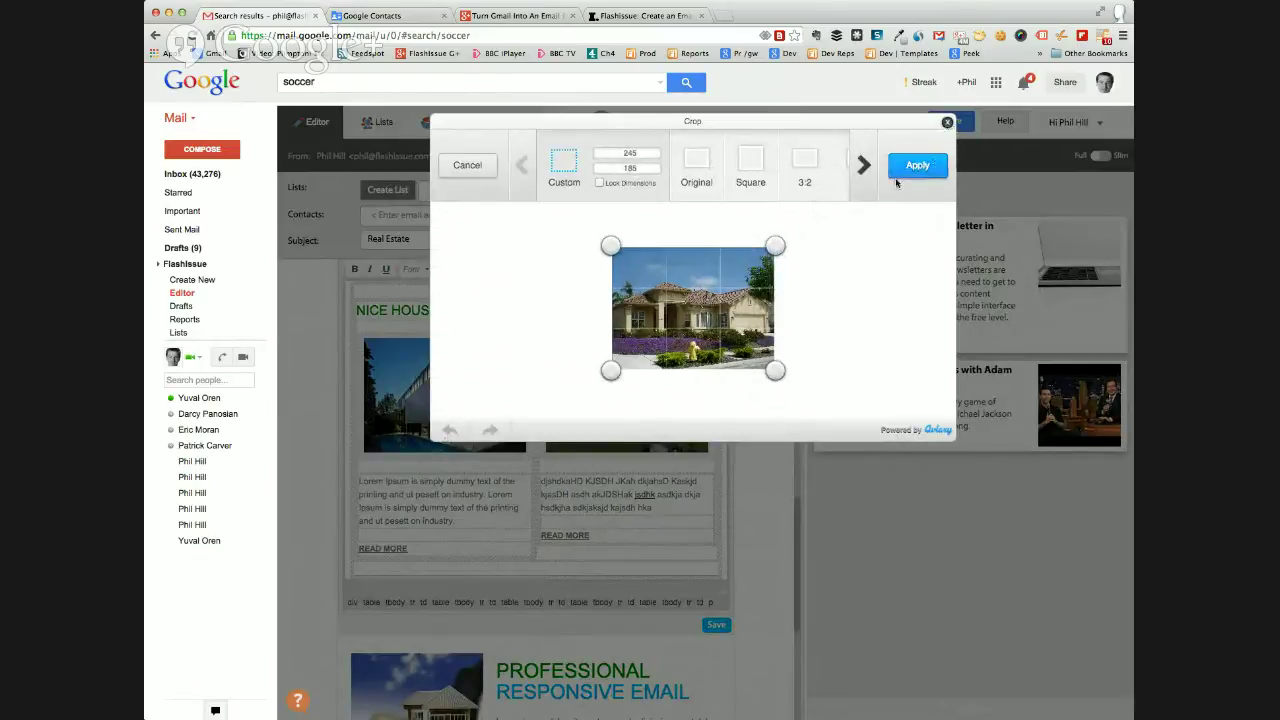
click(468, 168)
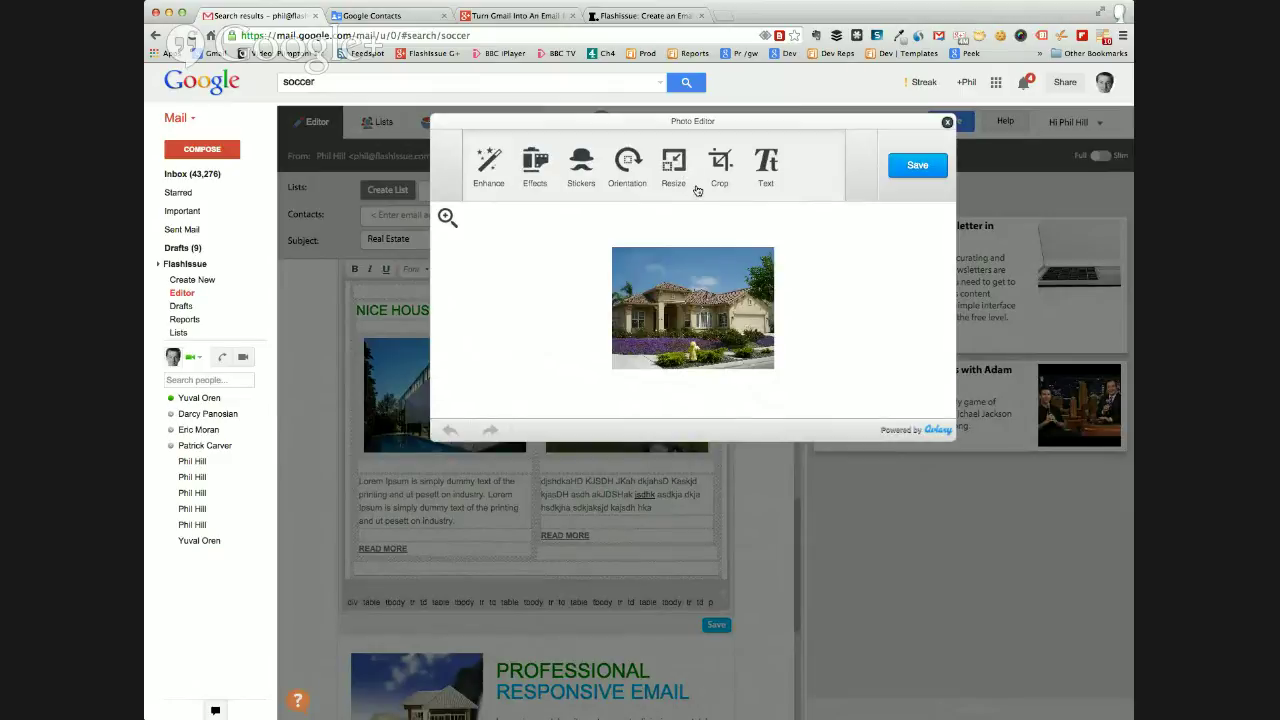
click(920, 168)
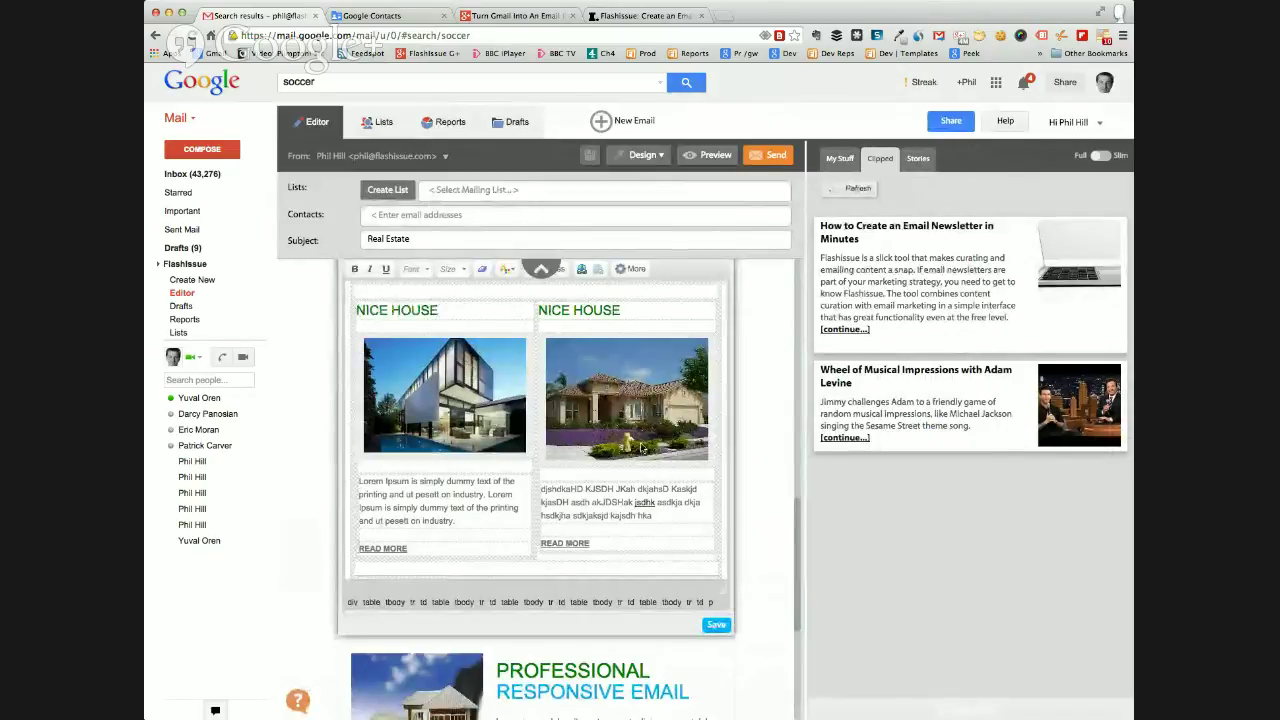
scroll(620, 415, down, 1)
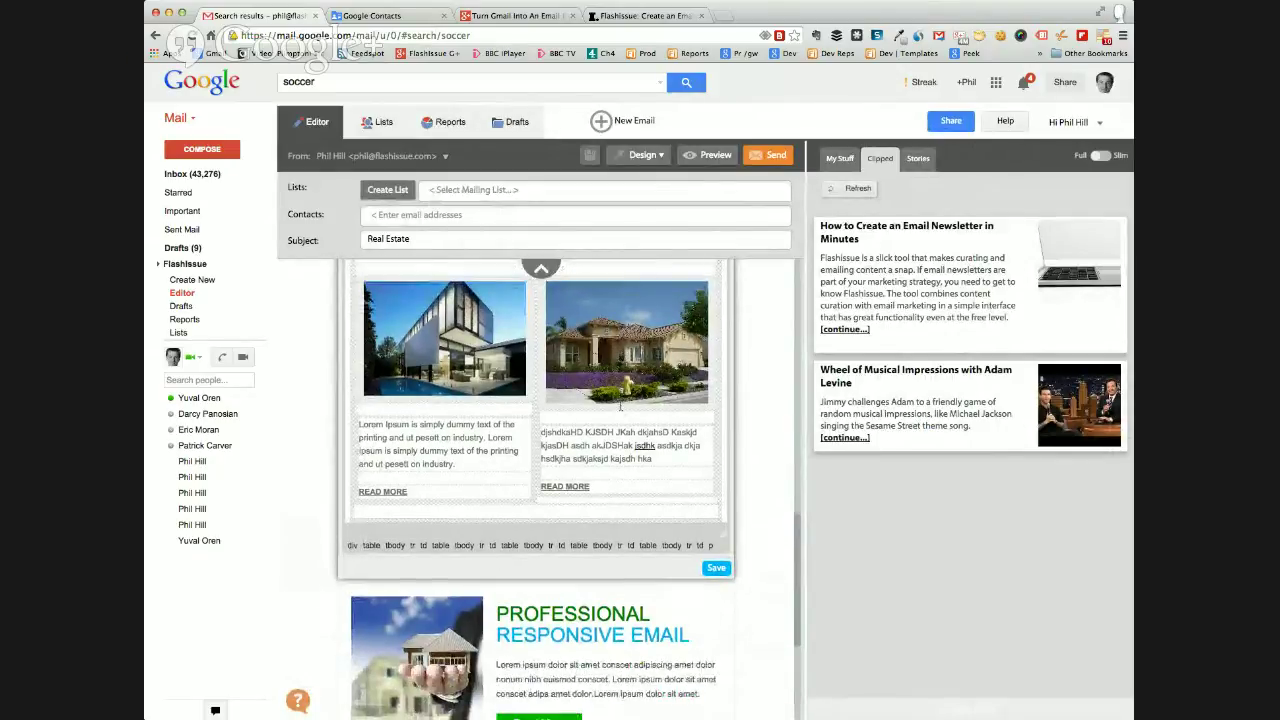
scroll(620, 409, up, 4)
scroll(620, 405, down, 4)
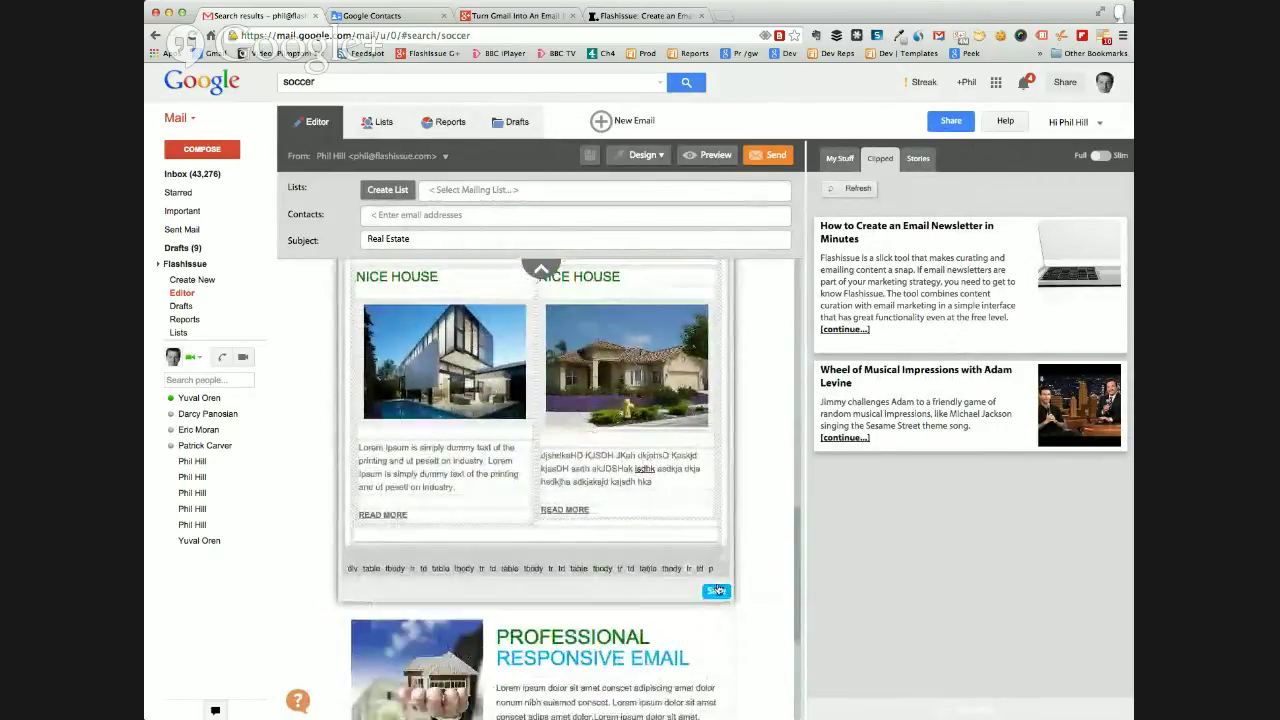
click(716, 594)
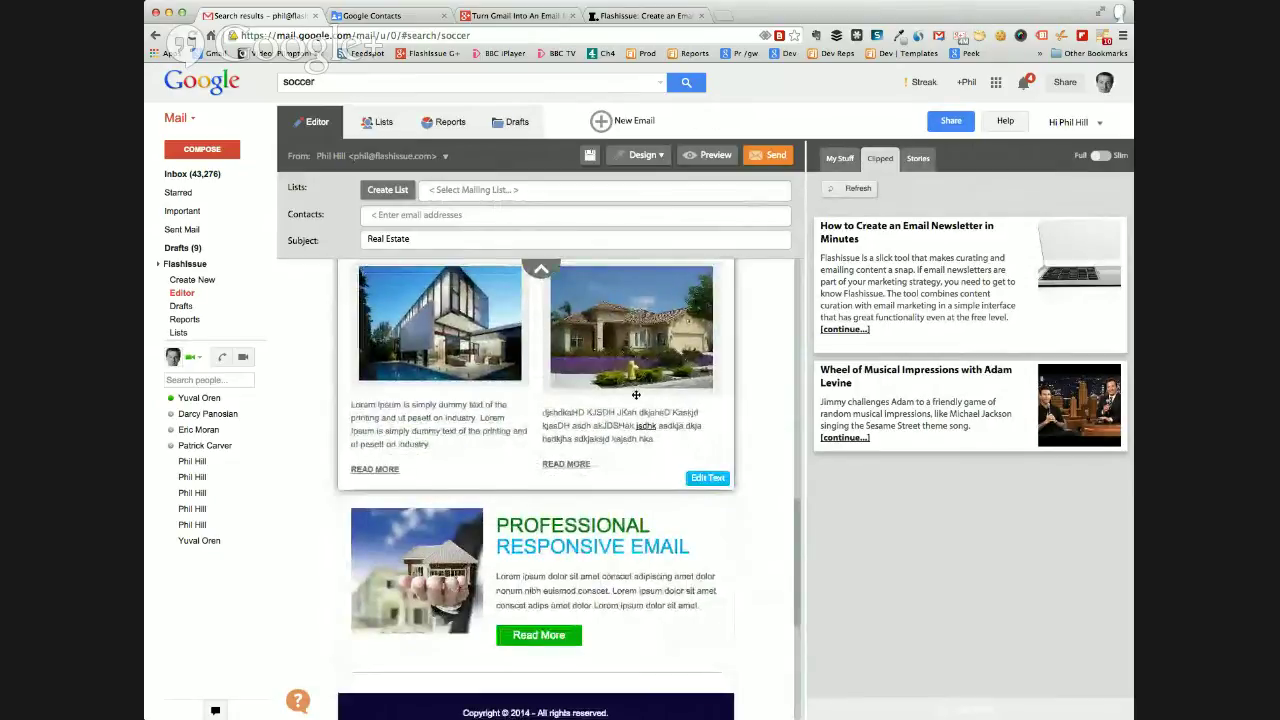
Preview the Real Estate email through to the footer, then close the preview.
click(703, 155)
scroll(745, 248, down, 10)
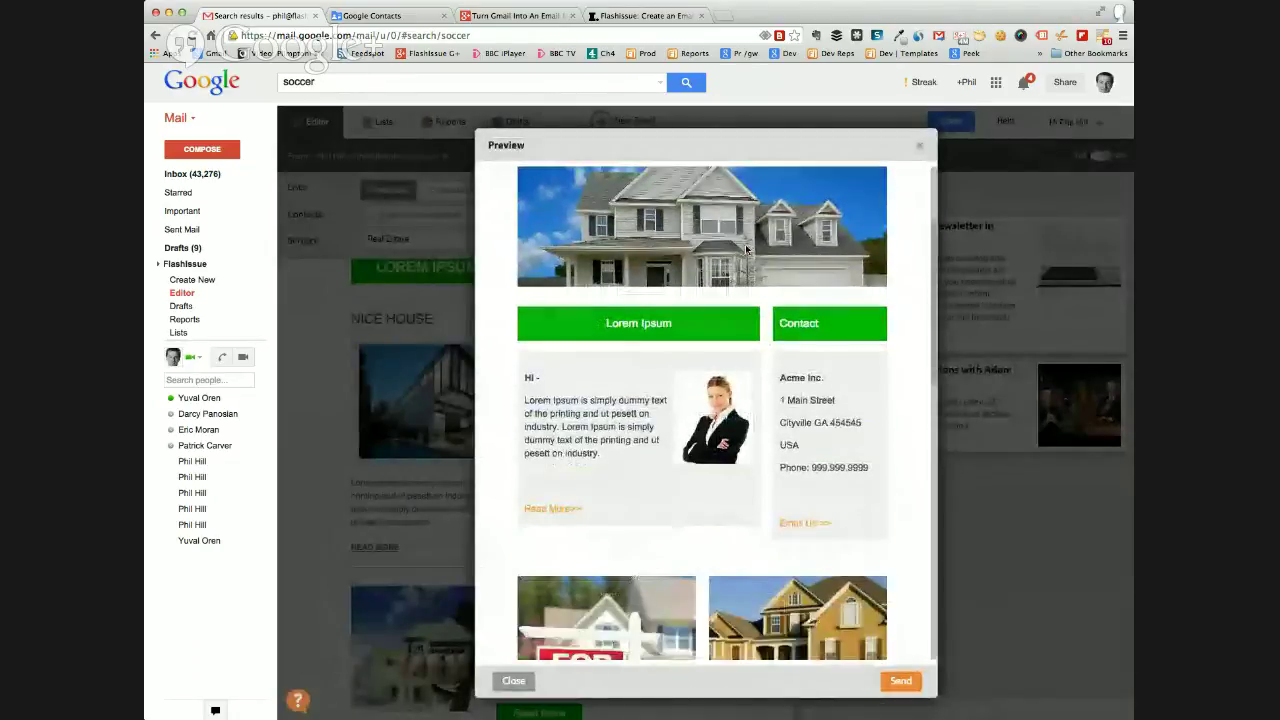
scroll(745, 248, down, 2)
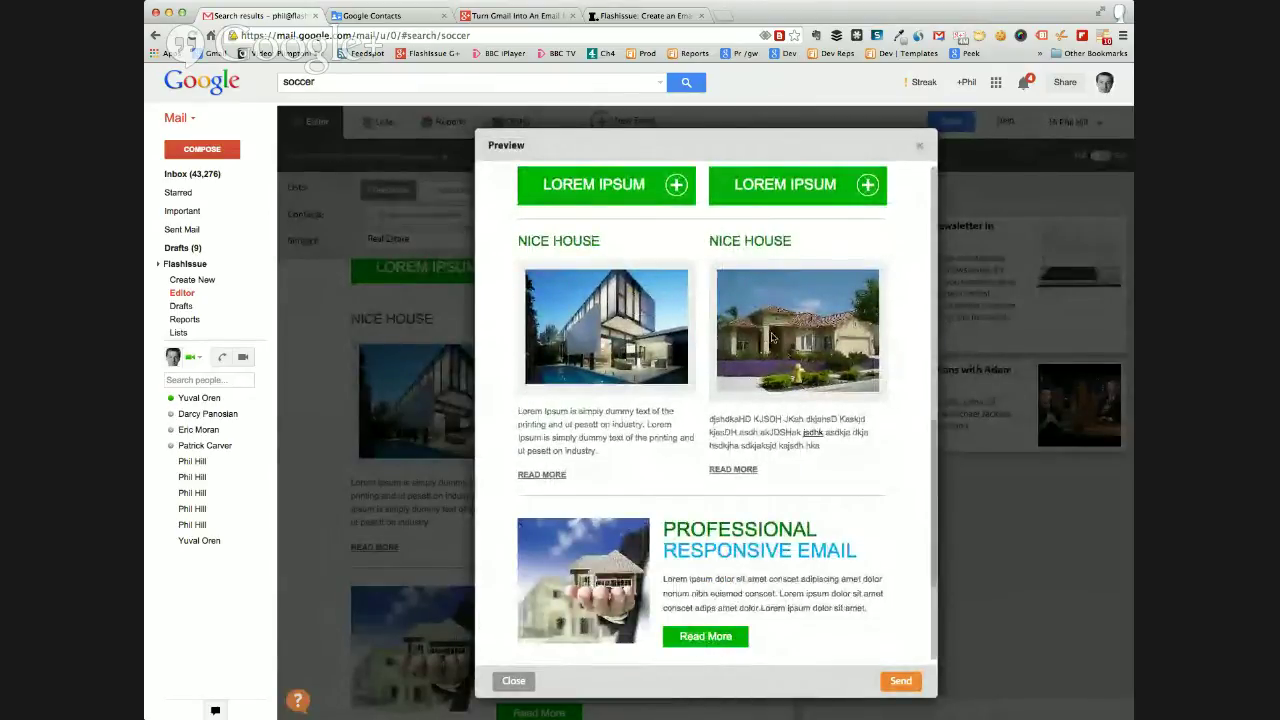
scroll(824, 354, down, 2)
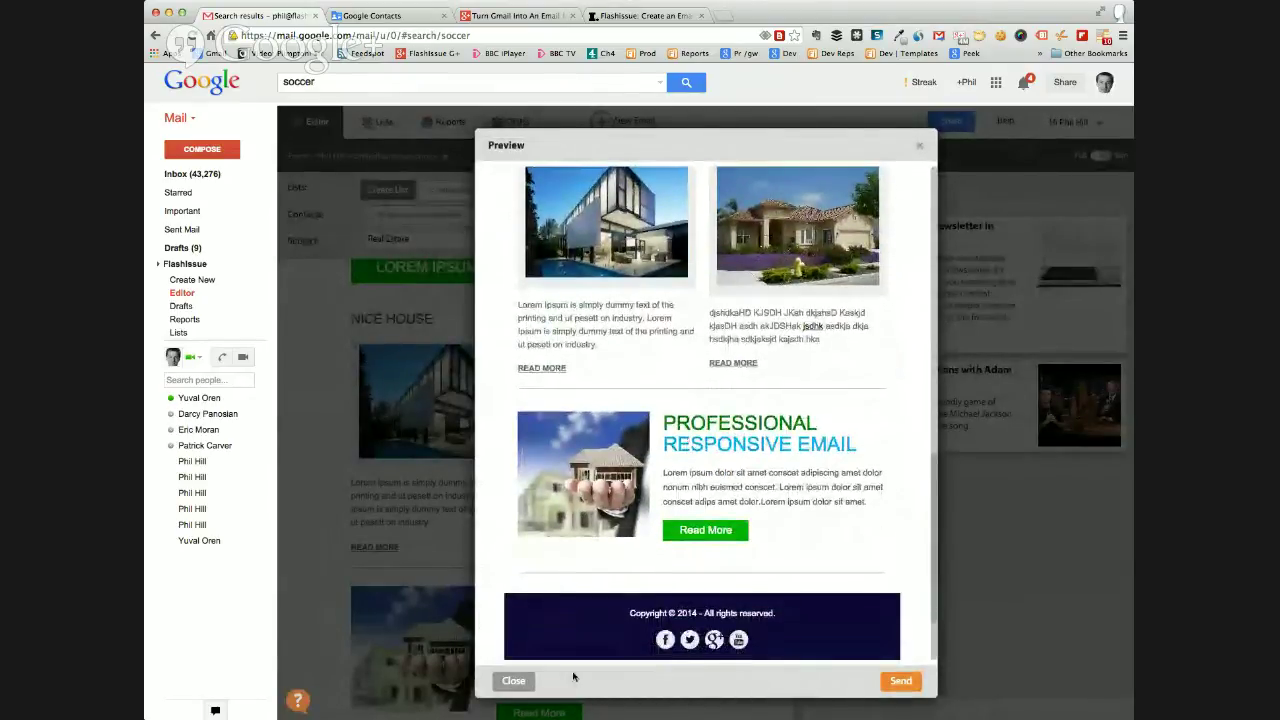
click(513, 681)
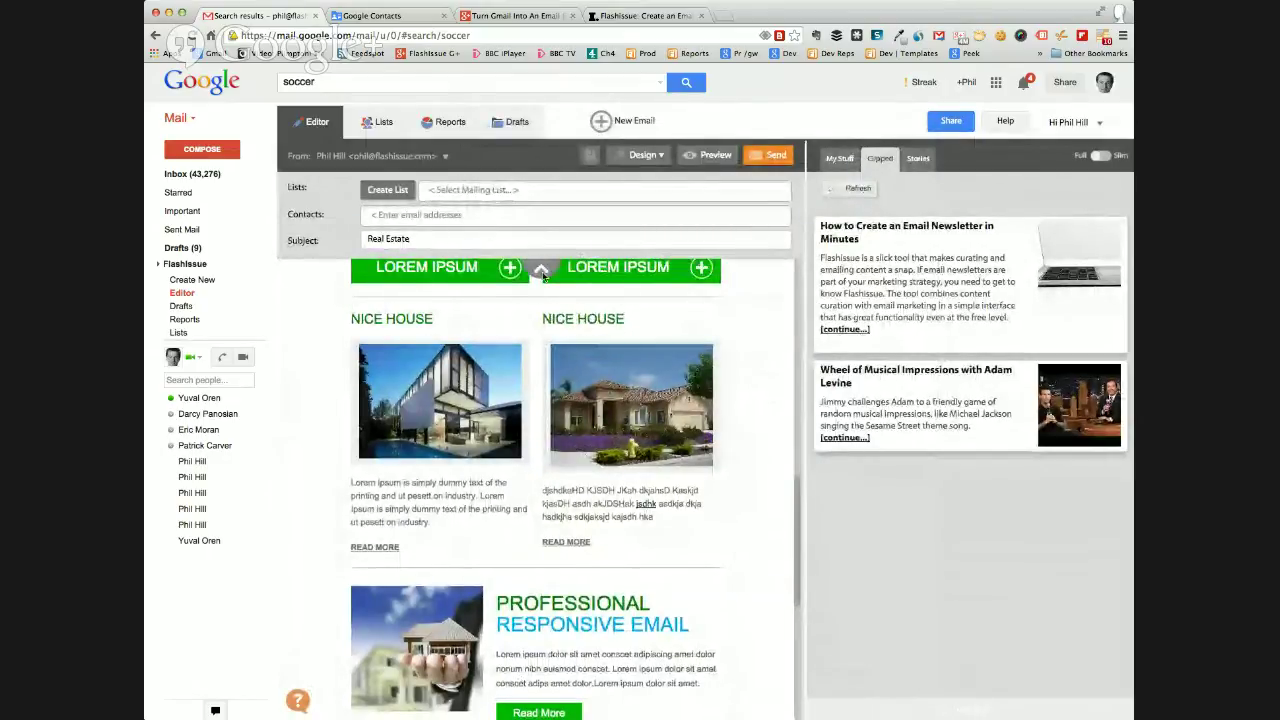
Delete the block of FOR SALE house photos from the email.
scroll(543, 277, down, 1)
scroll(617, 321, down, 3)
scroll(629, 291, up, 10)
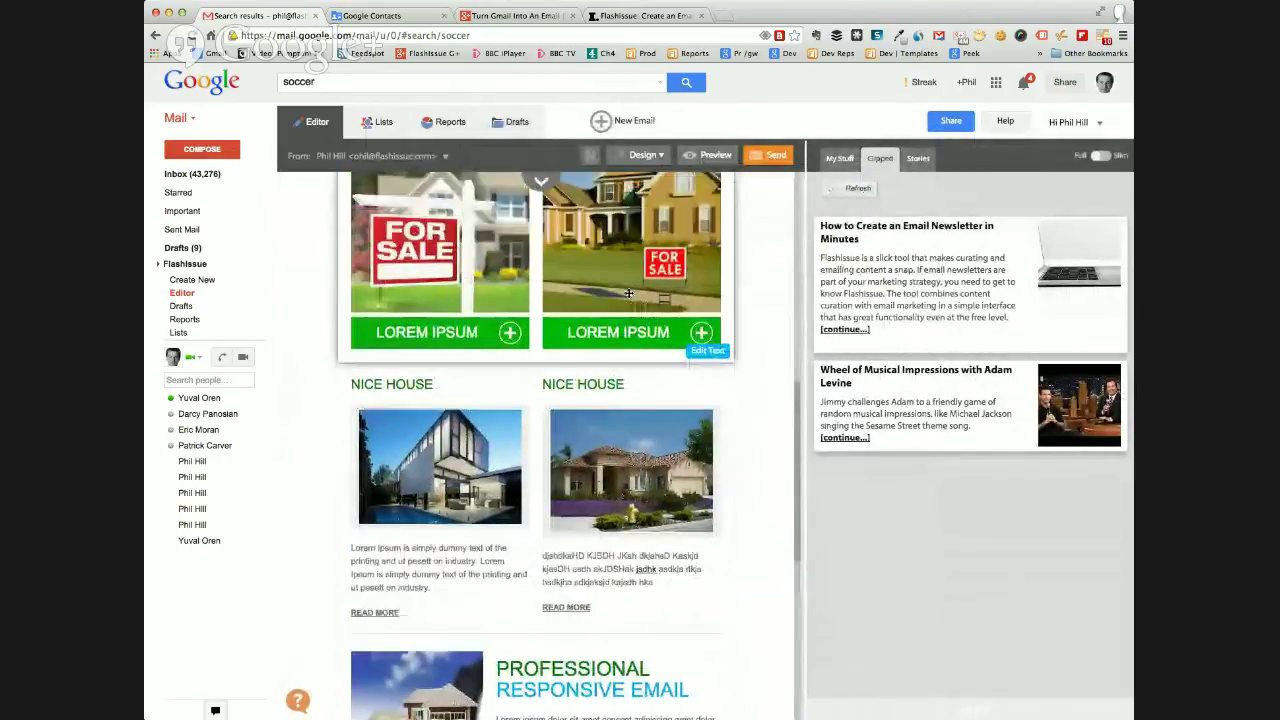
scroll(347, 393, down, 5)
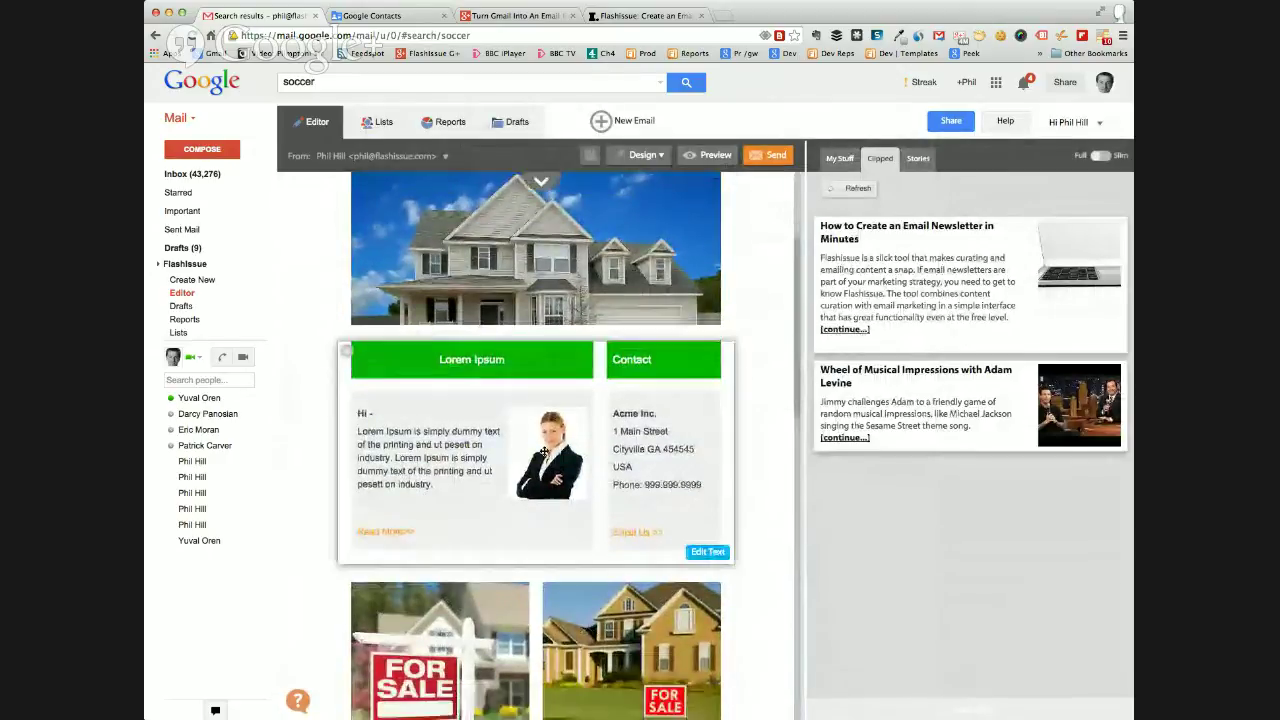
click(347, 393)
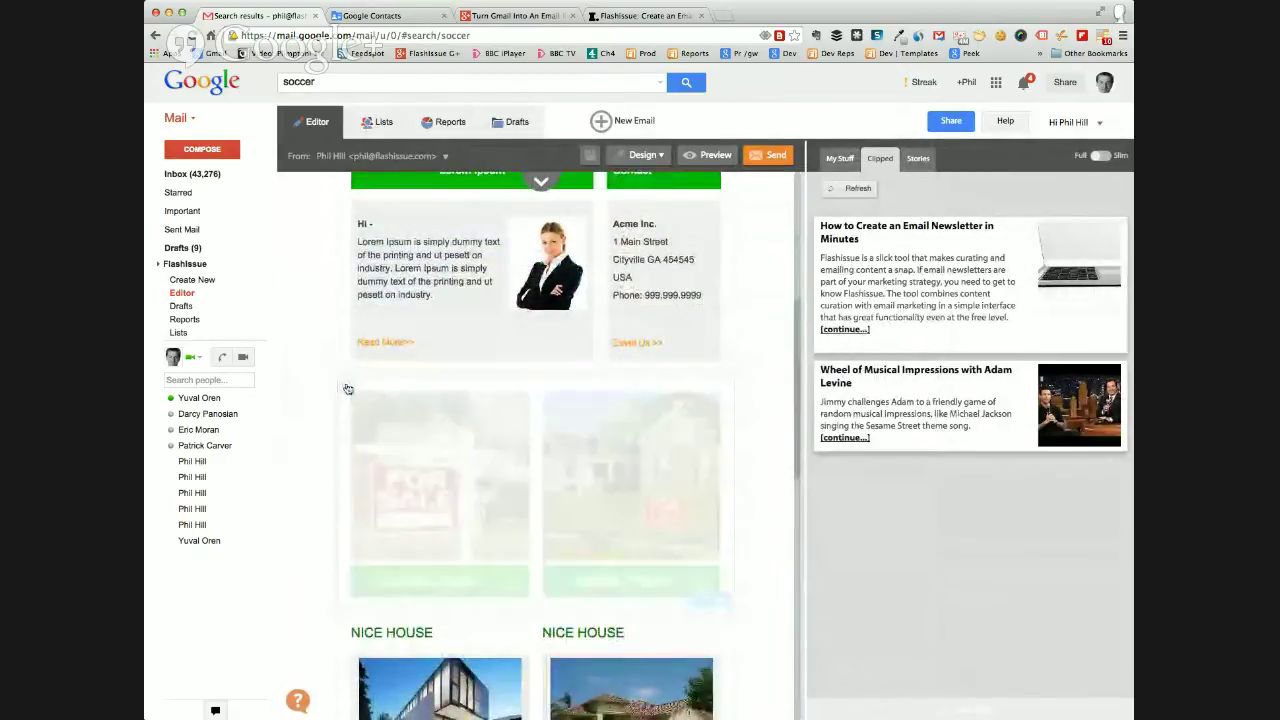
scroll(765, 432, down, 1)
scroll(765, 432, down, 8)
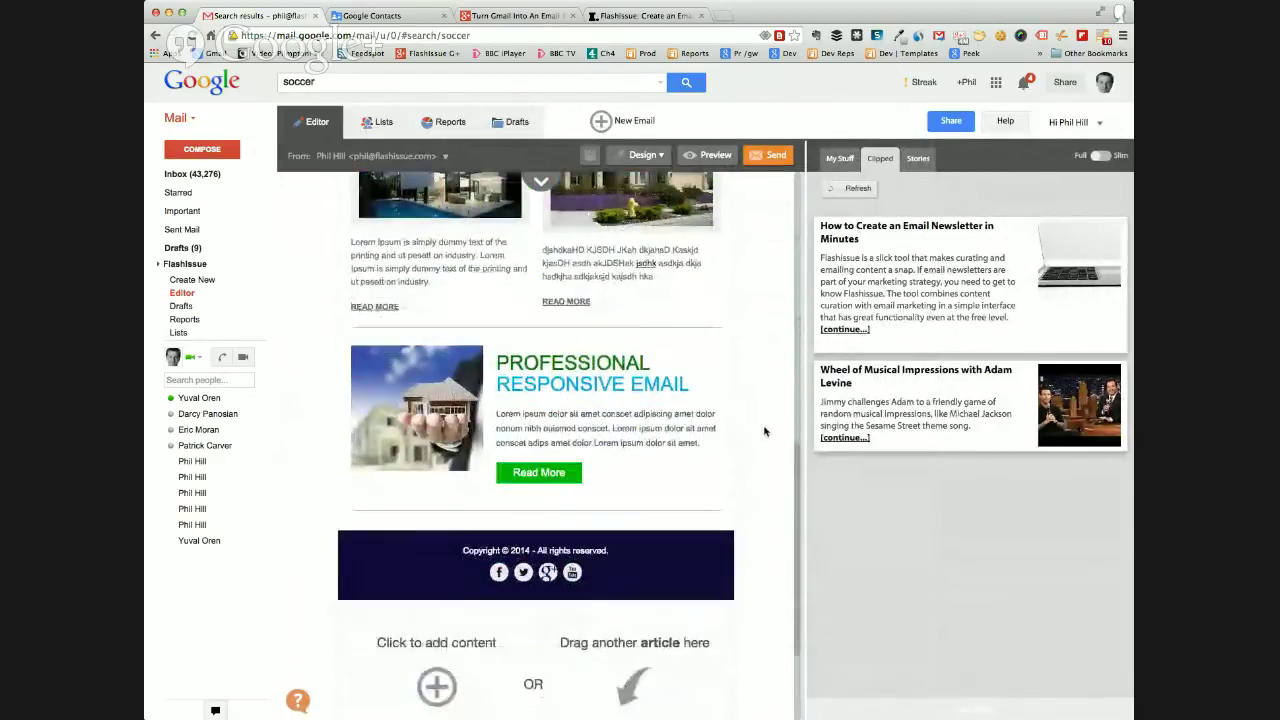
Add a text block reading 'my own content' and drag it above the PROFESSIONAL RESPONSIVE EMAIL article.
click(436, 575)
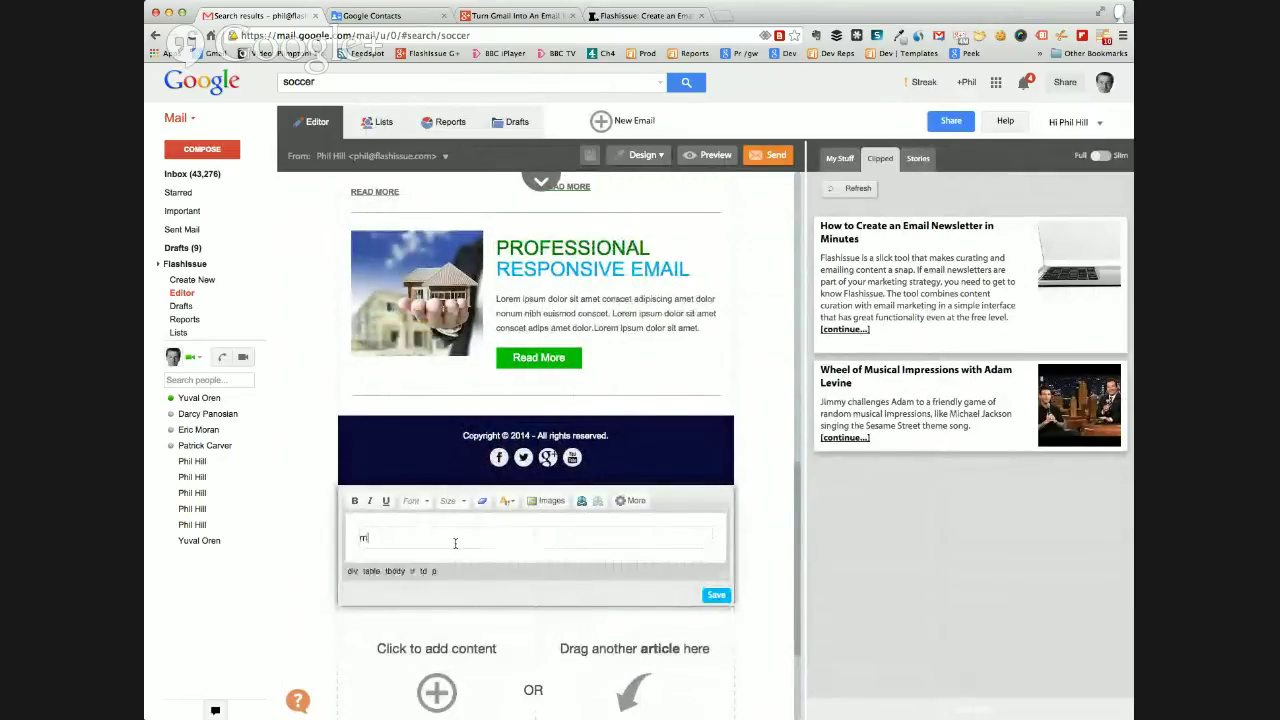
text(my own conte)
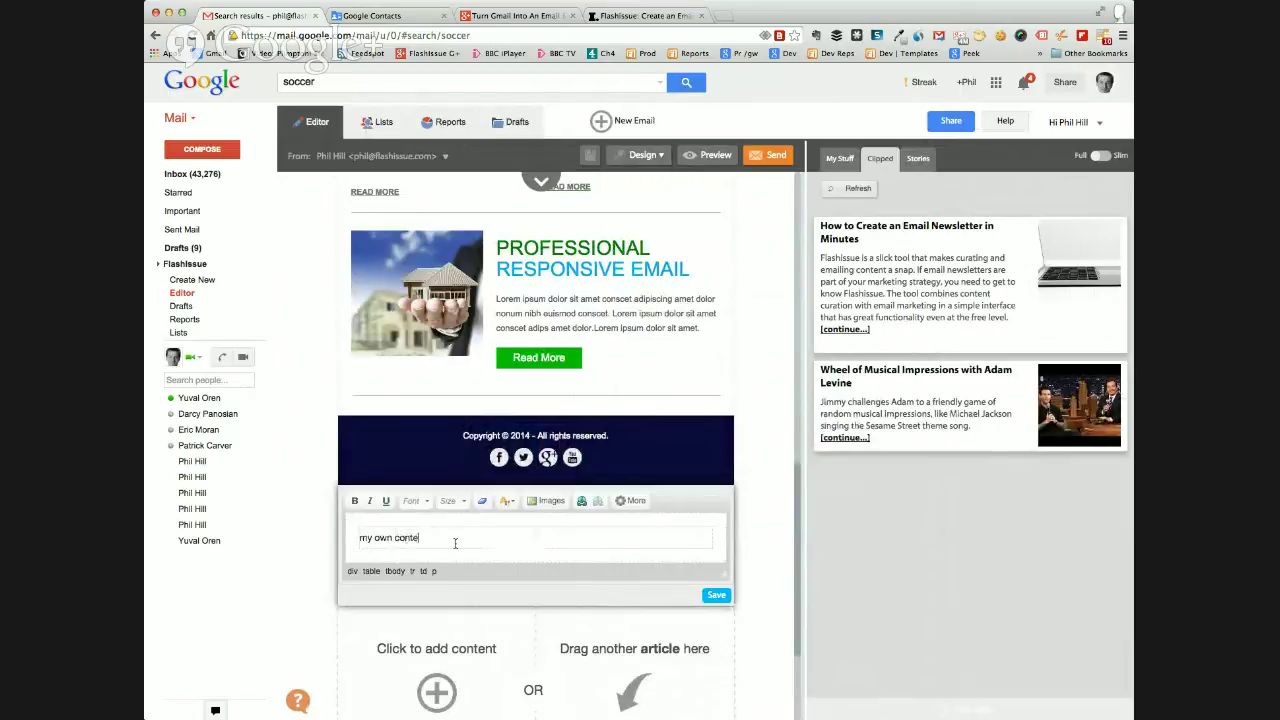
text(nt)
click(716, 594)
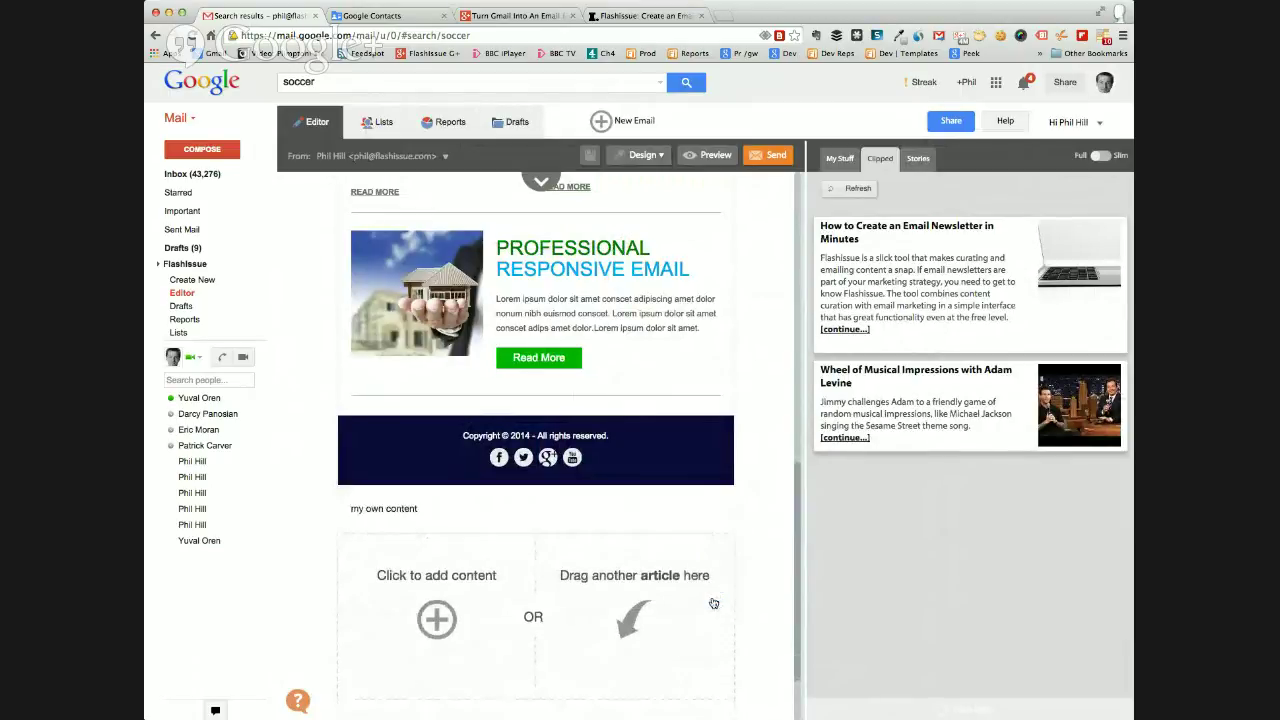
drag(508, 518, 443, 262)
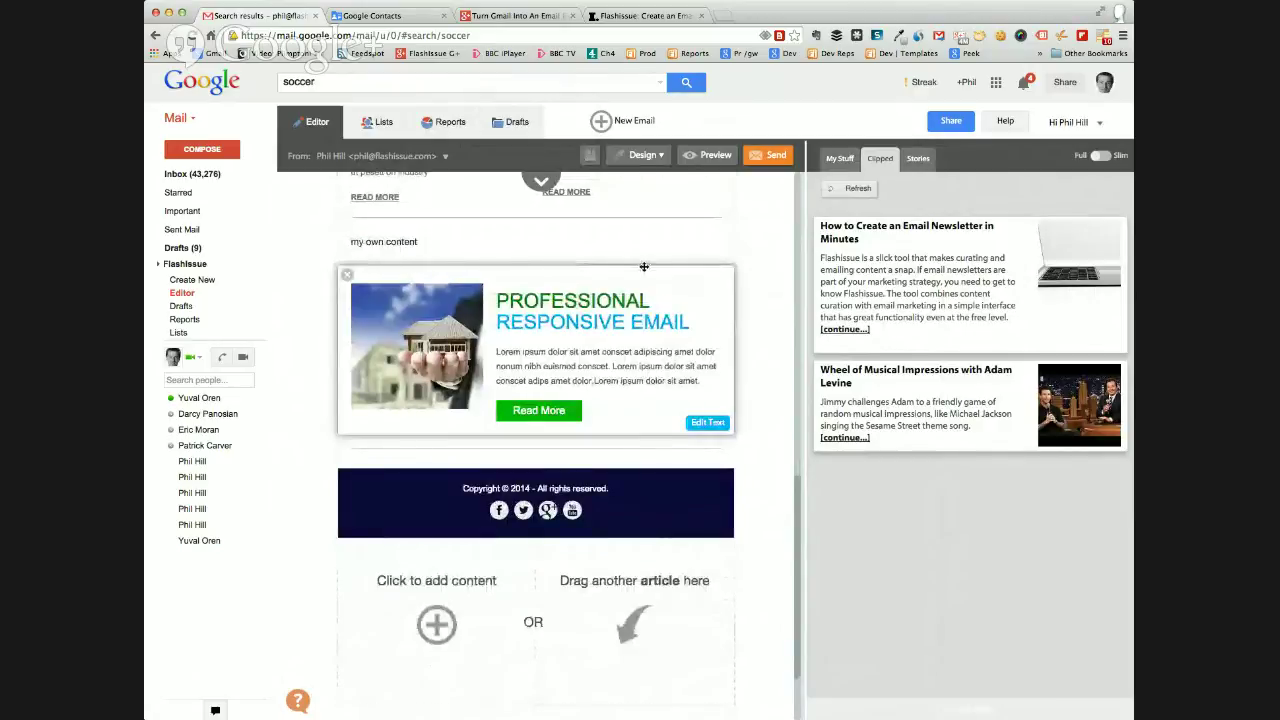
click(641, 160)
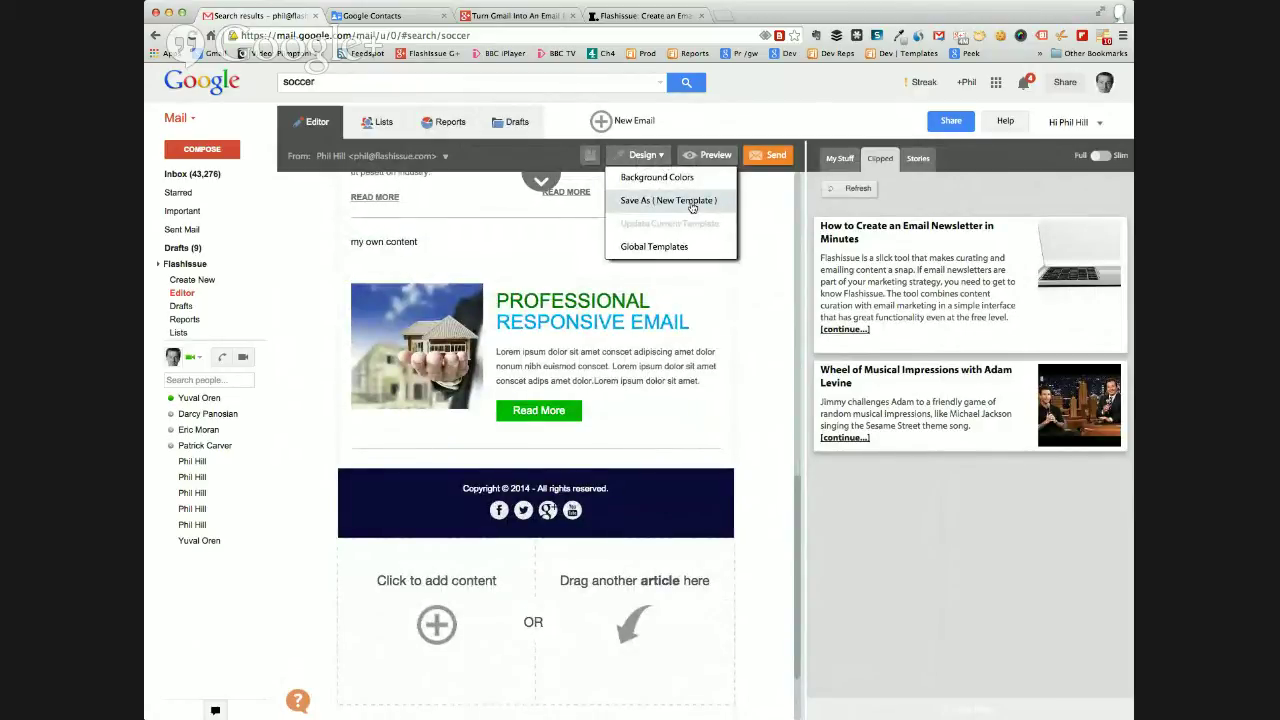
Save the email as a new template named 'Real Estate Copy' and start a New Email.
click(692, 204)
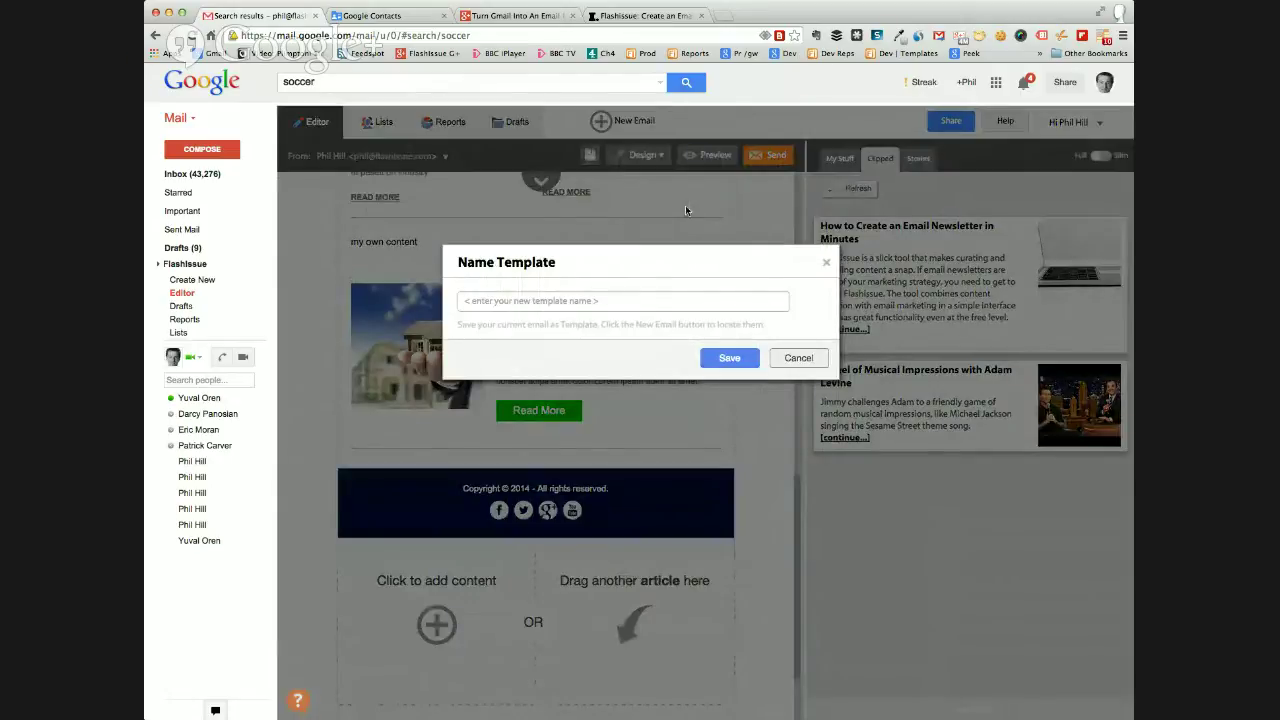
text(Real Estate Copy)
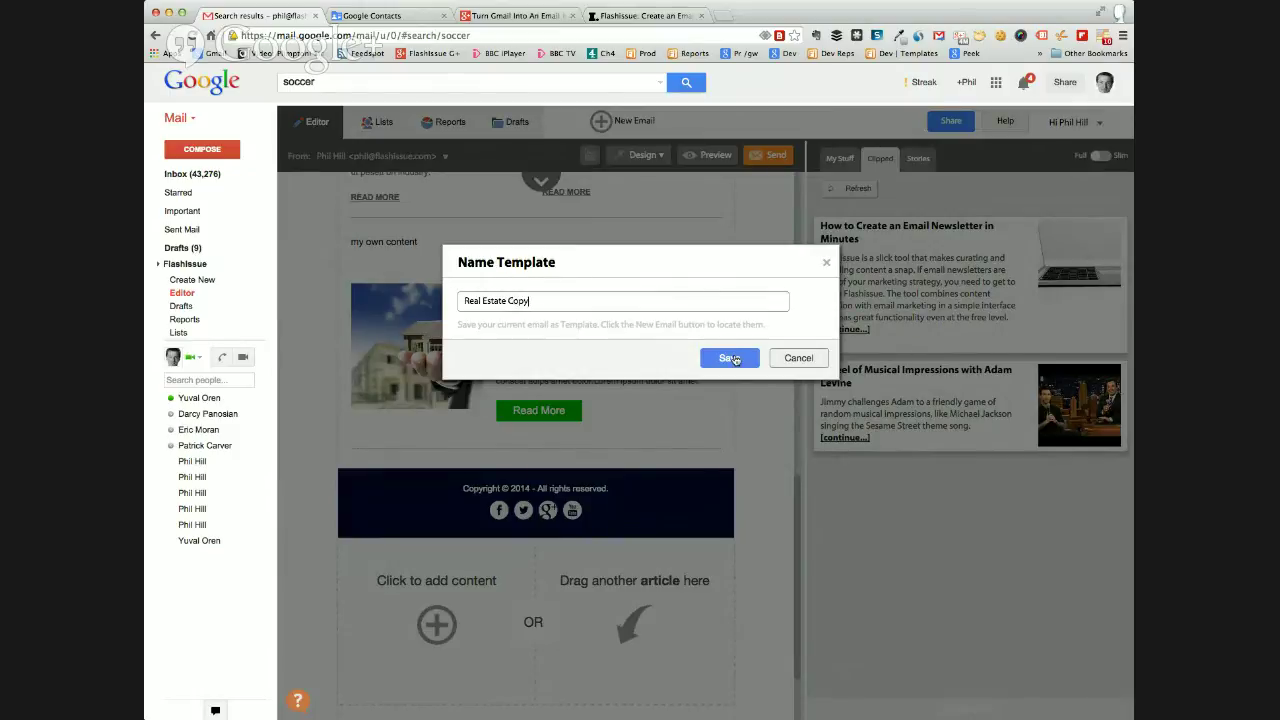
click(730, 358)
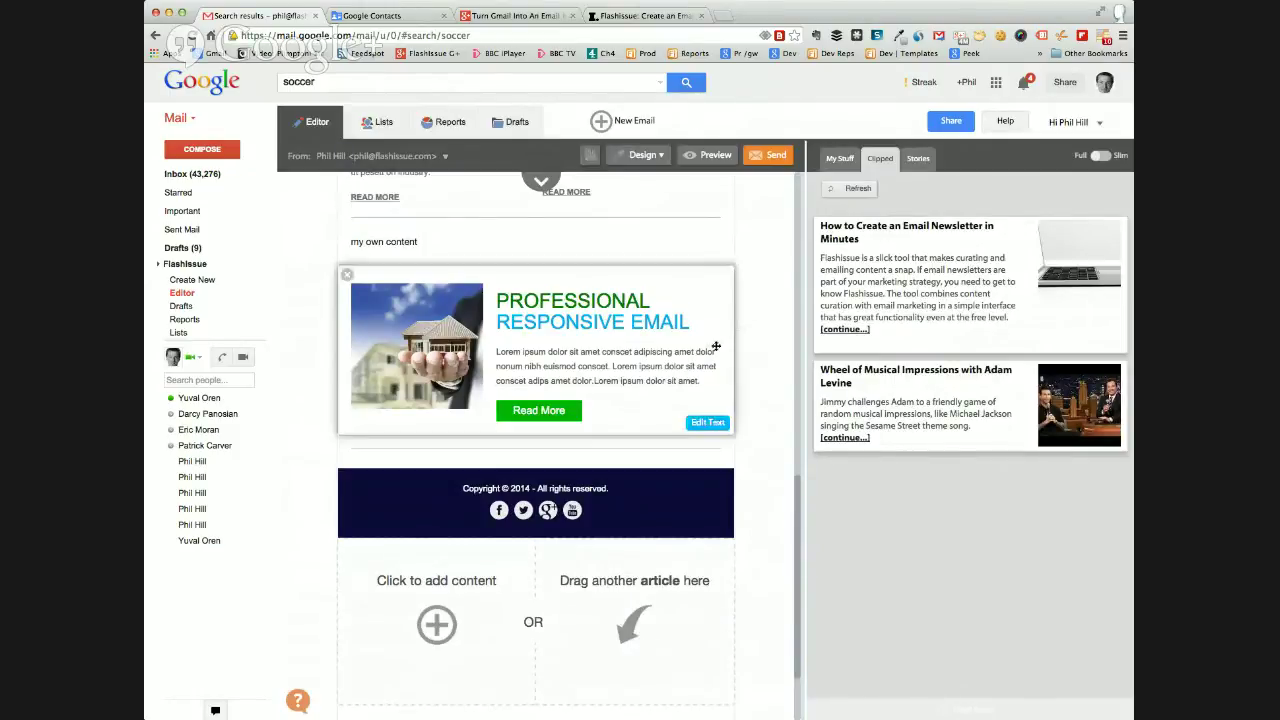
scroll(777, 349, up, 3)
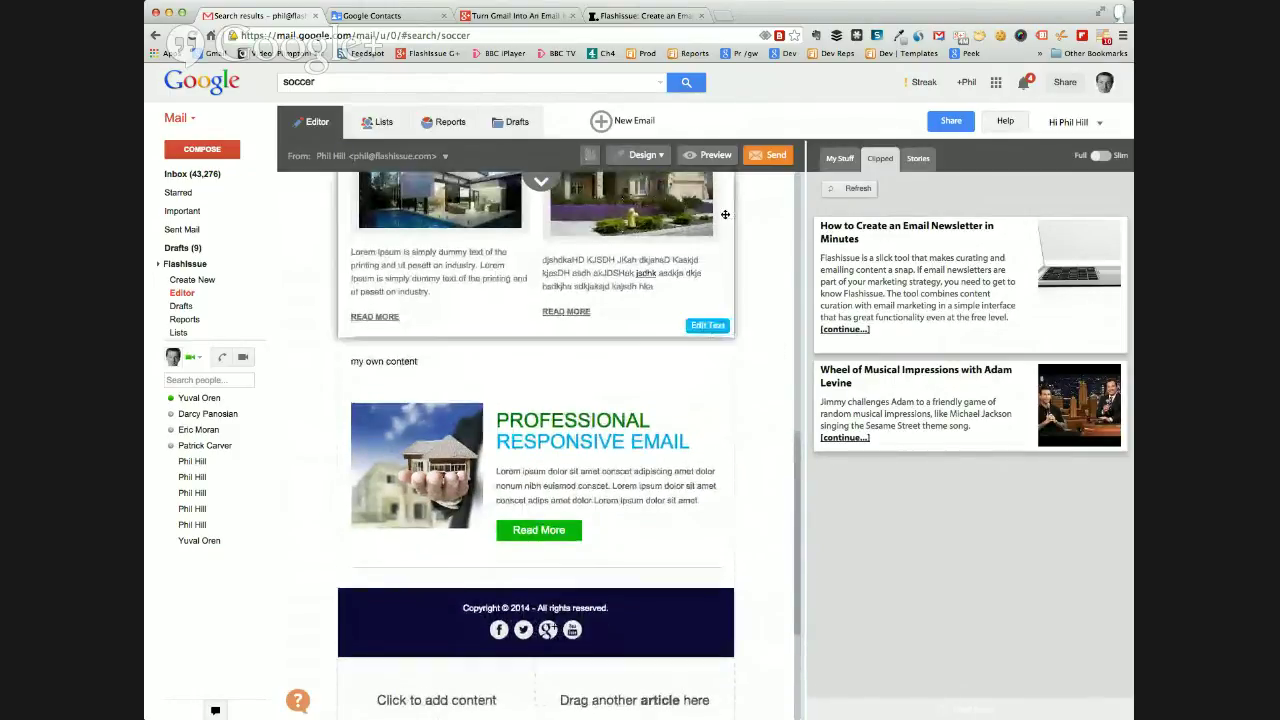
click(605, 120)
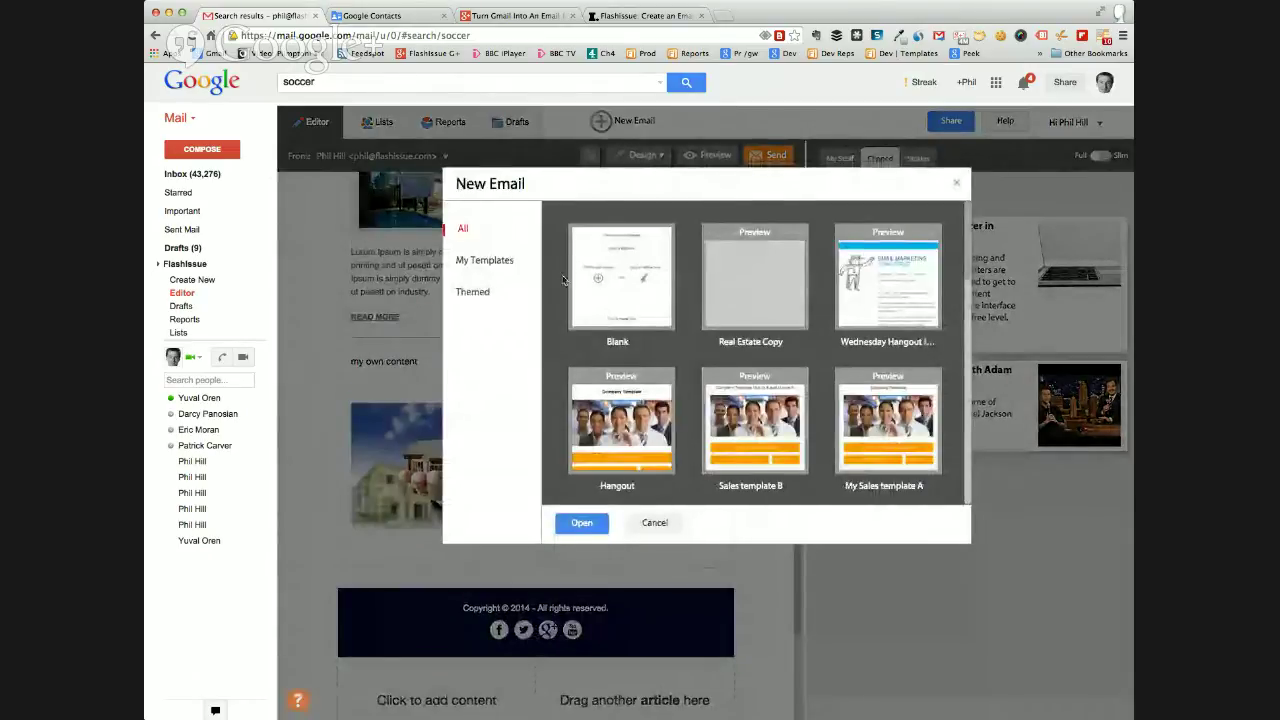
Under My Templates, preview 'Real Estate Copy', then open it as the new email.
click(488, 262)
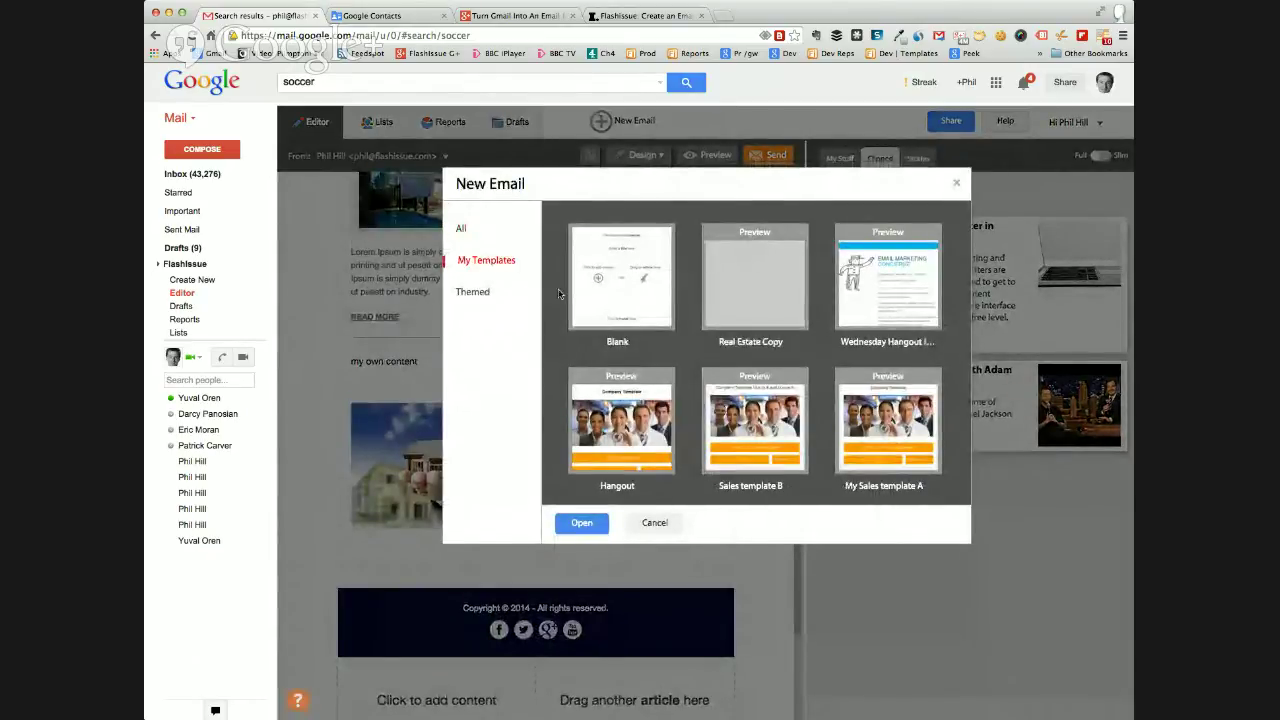
click(752, 233)
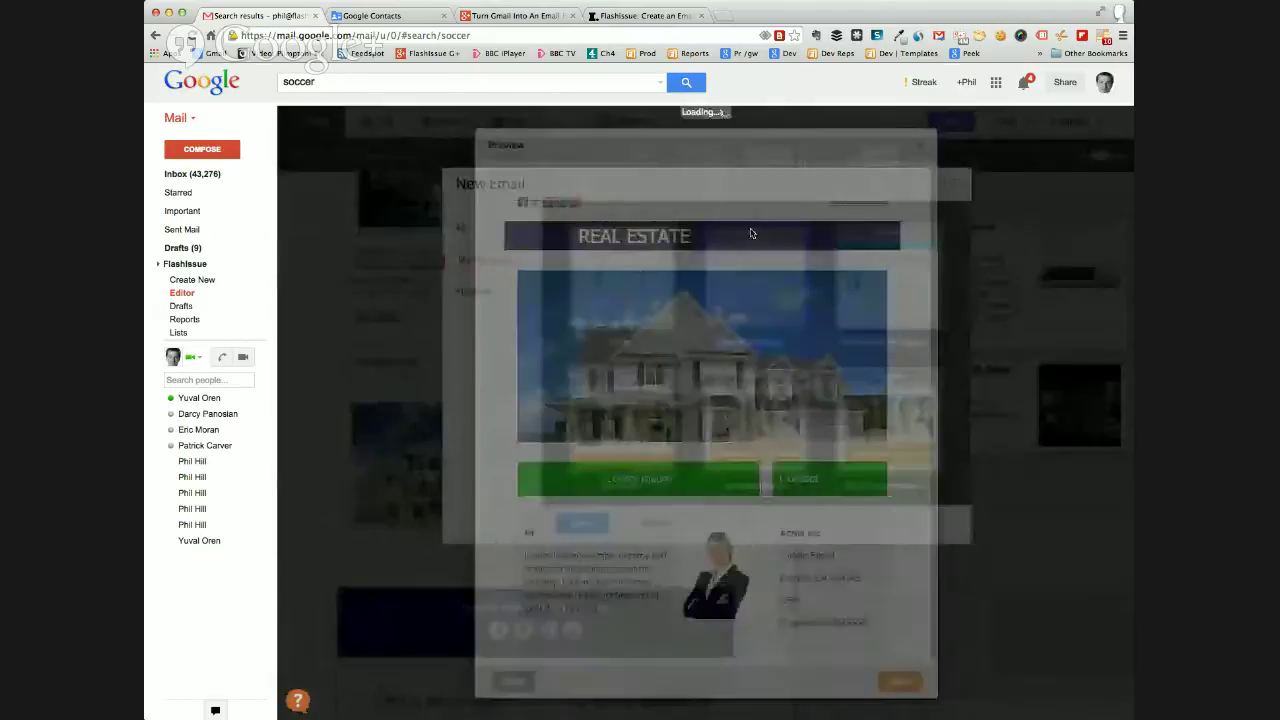
scroll(758, 350, down, 10)
scroll(758, 350, up, 10)
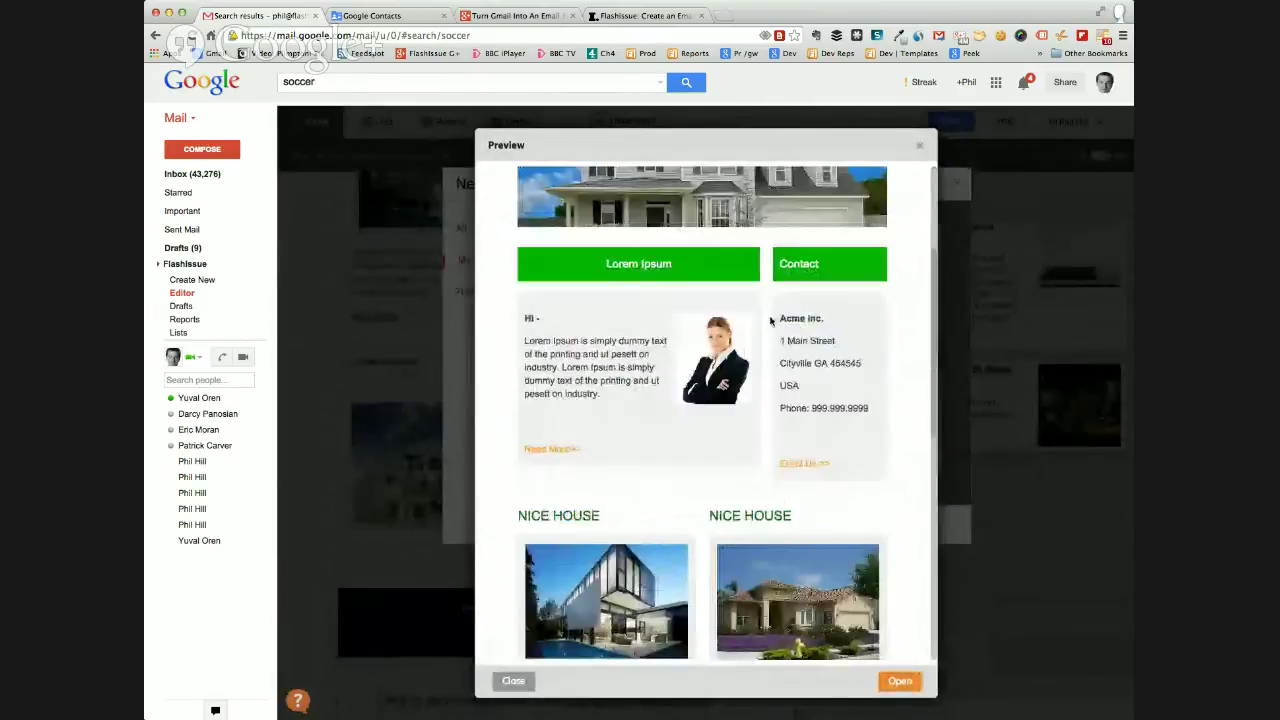
click(916, 146)
mouse_move(776, 290)
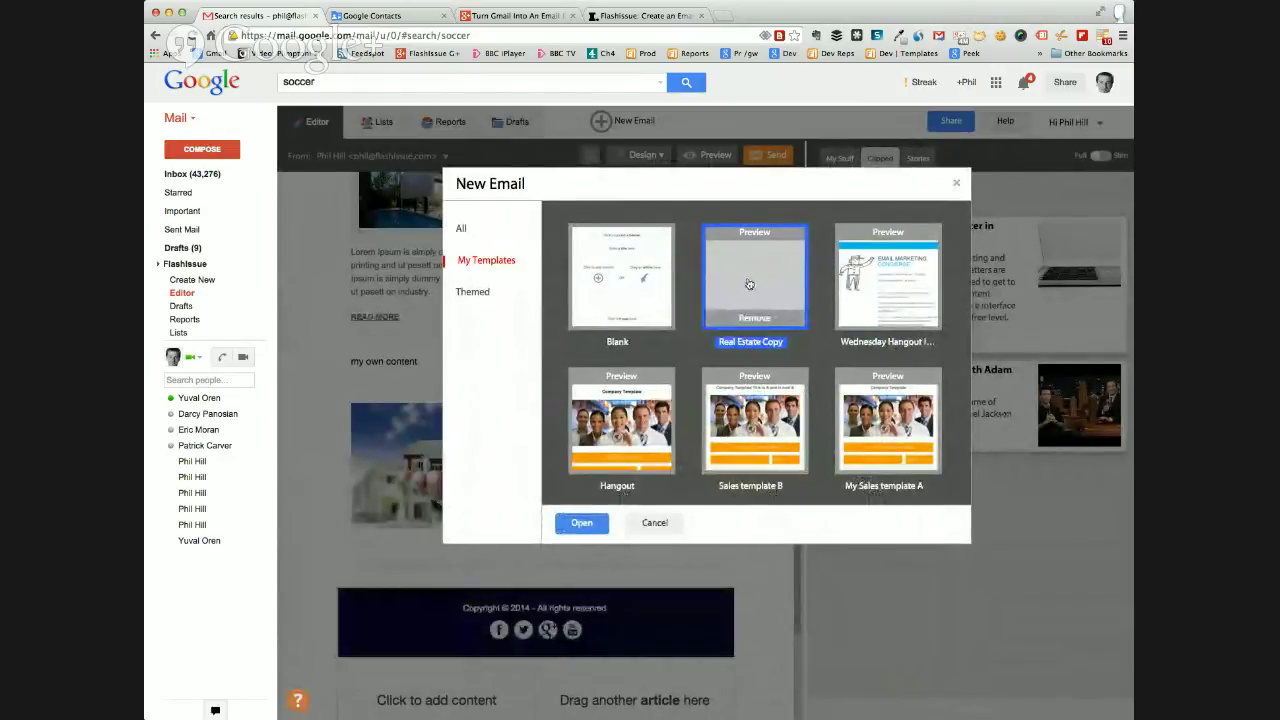
click(655, 523)
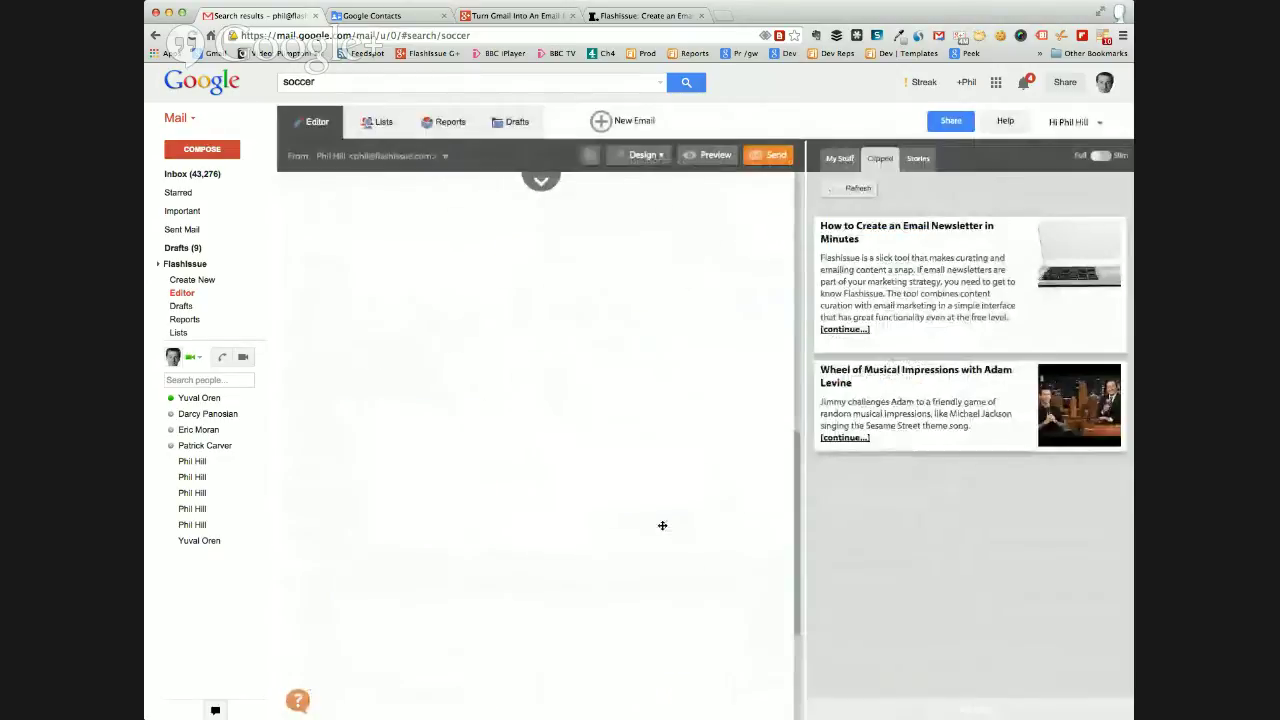
scroll(652, 376, down, 10)
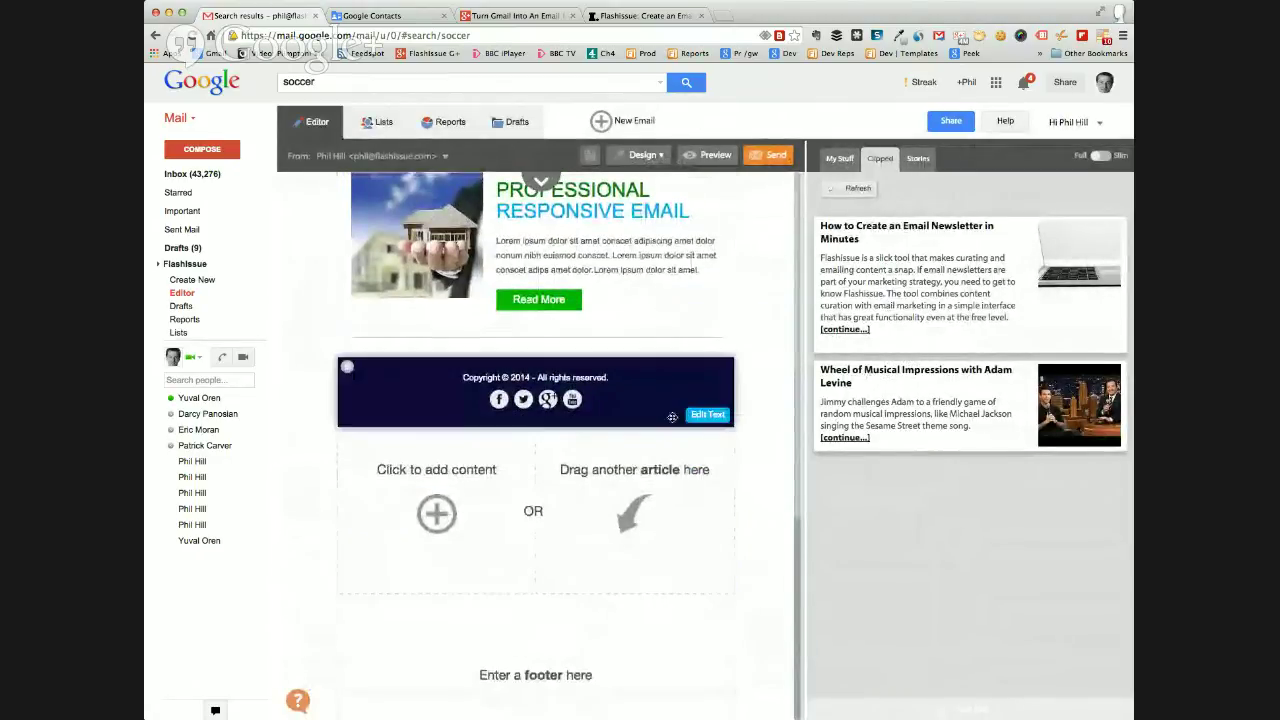
click(707, 414)
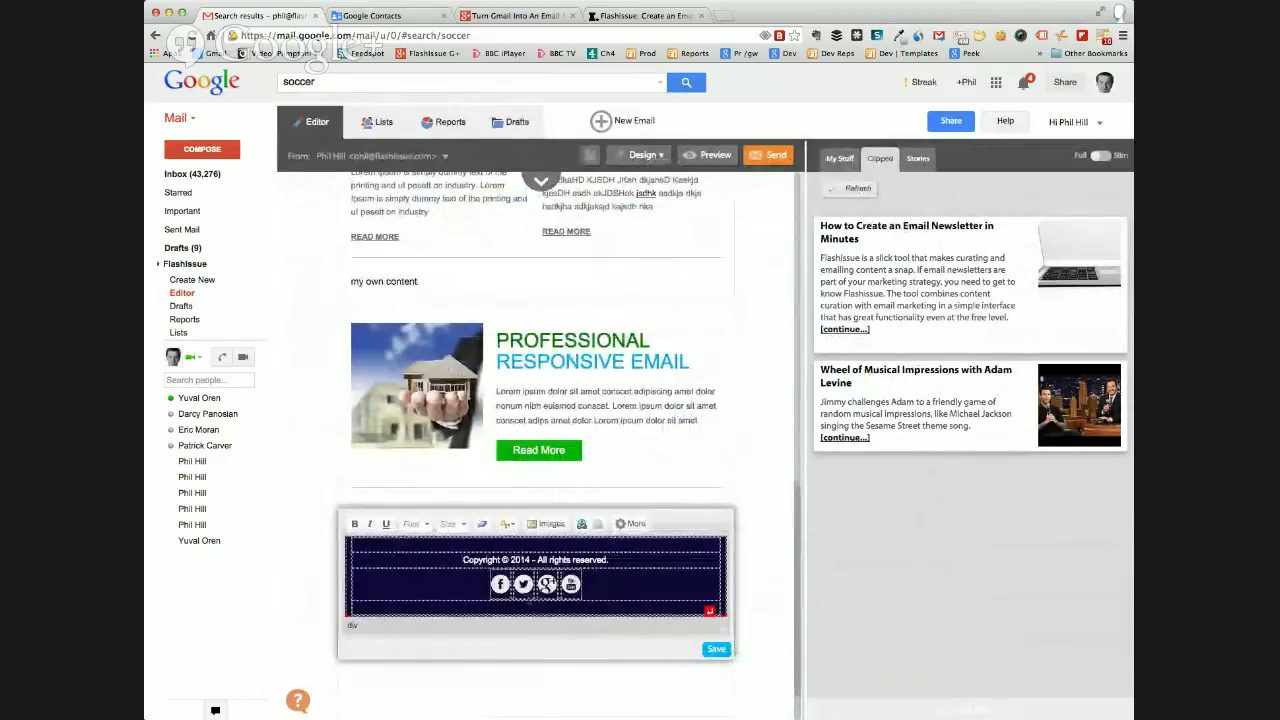
click(500, 584)
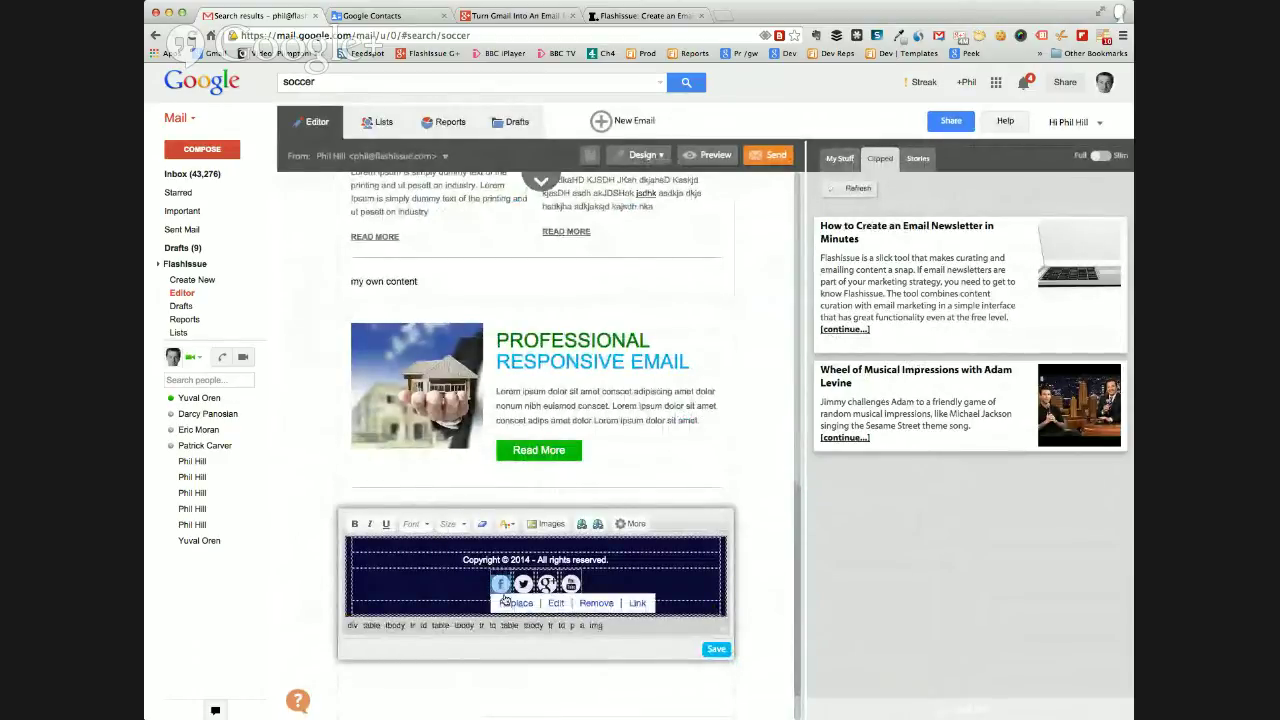
click(637, 603)
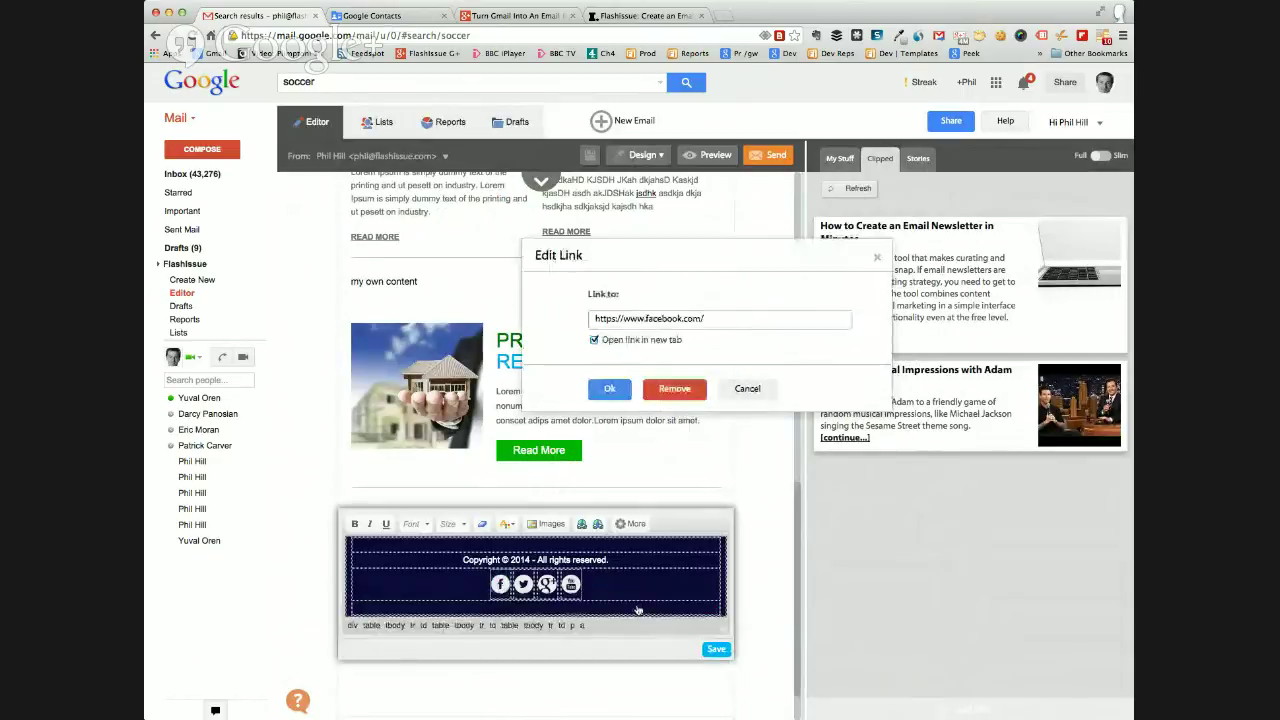
click(716, 318)
text(flashissue)
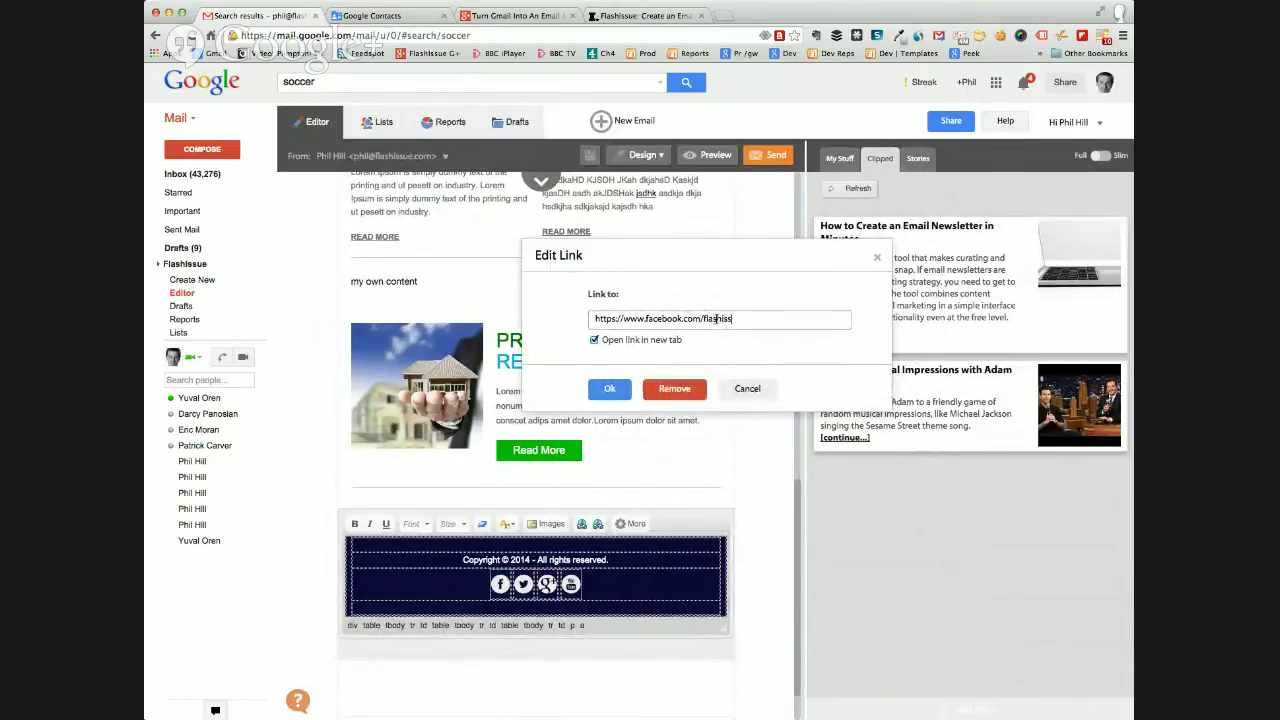
click(609, 388)
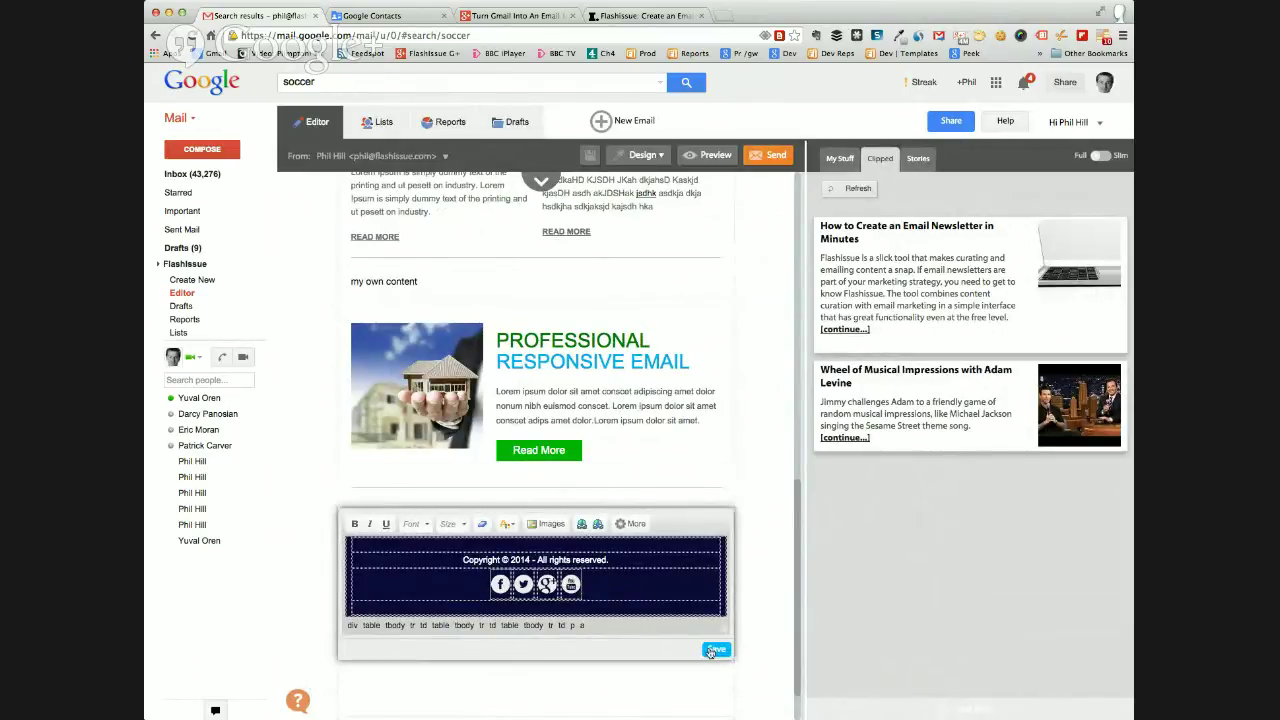
click(714, 650)
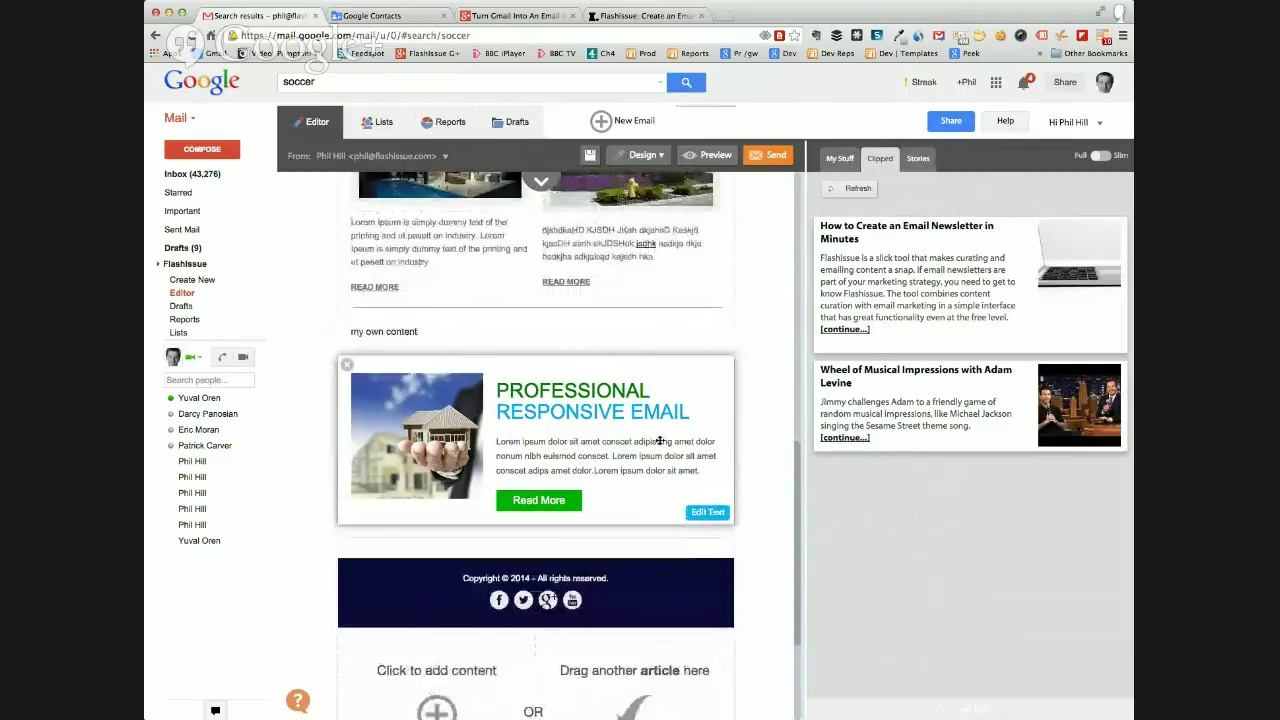
Drag the email newsletter and Wheel of Musical Impressions clipped articles into the email, then open the video's page.
scroll(660, 441, up, 2)
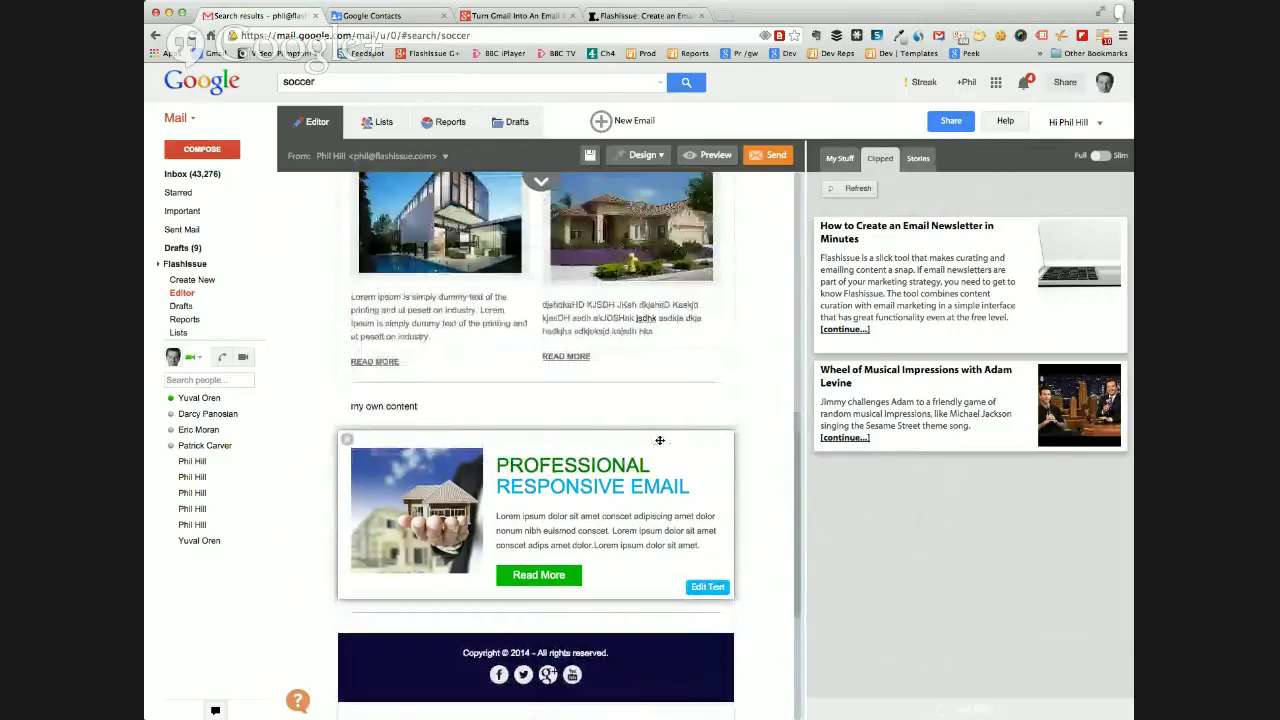
drag(895, 301, 720, 395)
drag(888, 278, 812, 308)
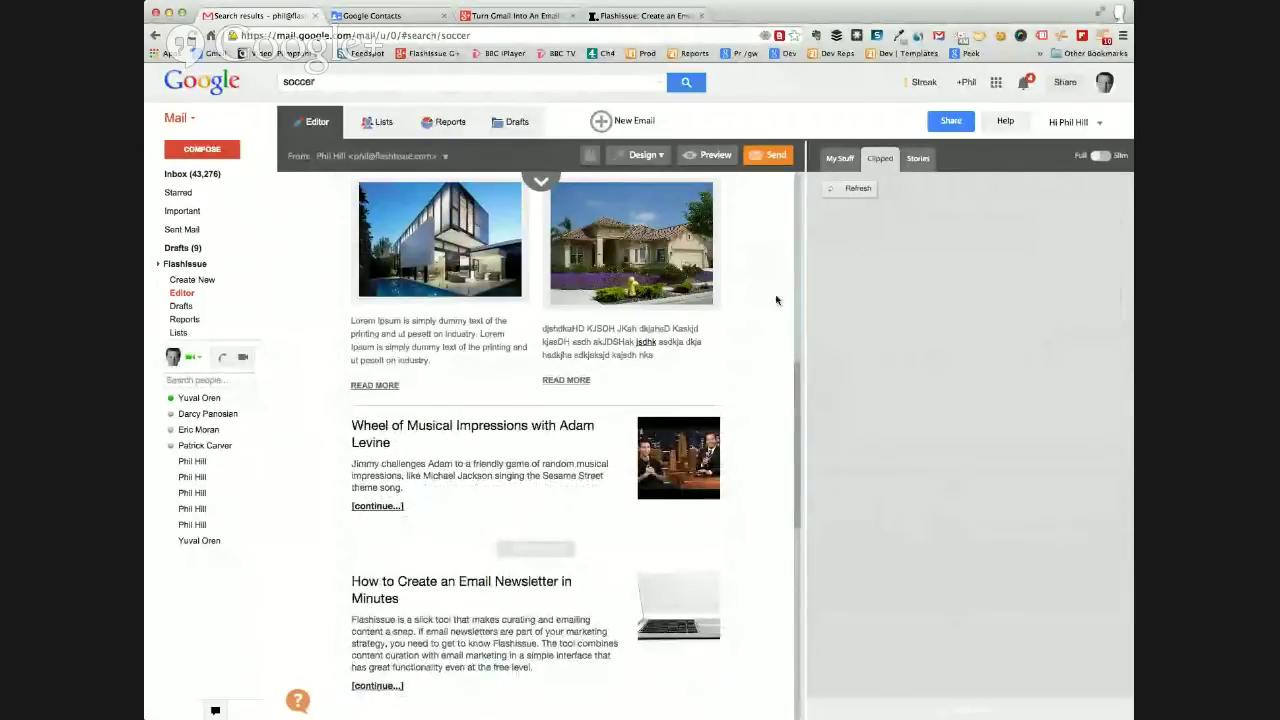
mouse_move(491, 484)
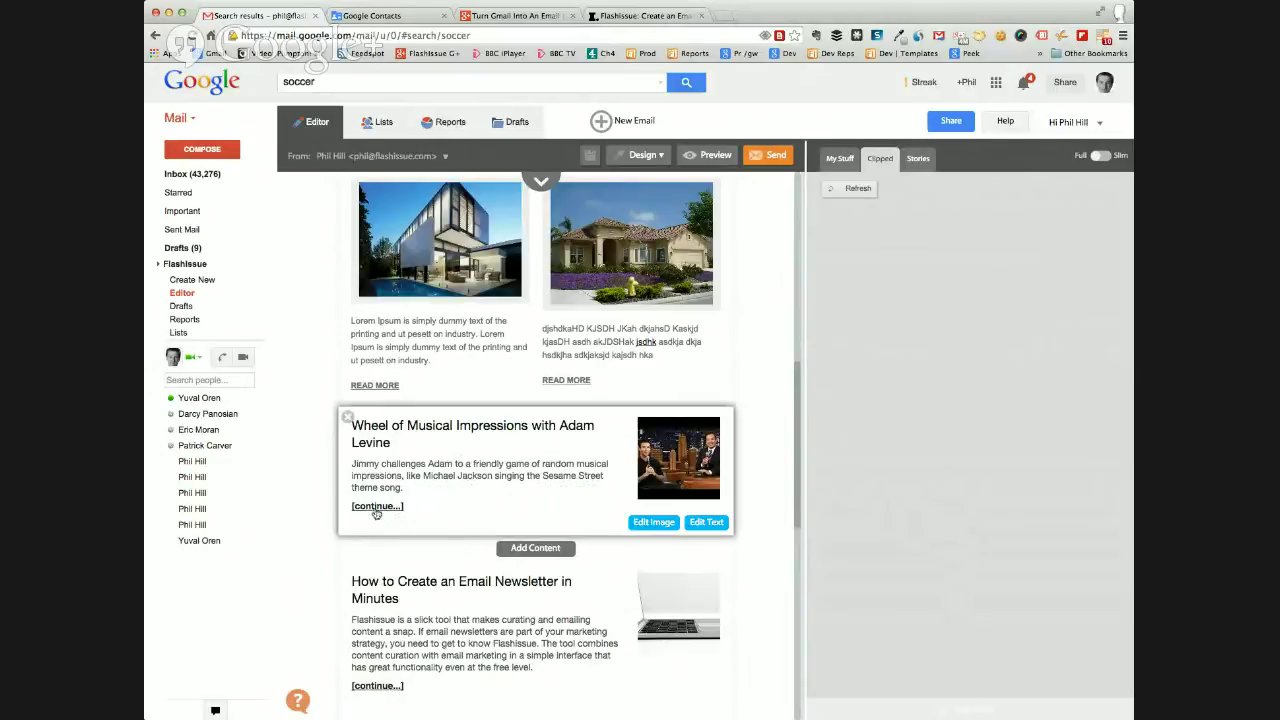
click(377, 507)
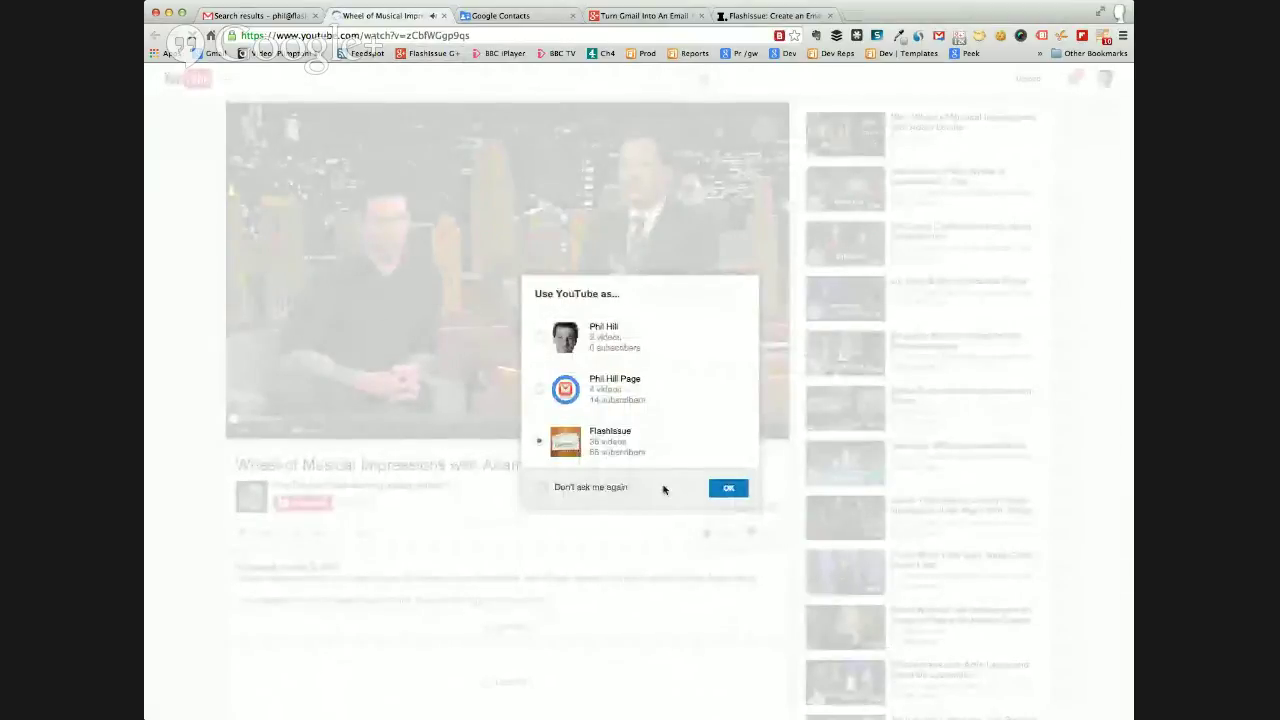
Dismiss YouTube's account prompt, pause the musical impressions video, and return to the Gmail tab.
click(728, 487)
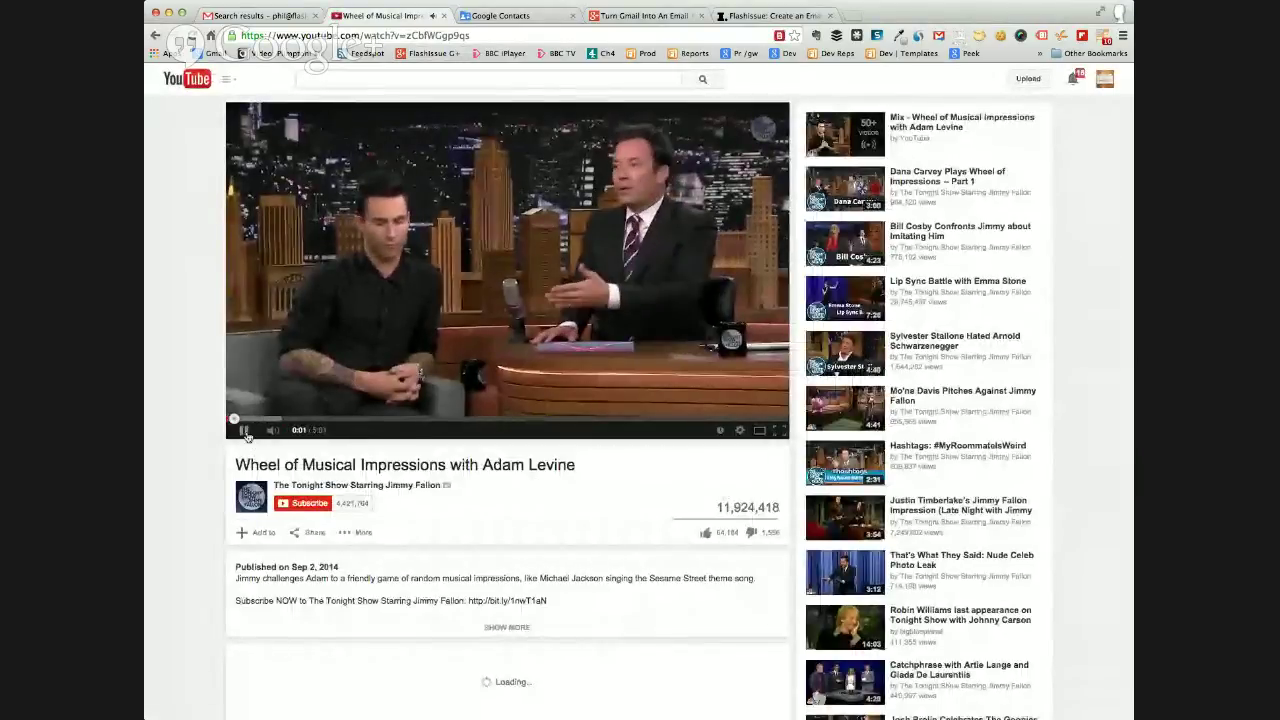
click(244, 430)
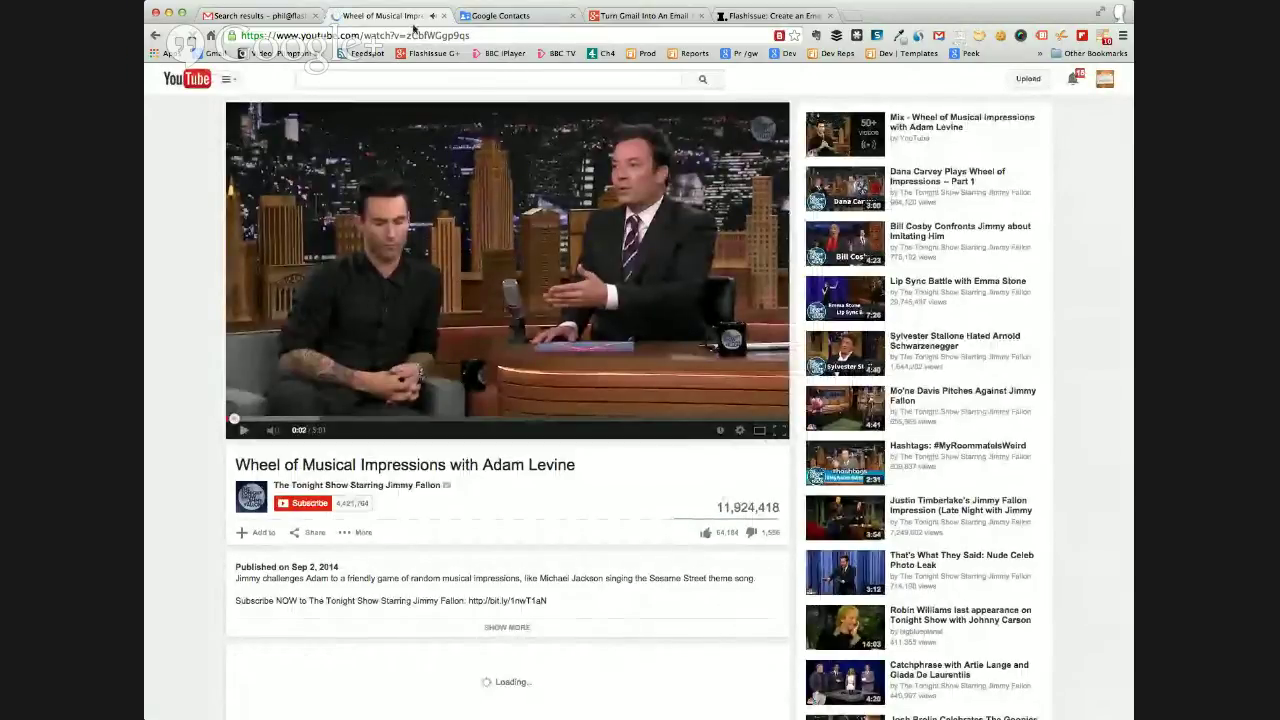
click(270, 17)
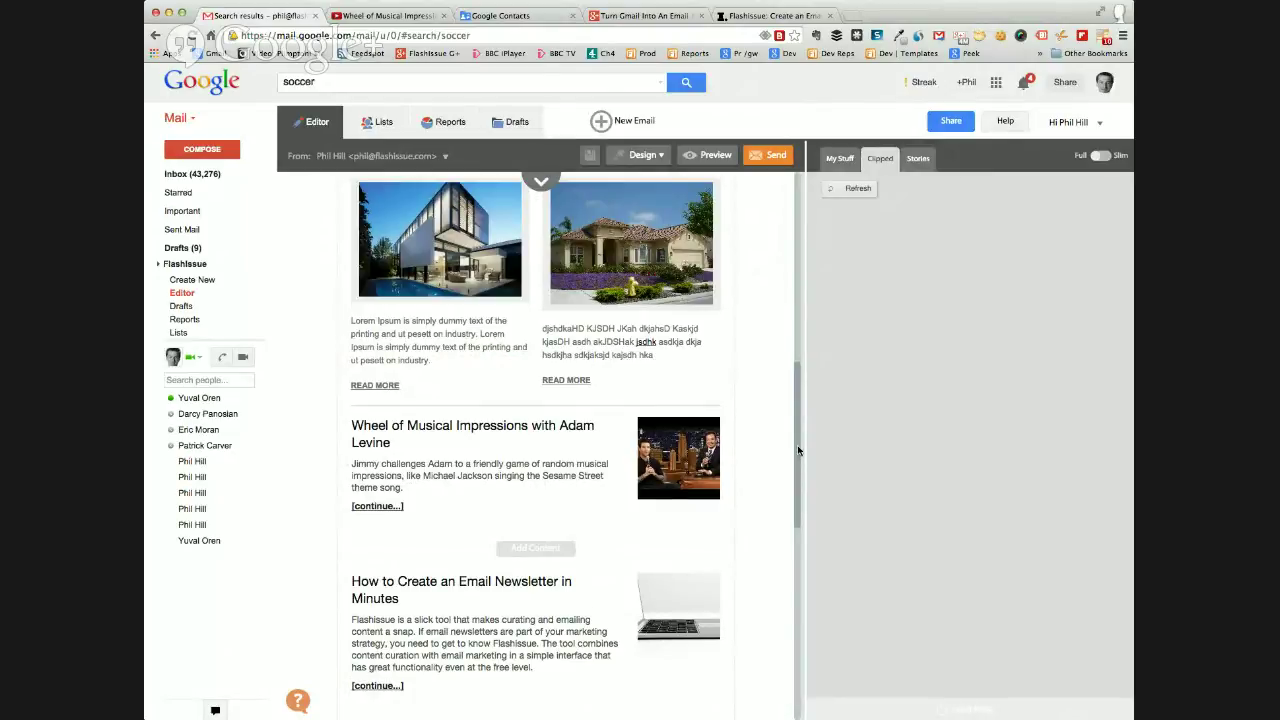
Open the 'my own content' block below the newsletter article for text editing.
mouse_move(699, 449)
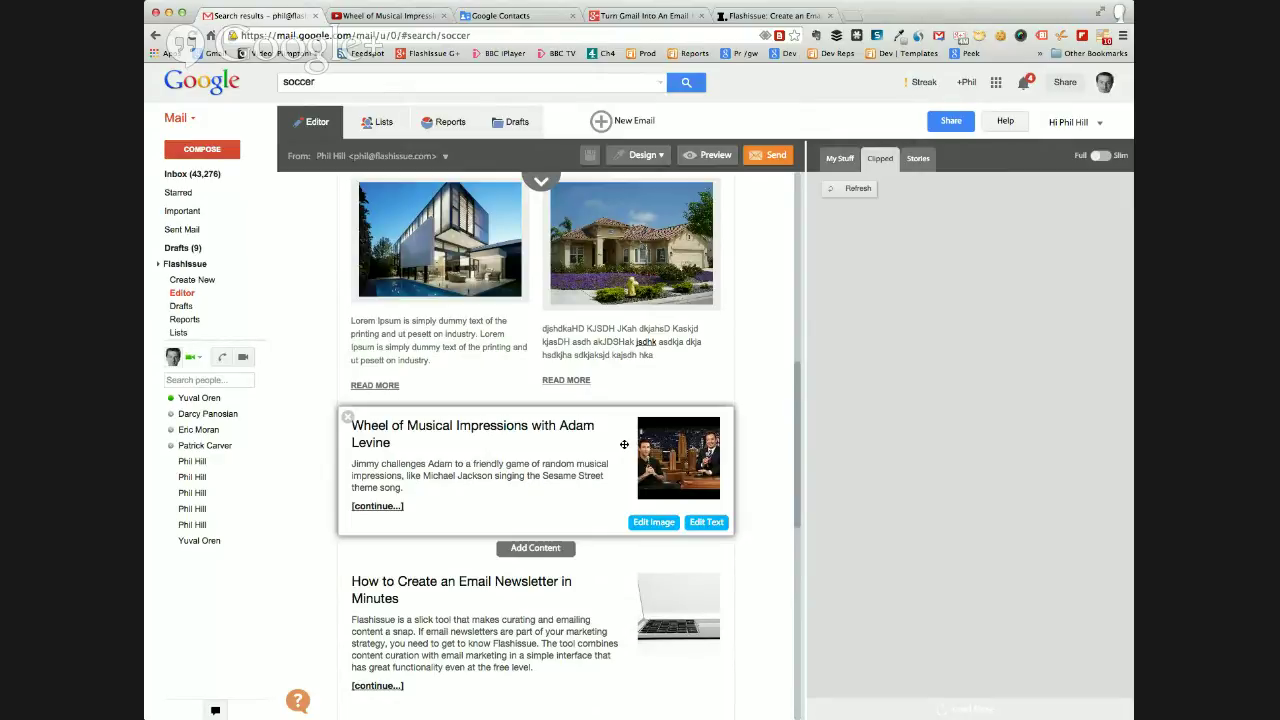
scroll(588, 486, down, 4)
scroll(551, 397, up, 1)
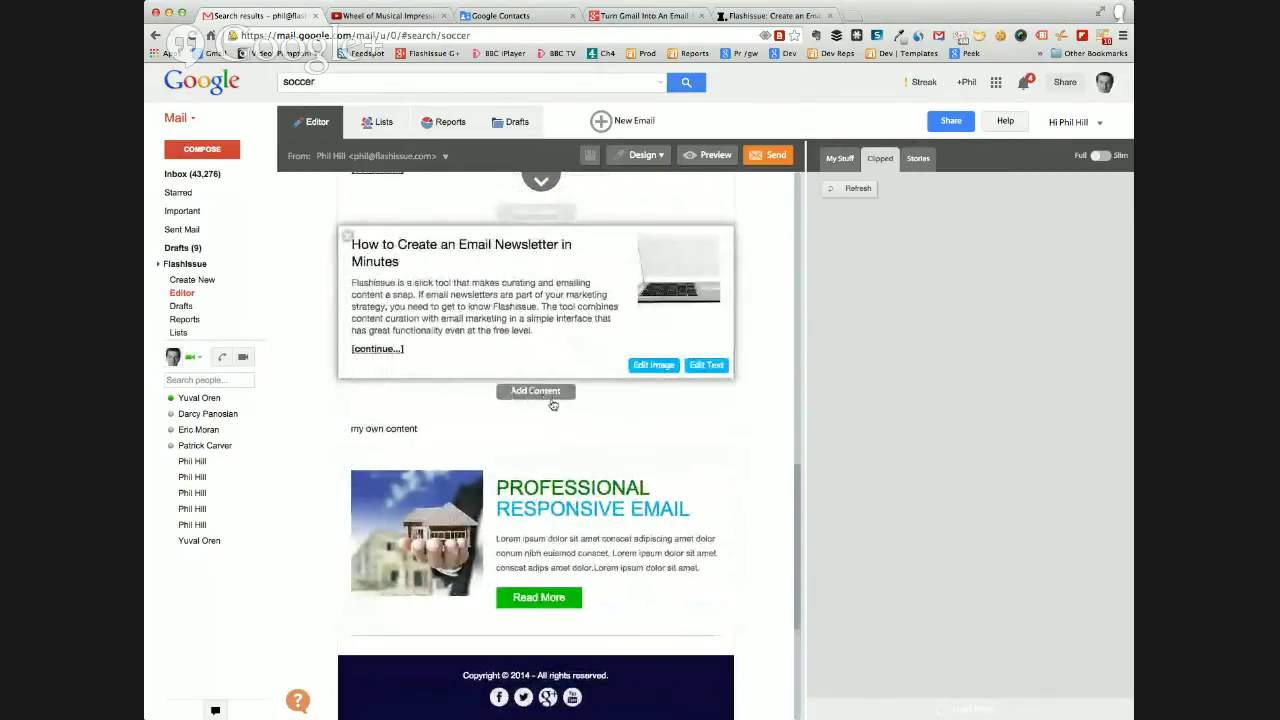
click(707, 442)
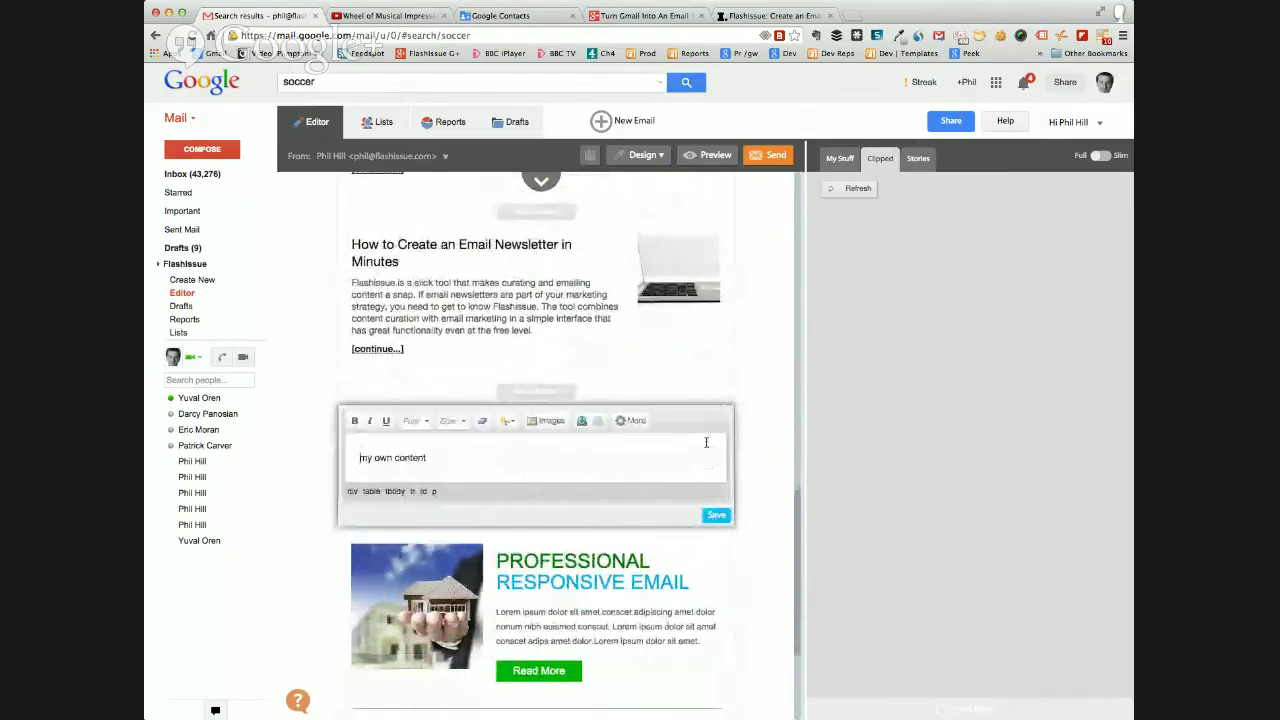
On a new line below 'my own content', insert the clapperboard image from a web search for 'video'.
click(486, 458)
key(Return)
click(533, 421)
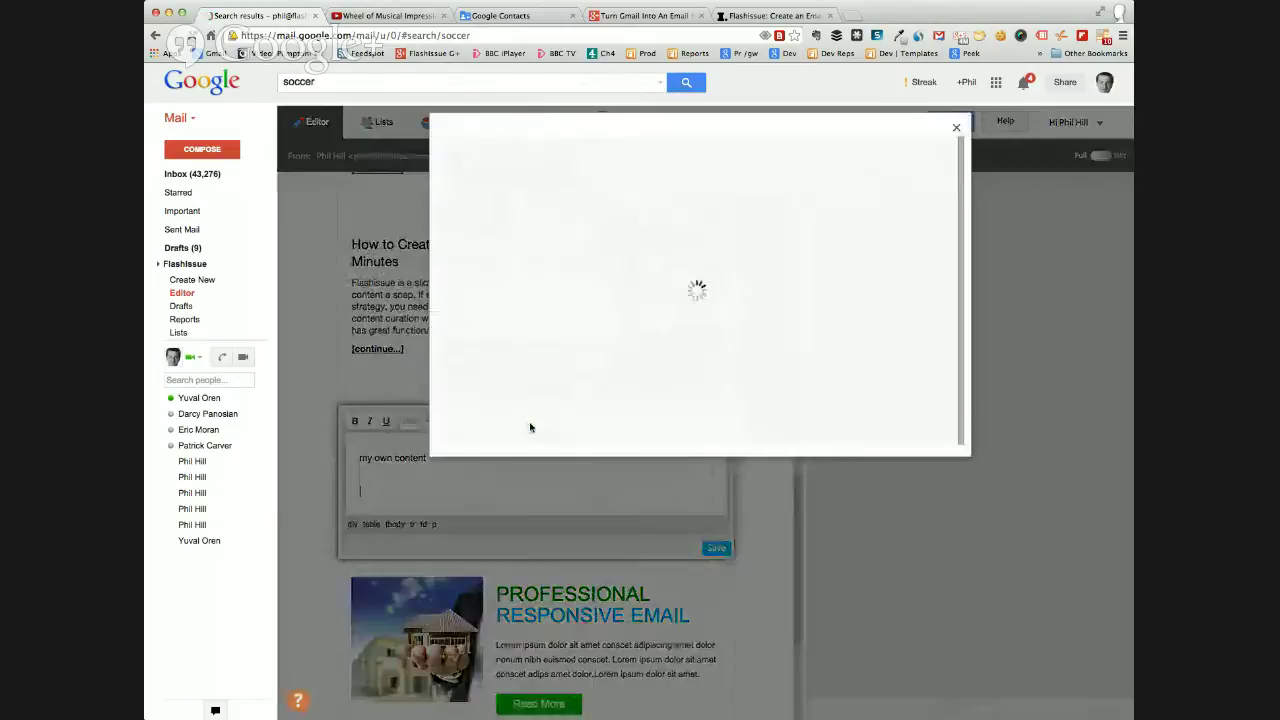
click(497, 192)
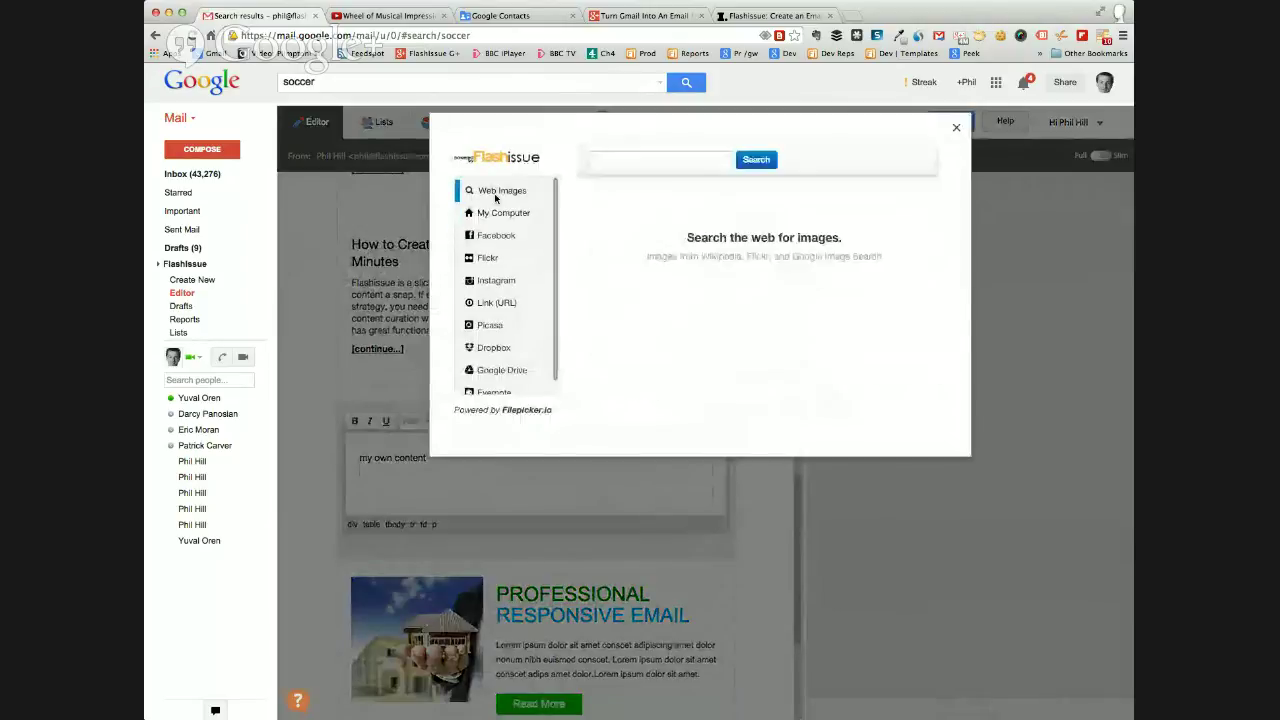
click(609, 162)
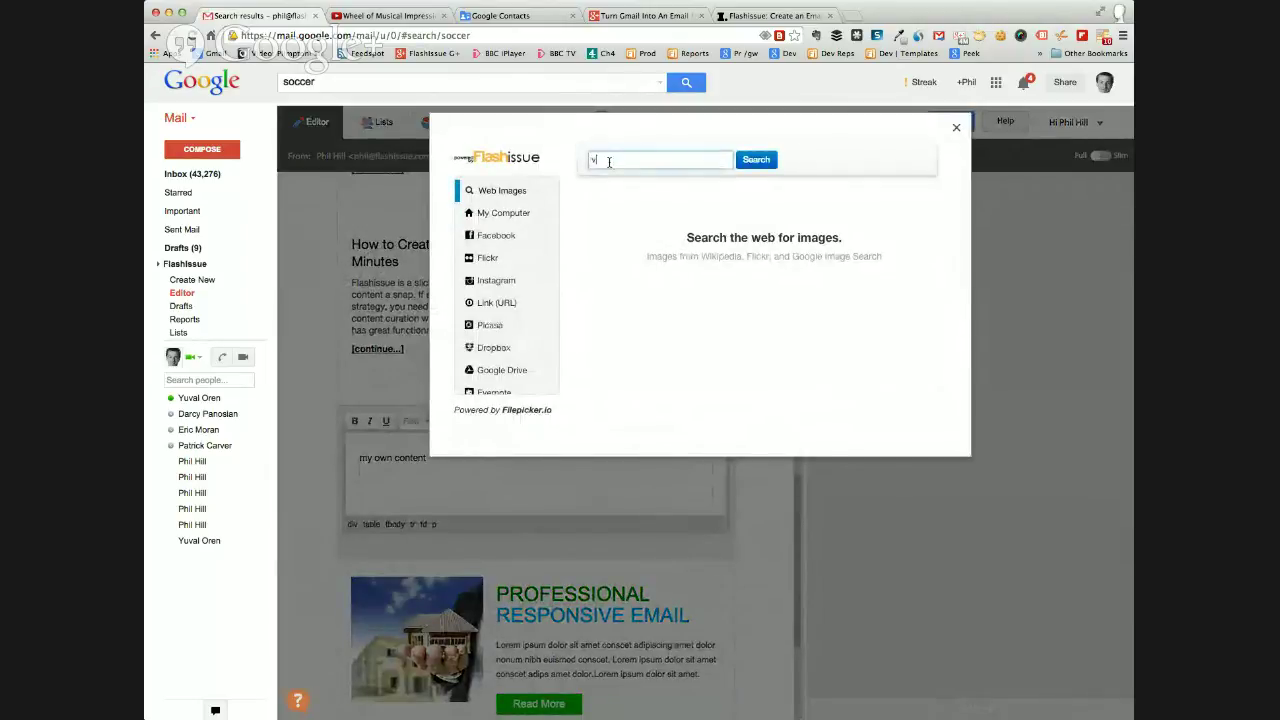
text(video)
key(Return)
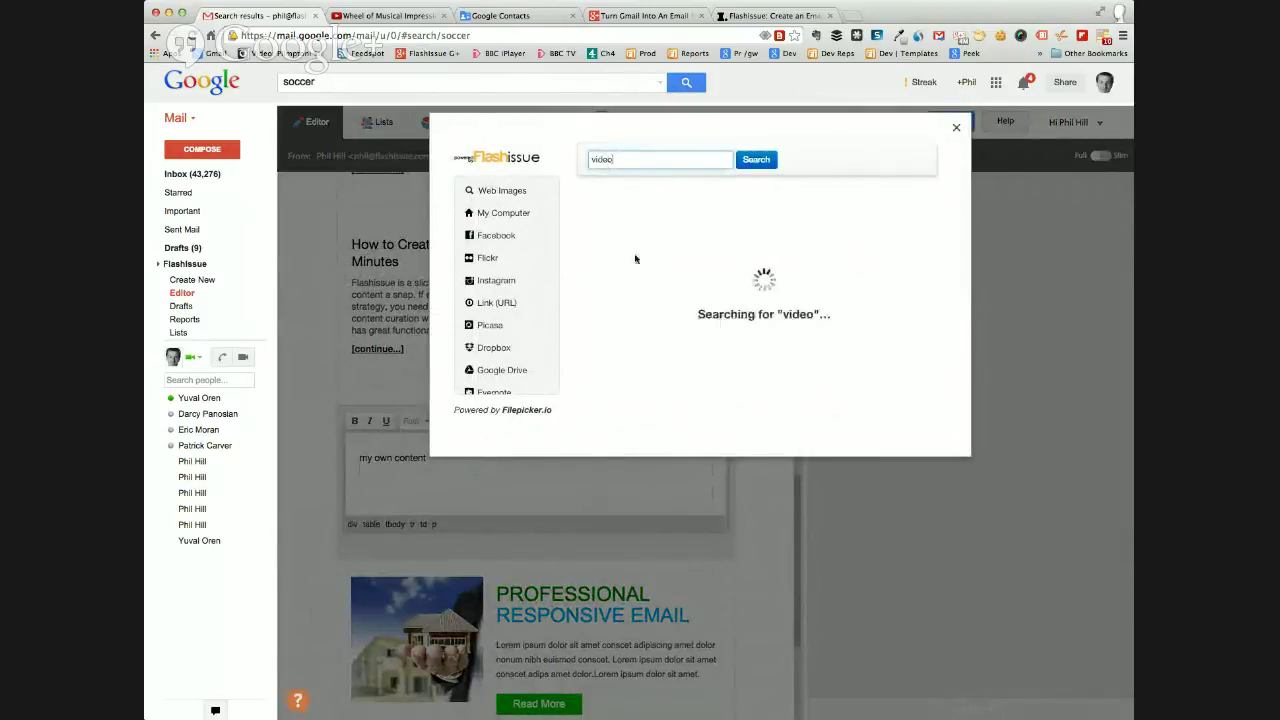
click(635, 238)
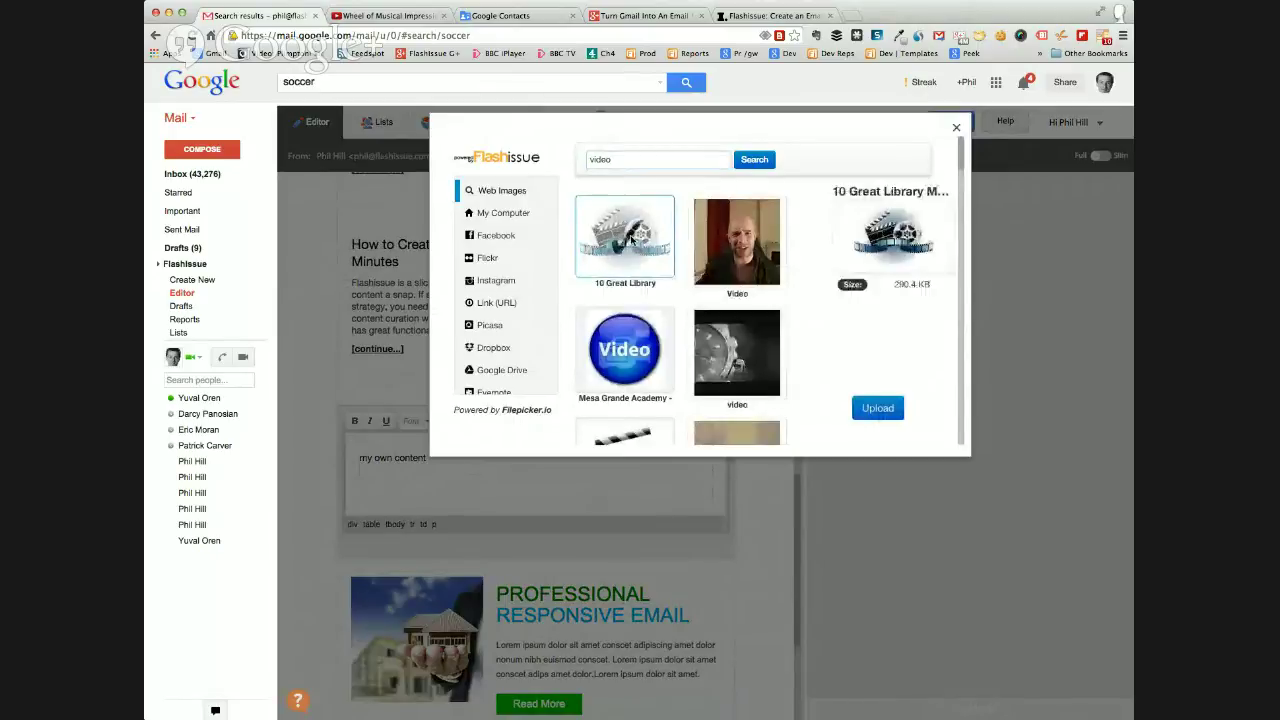
click(877, 409)
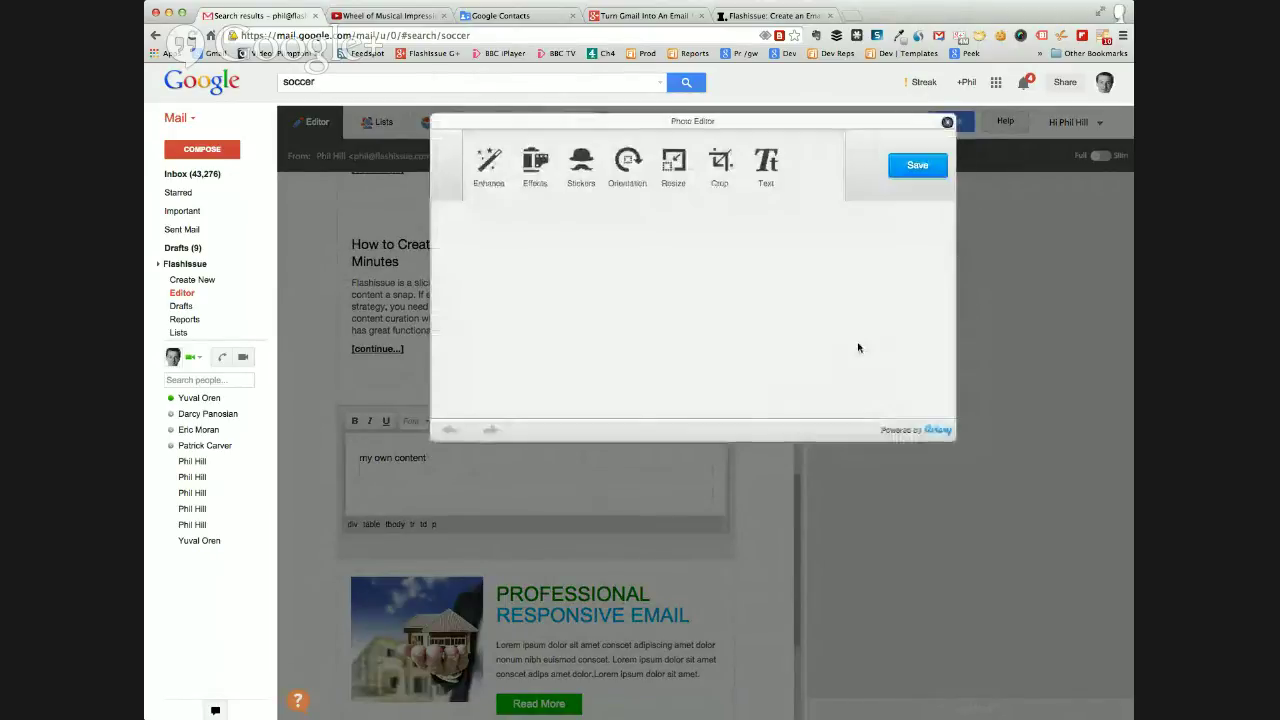
click(917, 169)
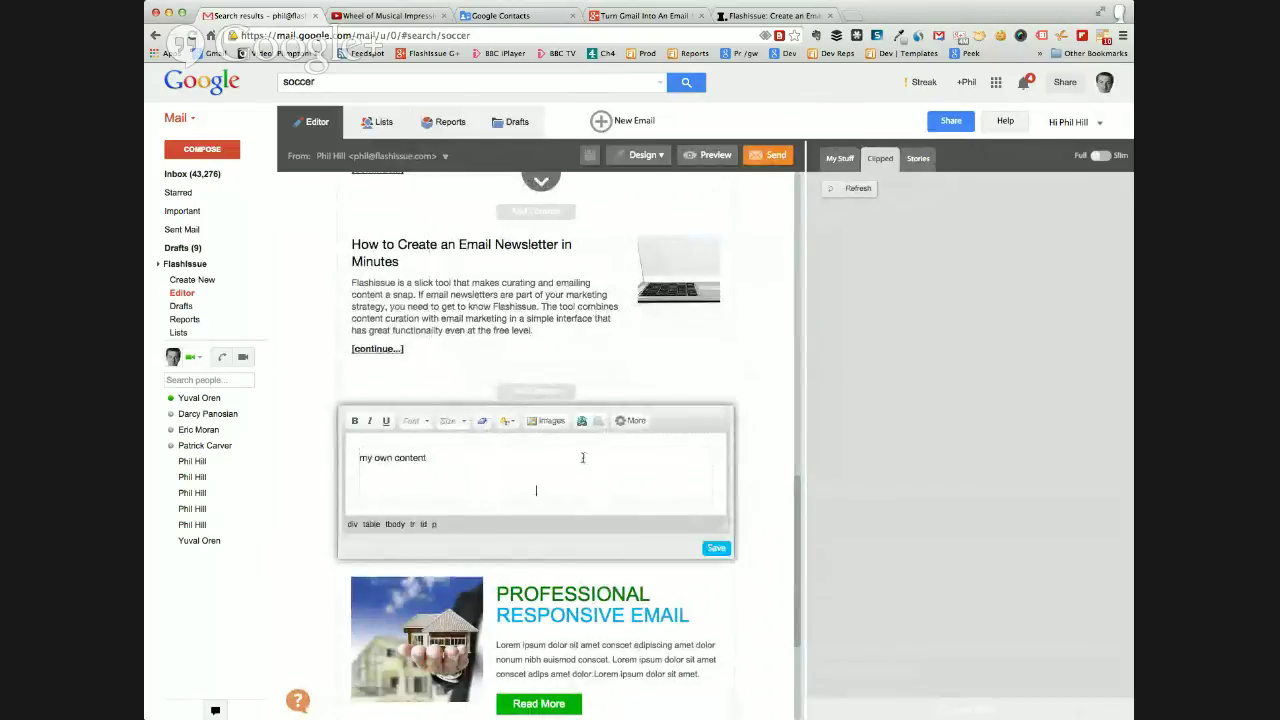
Link the film-reel image to the Wheel of Musical Impressions YouTube URL, opening in a new tab.
scroll(558, 545, down, 2)
click(560, 540)
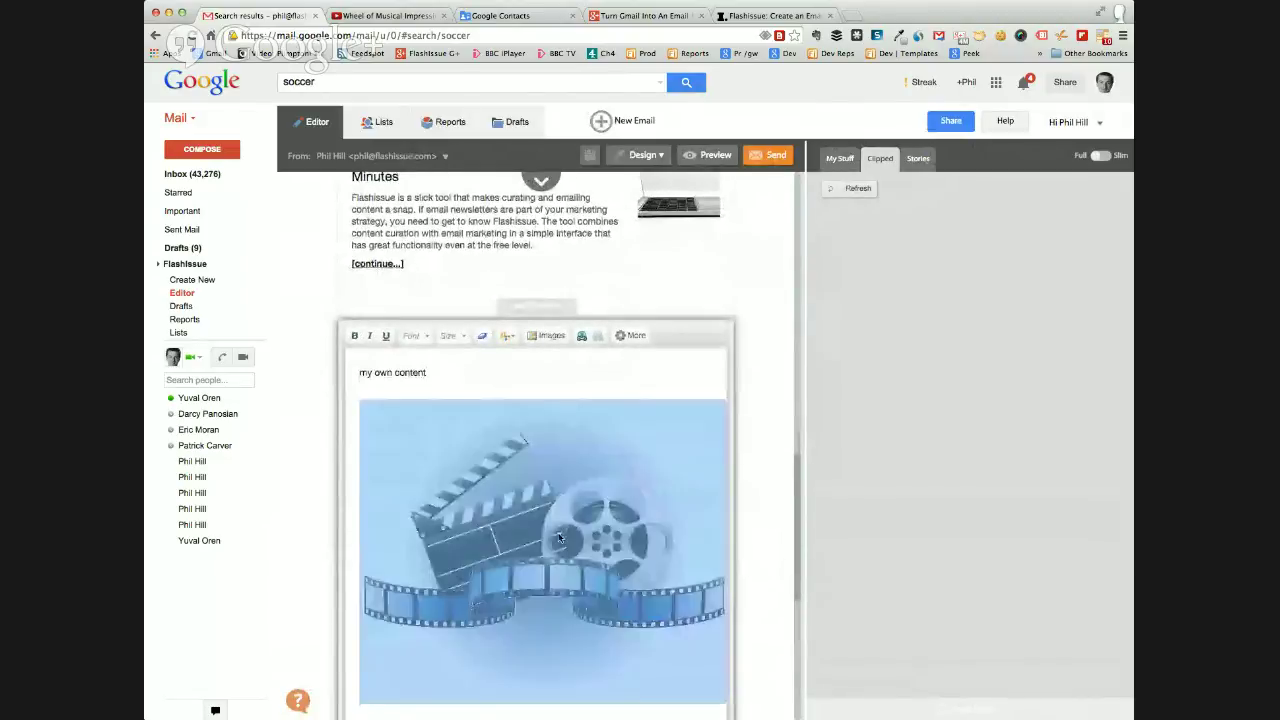
scroll(558, 549, down, 3)
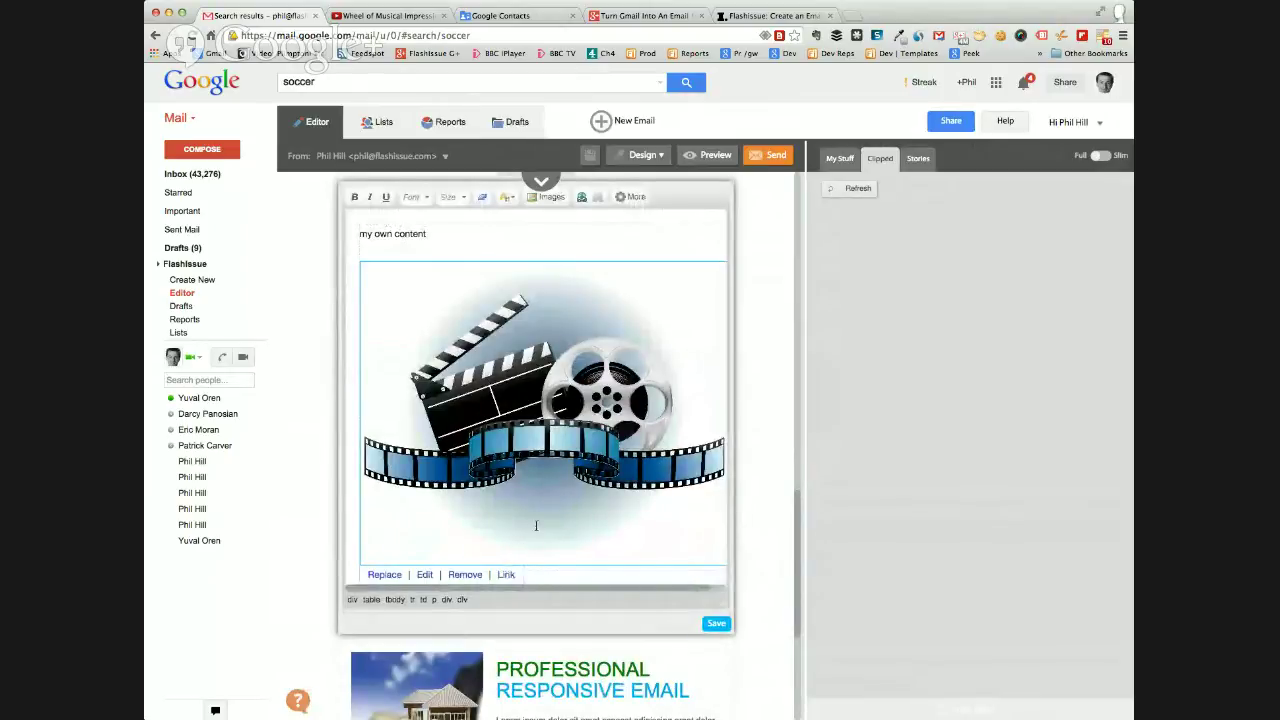
scroll(560, 482, right, 2)
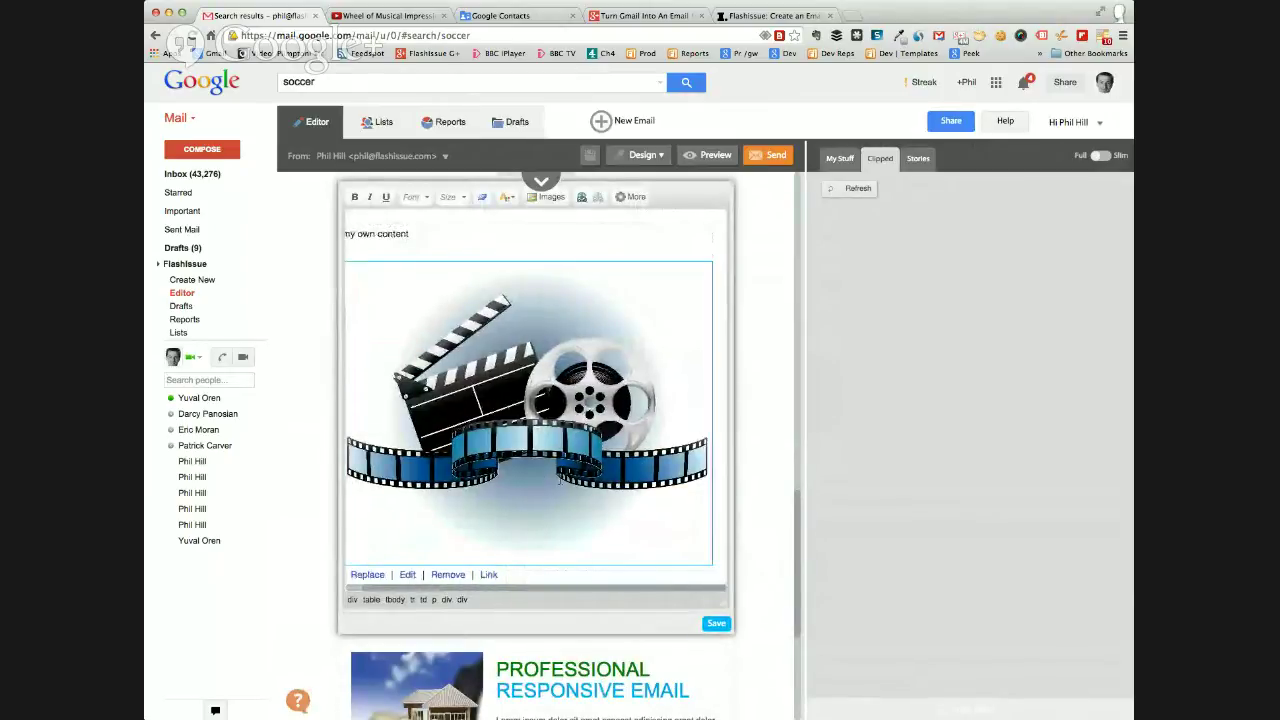
click(488, 574)
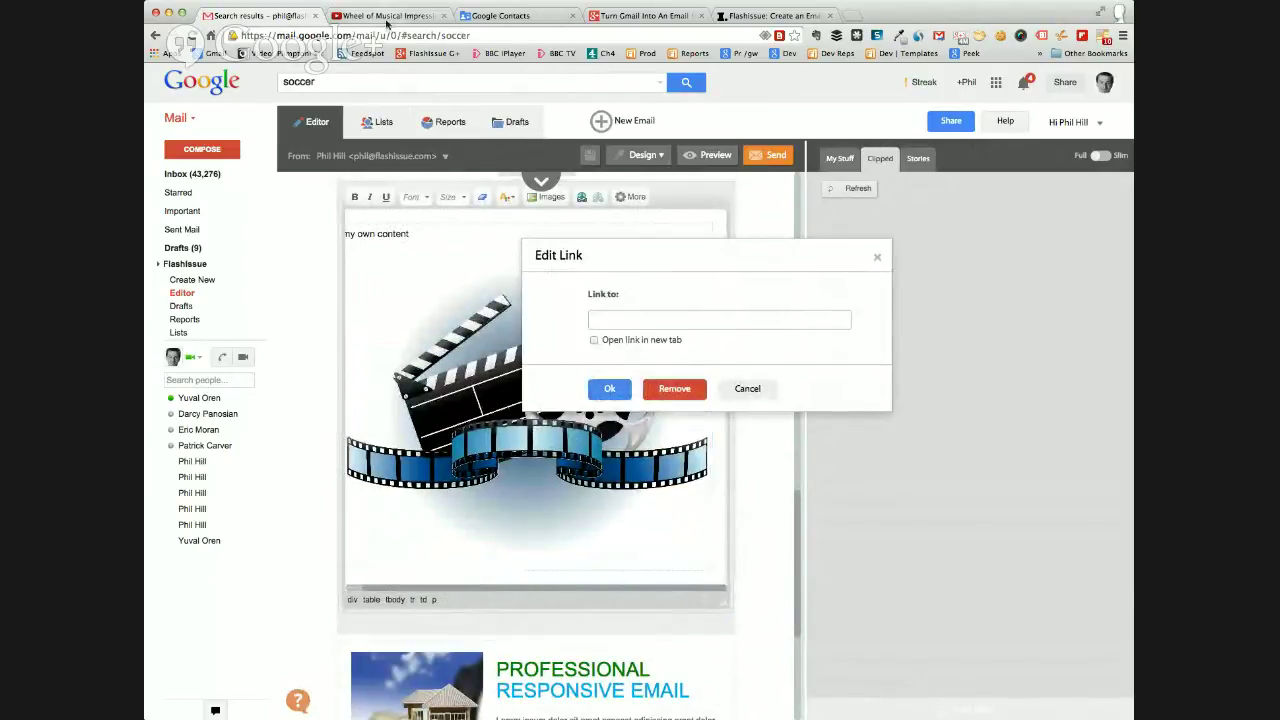
click(378, 16)
click(362, 35)
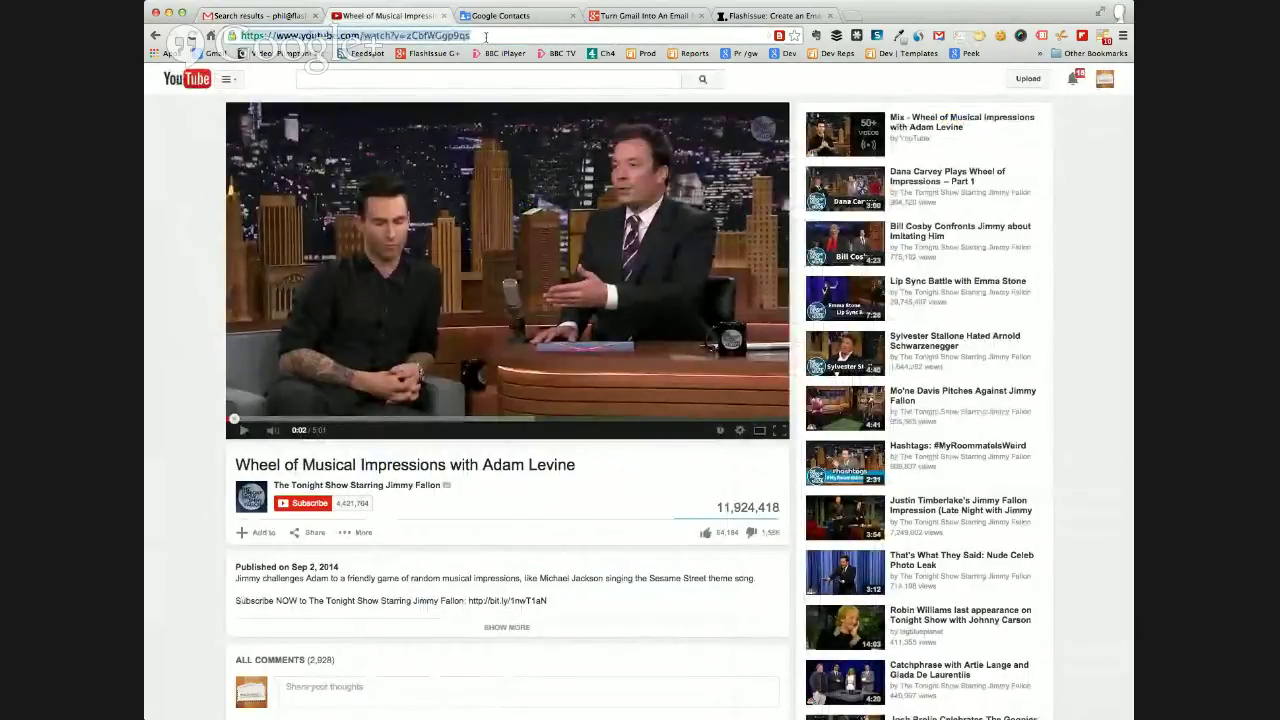
click(255, 16)
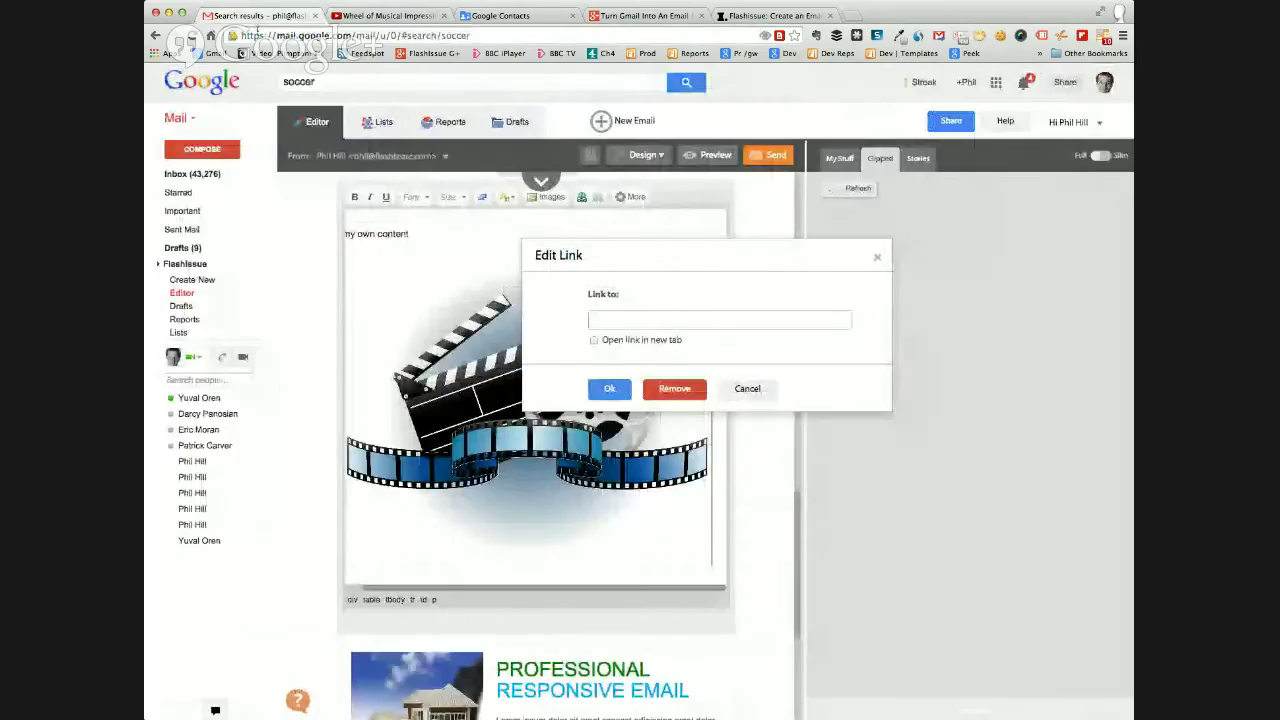
click(618, 318)
text(https://www.youtube.com/watch?v=zCbfWGgp9qs)
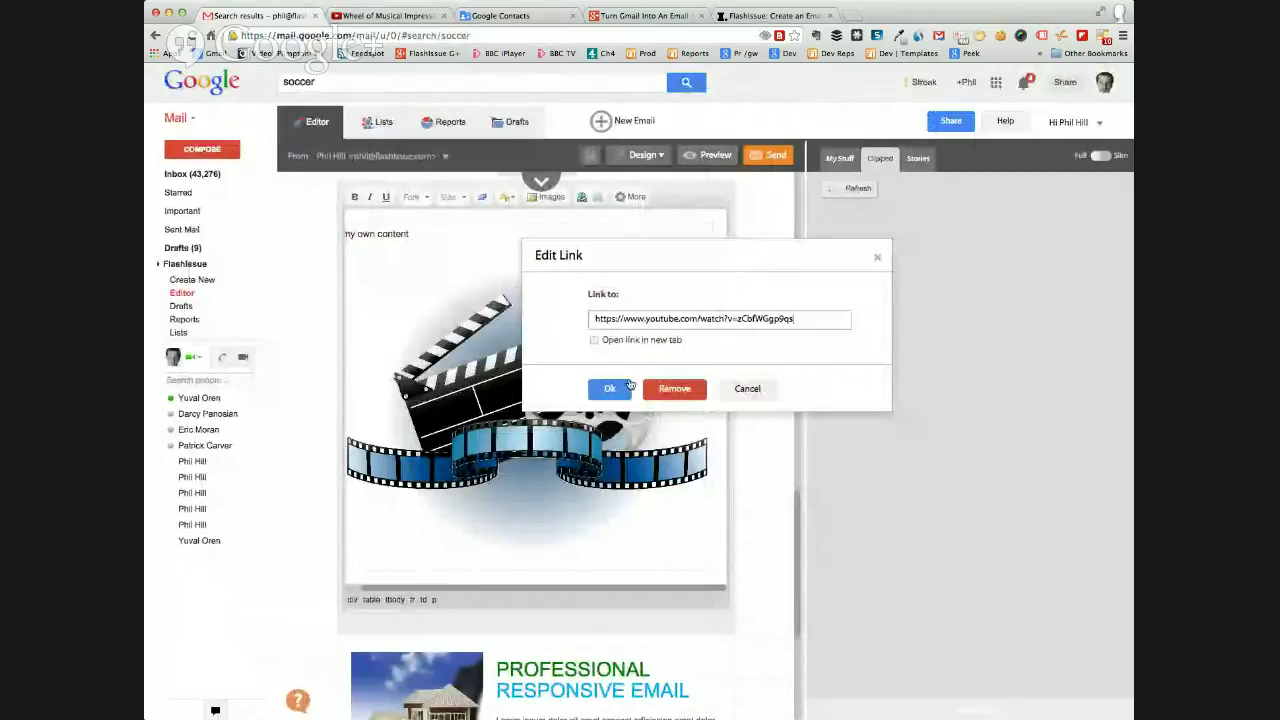
click(594, 340)
click(609, 390)
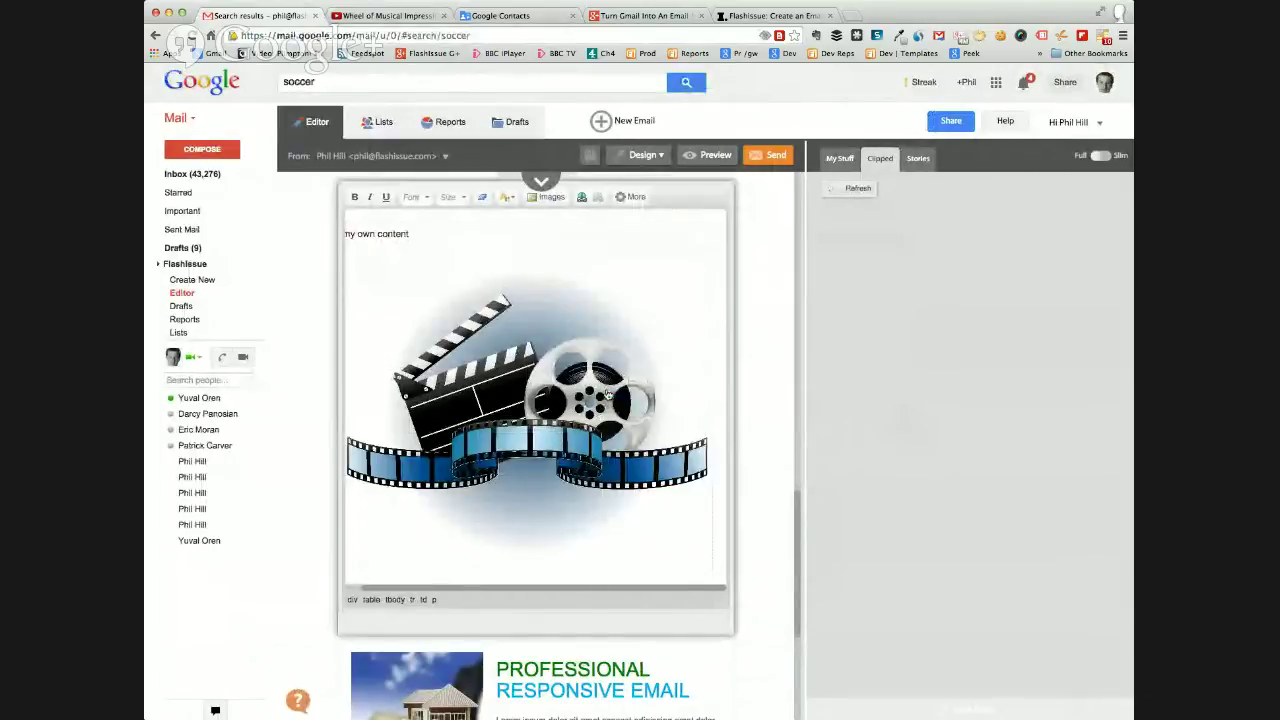
Preview the Real Estate email, close the preview and return to the top of the template.
click(697, 157)
scroll(767, 332, down, 20)
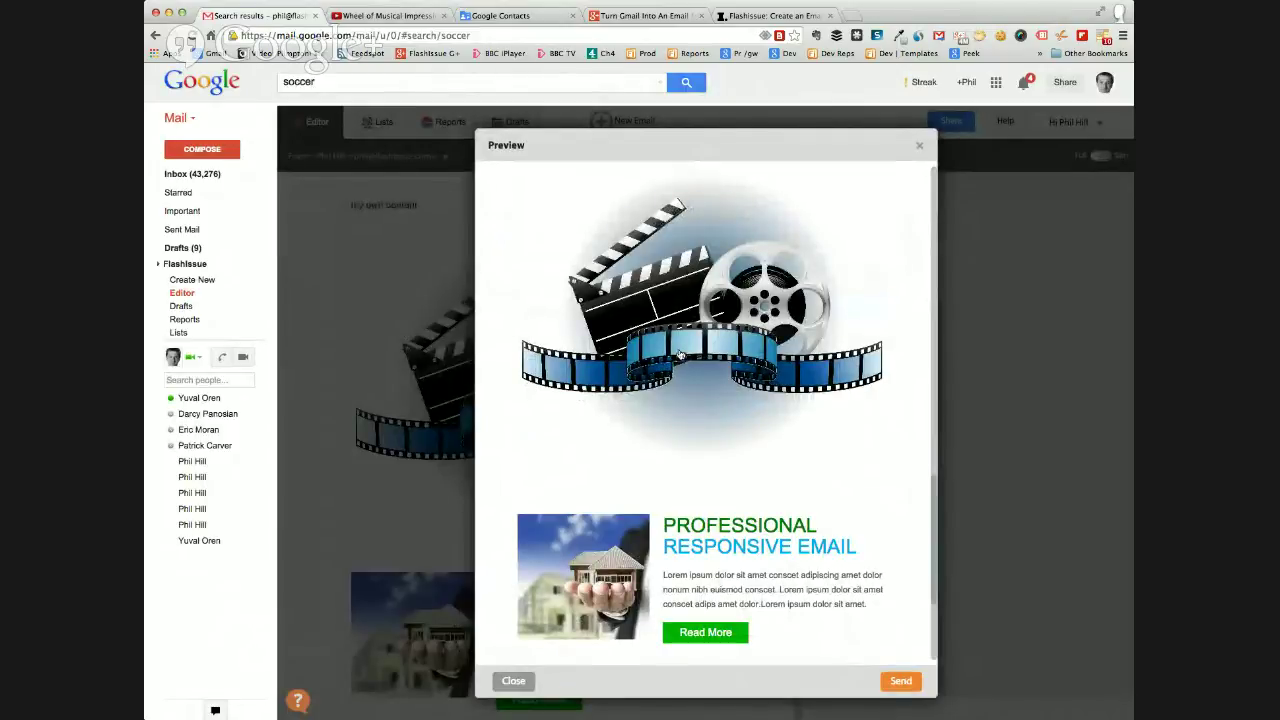
scroll(680, 355, up, 2)
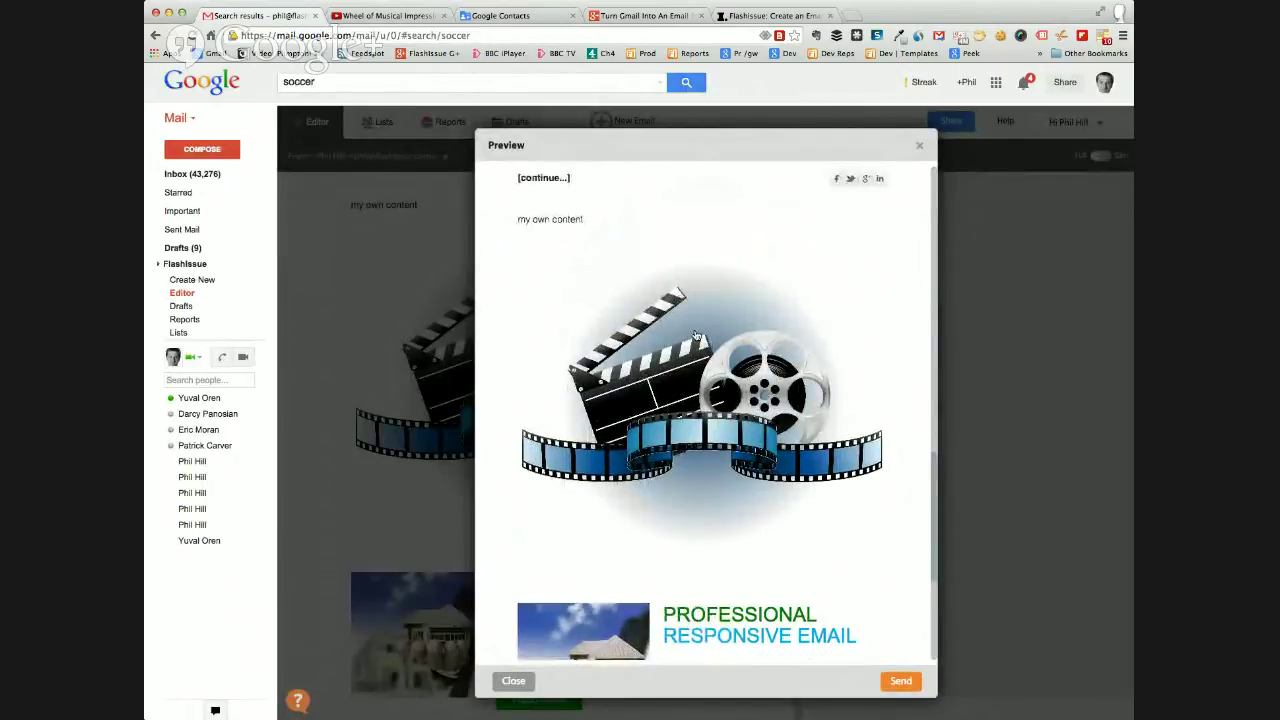
scroll(697, 335, down, 3)
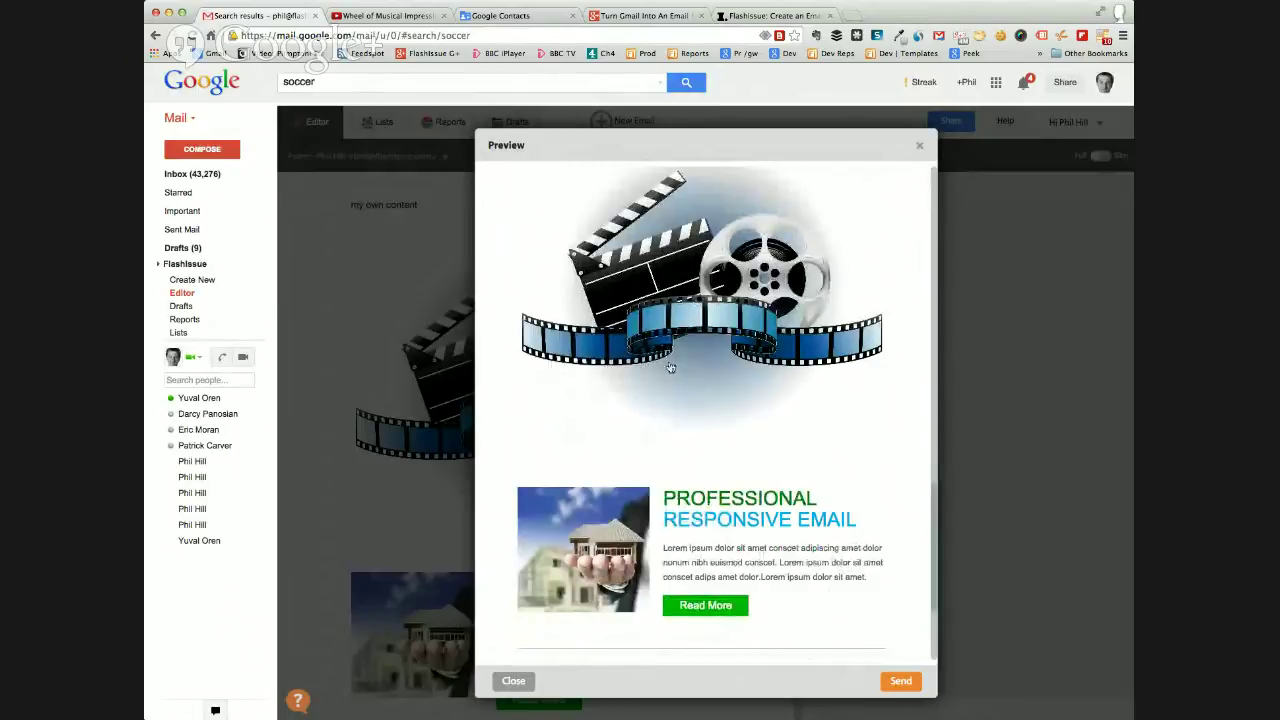
click(522, 681)
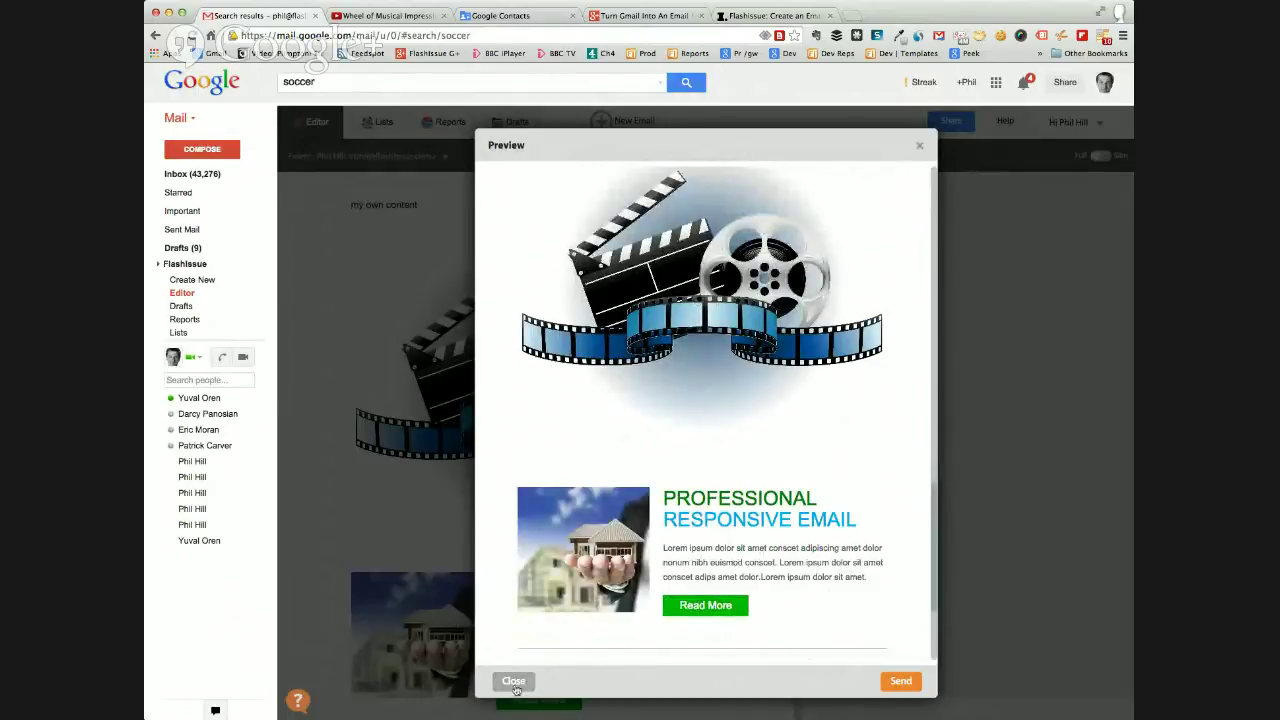
scroll(546, 427, up, 10)
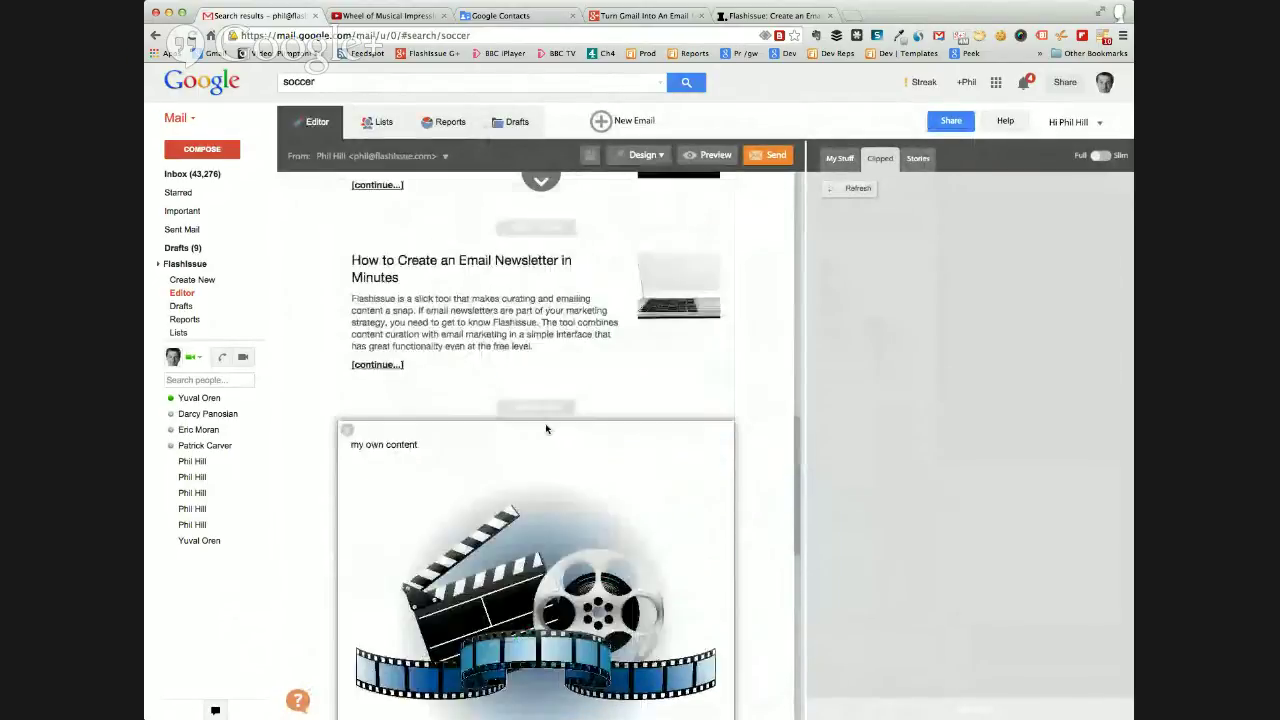
scroll(546, 427, up, 10)
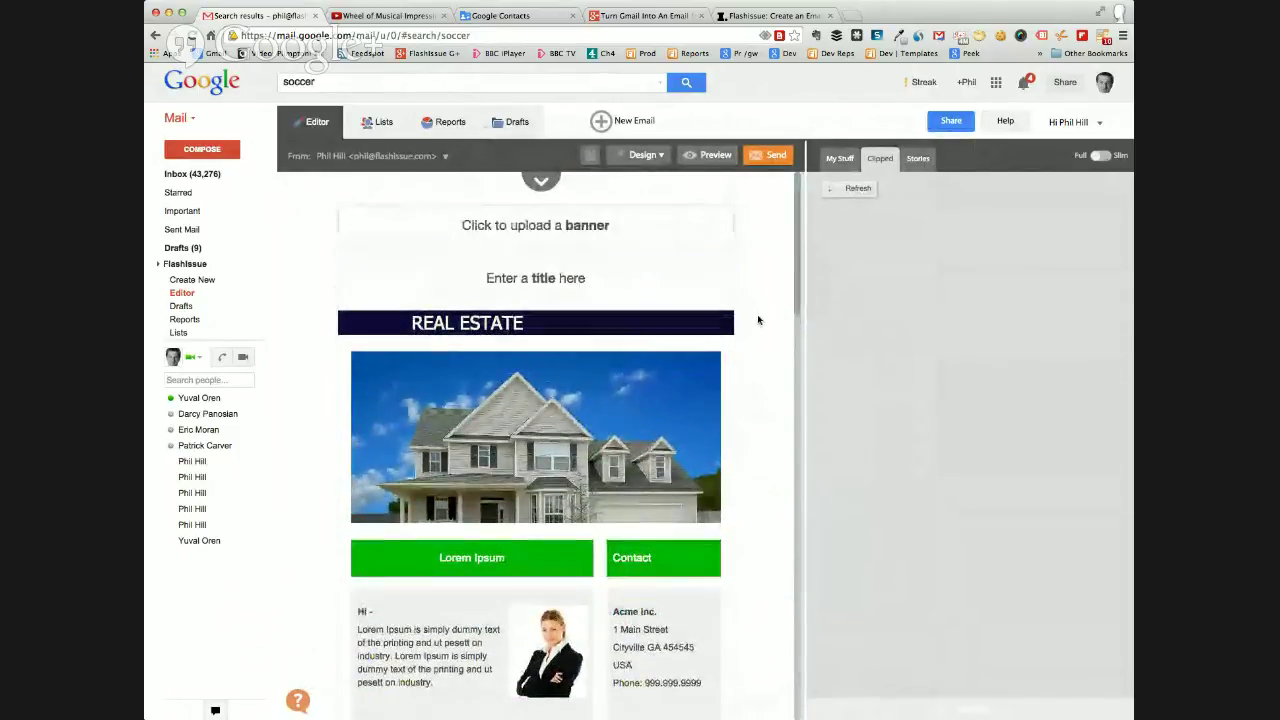
Apply the light-blue #9fc5e8 background colour to the email from Design > Background Colors.
click(636, 154)
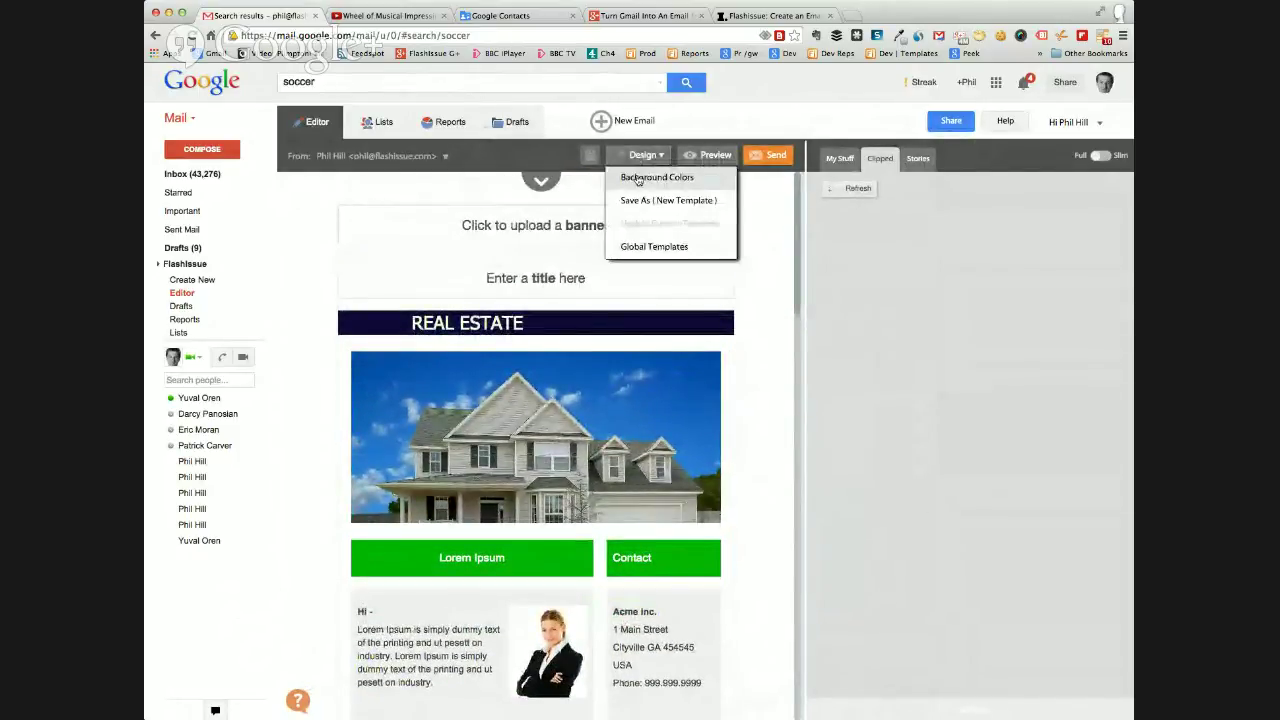
click(638, 178)
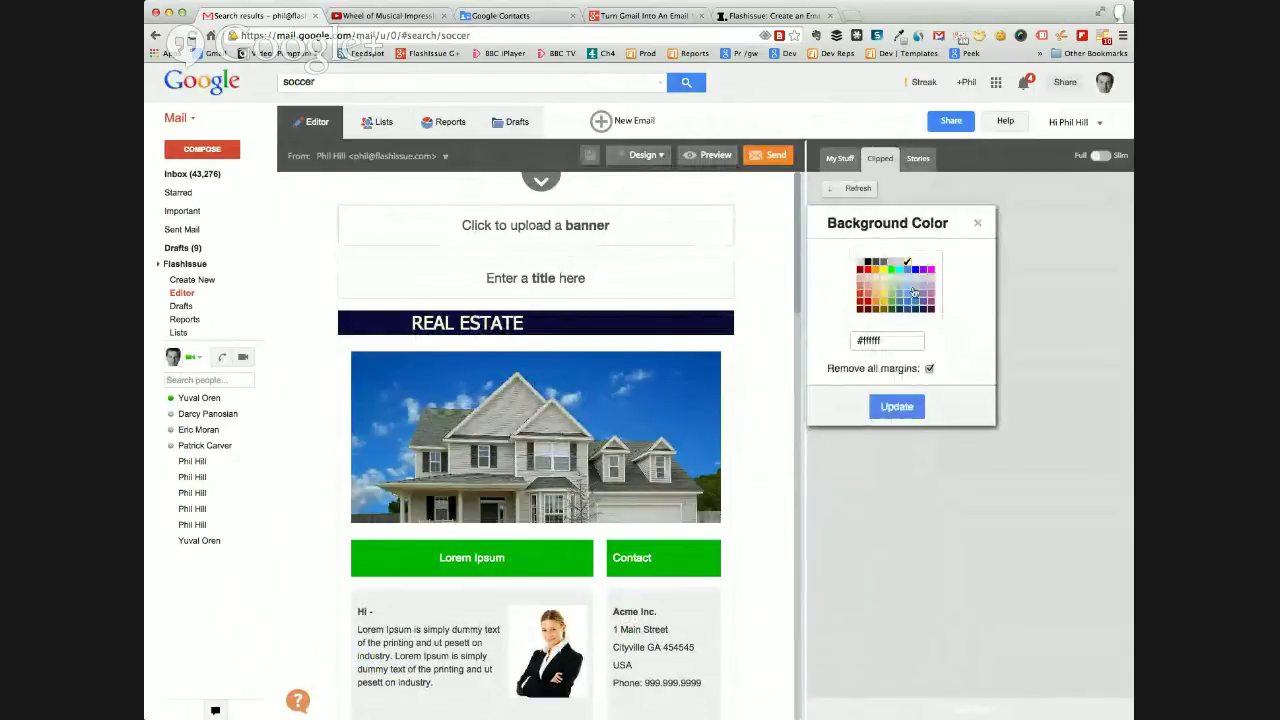
click(914, 287)
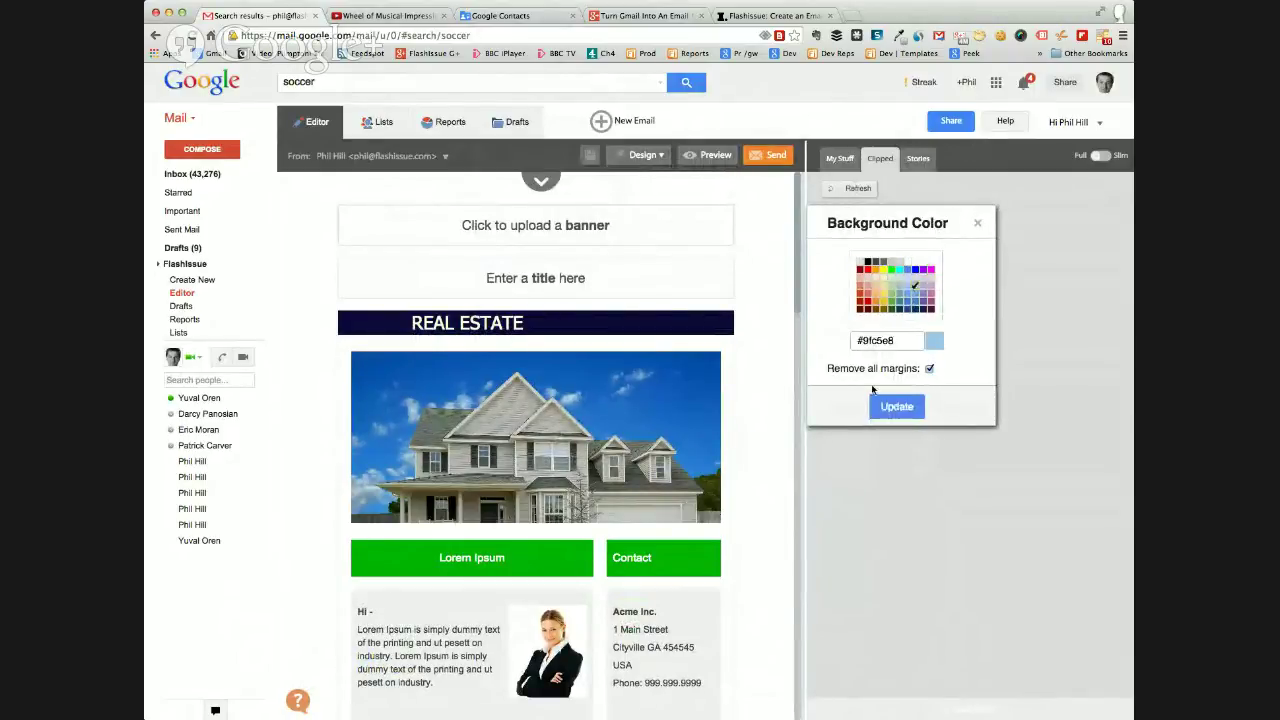
click(896, 406)
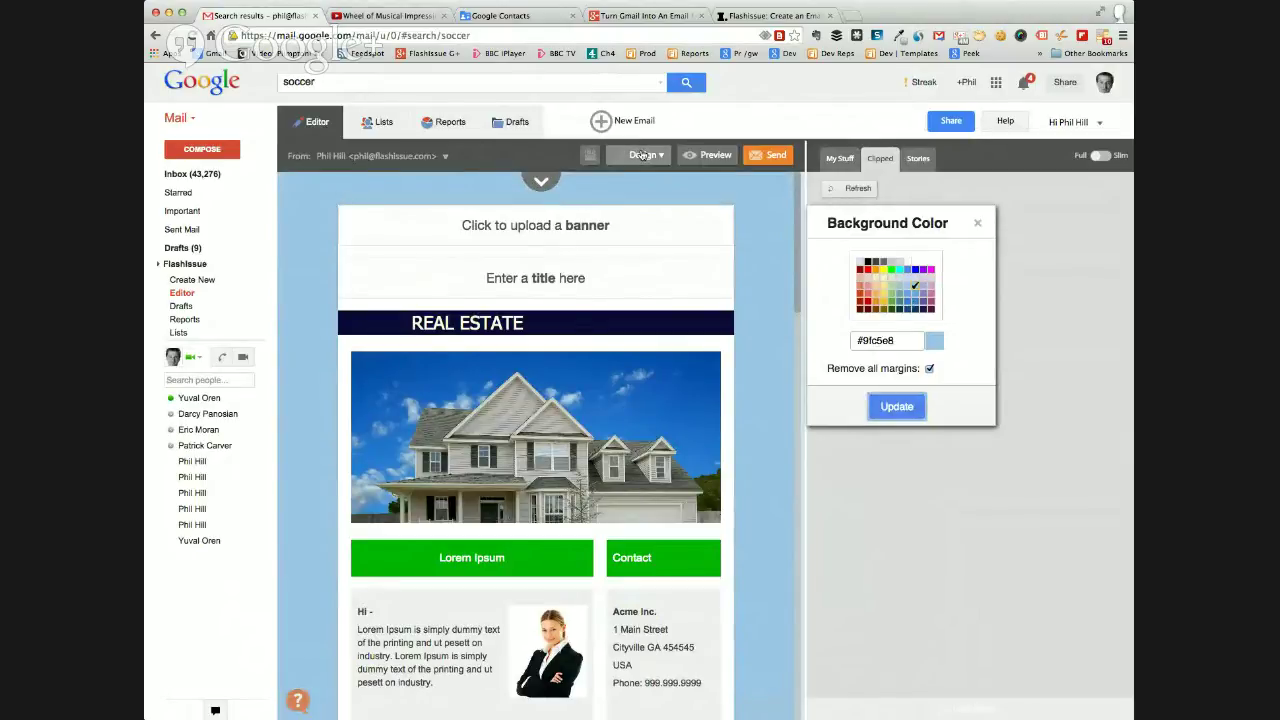
triple_click(873, 340)
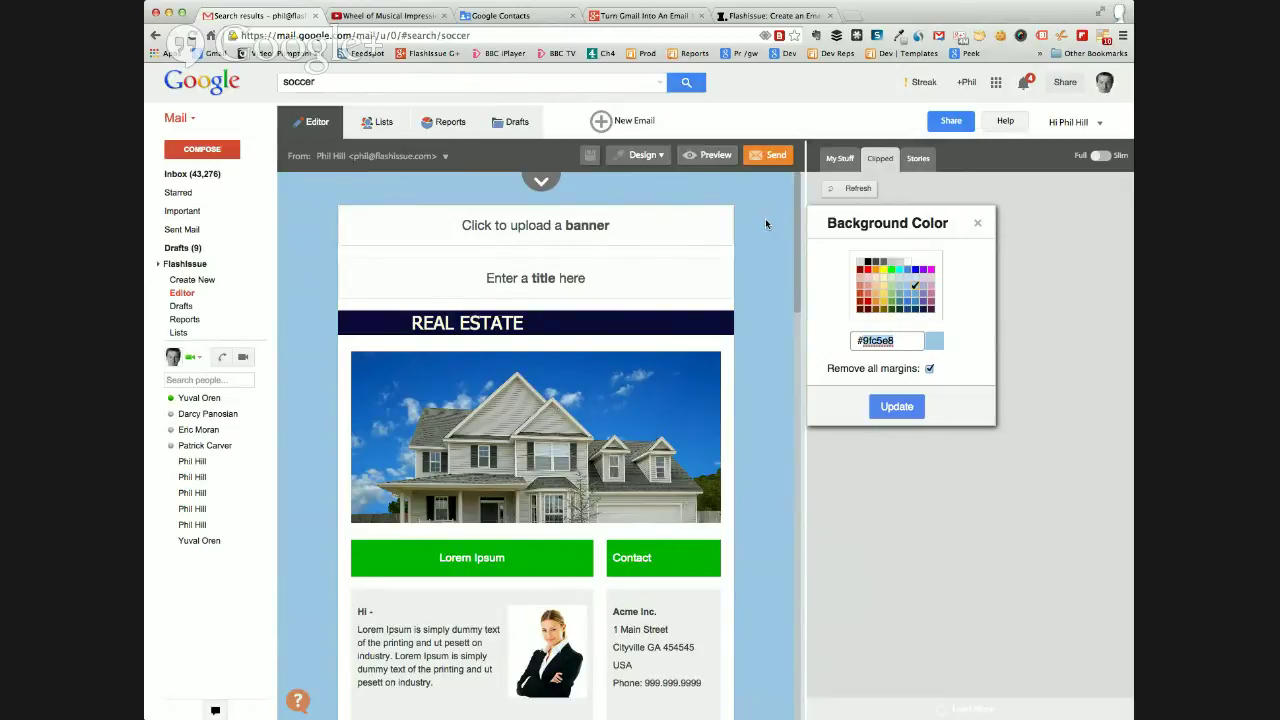
click(979, 224)
Copy the #9fc5e8 colour code from the Background Colors settings.
scroll(772, 361, down, 5)
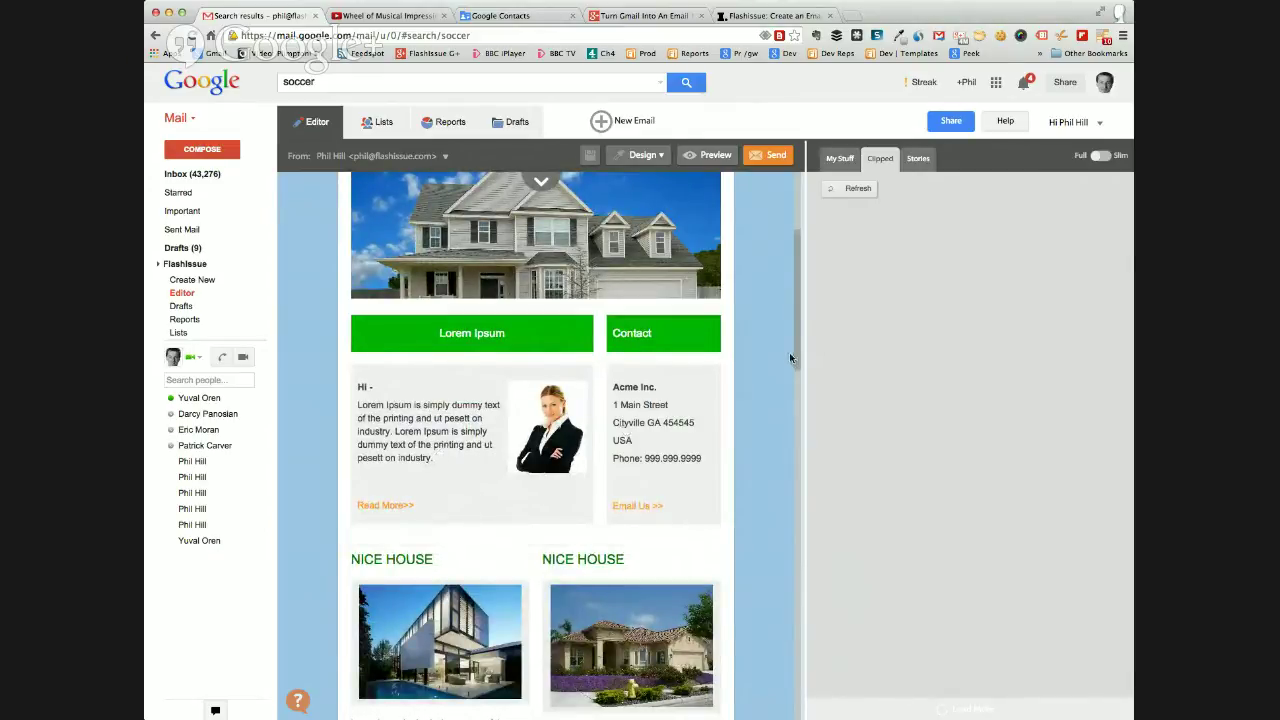
scroll(796, 345, down, 1)
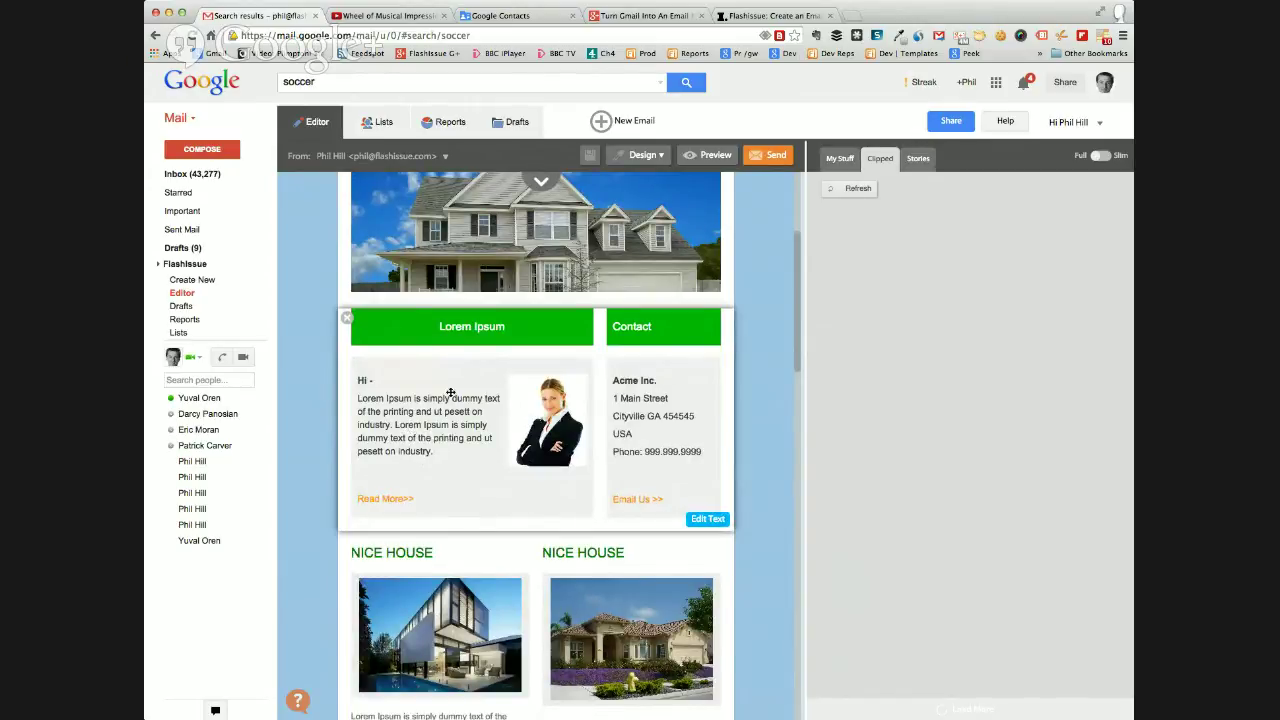
scroll(470, 460, down, 1)
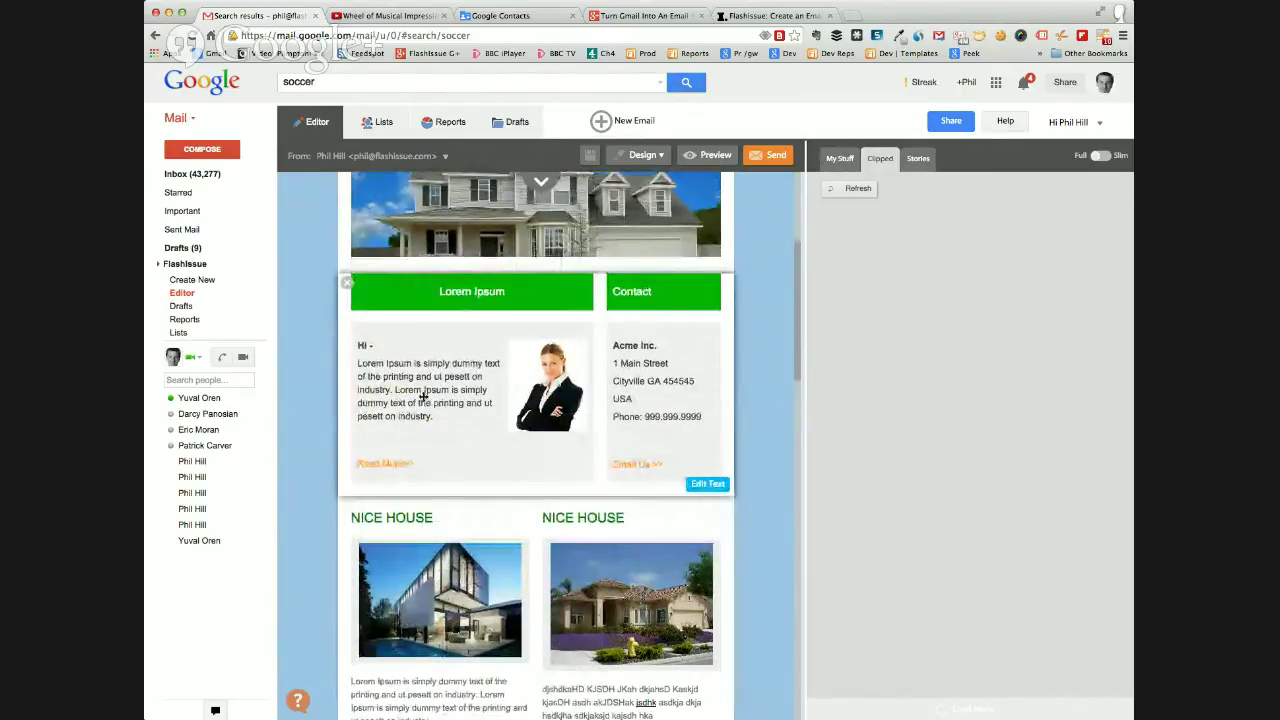
click(643, 155)
click(635, 177)
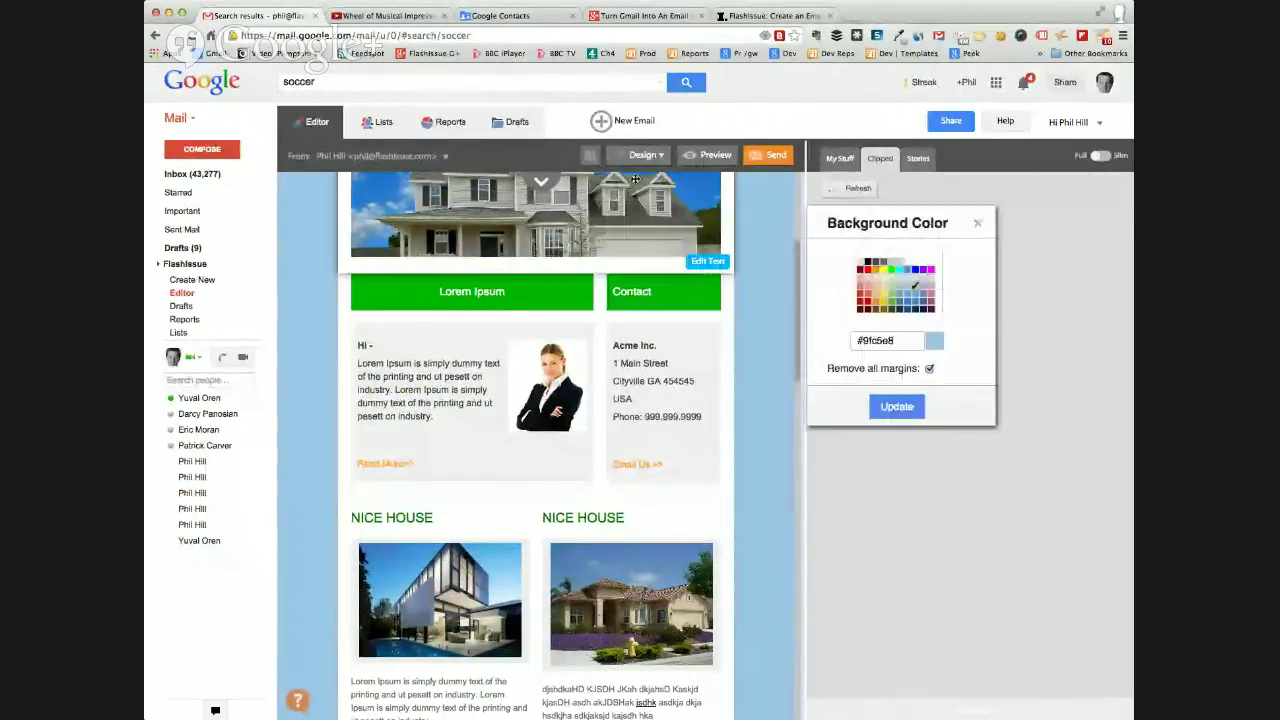
mouse_move(857, 341)
mouse_down()
mouse_move(900, 341)
mouse_move(852, 340)
mouse_up()
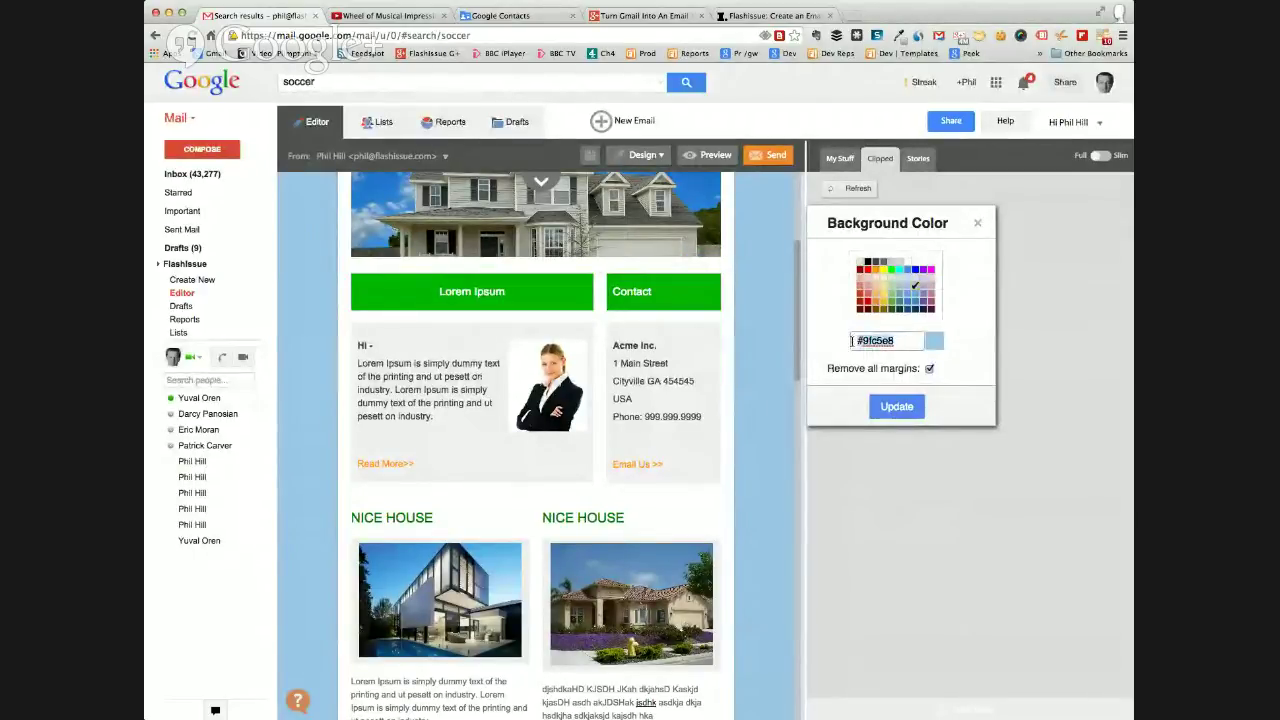
Close the colour settings and start editing the Lorem Ipsum and Contact block.
click(977, 223)
mouse_move(655, 466)
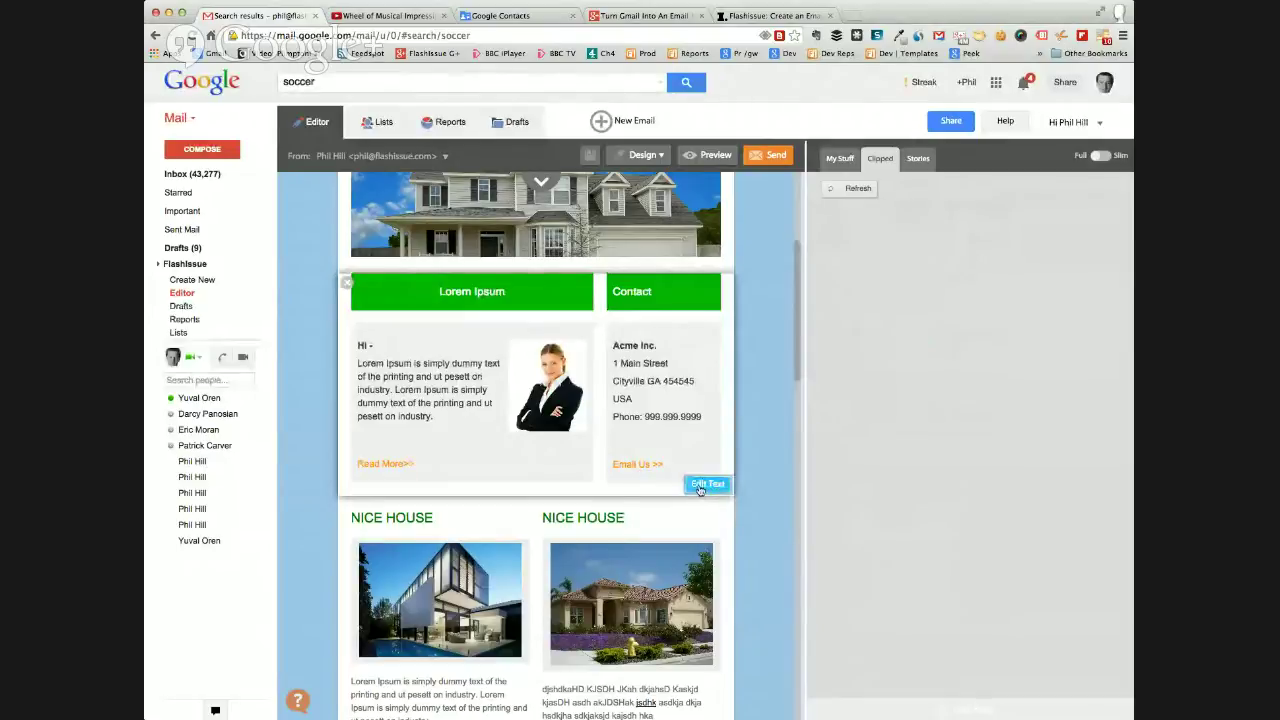
click(705, 485)
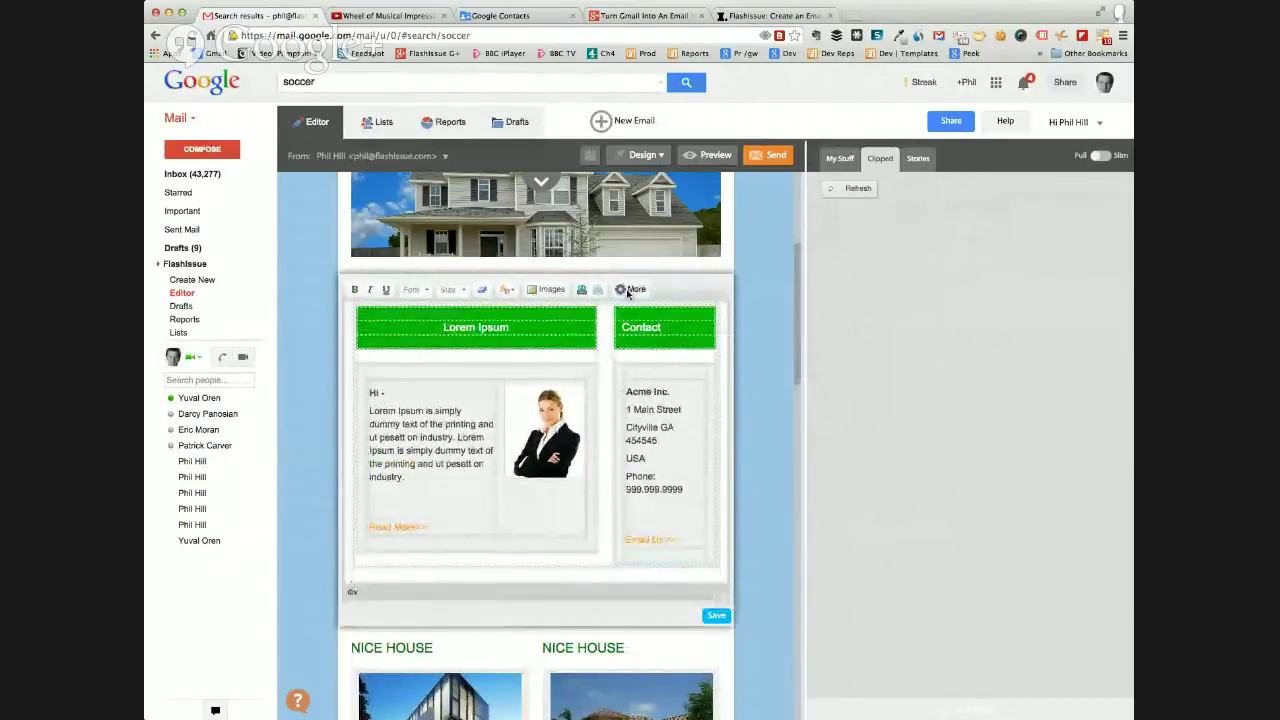
In the block's HTML source, replace bgcolor 04B404 with #9fc5e8 and save the block.
click(628, 291)
click(546, 331)
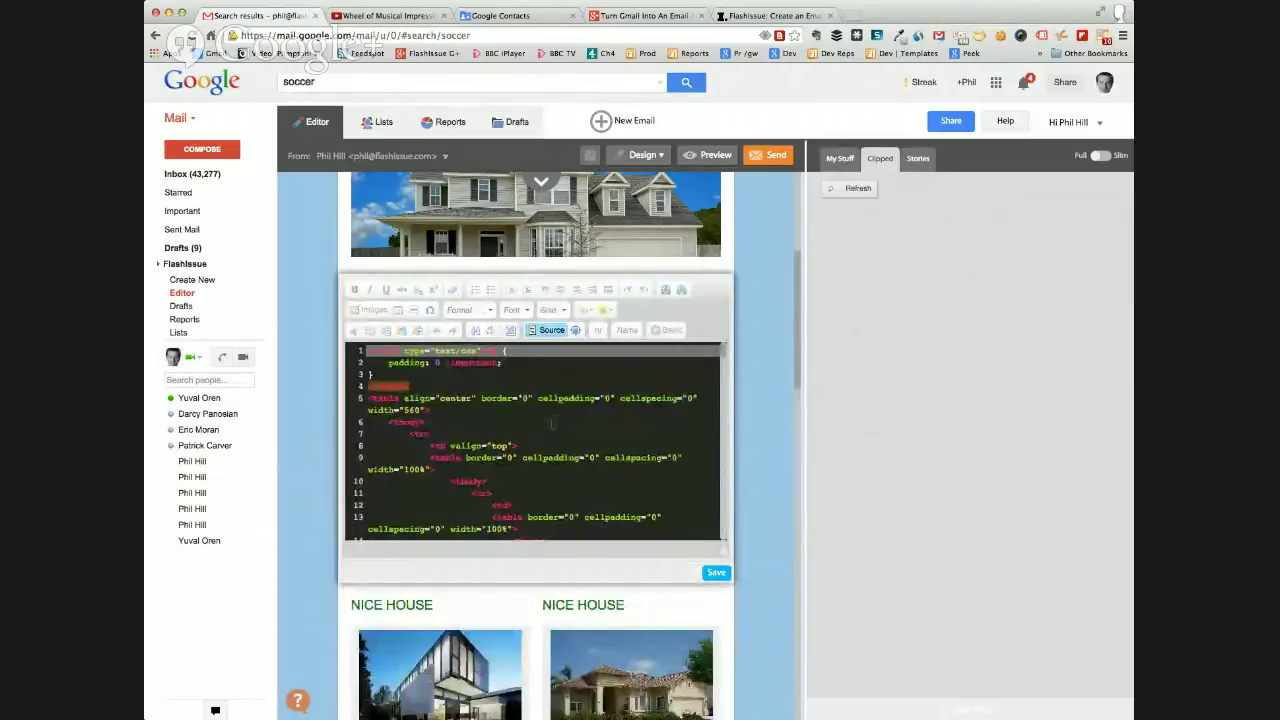
scroll(558, 421, down, 4)
scroll(552, 424, down, 5)
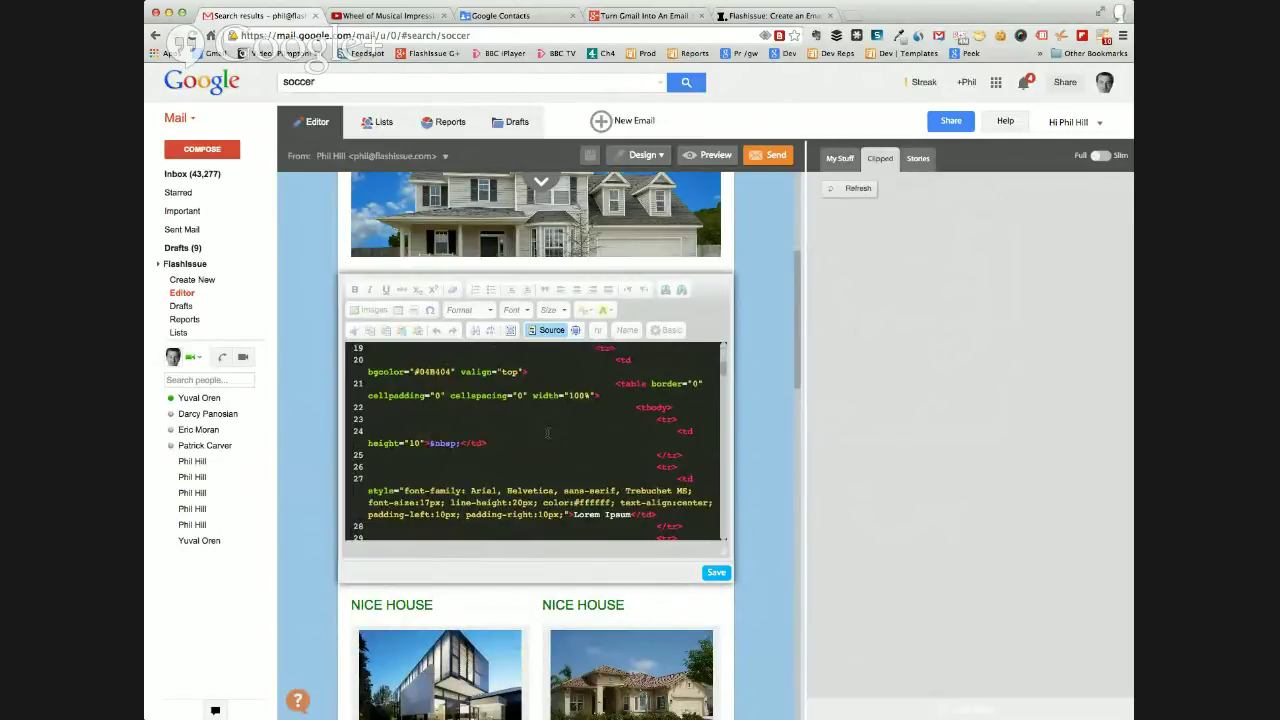
scroll(540, 430, up, 2)
double_click(430, 428)
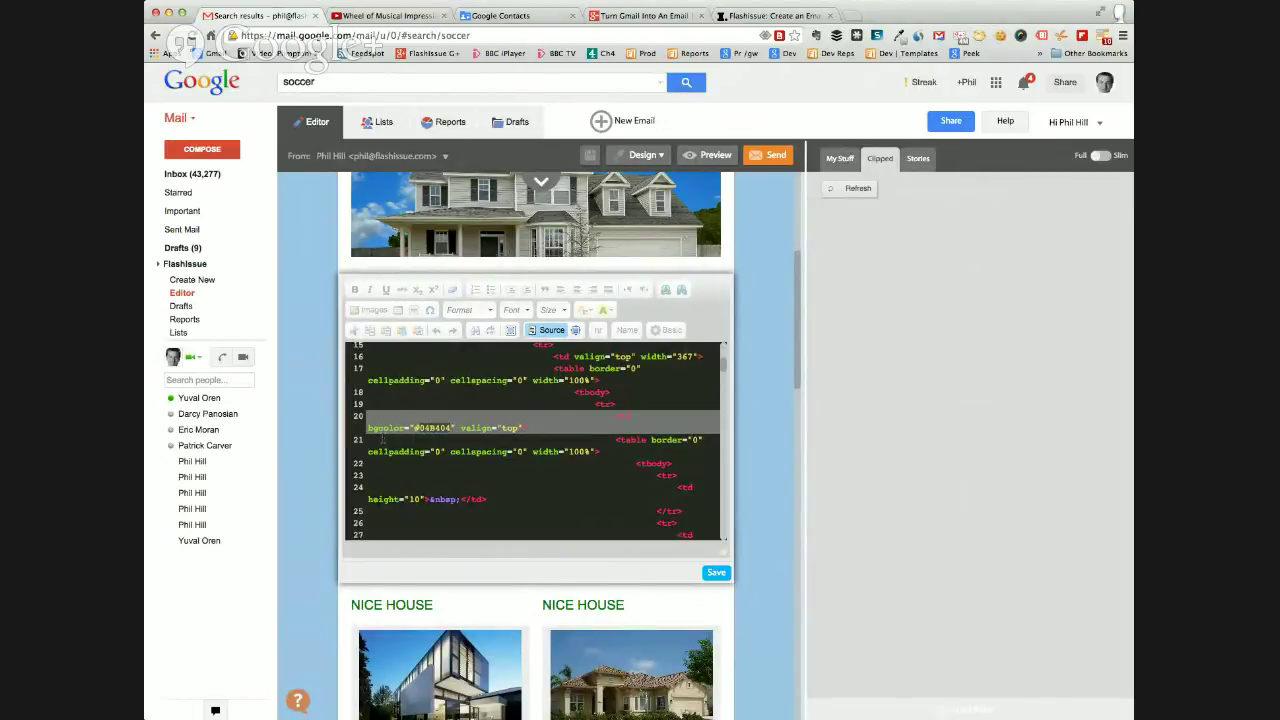
text(#9f05e8)
click(421, 428)
key(BackSpace)
click(714, 574)
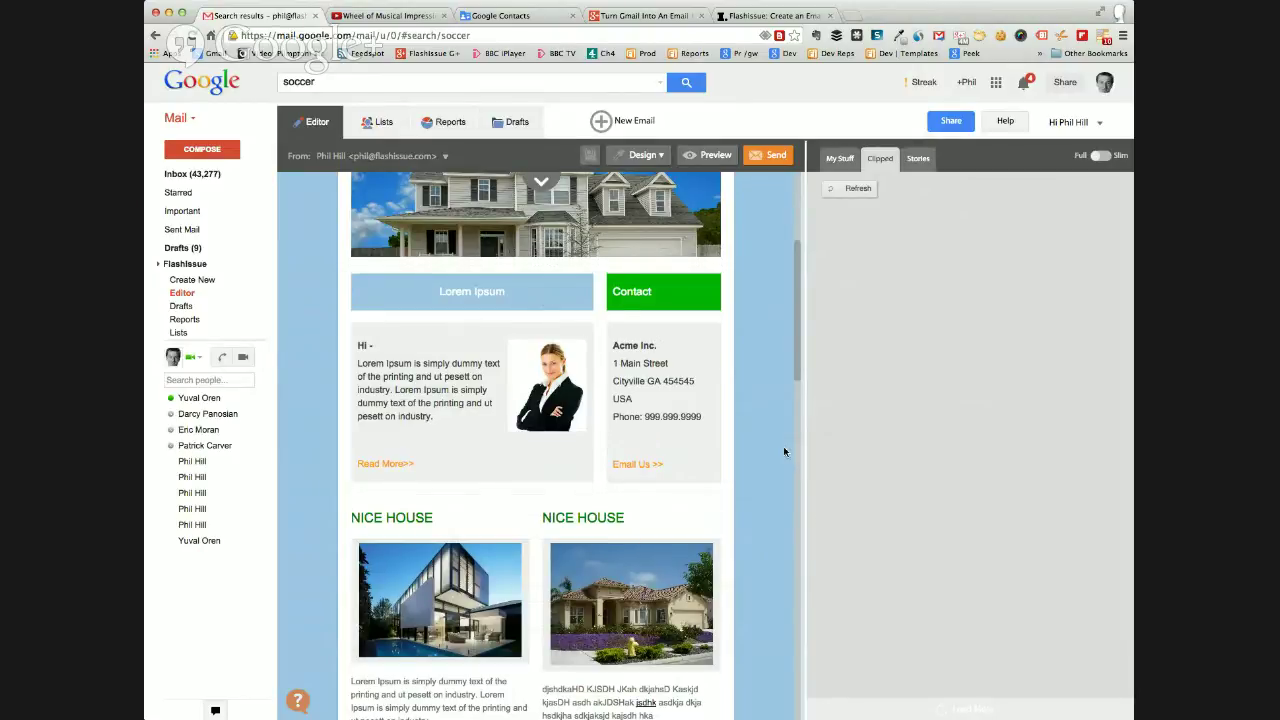
Expand the Lists, Contacts and Subject panel above the email, showing subject 'Real Estate'.
scroll(784, 452, up, 3)
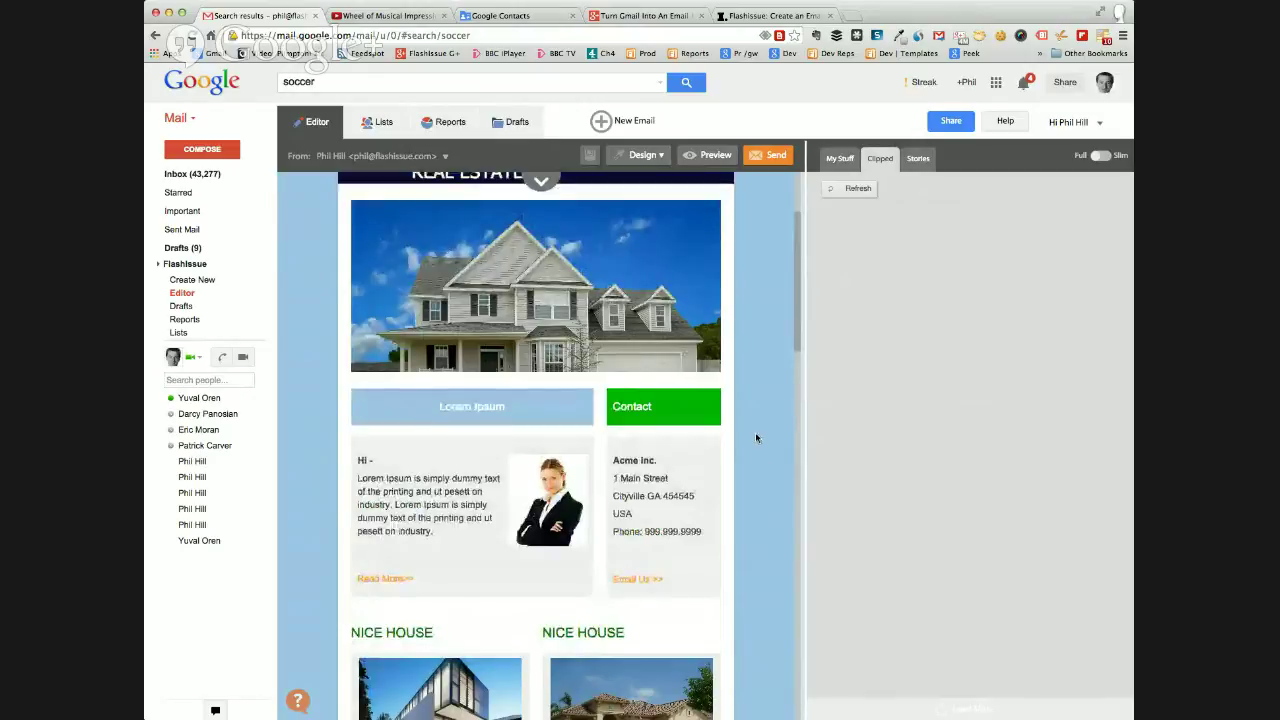
mouse_move(712, 452)
scroll(771, 449, down, 1)
scroll(773, 449, up, 3)
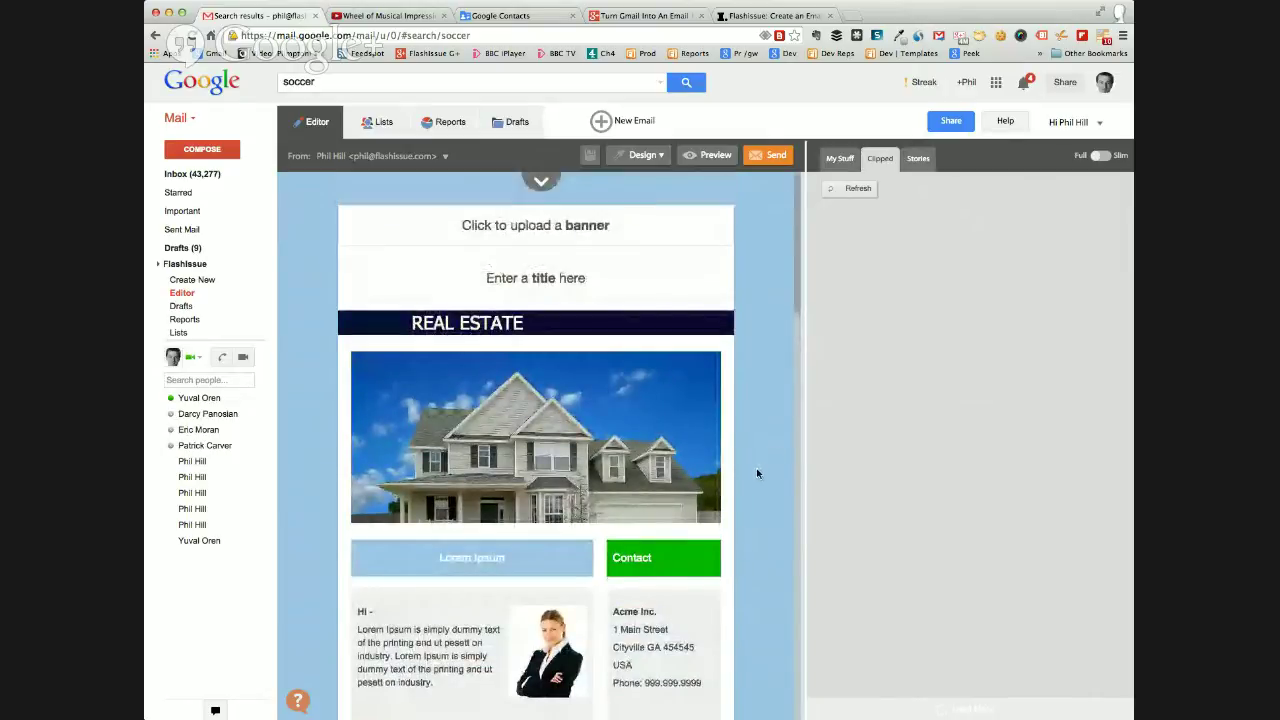
scroll(757, 473, down, 3)
scroll(757, 471, up, 3)
click(543, 181)
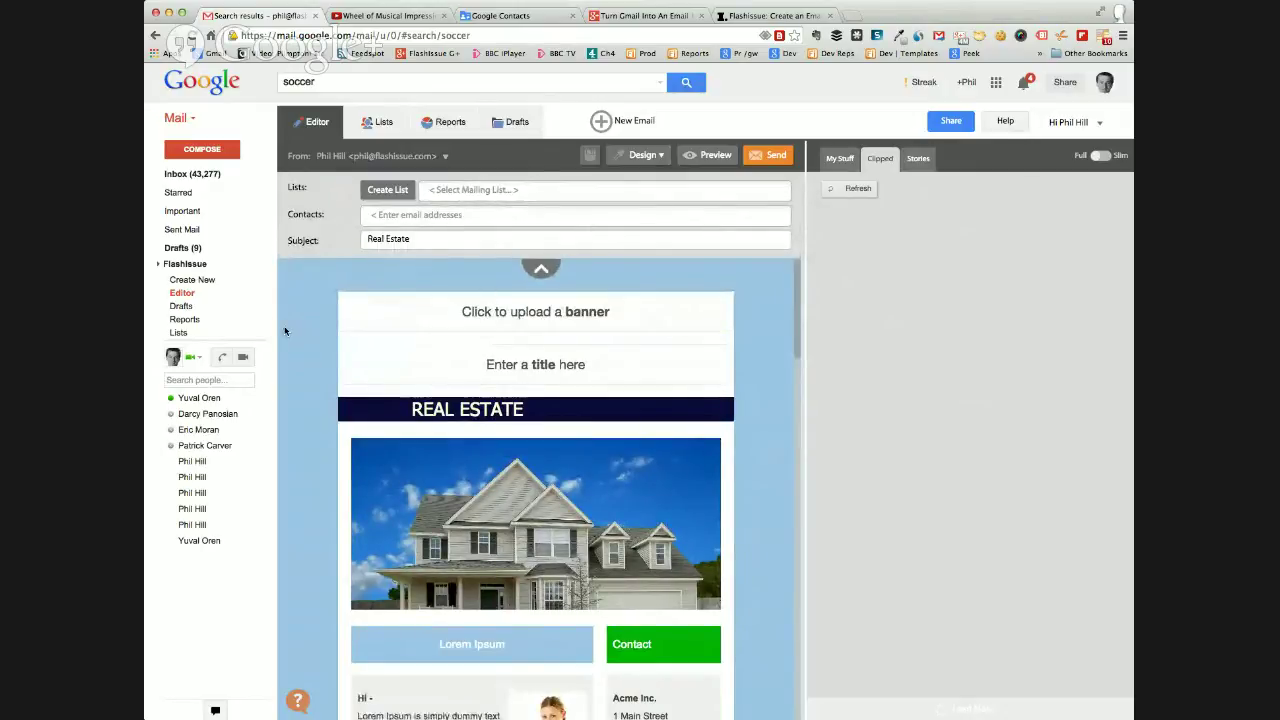
scroll(304, 353, down, 5)
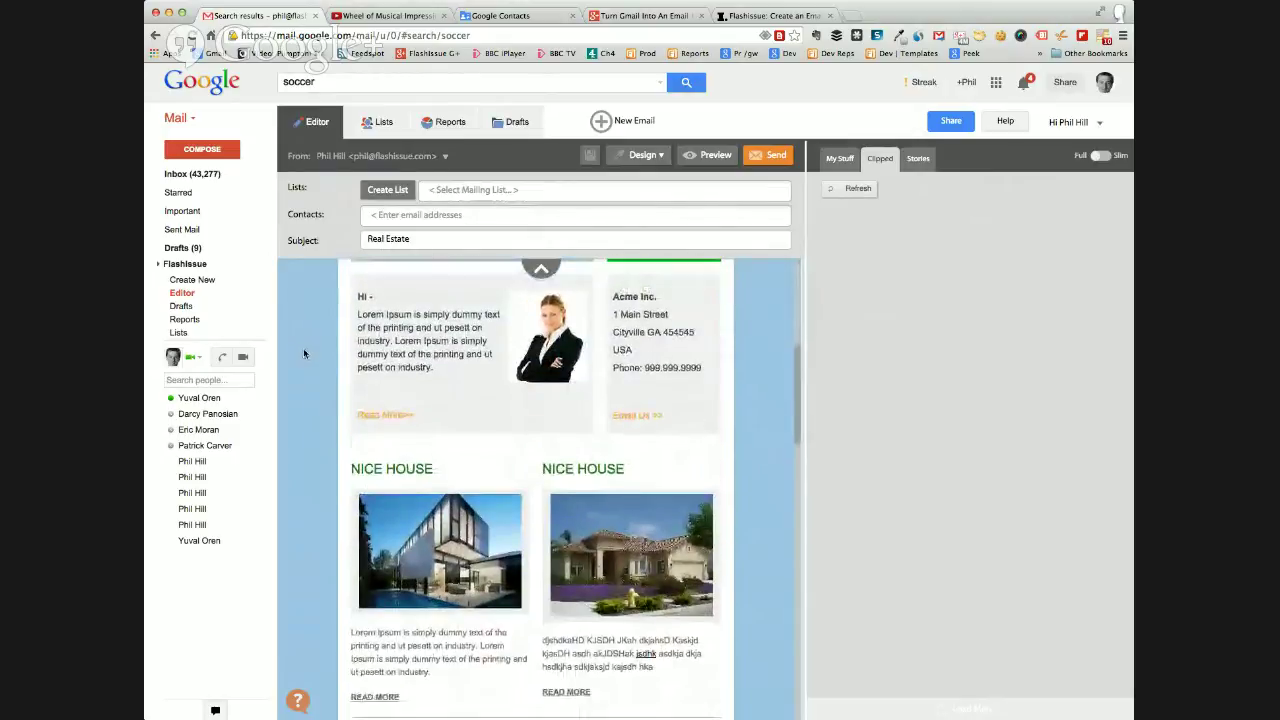
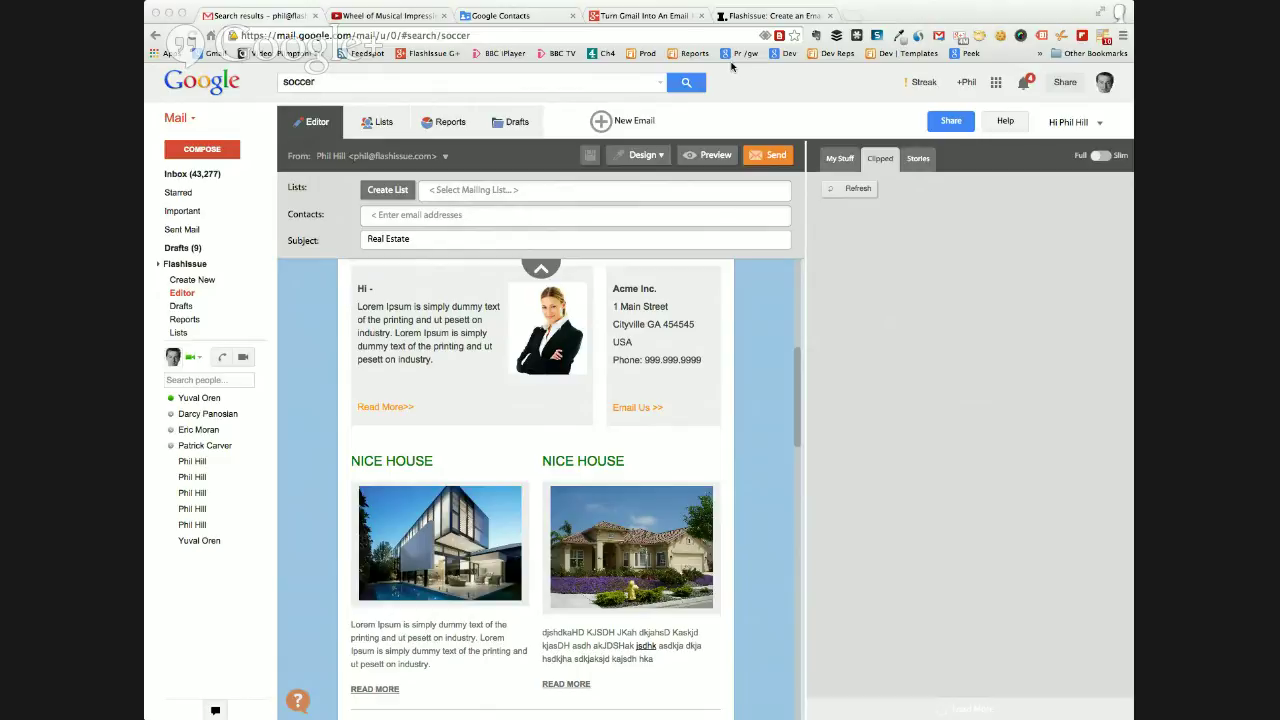
On the Hangout event page, type 'post questions' as a comment, discard it, and return to the editor.
key(ctrl+shift+Tab)
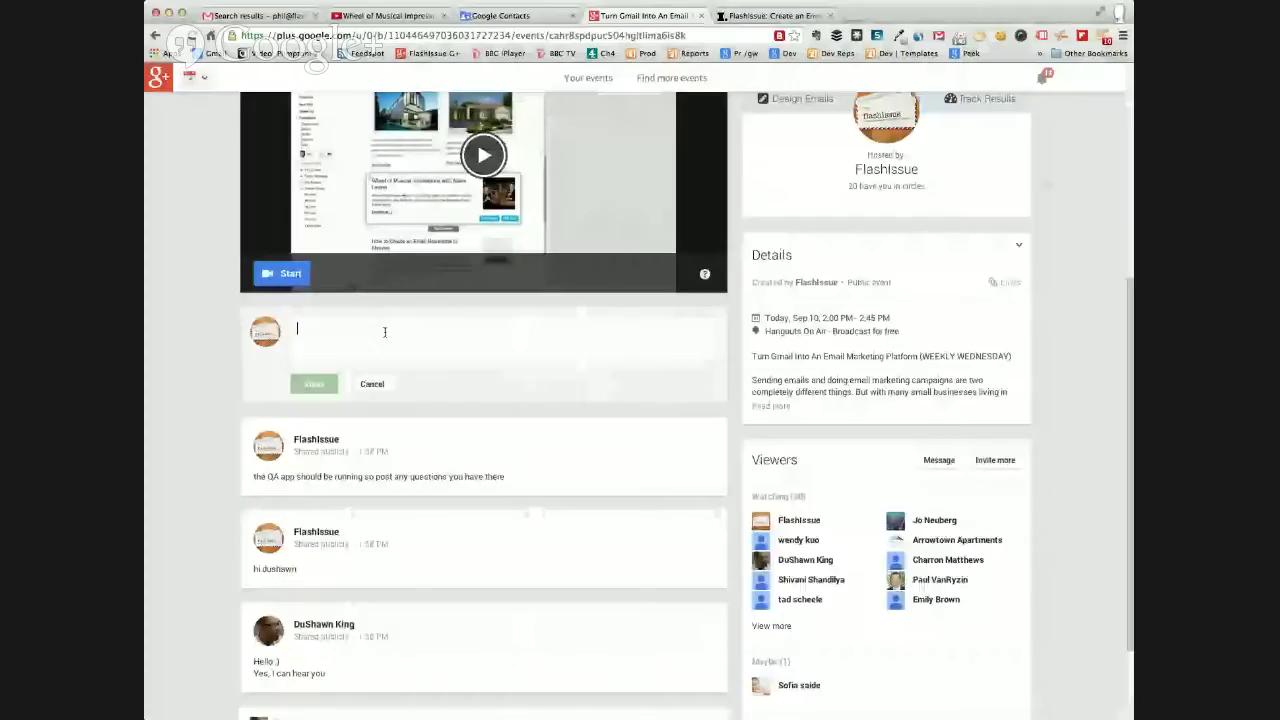
text(post)
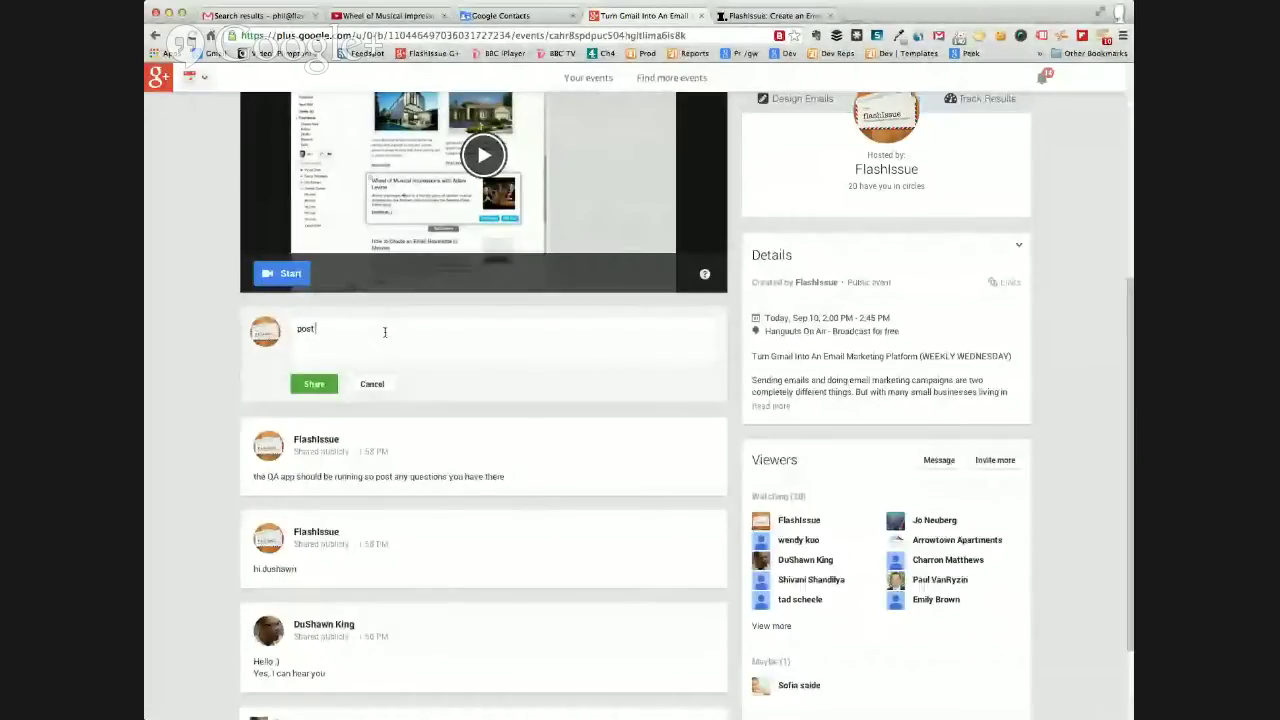
text( questions)
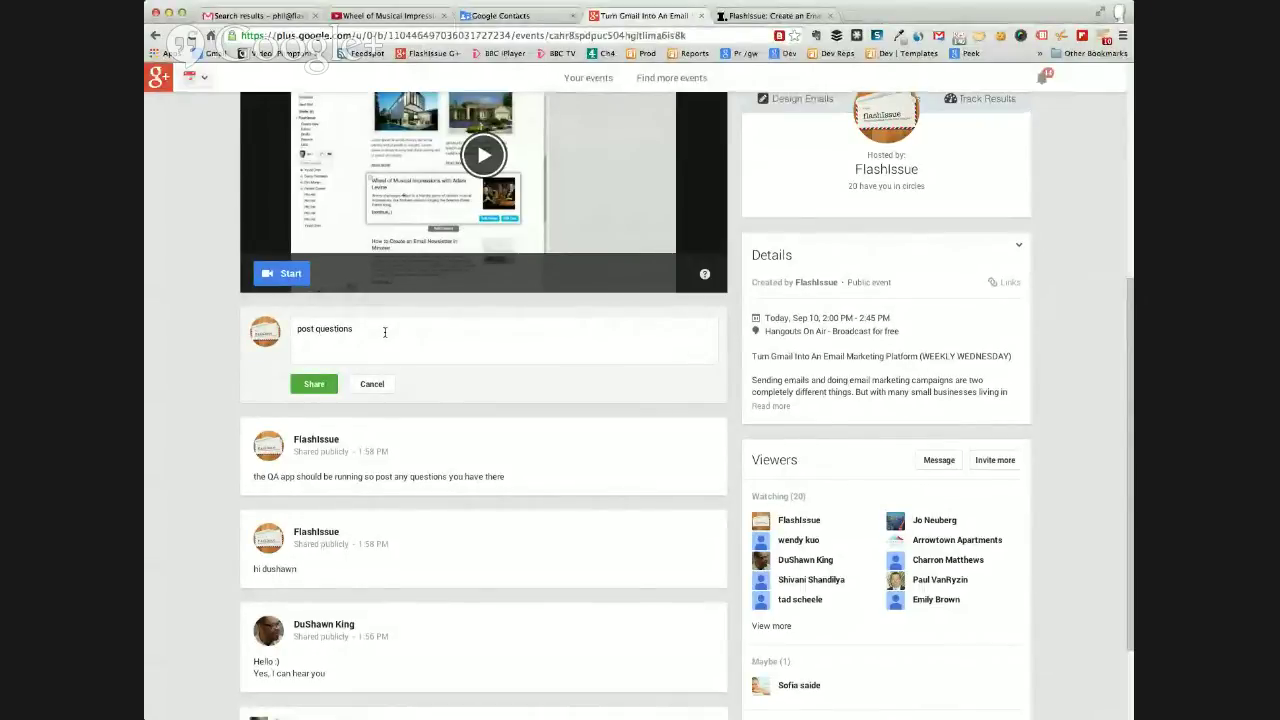
click(310, 385)
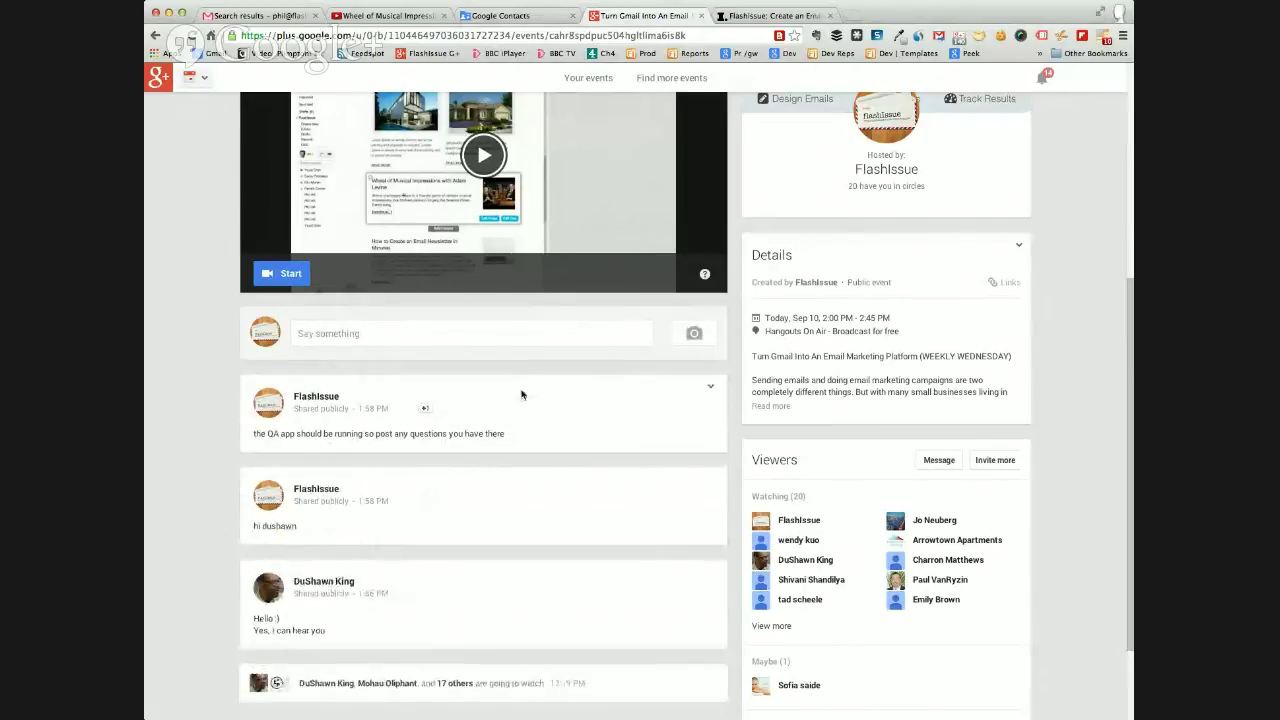
click(222, 16)
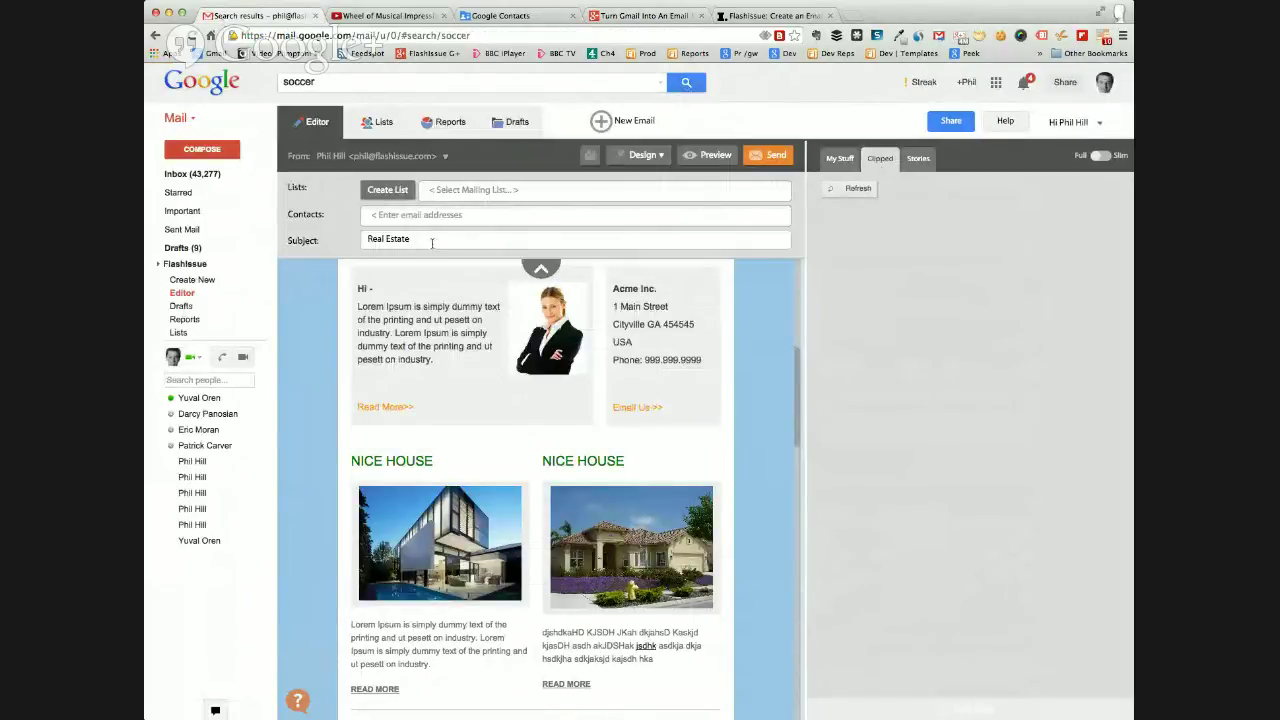
Replace the 'Real Estate' subject with 'FREE offer'.
drag(421, 239, 363, 238)
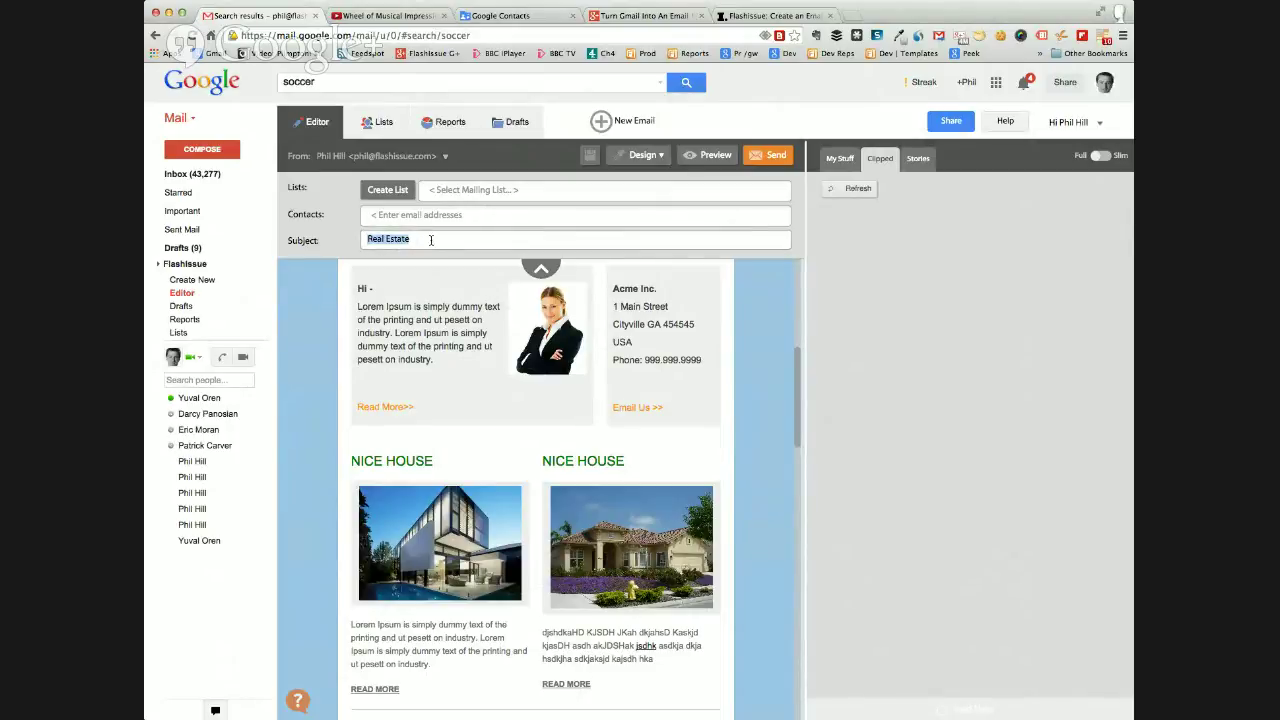
click(433, 240)
drag(423, 239, 361, 240)
click(372, 240)
mouse_move(372, 240)
mouse_down()
mouse_move(415, 238)
mouse_move(376, 238)
mouse_up()
click(415, 238)
click(426, 241)
drag(410, 239, 352, 254)
text(FREE offer)
Change the subject from 'FREE offer' to 'flashissue founder thinks this is neat'.
drag(427, 240, 360, 246)
click(432, 240)
drag(432, 240, 367, 237)
text(flashissue founder think)
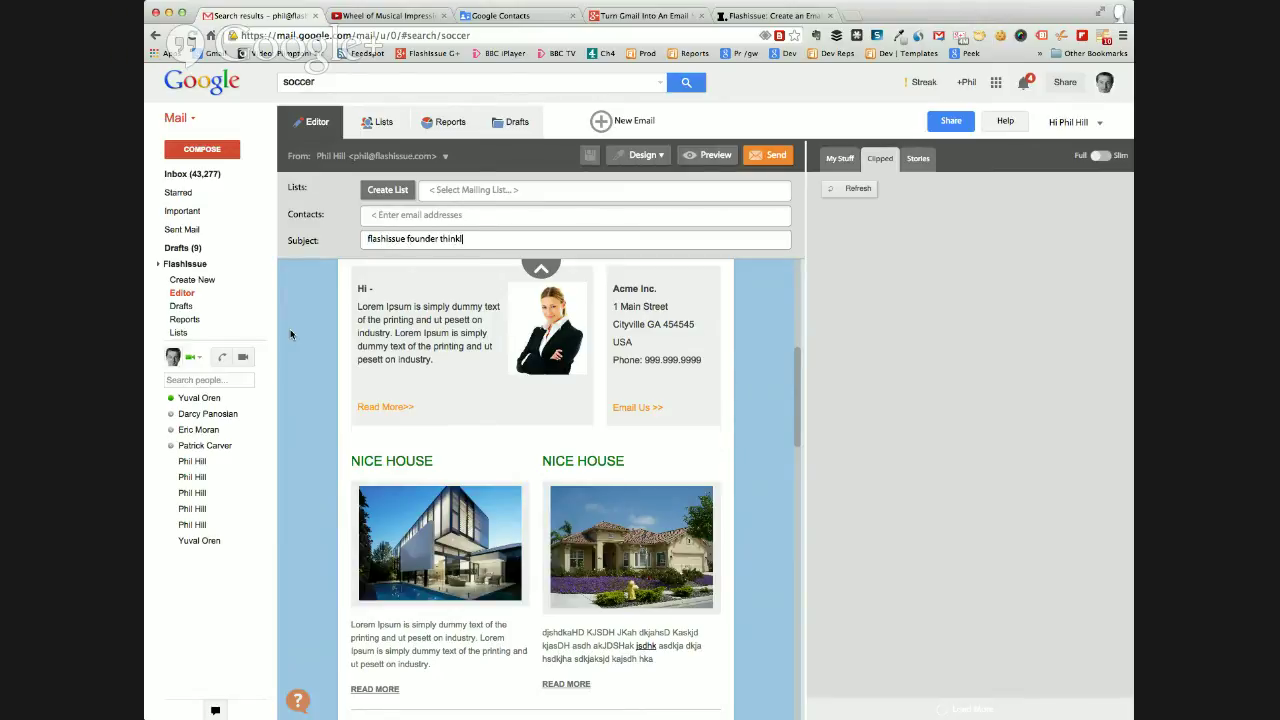
text(s this is neat)
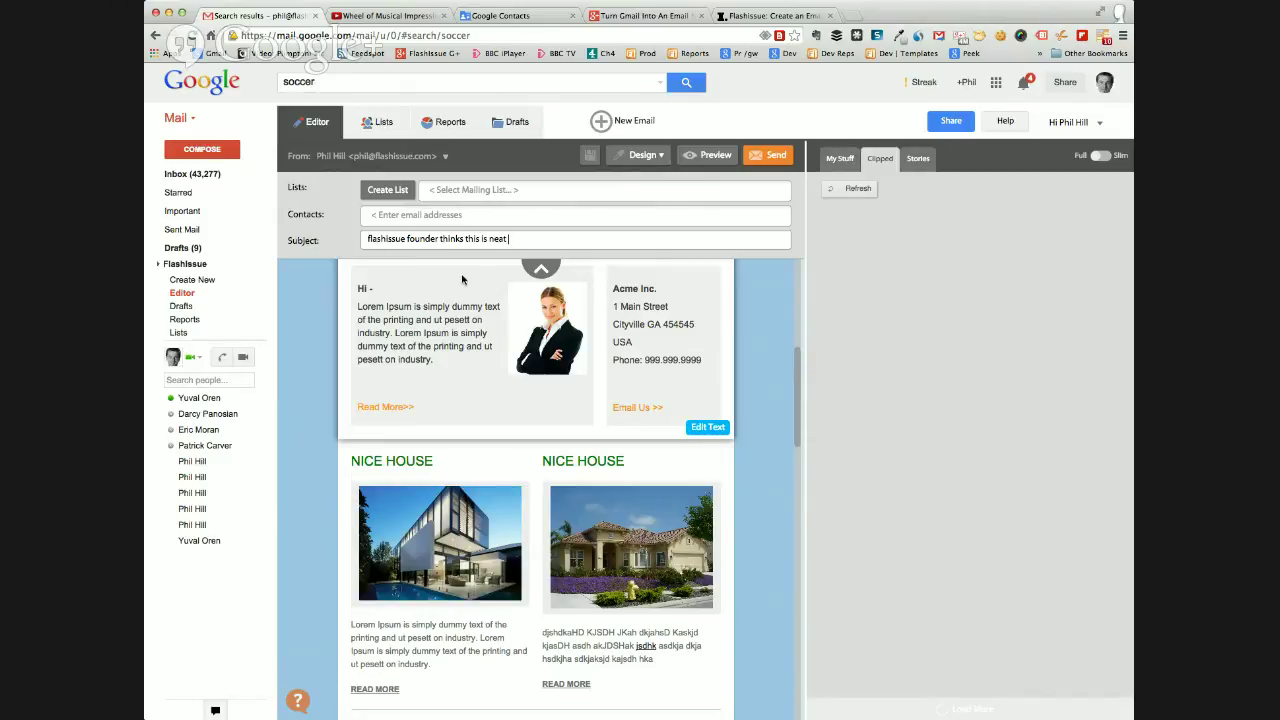
scroll(745, 390, up, 2)
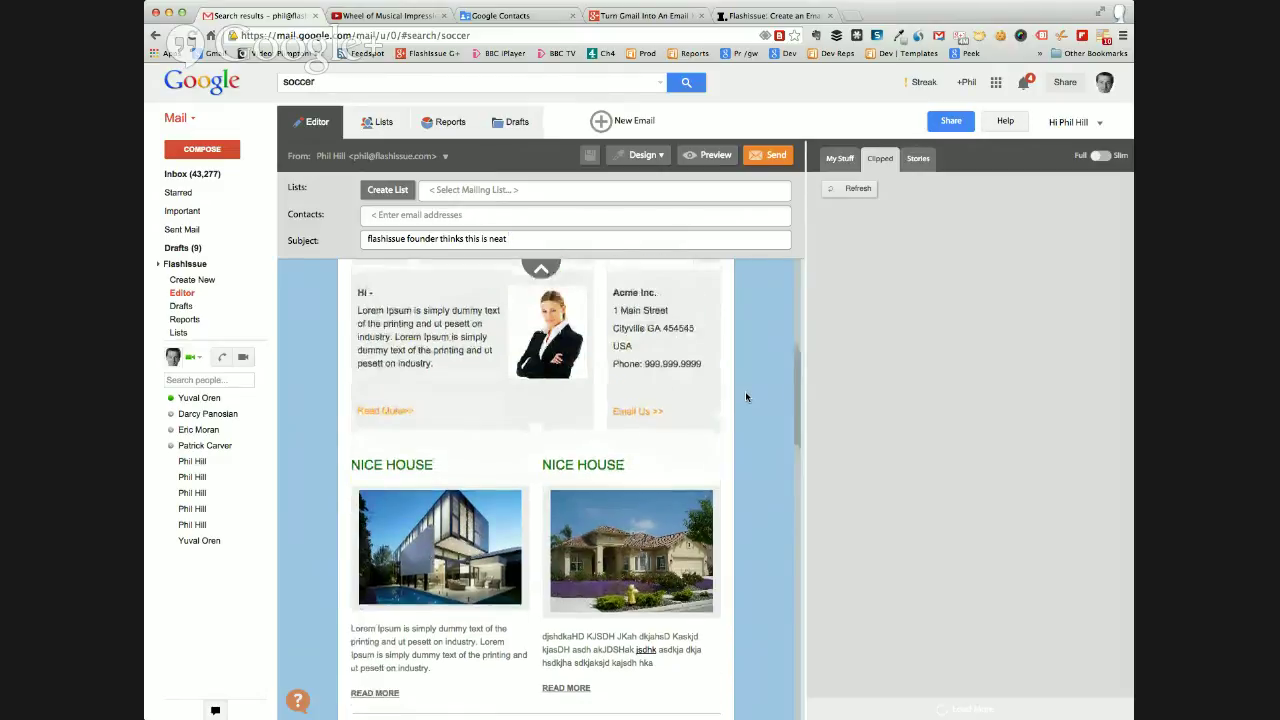
scroll(745, 397, up, 4)
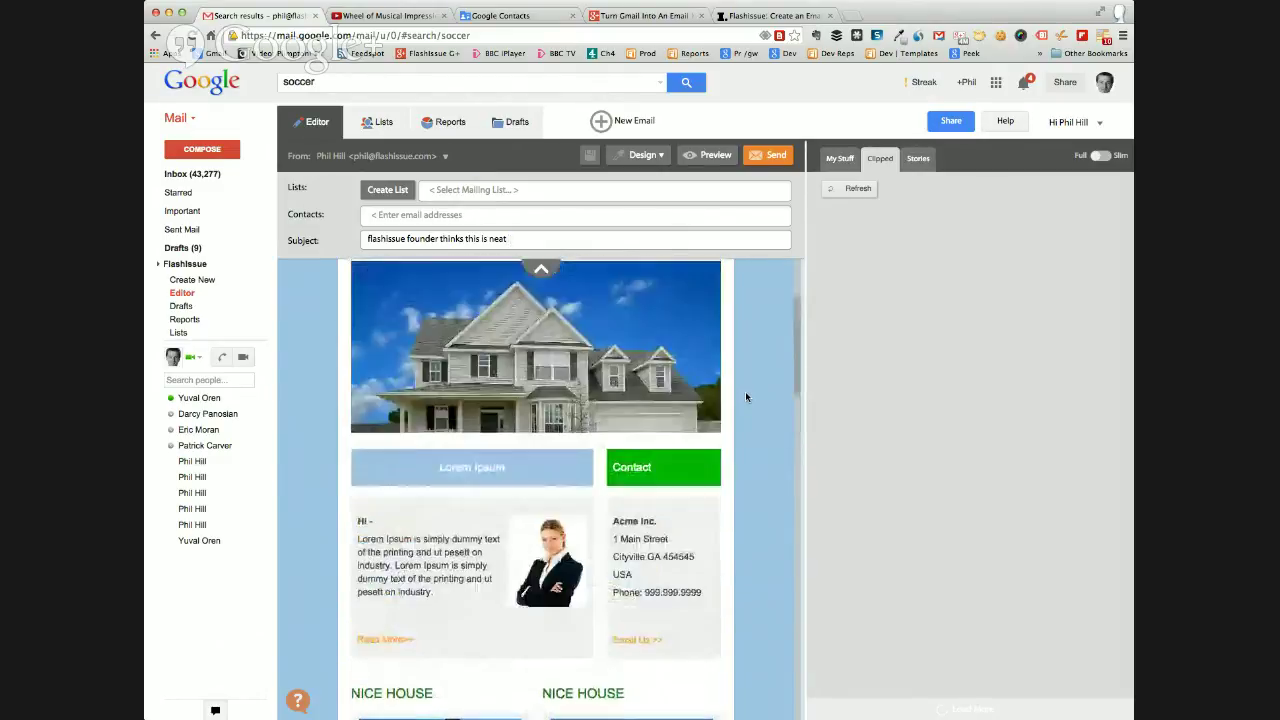
scroll(751, 396, down, 2)
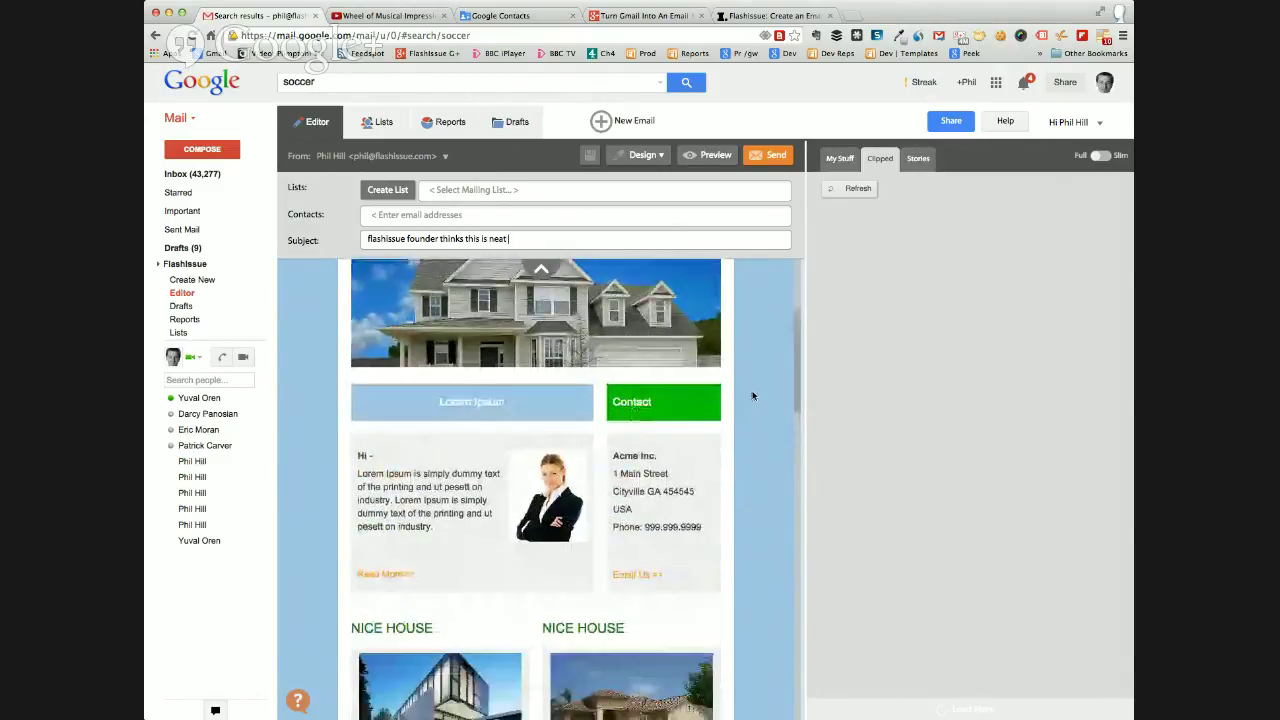
mouse_move(518, 468)
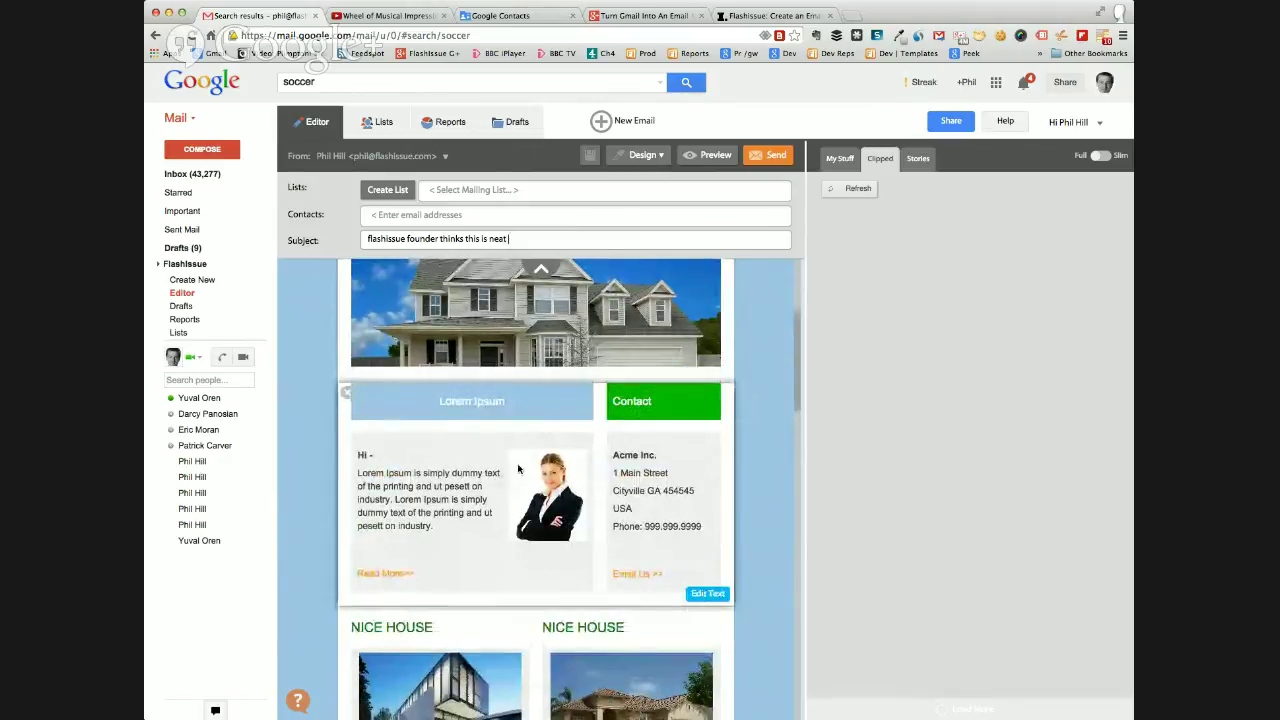
scroll(760, 437, down, 5)
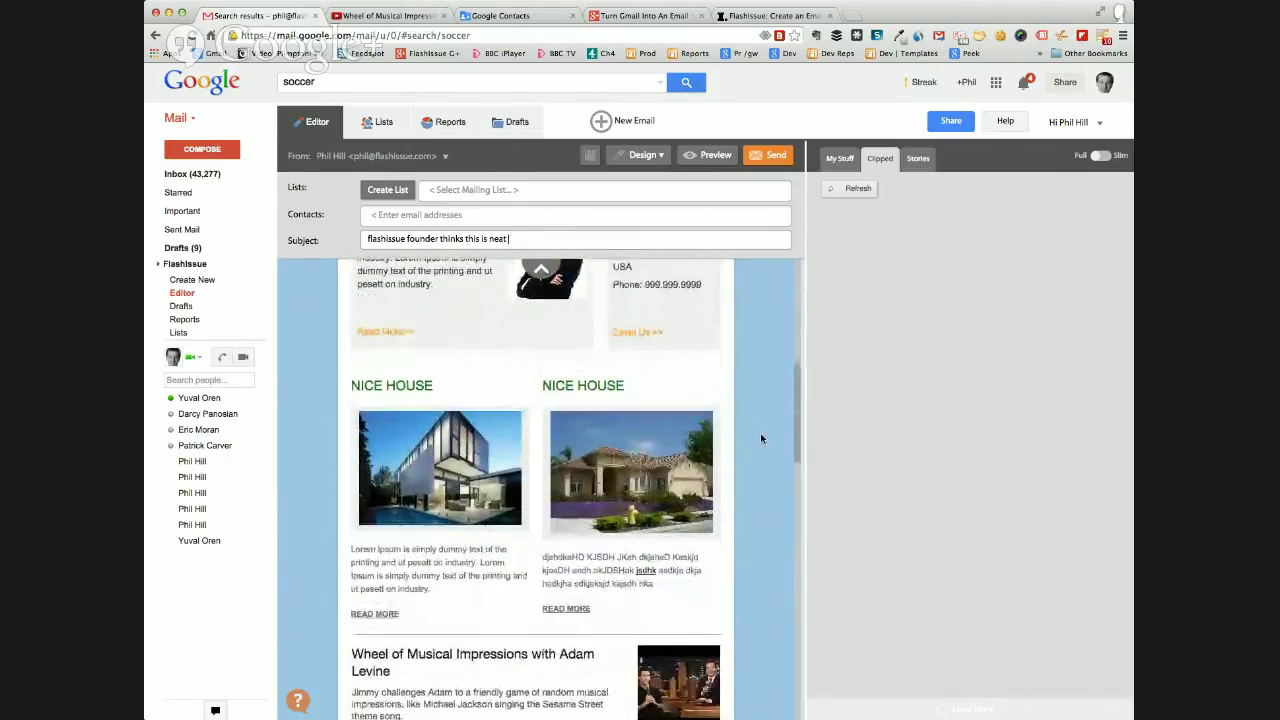
scroll(760, 437, down, 7)
mouse_move(578, 586)
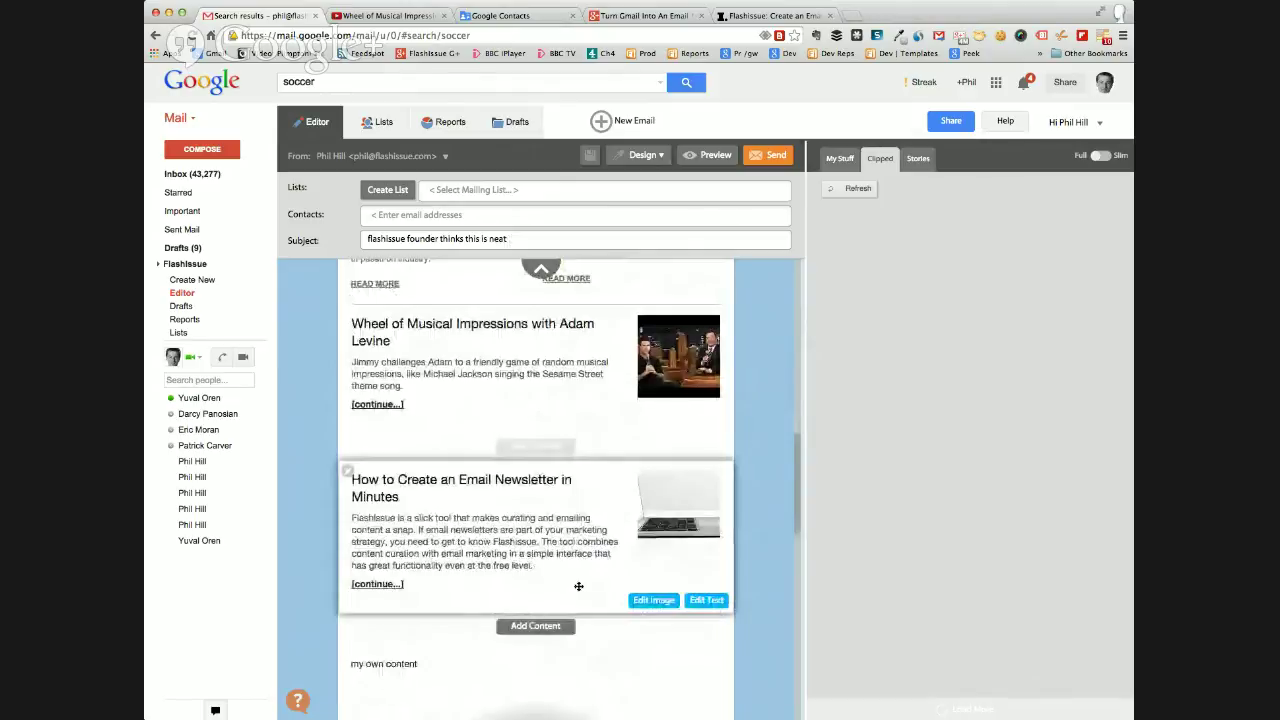
scroll(578, 586, up, 3)
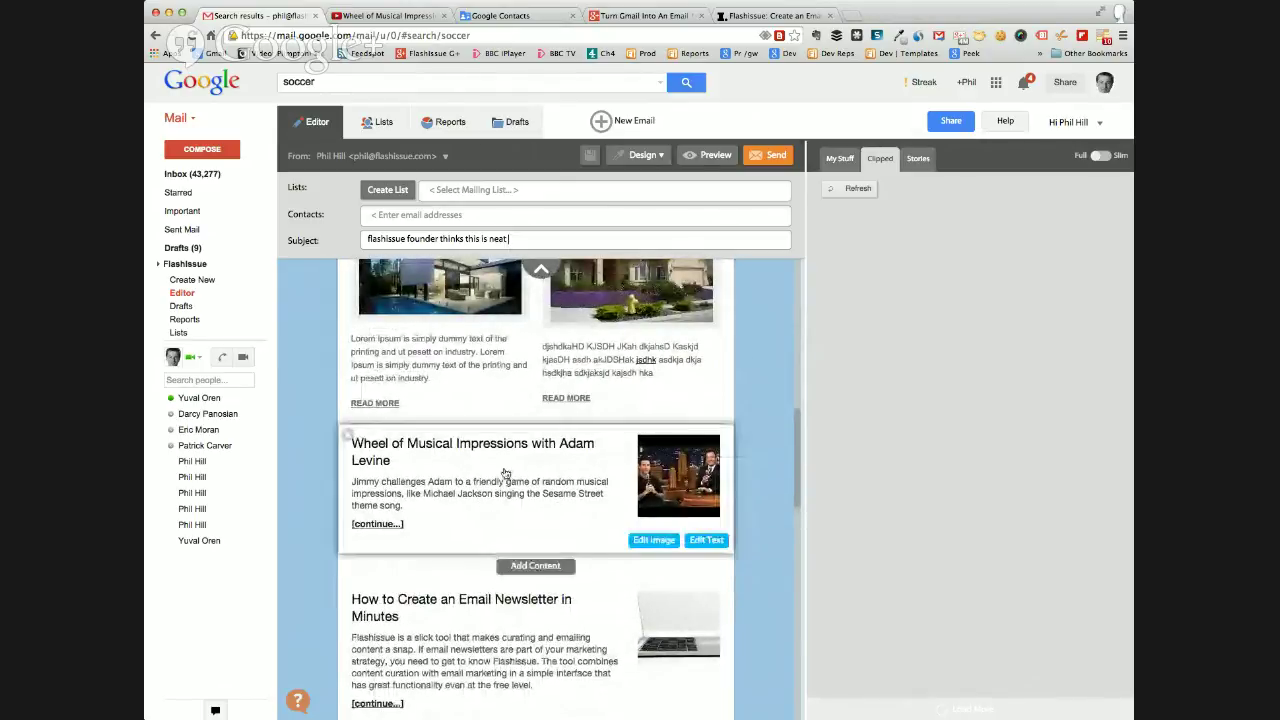
scroll(505, 473, up, 10)
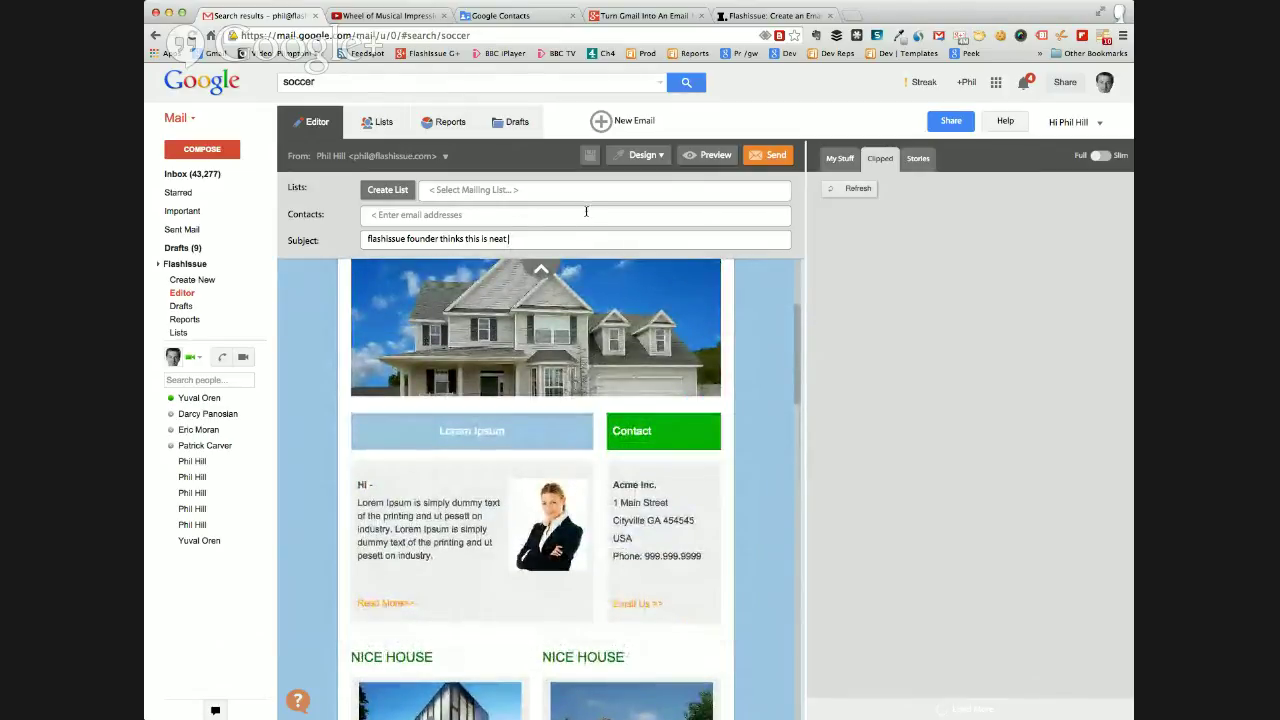
Load the Blank template into a new email and add content to its empty content block.
click(601, 121)
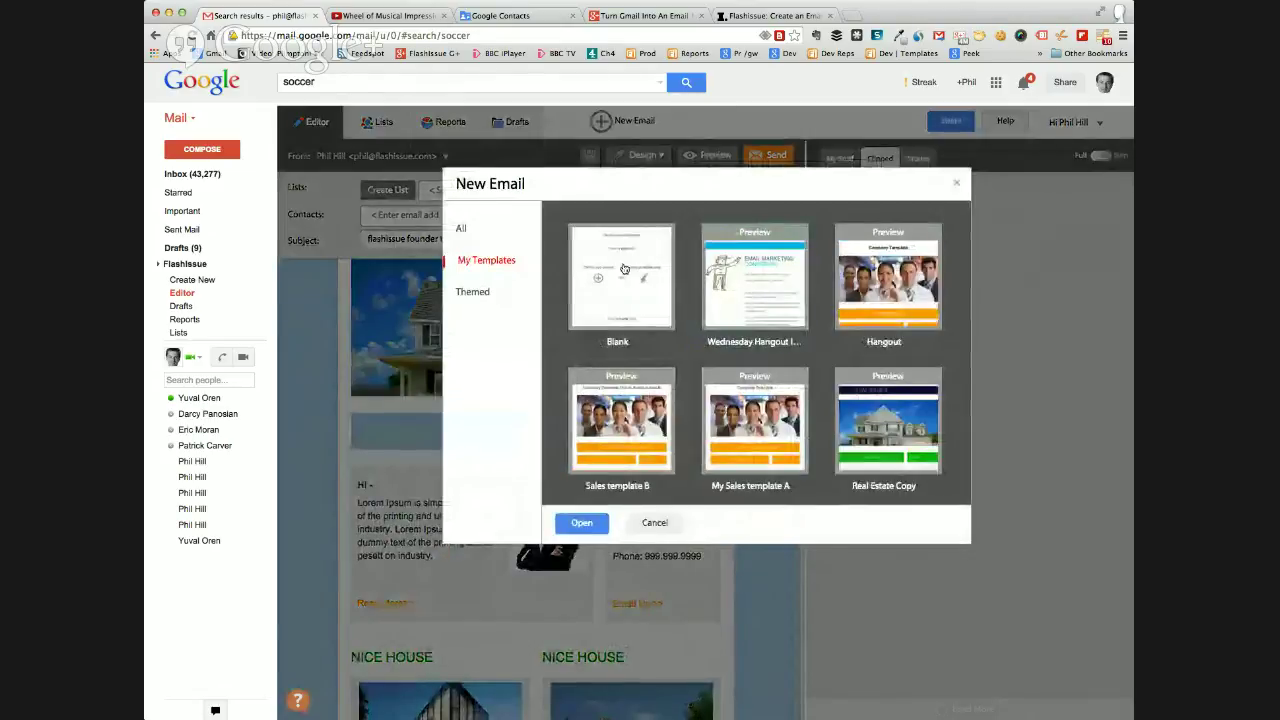
click(624, 269)
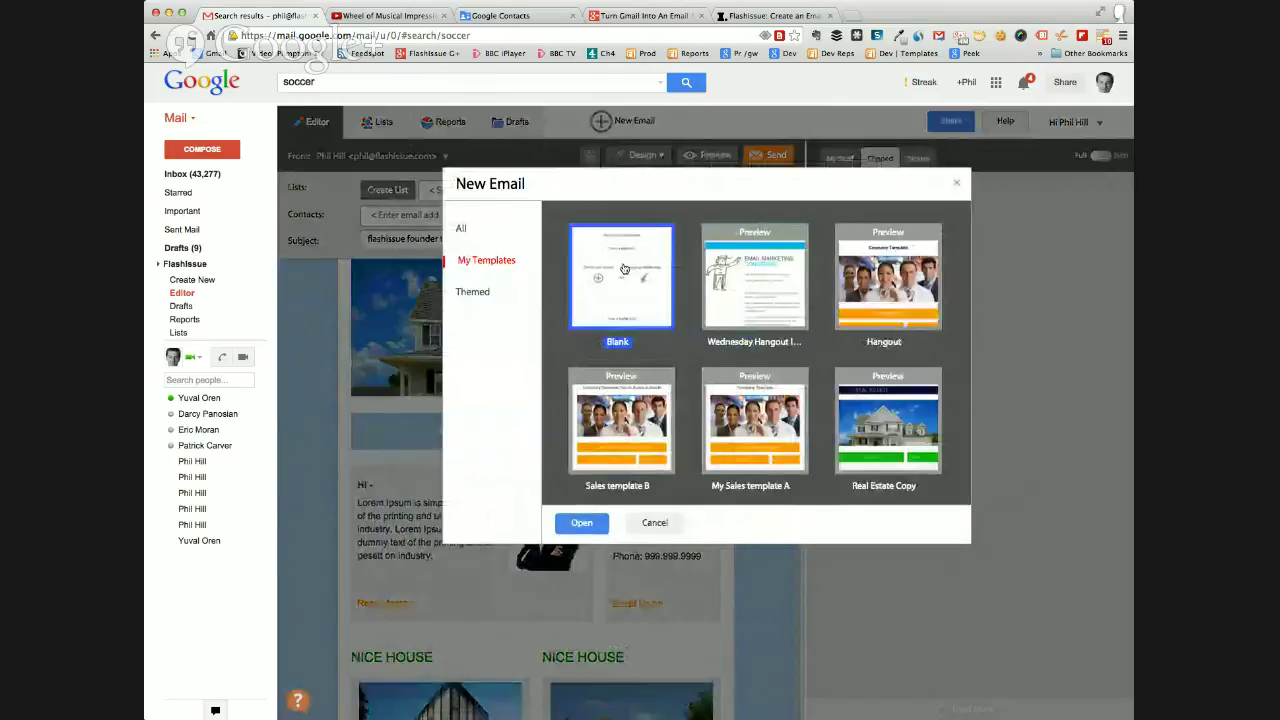
click(583, 526)
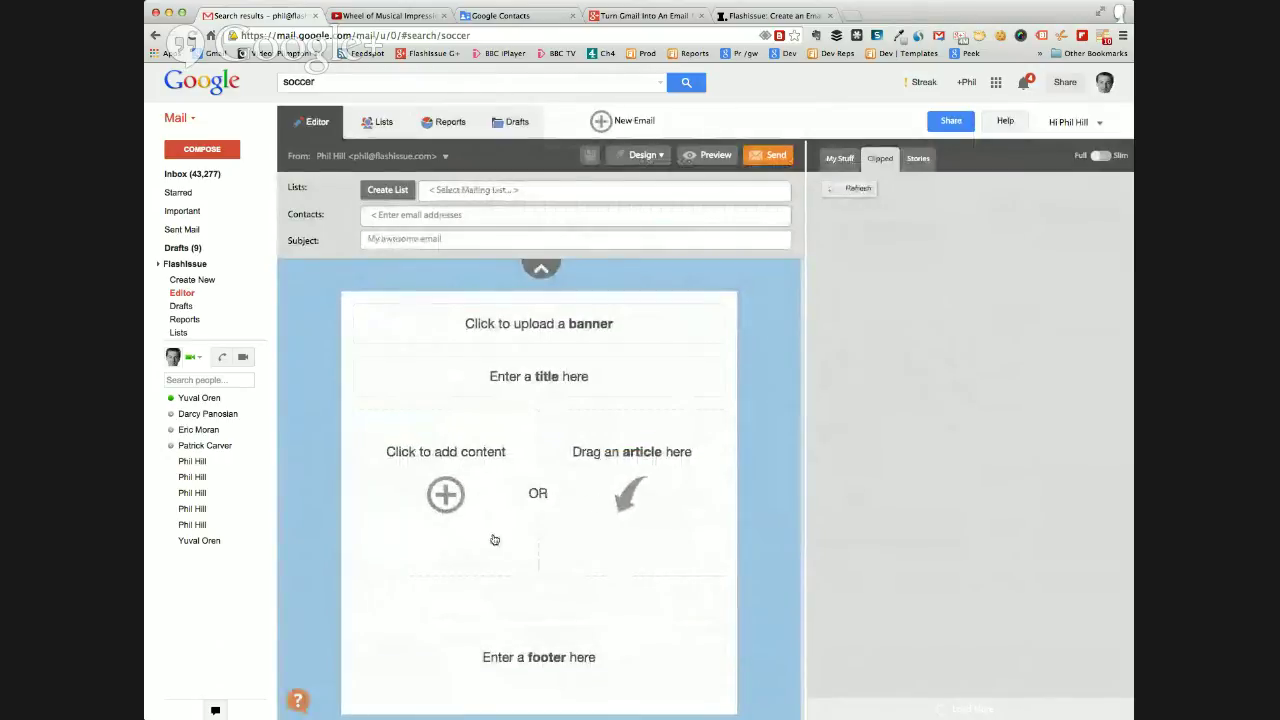
click(445, 494)
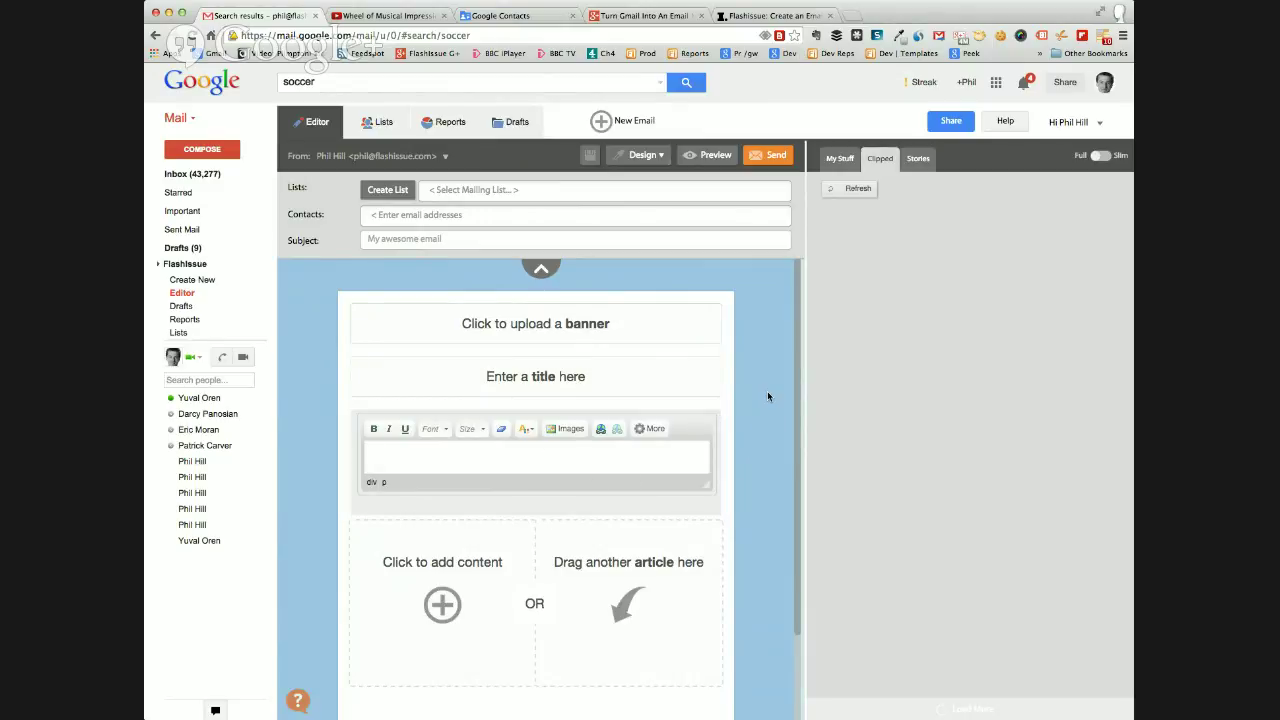
click(375, 123)
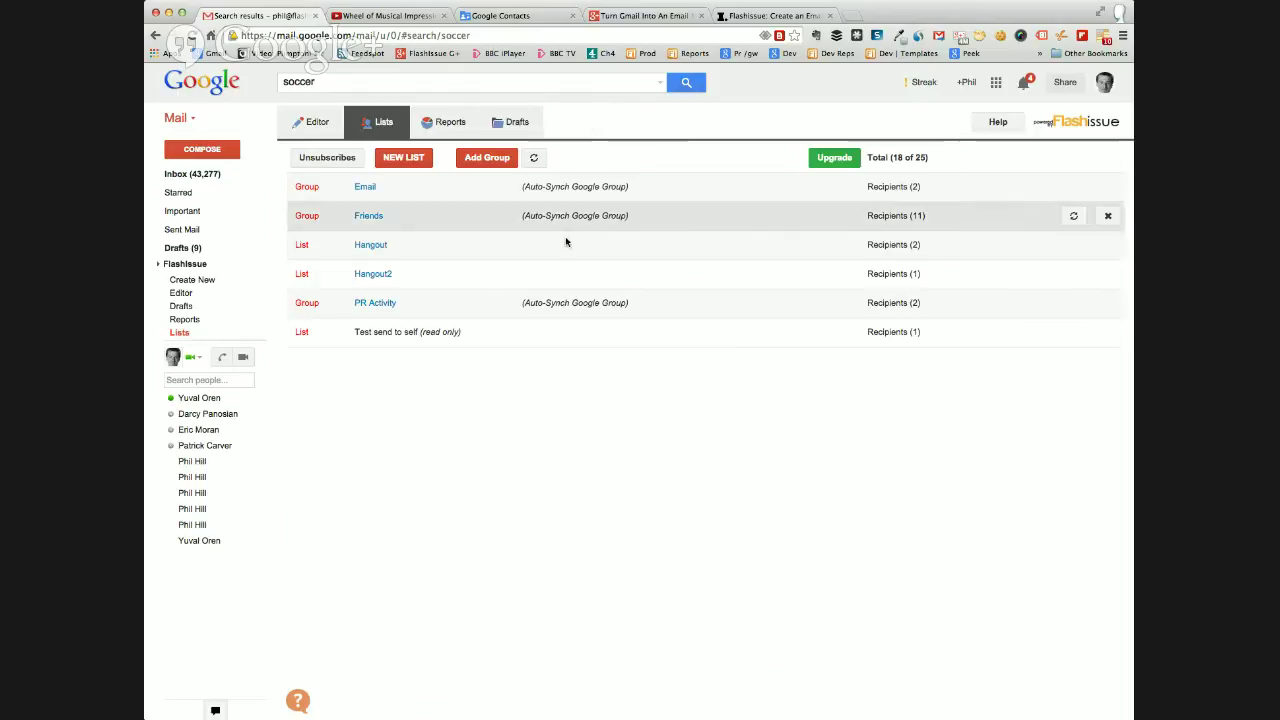
View the Hangout list's 2 recipients and browse the contact picker, cancelling without adding anyone.
click(369, 246)
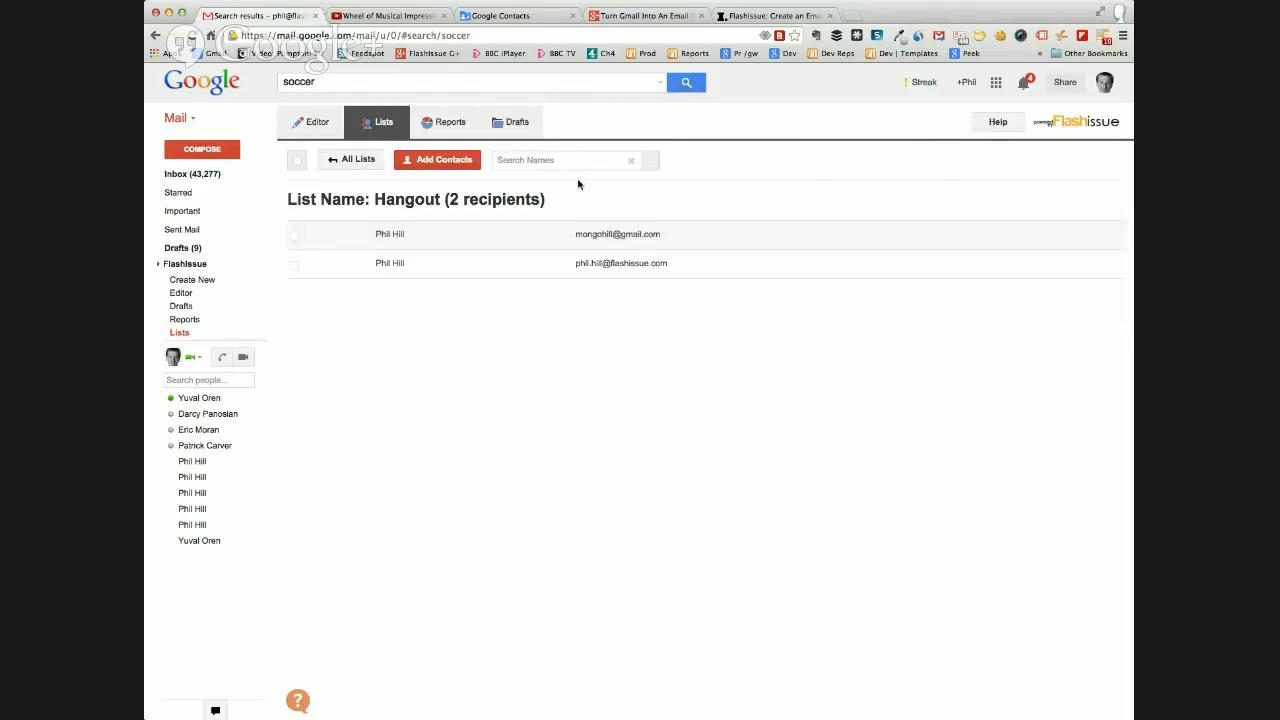
click(440, 162)
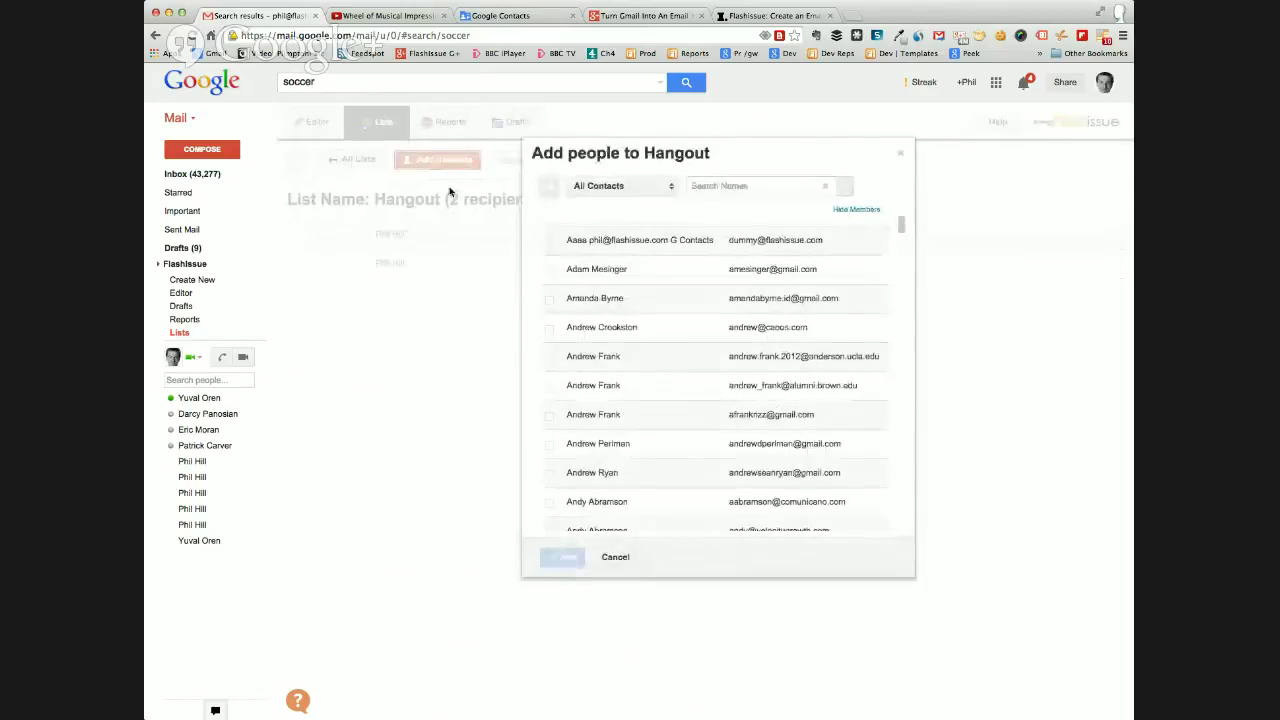
scroll(600, 338, down, 10)
scroll(613, 340, down, 15)
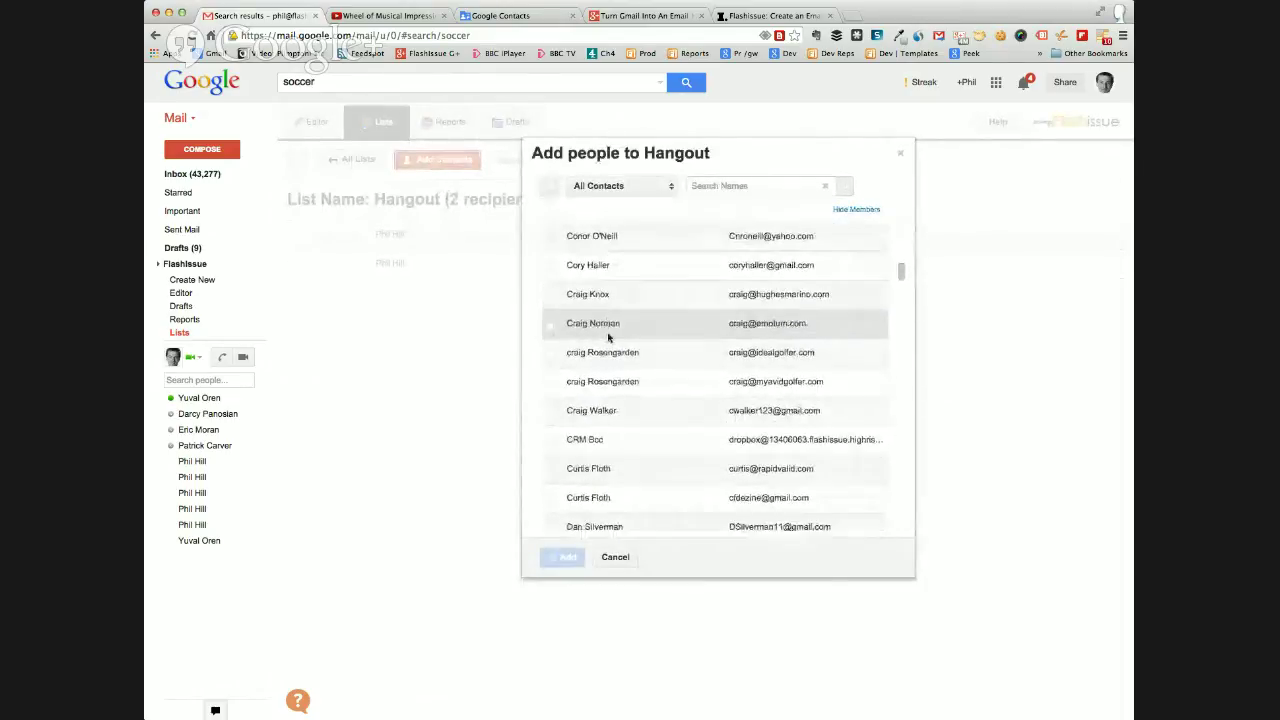
scroll(609, 334, down, 1)
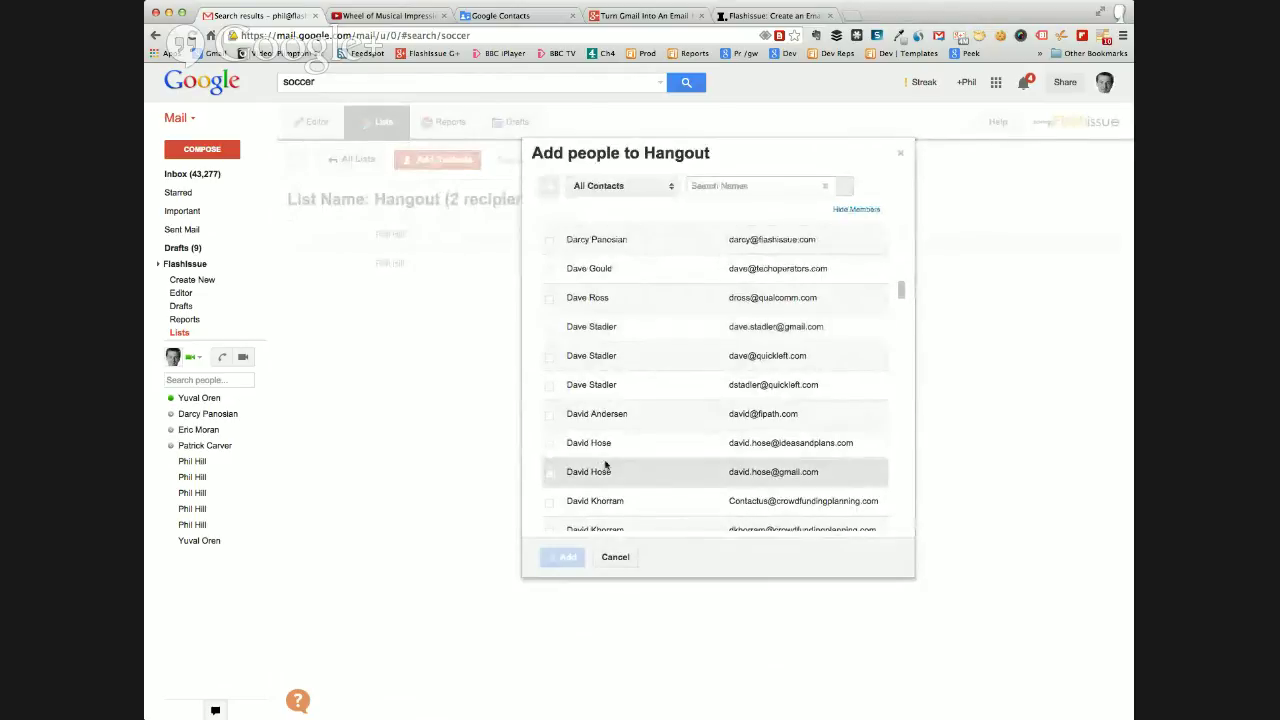
scroll(725, 475, down, 5)
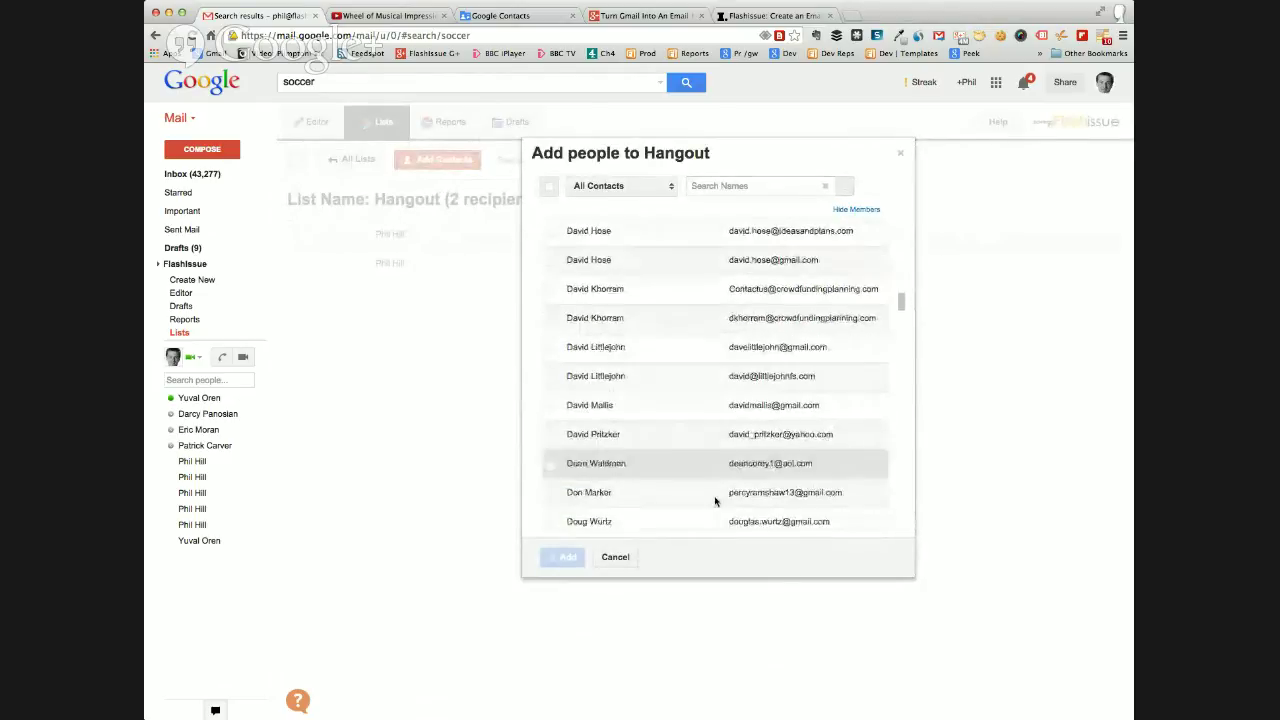
click(617, 558)
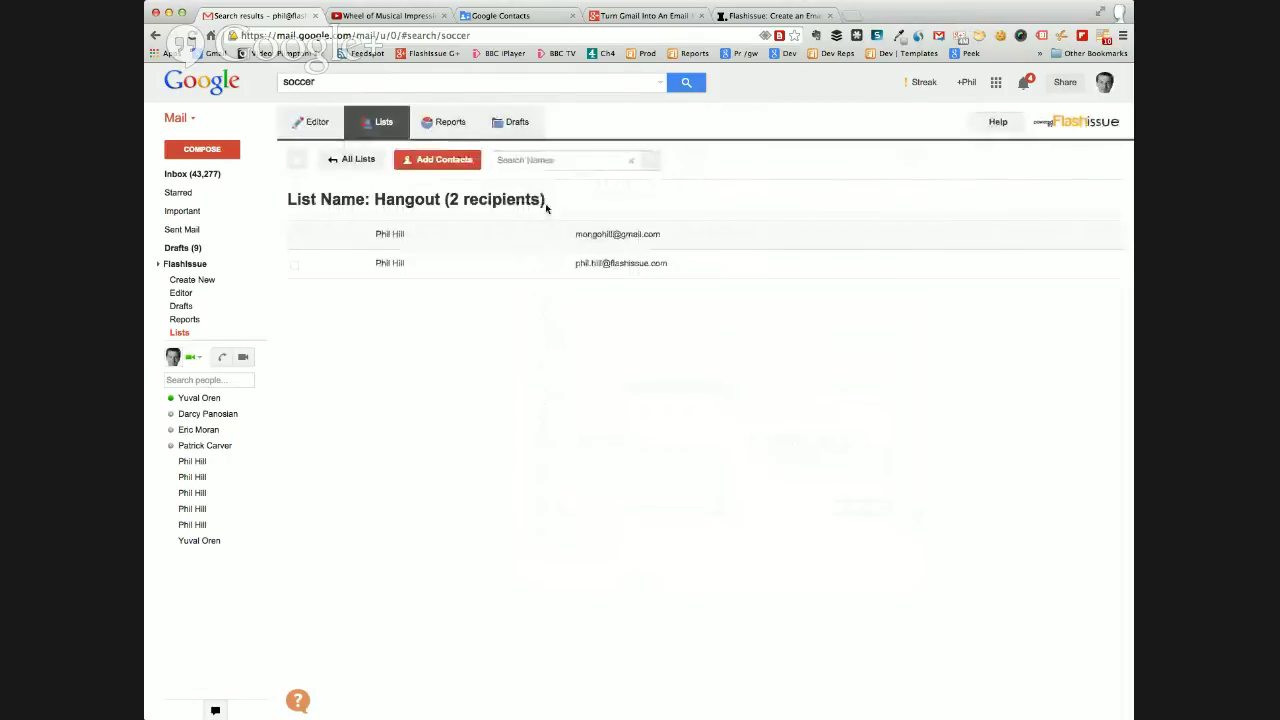
click(446, 123)
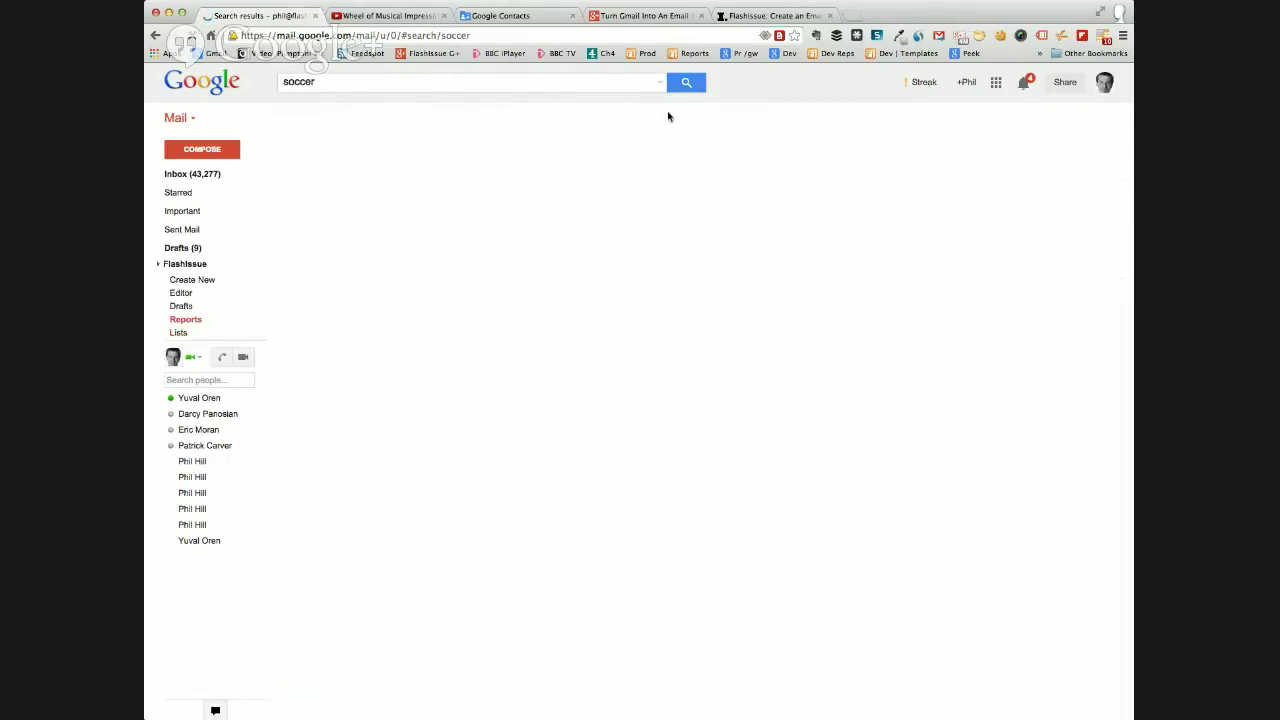
From the Reports list, open the Pie Weekly newsletter's web version in a new tab.
mouse_move(748, 249)
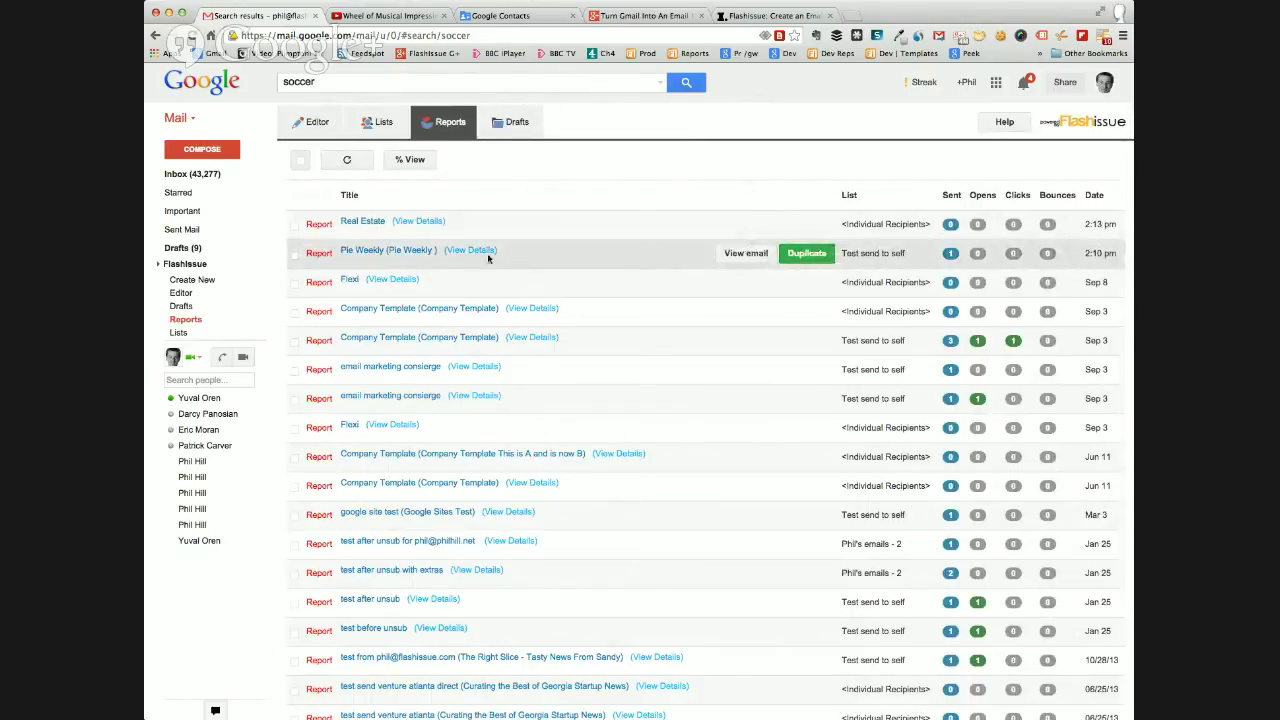
click(744, 253)
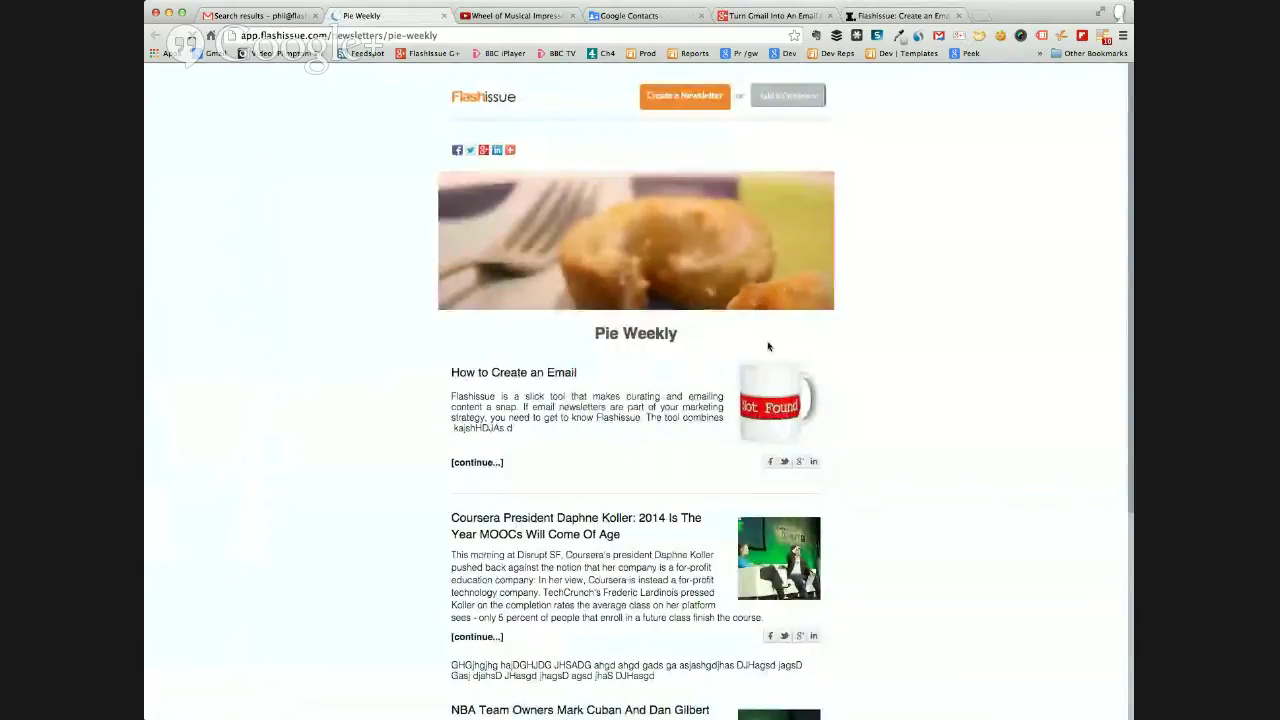
Scroll the Pie Weekly web page to its mailing address, then return to the Gmail inbox.
scroll(690, 258, down, 3)
scroll(689, 258, down, 4)
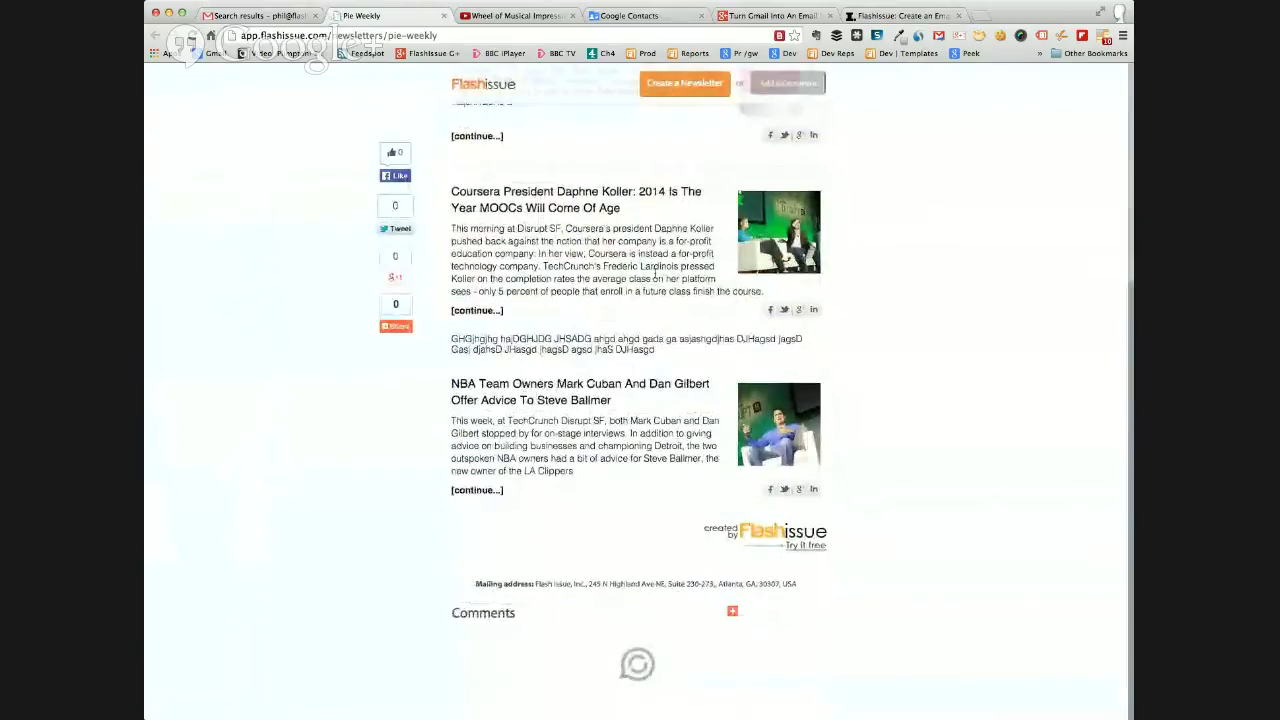
scroll(589, 485, down, 3)
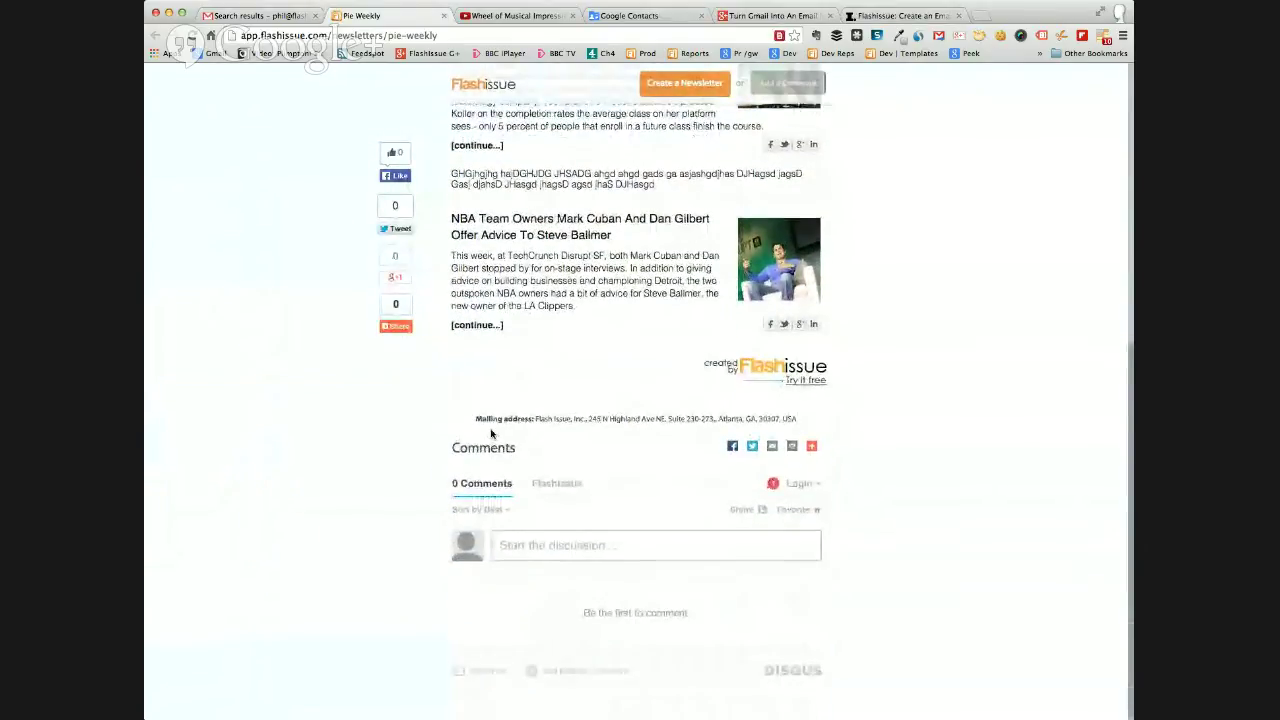
drag(477, 416, 799, 413)
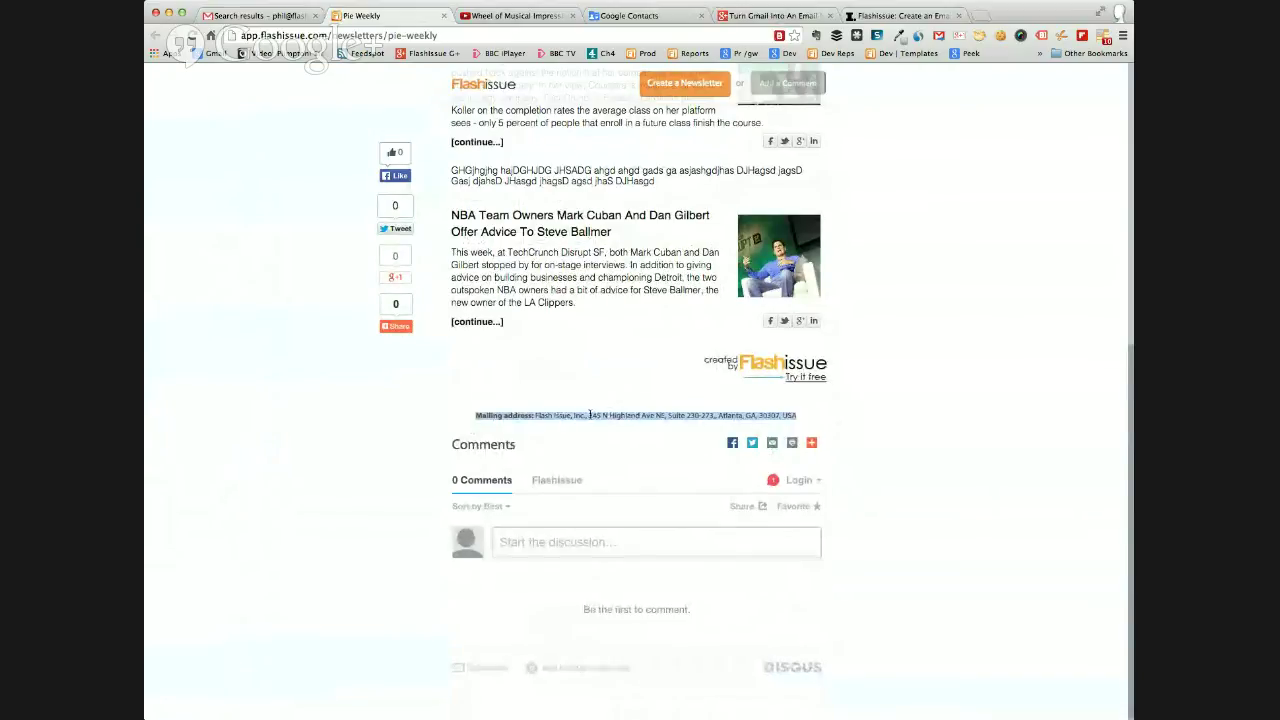
scroll(602, 414, up, 1)
scroll(602, 414, up, 2)
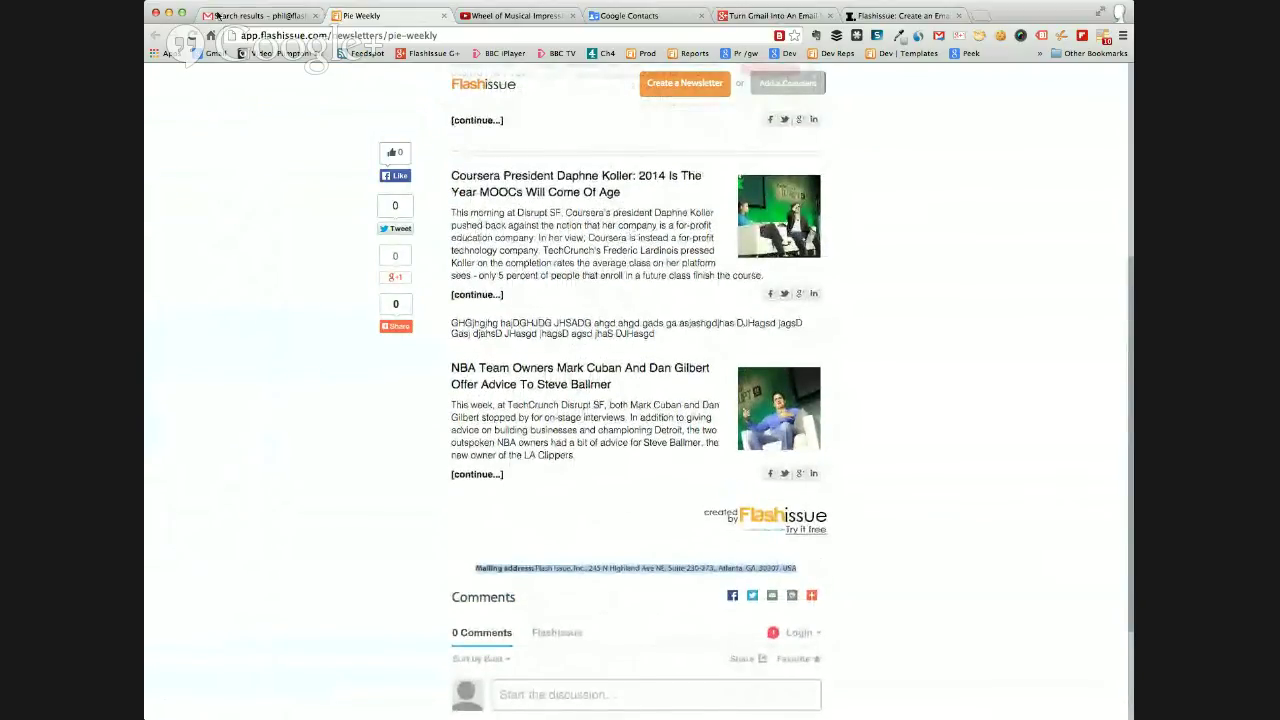
click(252, 15)
click(190, 174)
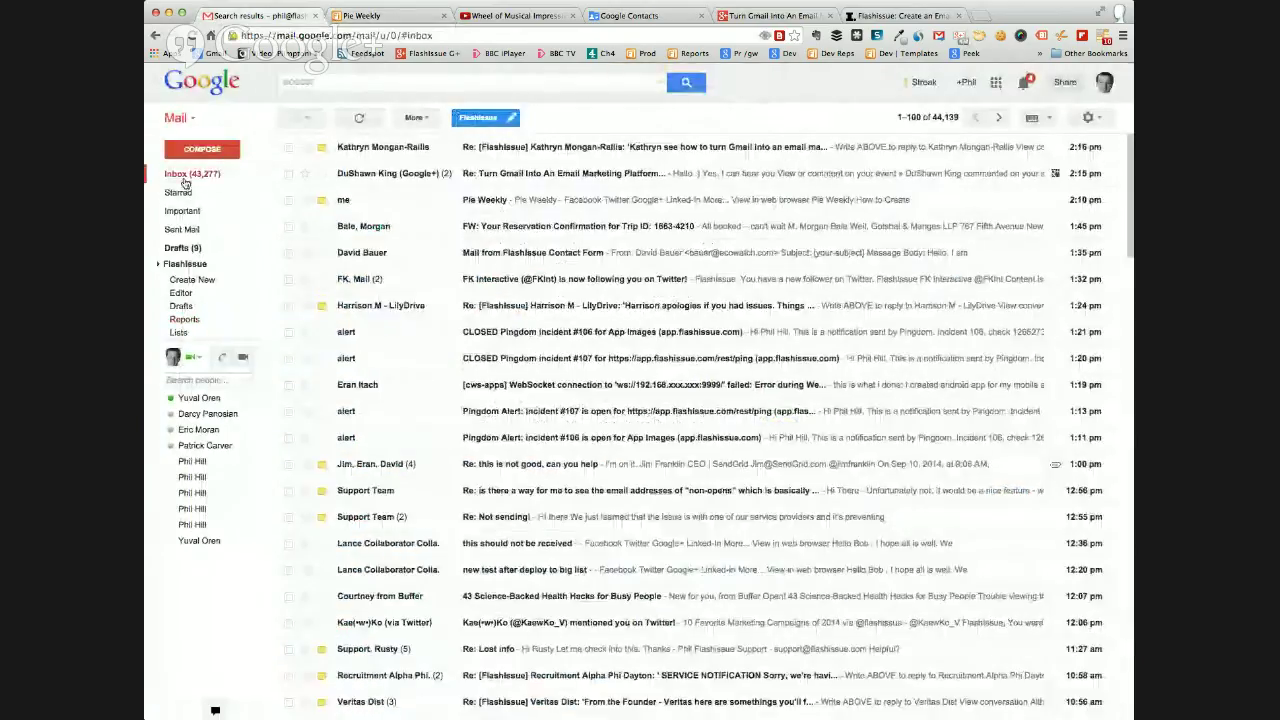
Open the Pie Weekly email and highlight the 'Unsubscribe from future emails' footer line.
click(486, 201)
scroll(520, 270, down, 10)
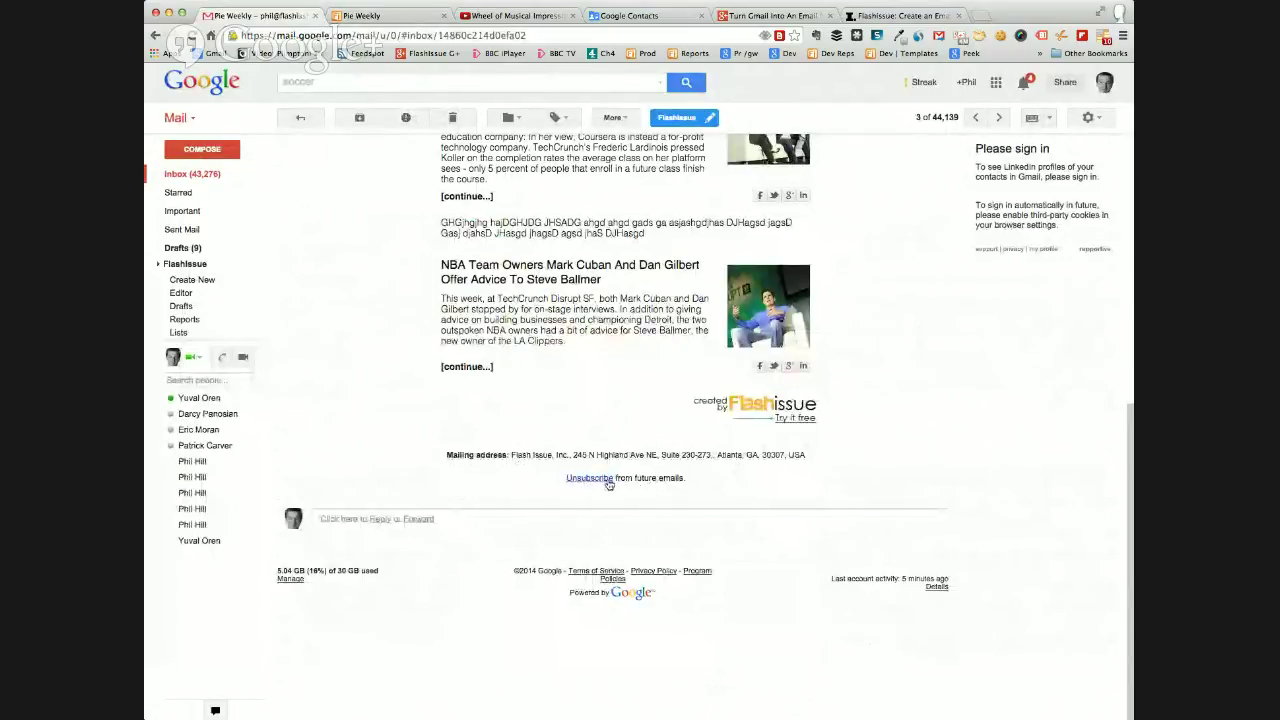
drag(687, 481, 516, 487)
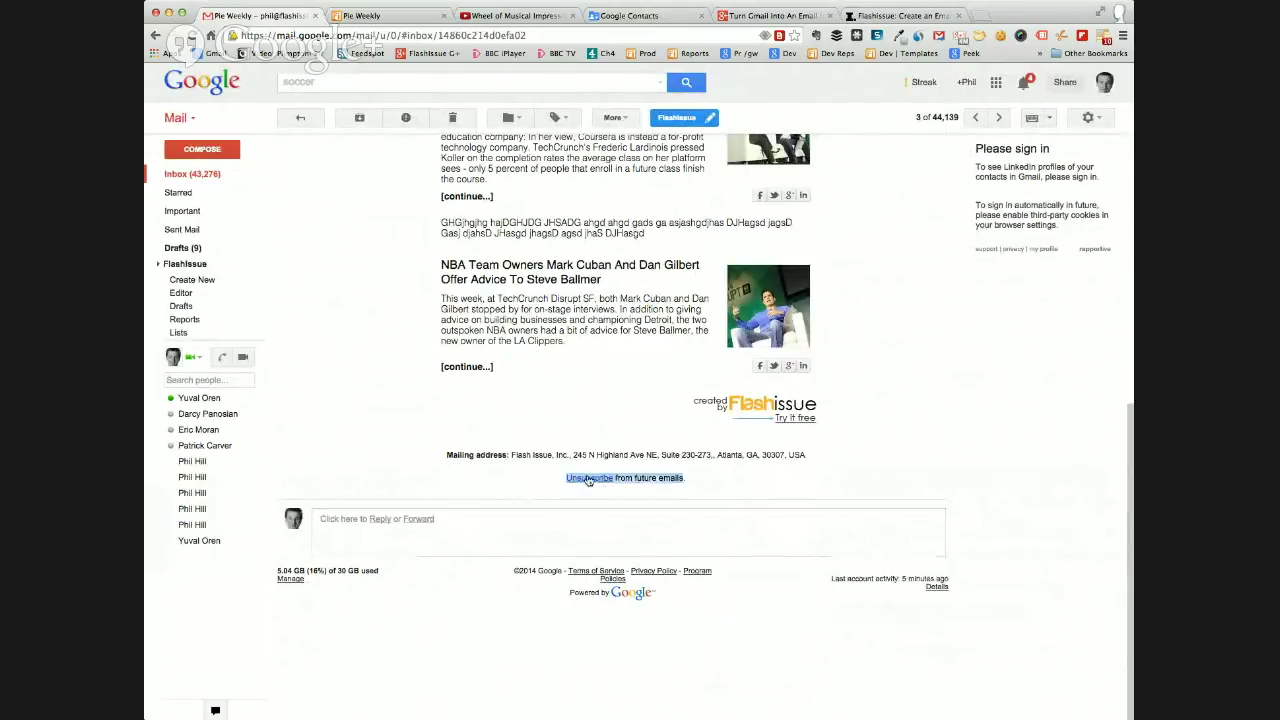
mouse_move(185, 330)
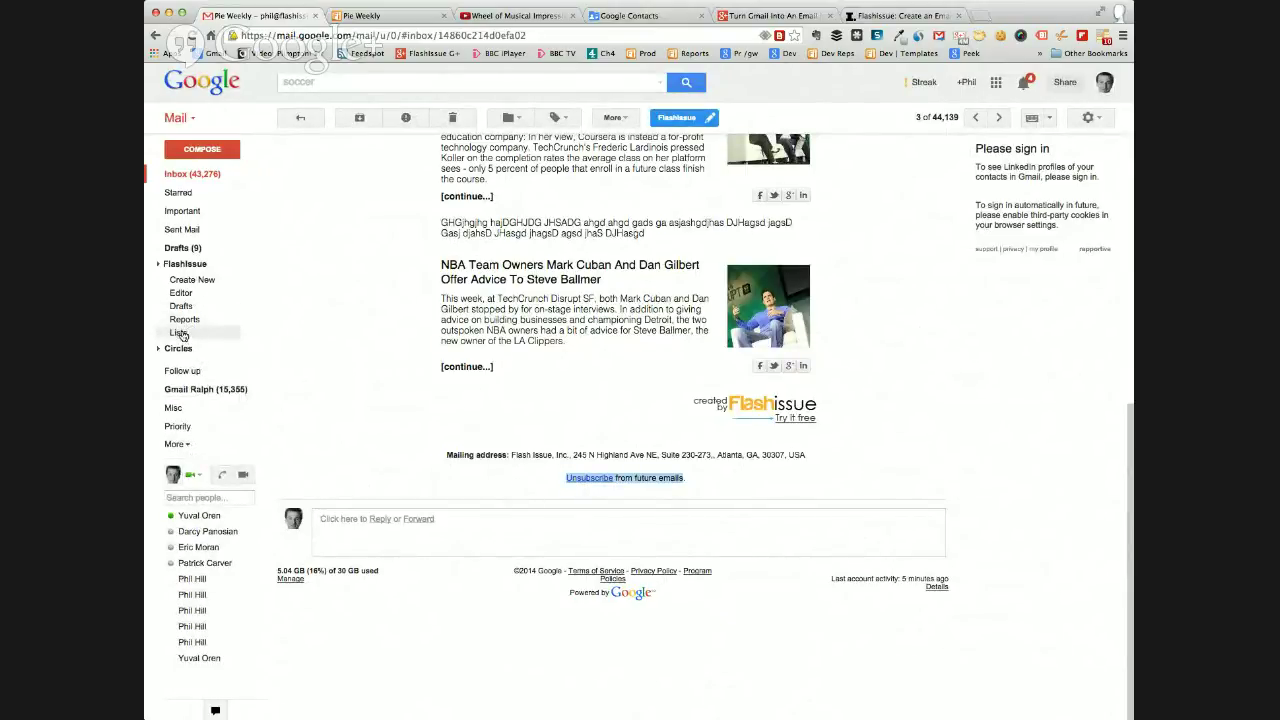
click(179, 336)
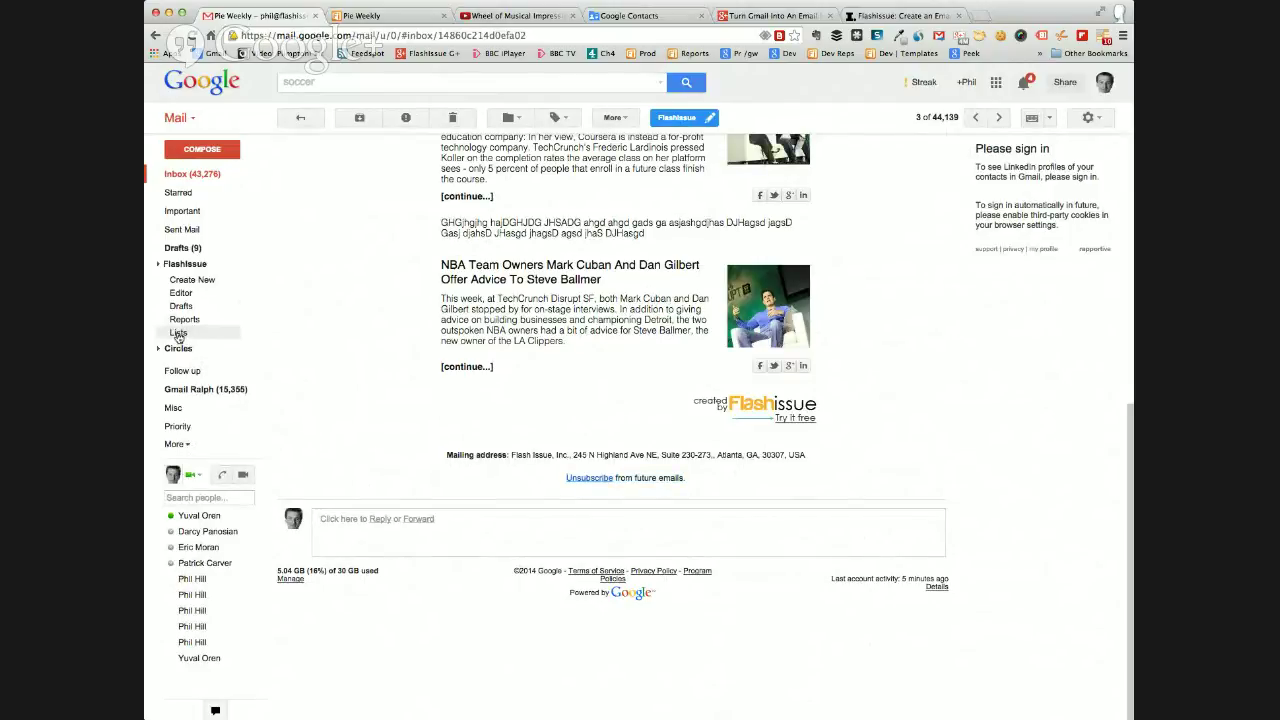
Check the FlashIssue Unsubscribes view shows no opt-outs, then go back to All Lists.
click(383, 122)
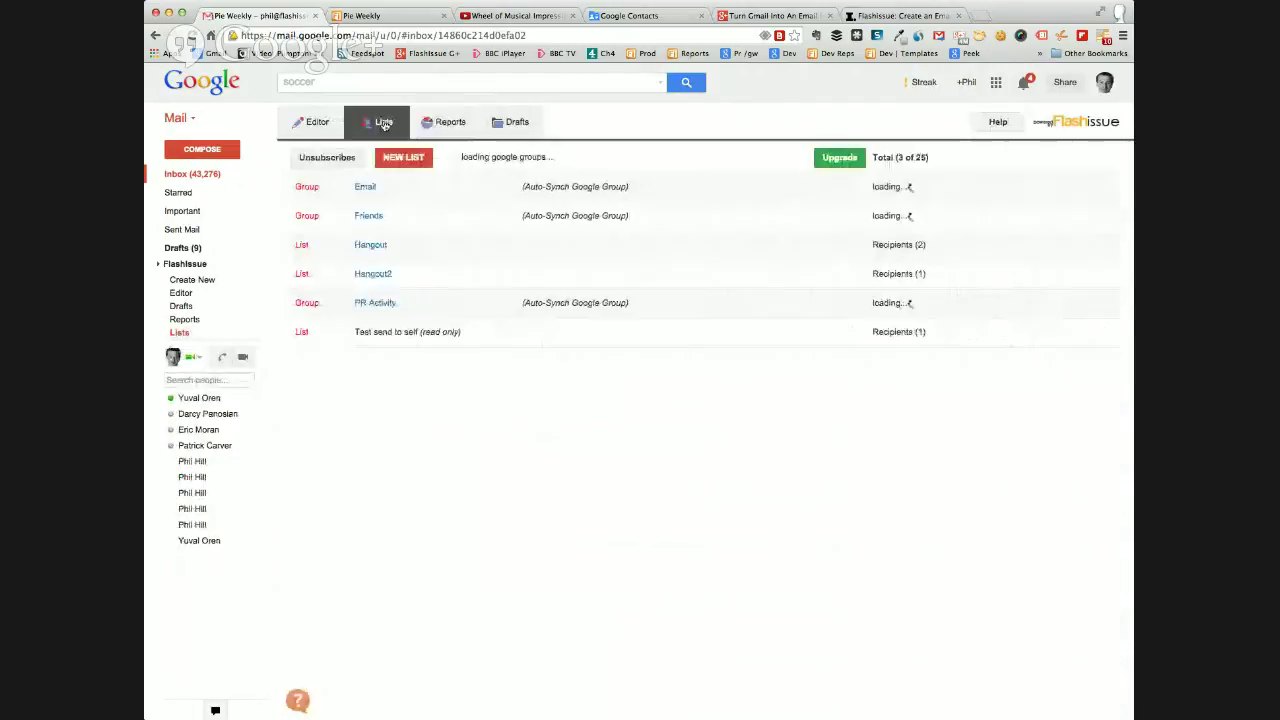
click(325, 160)
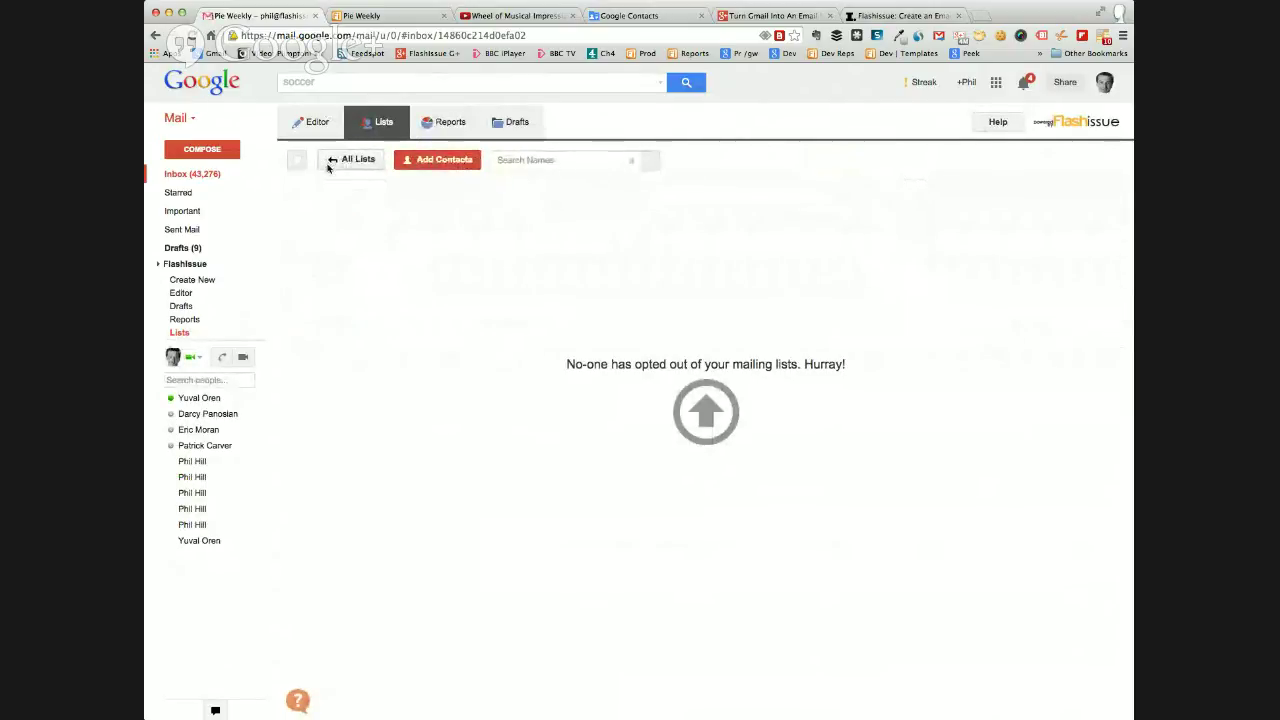
click(334, 162)
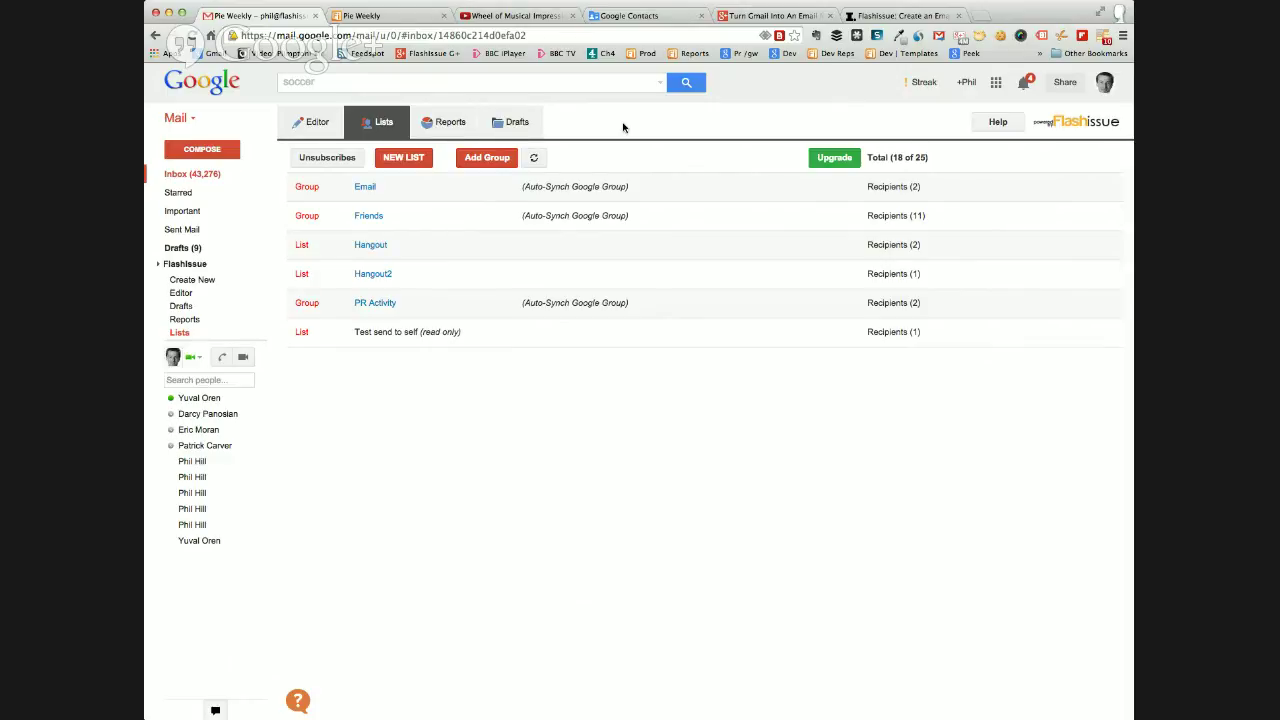
Search FlashIssue help for 'create' articles, close the help box, and return to the Editor.
click(298, 703)
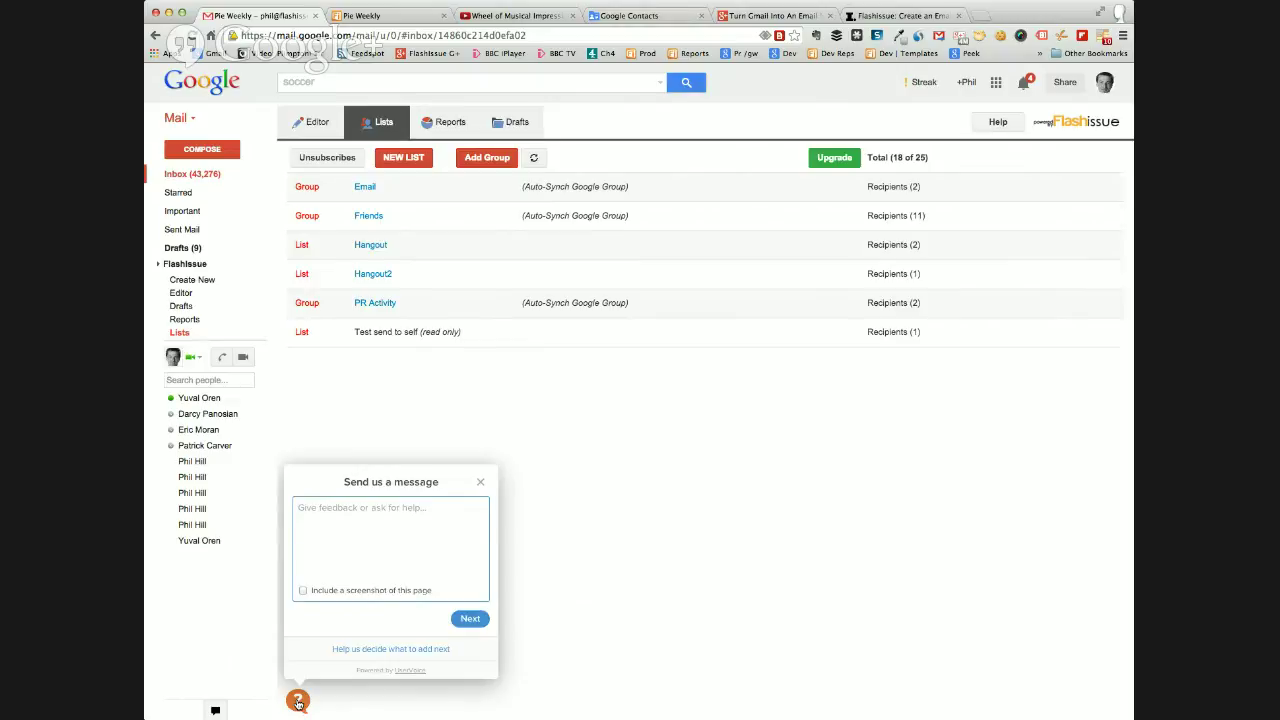
click(357, 509)
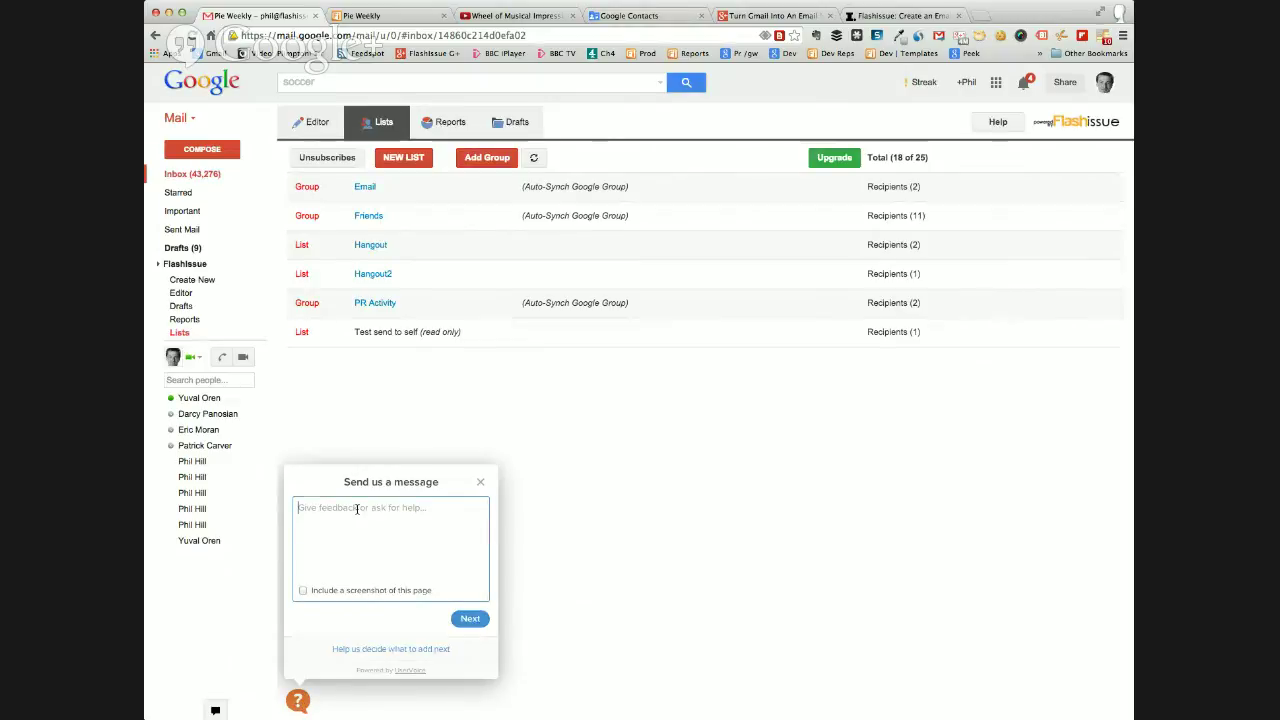
text(create list)
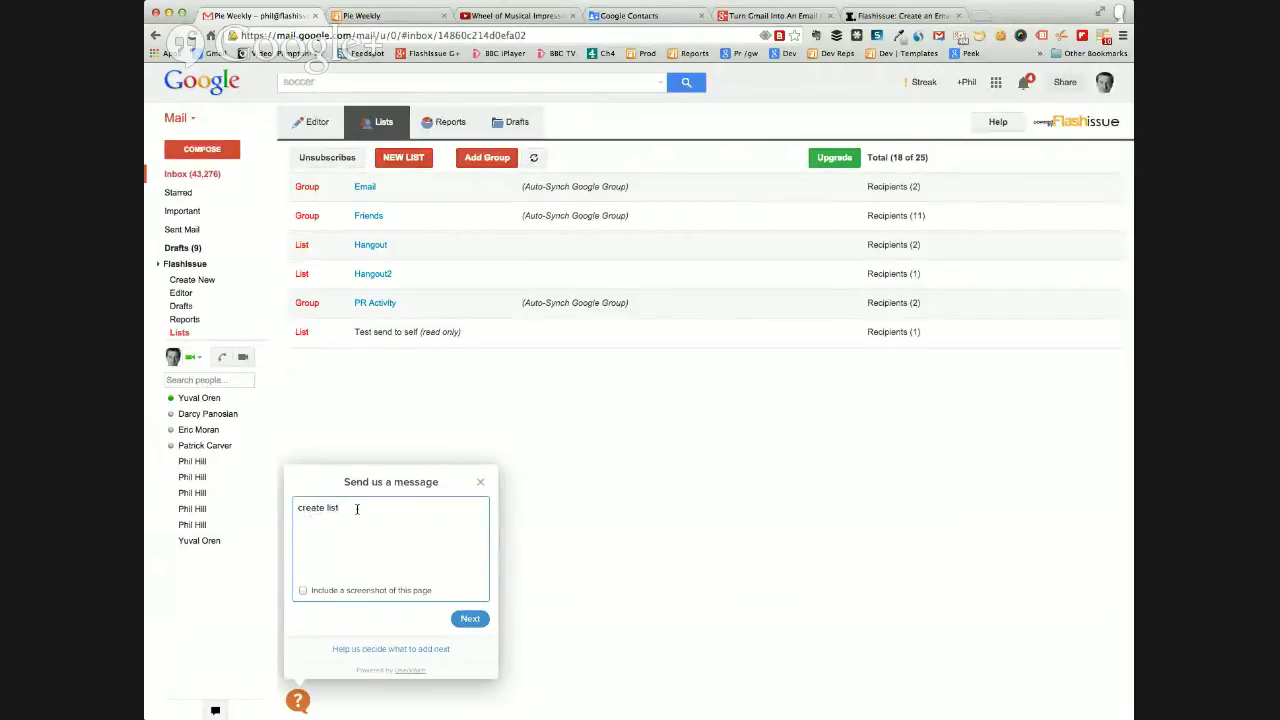
click(475, 617)
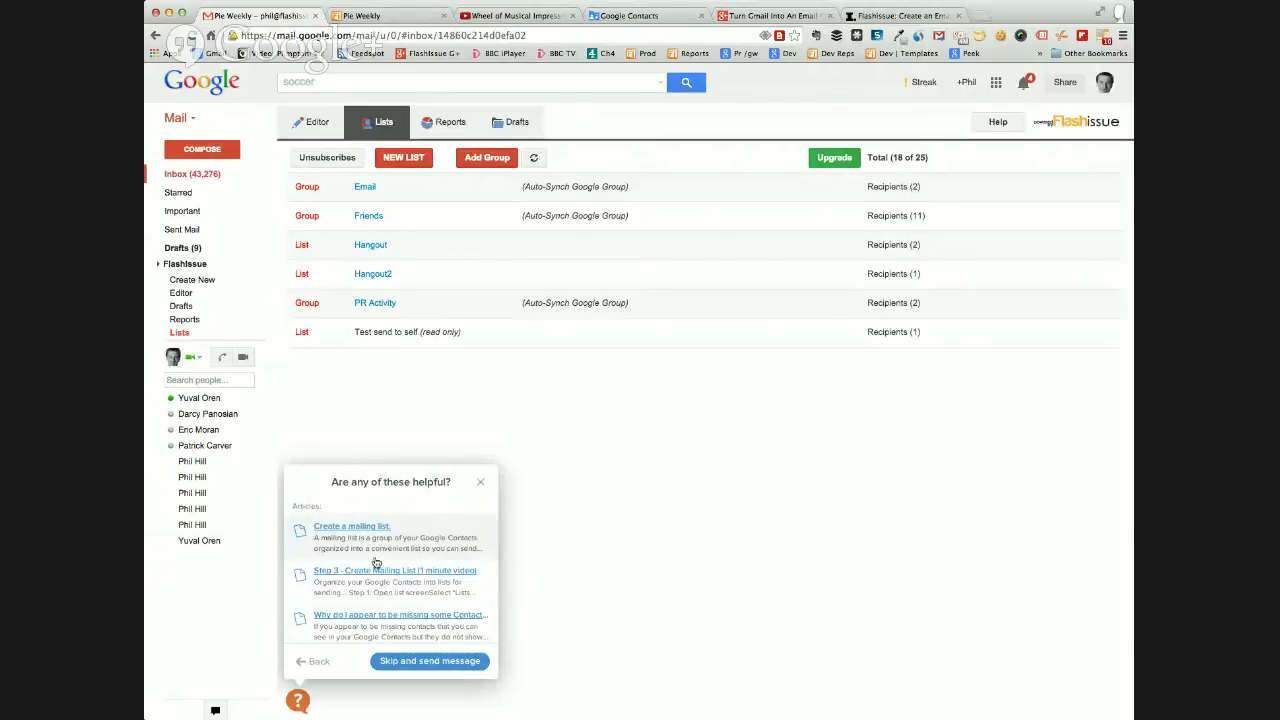
scroll(371, 563, down, 3)
click(314, 662)
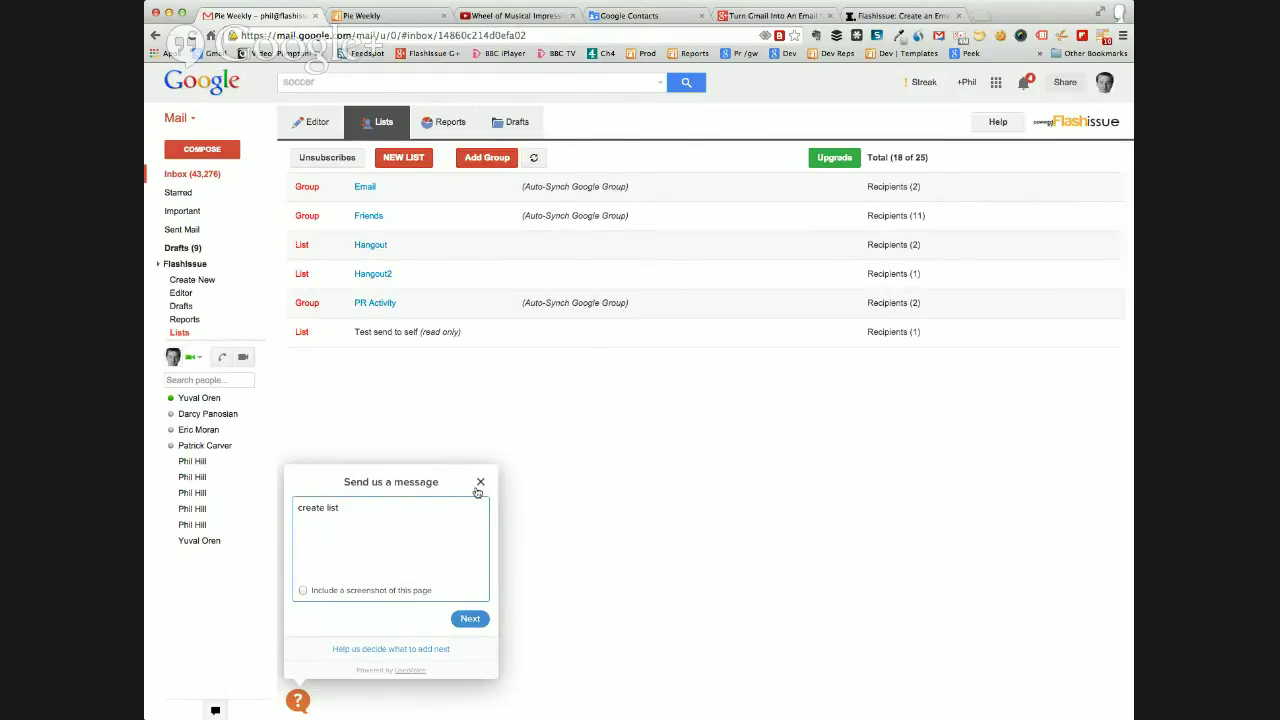
click(478, 483)
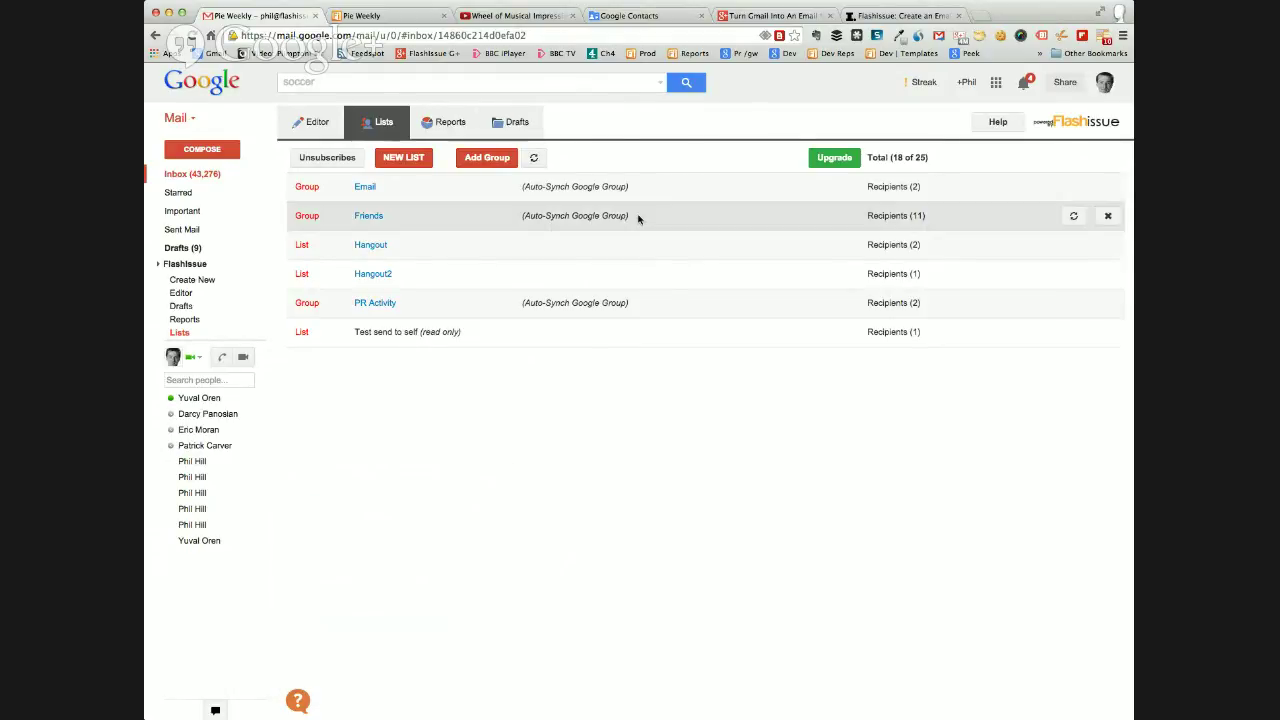
click(301, 119)
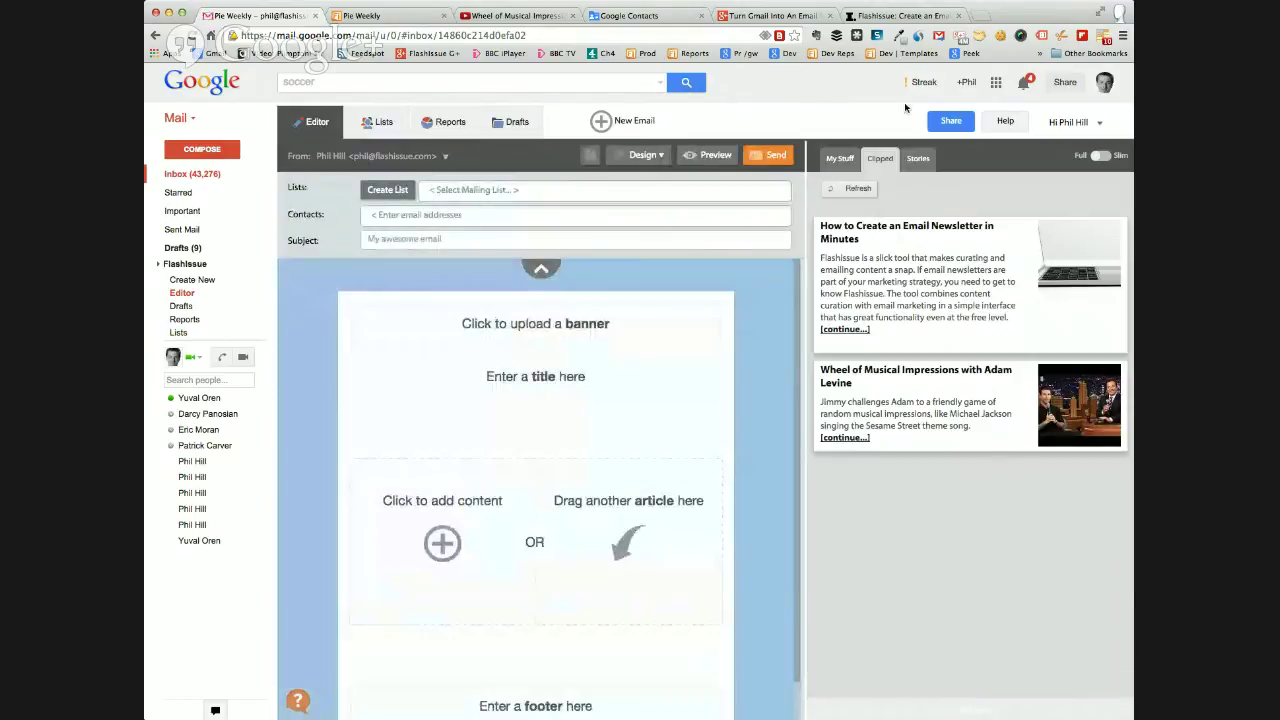
In global settings, attempt removing FlashIssue branding (paid plan only), cancel unsaved, and go to the inbox.
click(1075, 124)
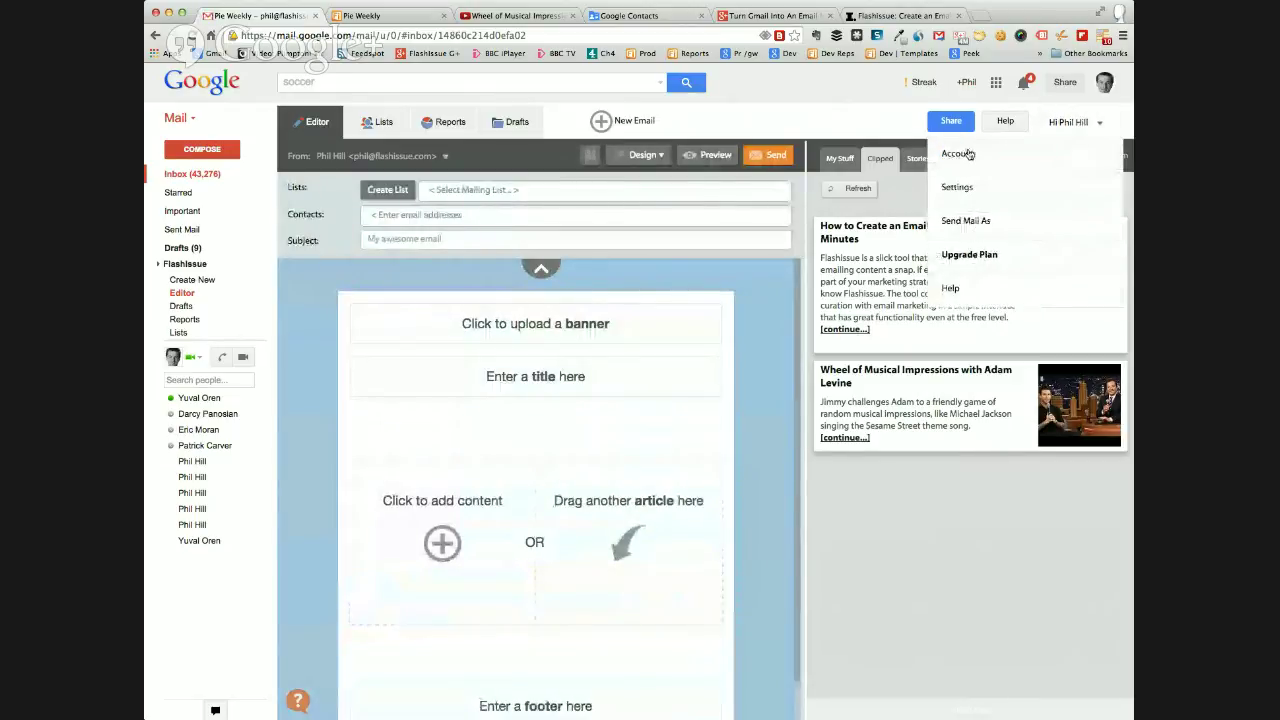
click(955, 187)
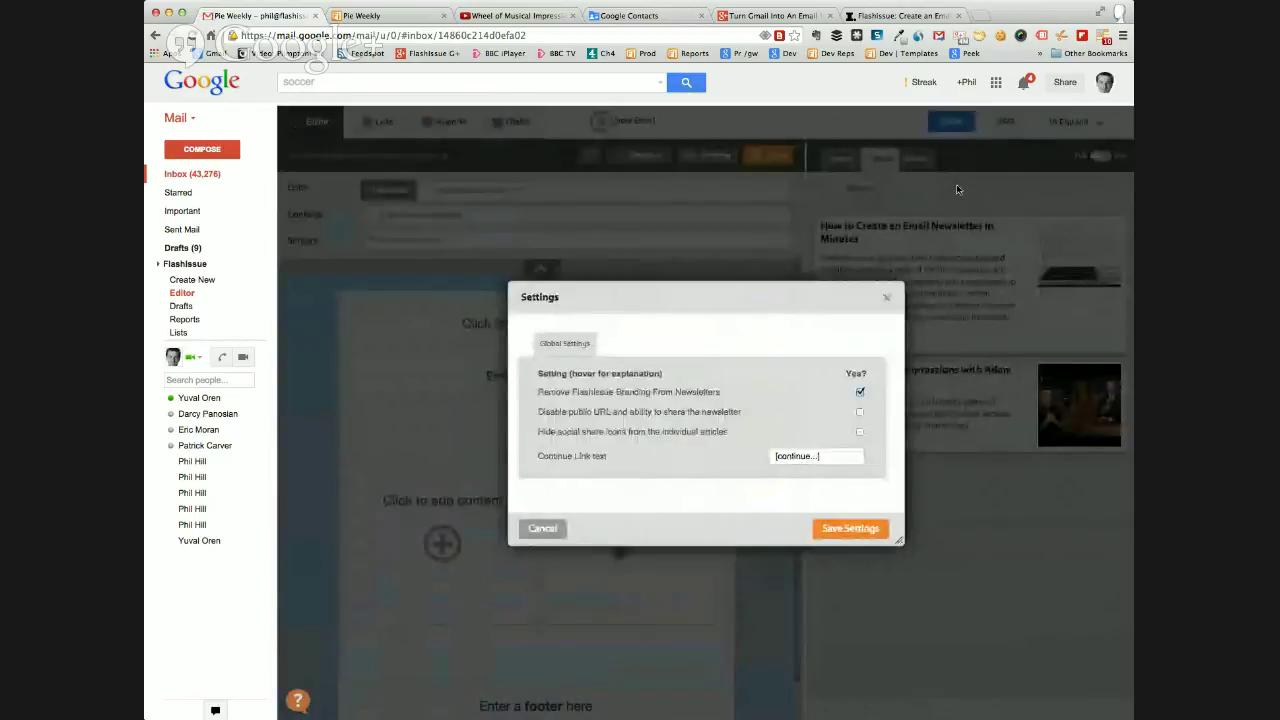
mouse_move(664, 398)
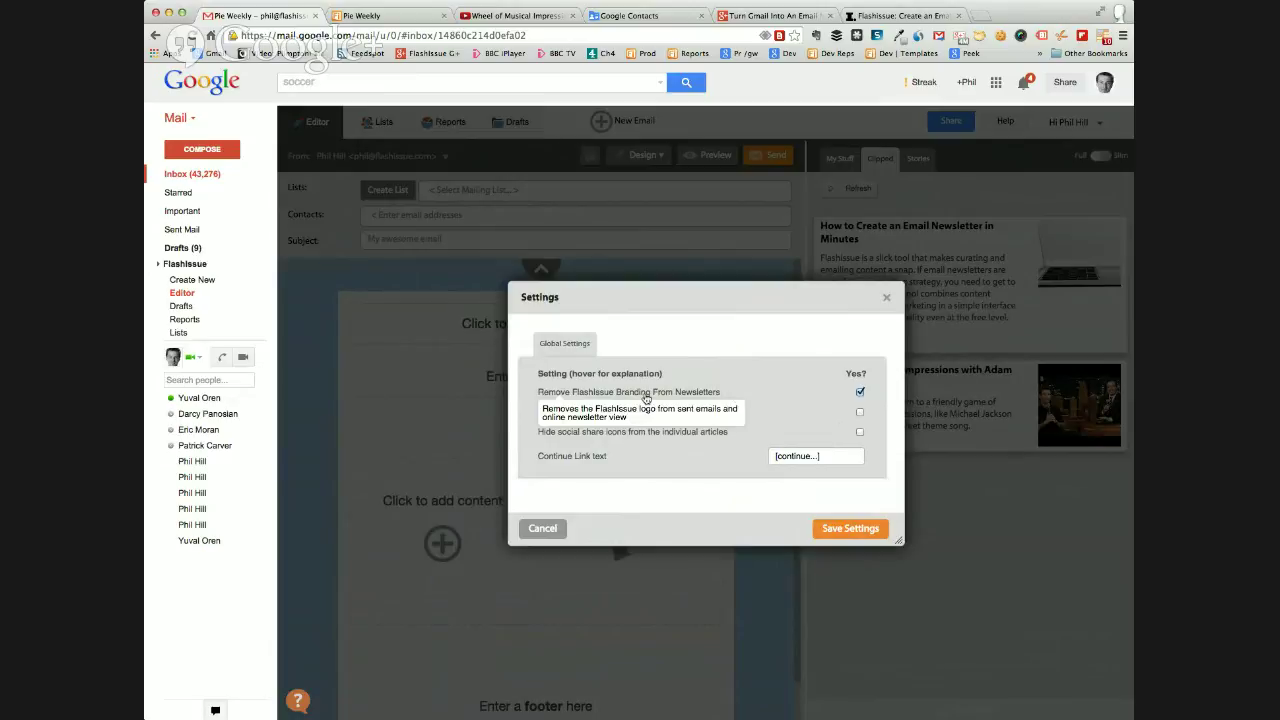
click(860, 392)
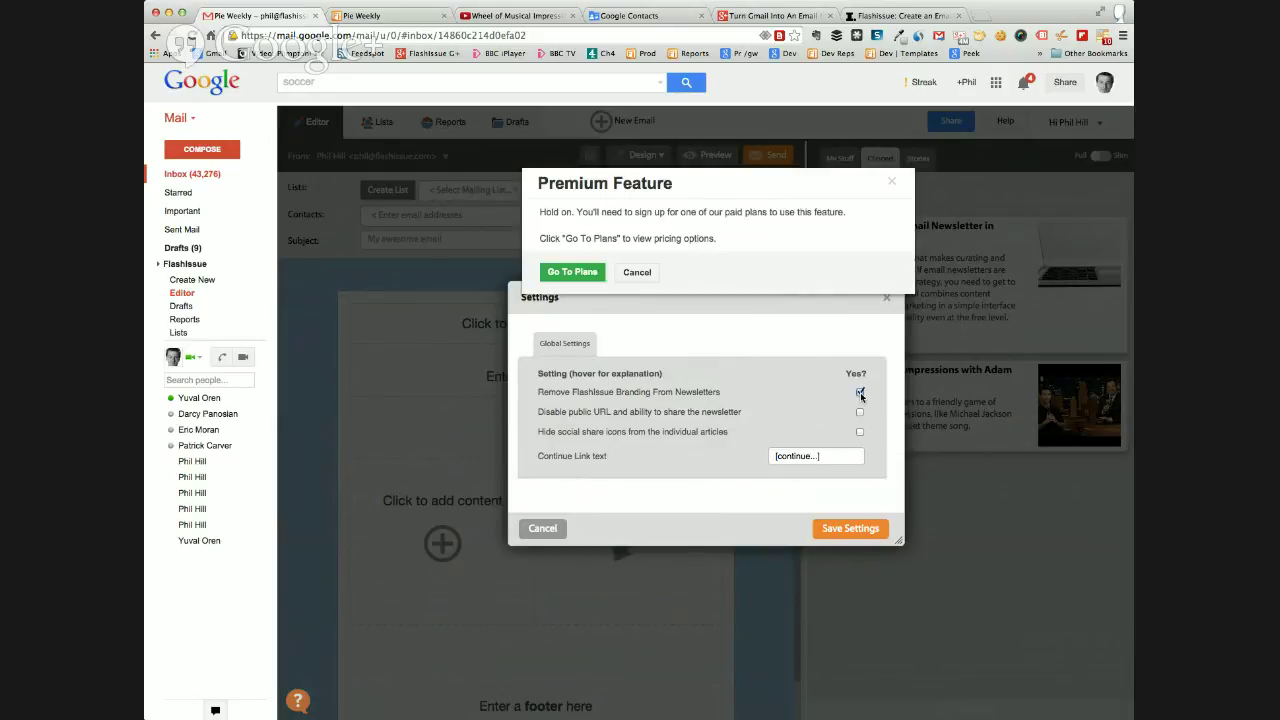
click(634, 277)
mouse_move(755, 411)
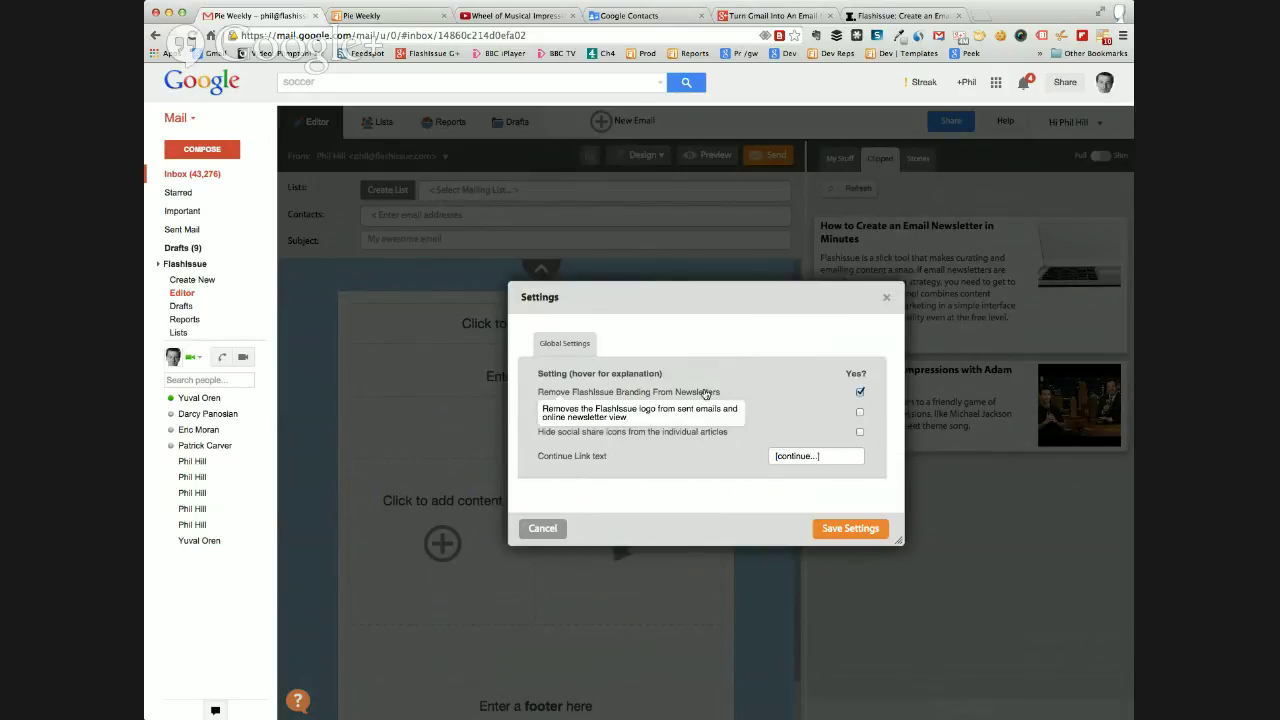
mouse_move(692, 414)
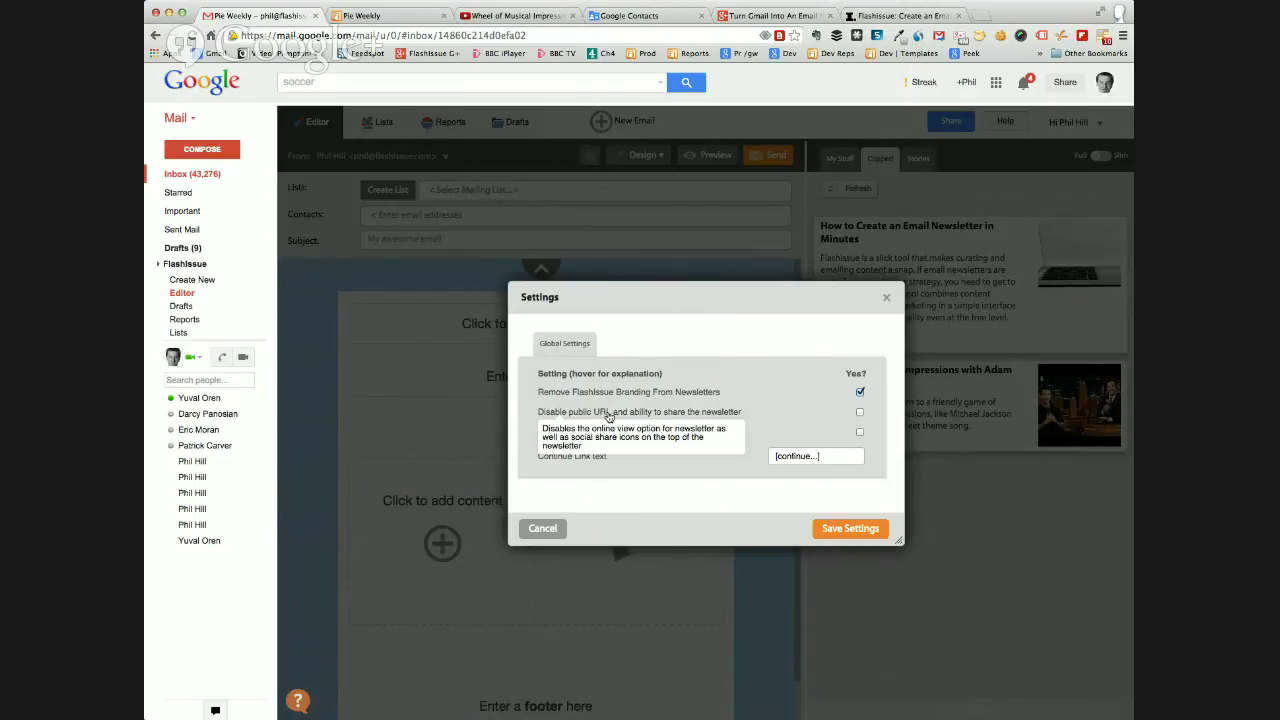
click(545, 530)
click(188, 176)
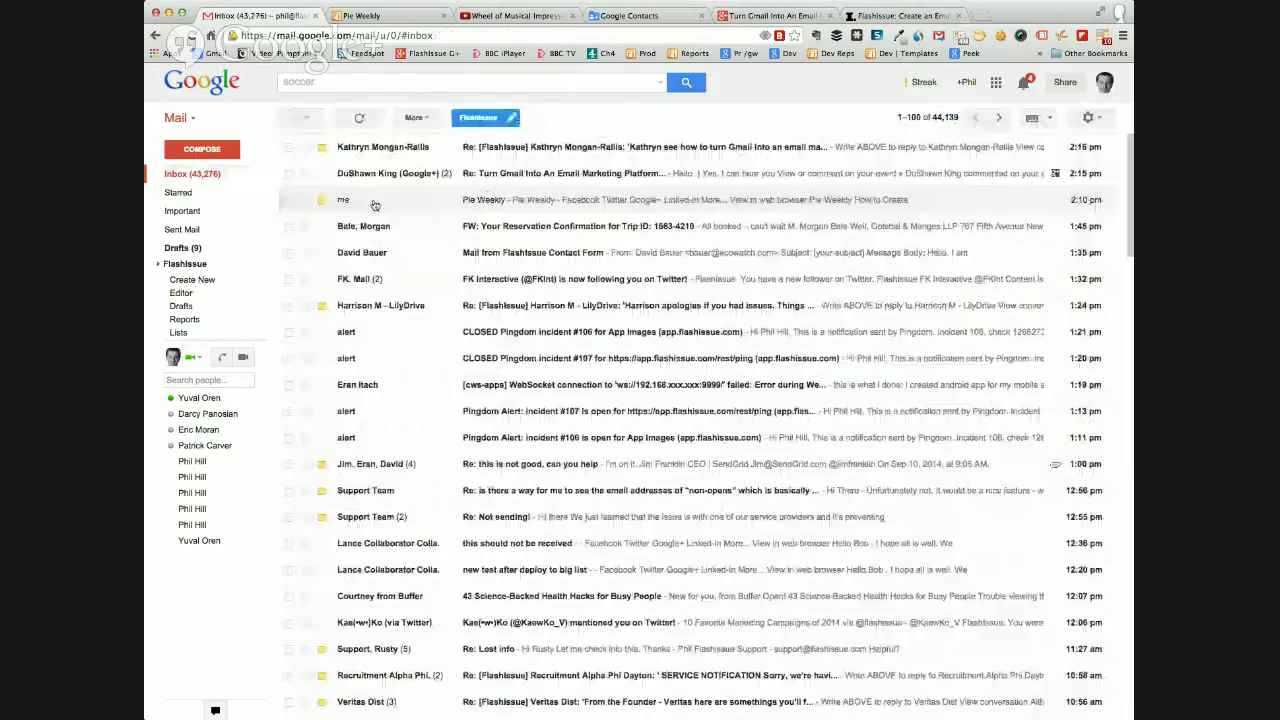
Scroll through the received Pie Weekly email, then go back to the FlashIssue Editor.
click(446, 205)
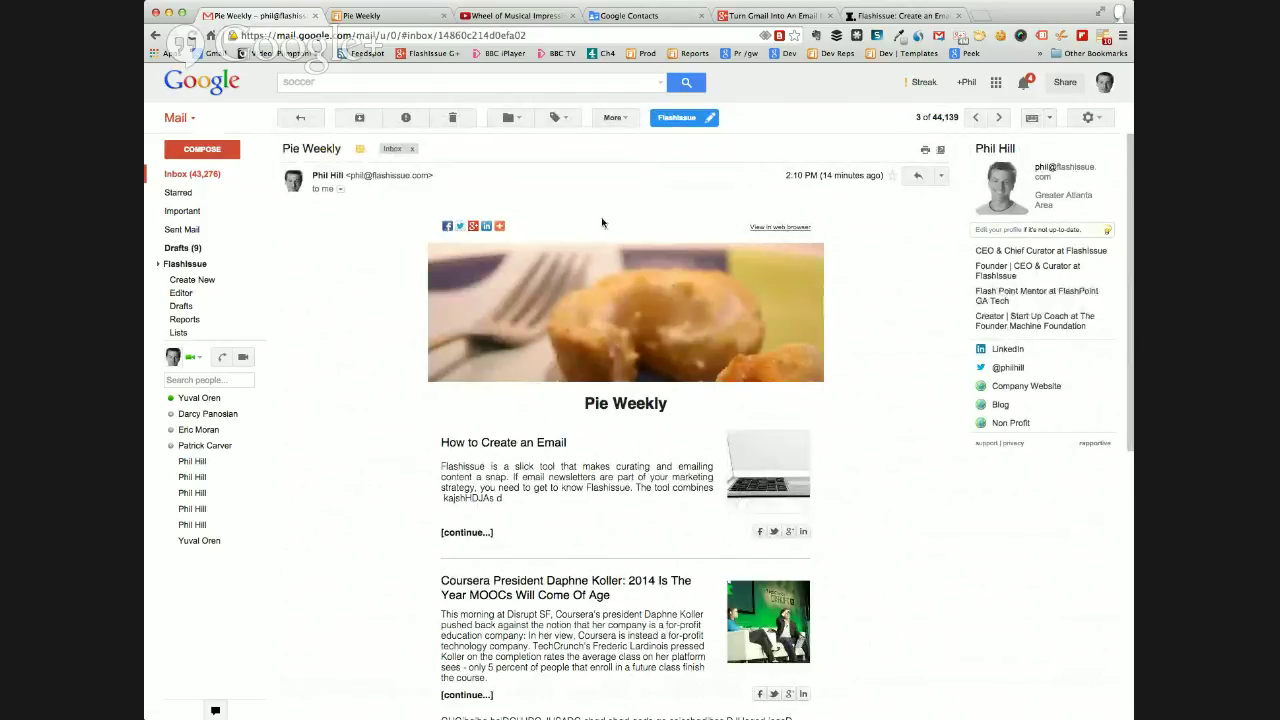
scroll(605, 210, down, 3)
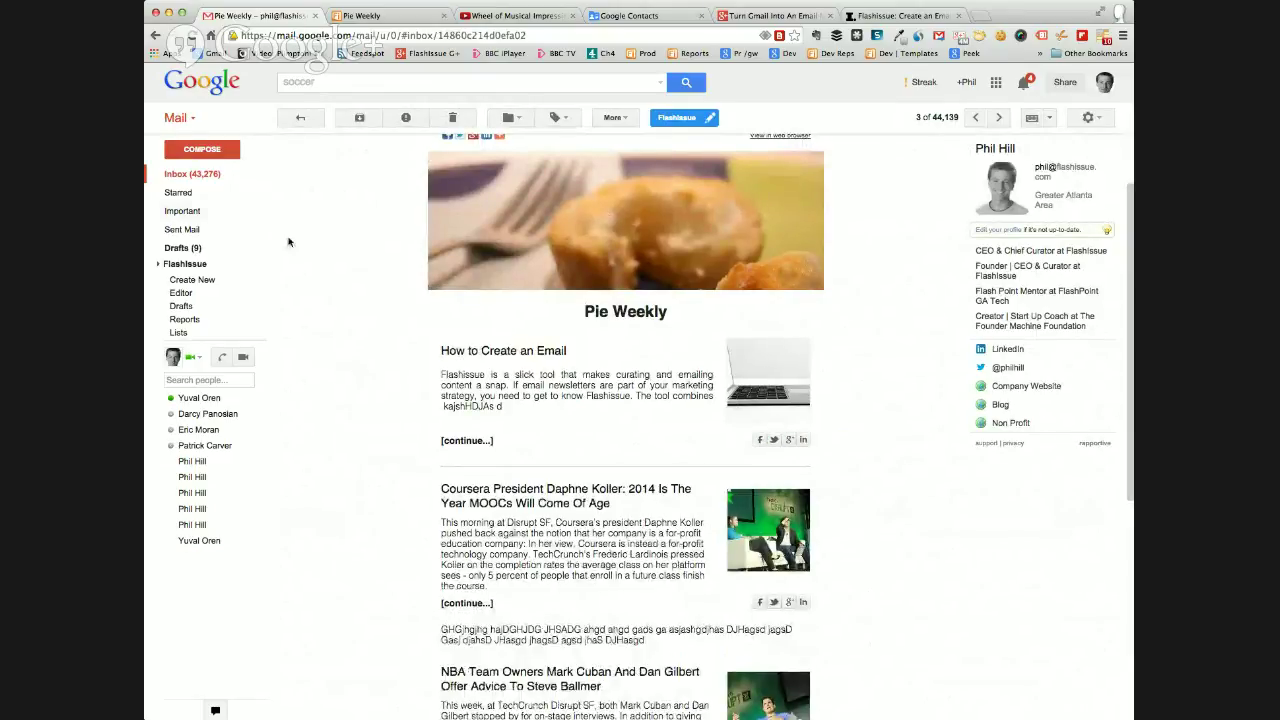
mouse_move(190, 228)
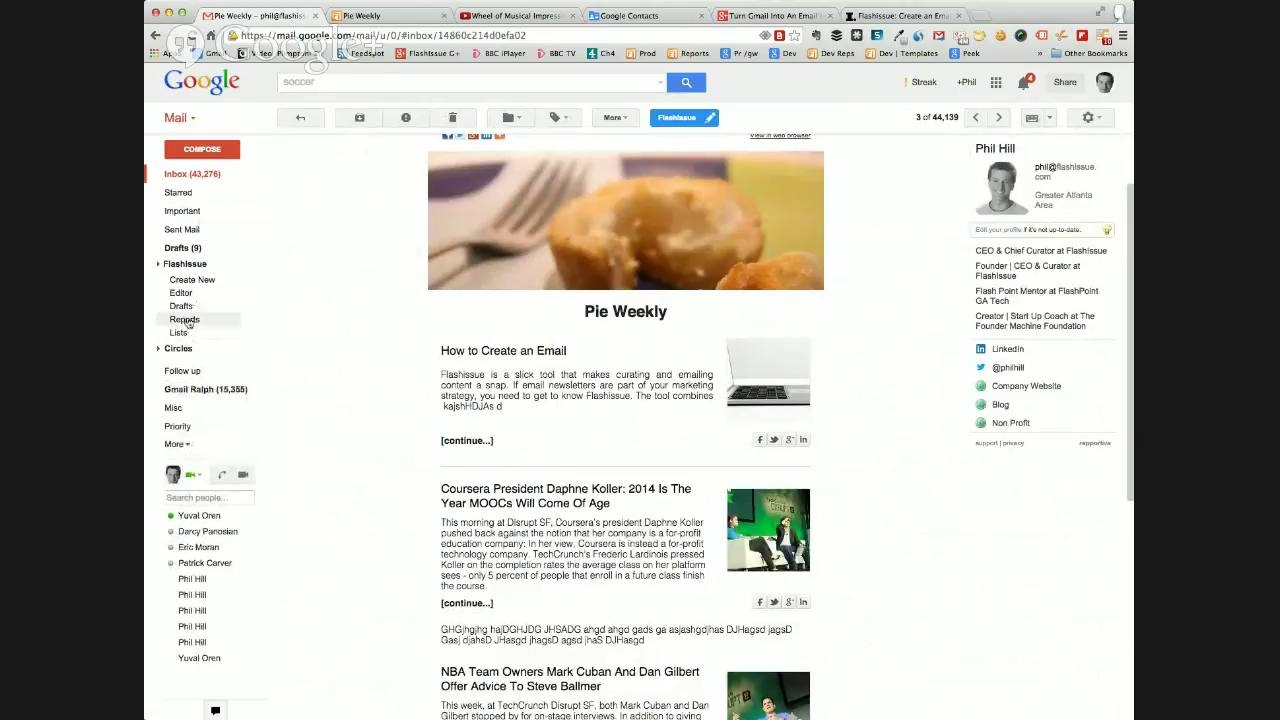
click(181, 292)
Hide article social share icons, change the continue link text to 'Read', and save settings.
click(1068, 122)
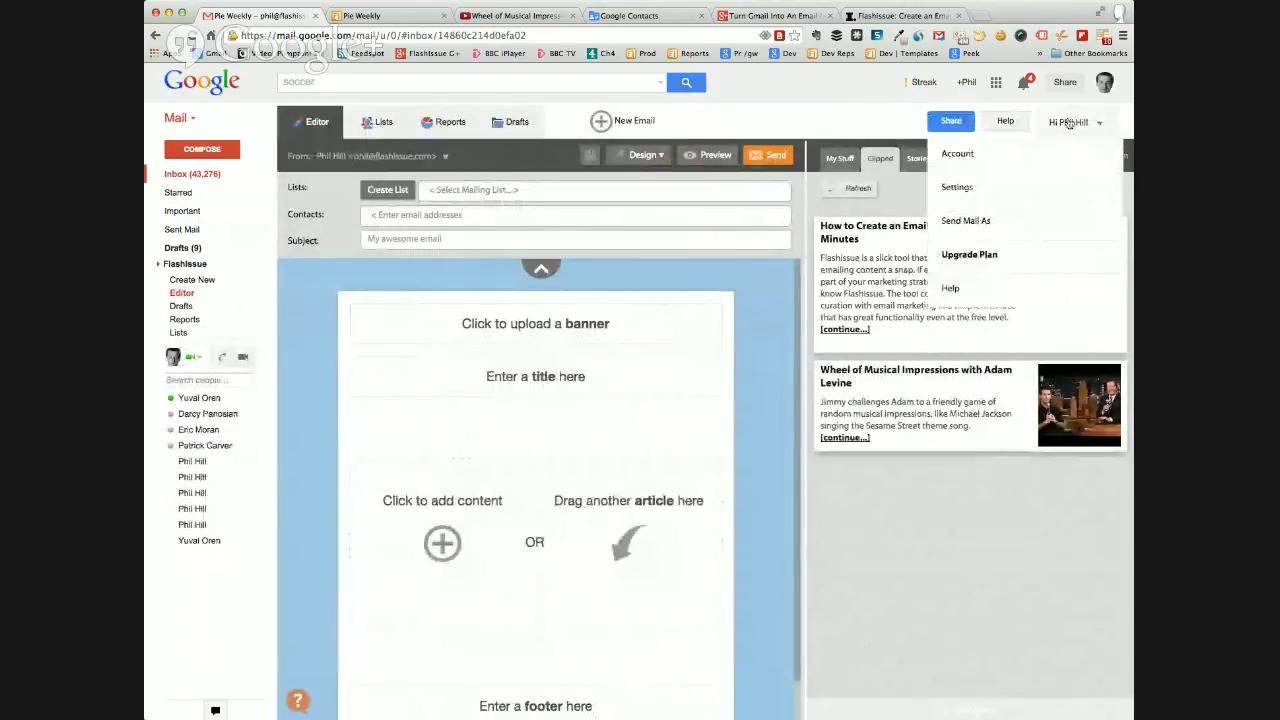
click(955, 190)
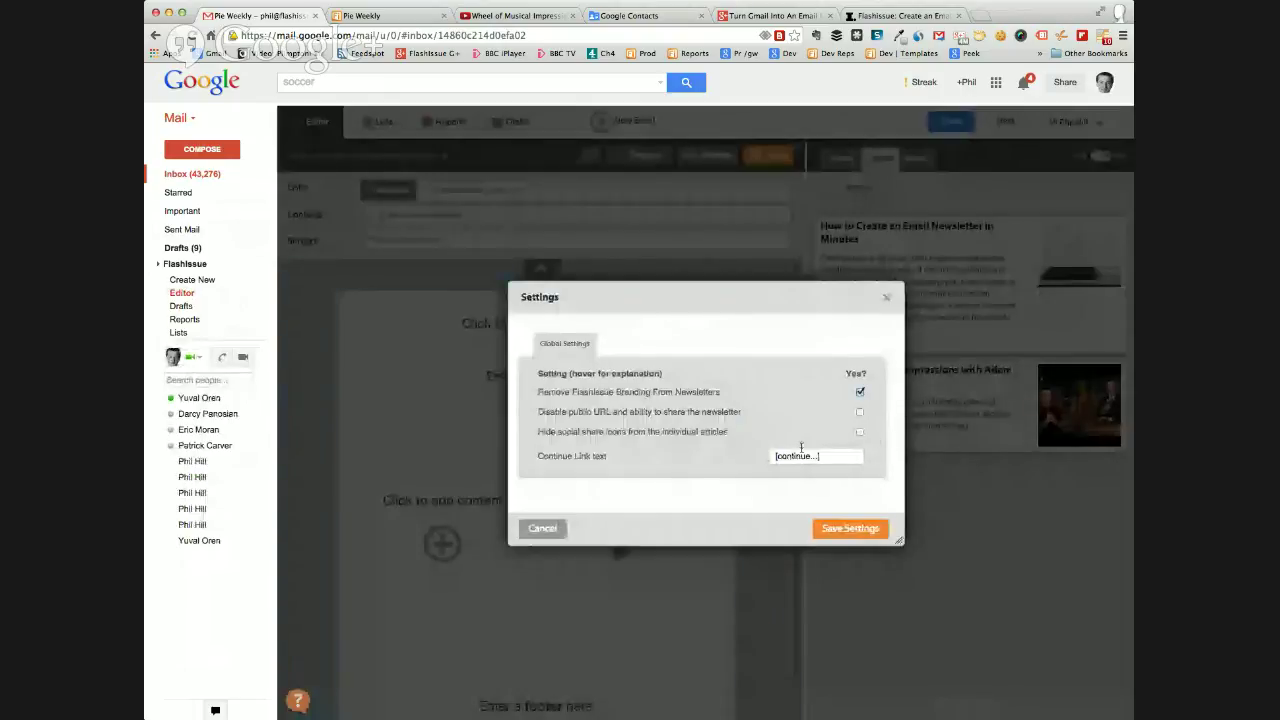
click(859, 433)
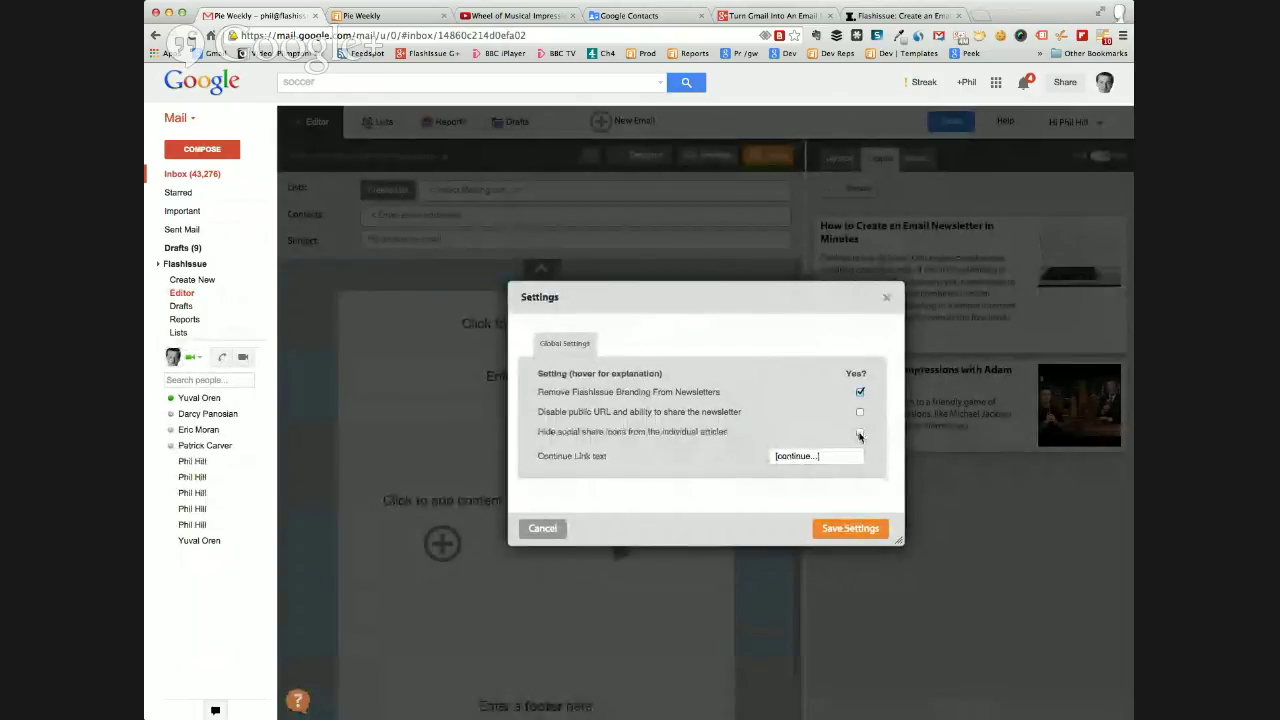
click(789, 456)
double_click(789, 456)
text(Read)
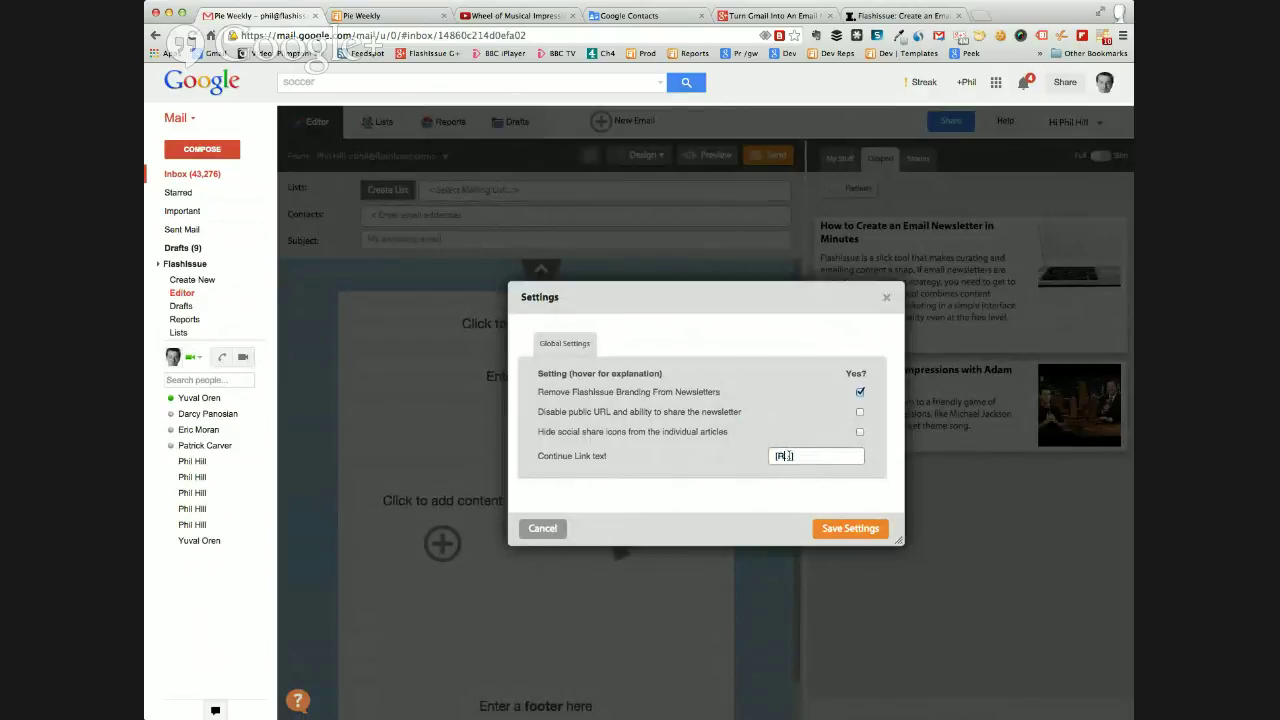
click(848, 528)
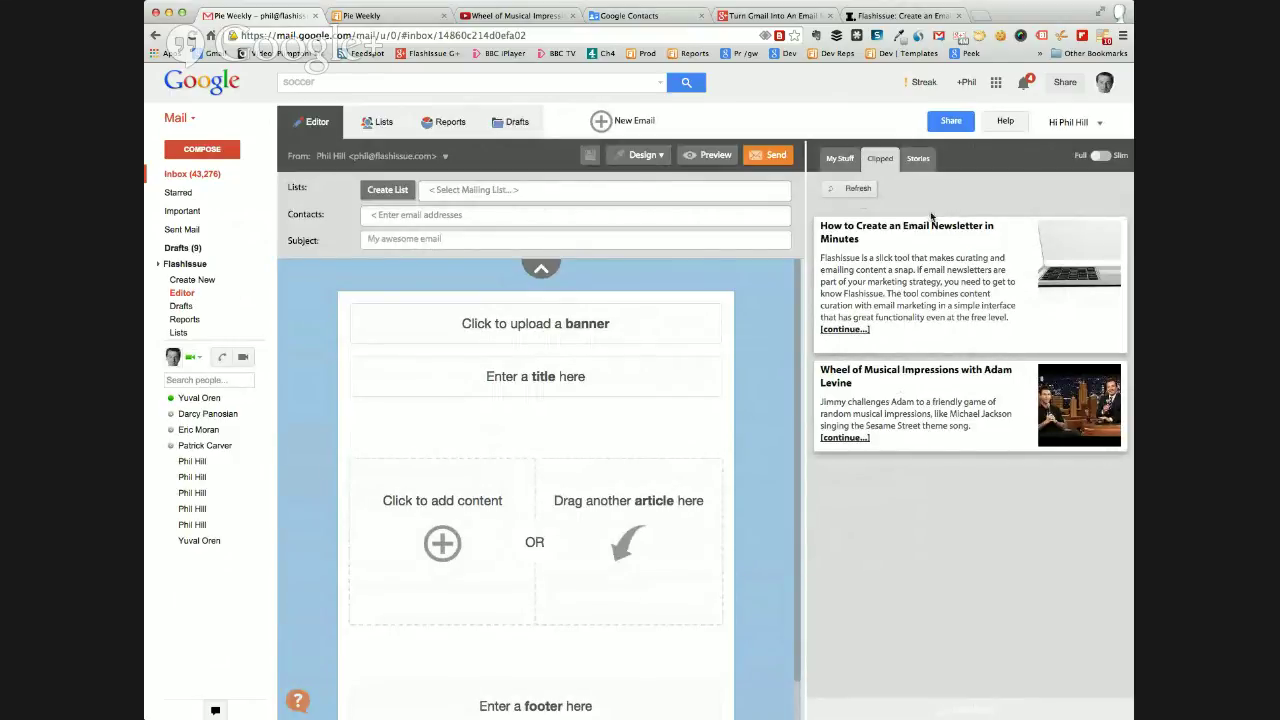
Load the latest TechCrunch stories from My Stuff into the content panel.
click(839, 162)
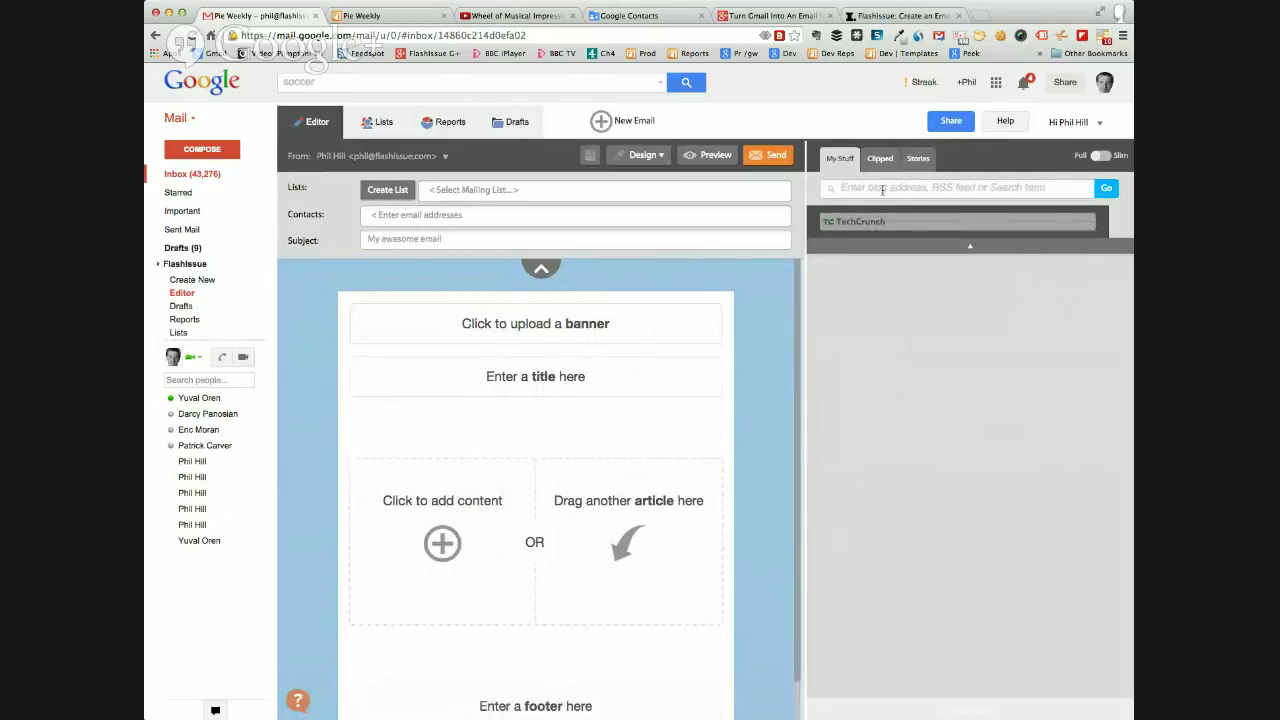
click(860, 224)
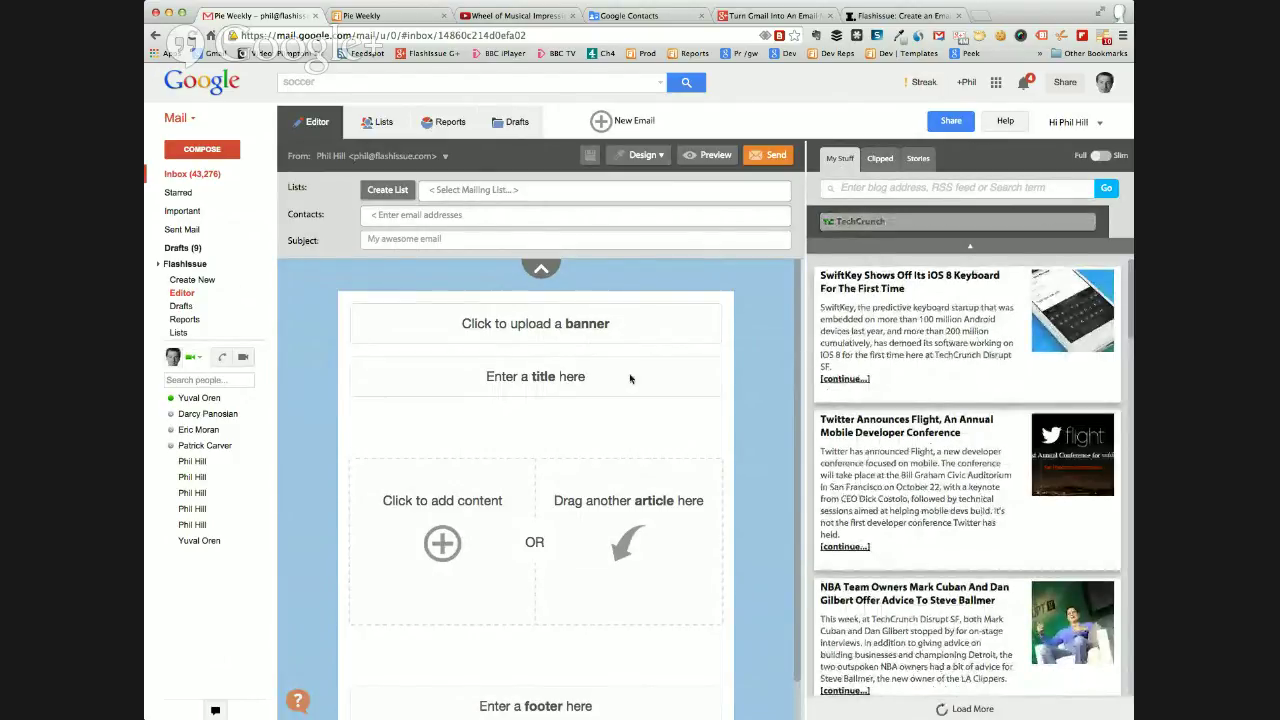
click(1066, 124)
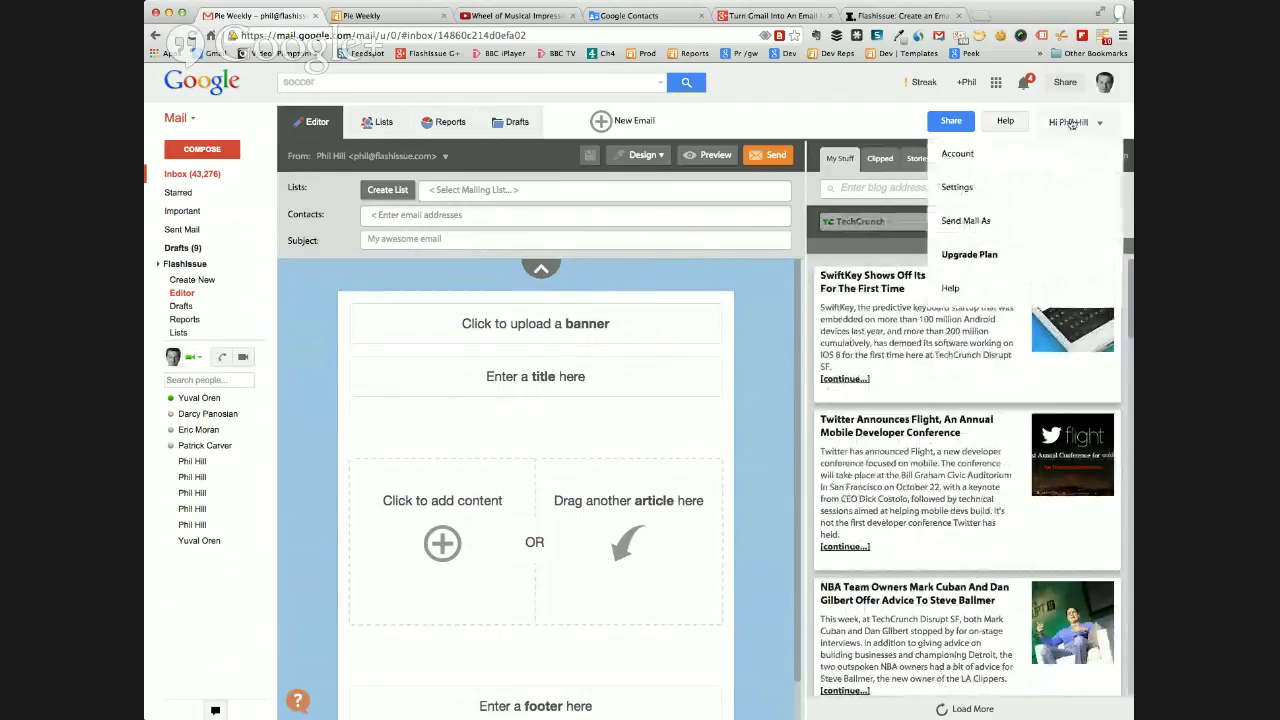
Review the plan price tables, highlighting the 2,500 and 500 contact tiers, then return to the editor.
click(1002, 162)
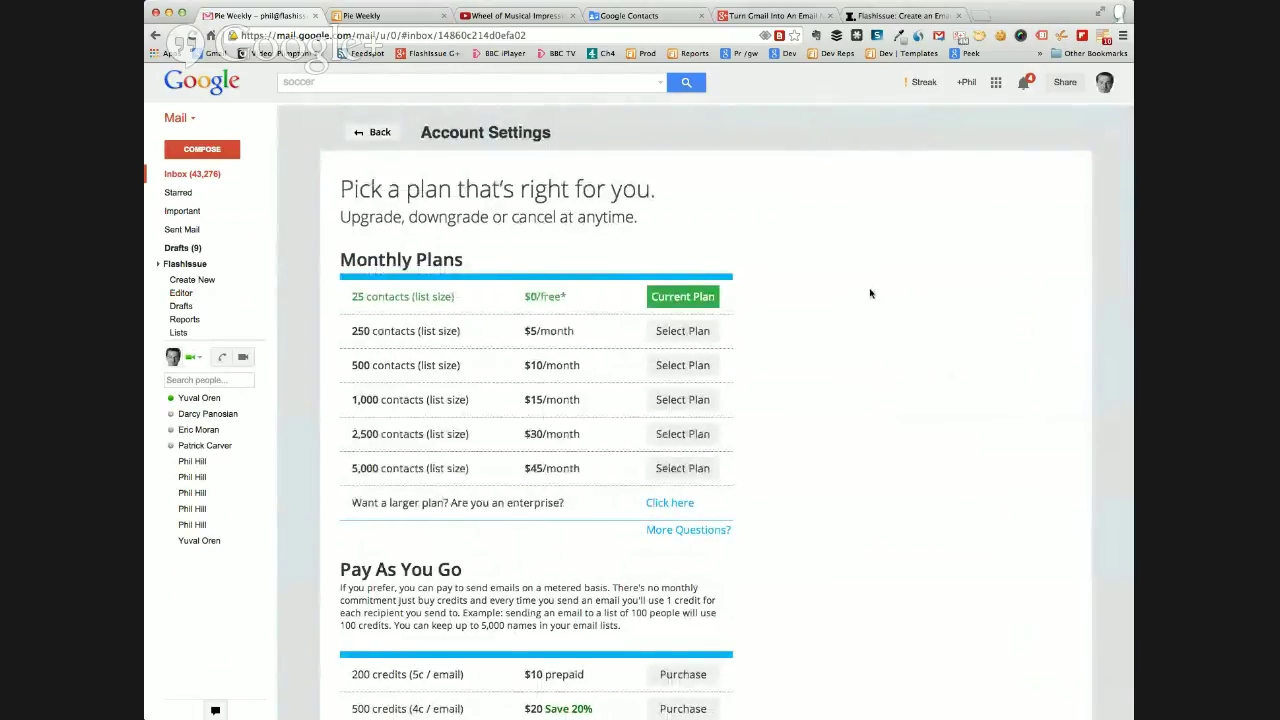
scroll(870, 293, down, 3)
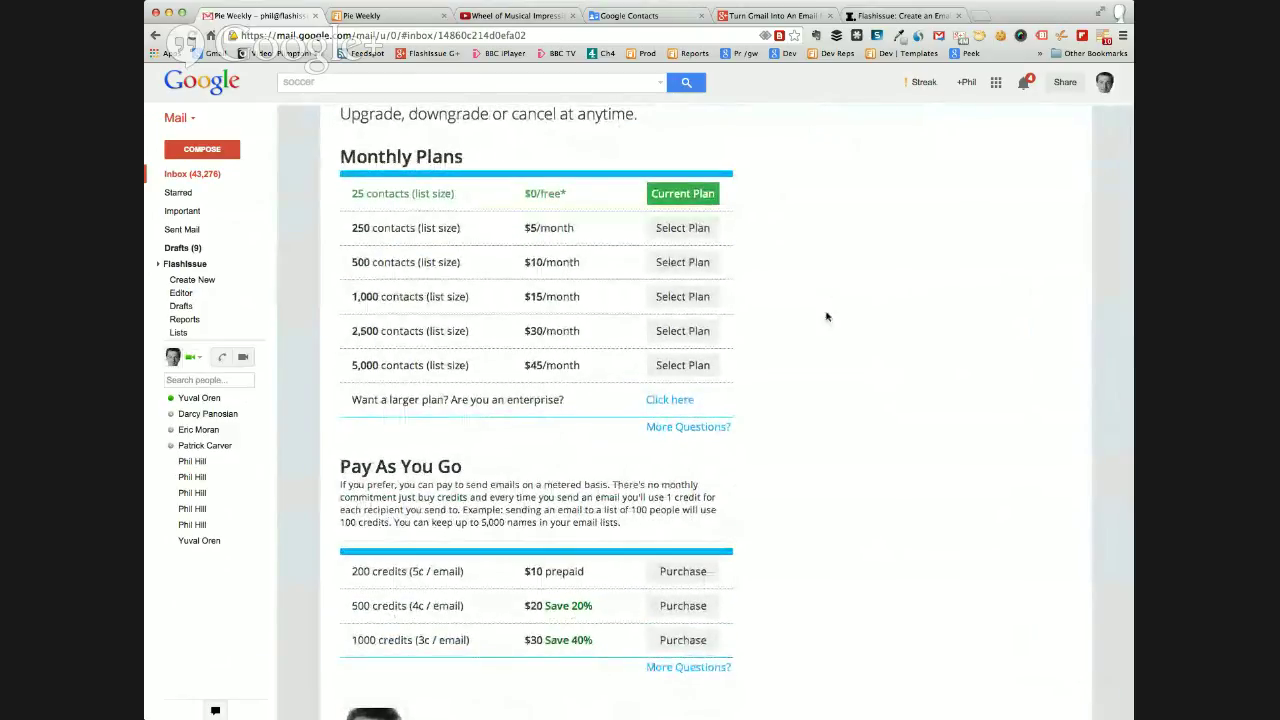
scroll(850, 297, down, 2)
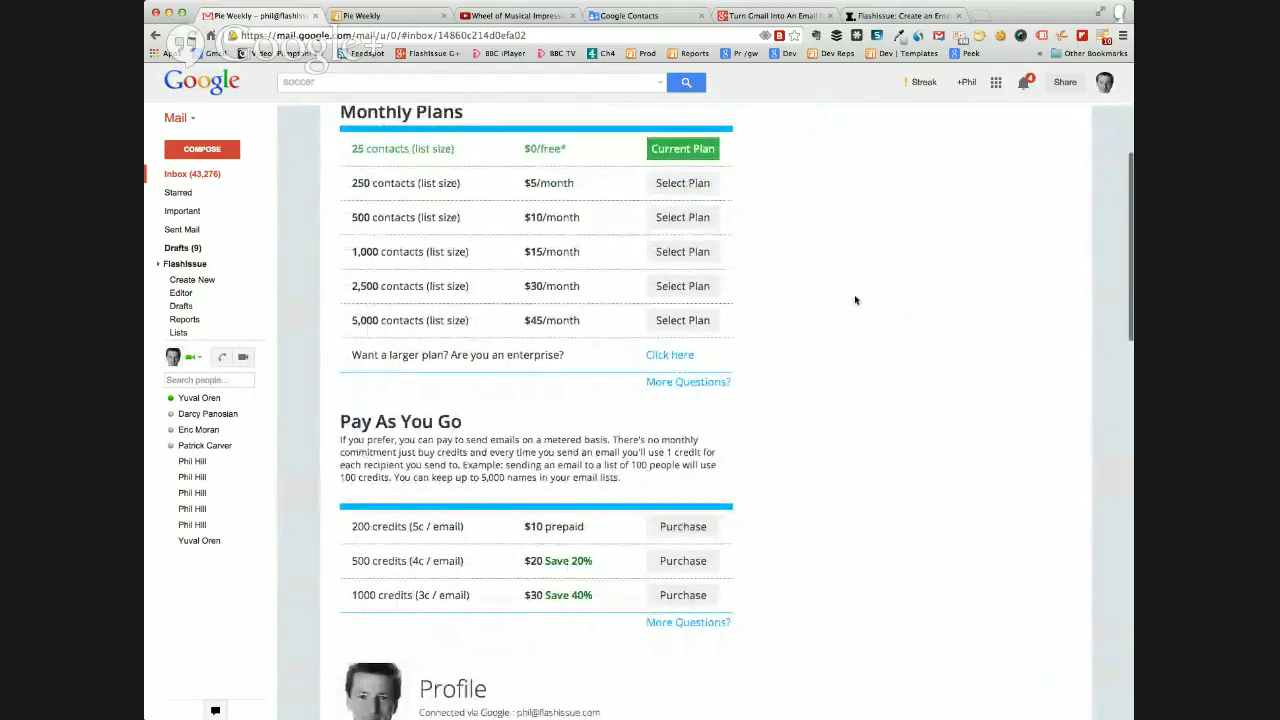
scroll(858, 297, up, 1)
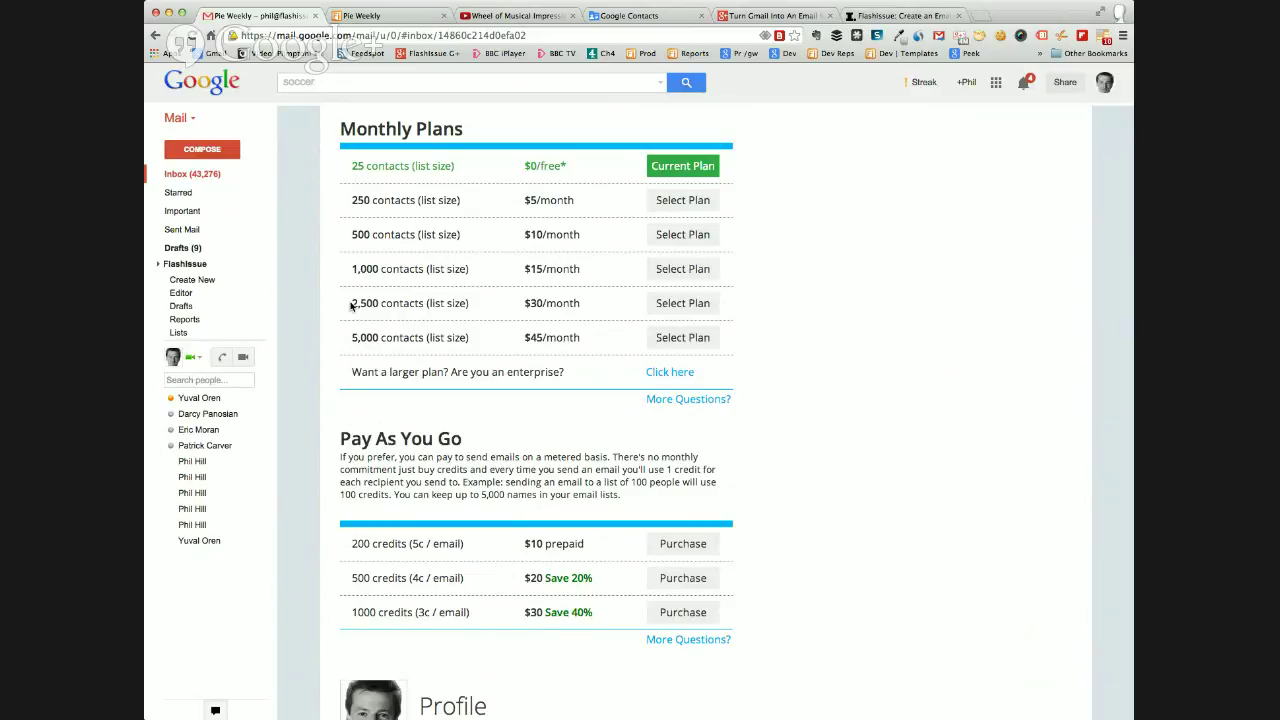
drag(352, 303, 381, 337)
scroll(390, 331, down, 2)
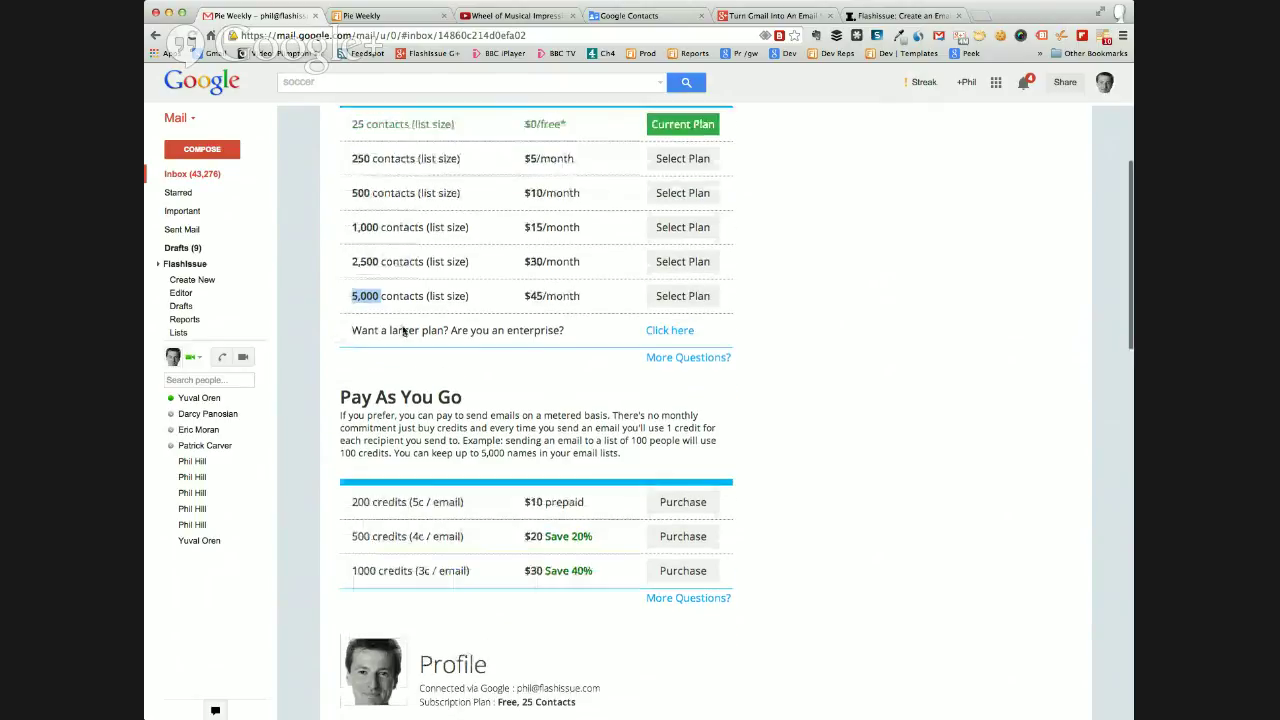
scroll(405, 331, up, 4)
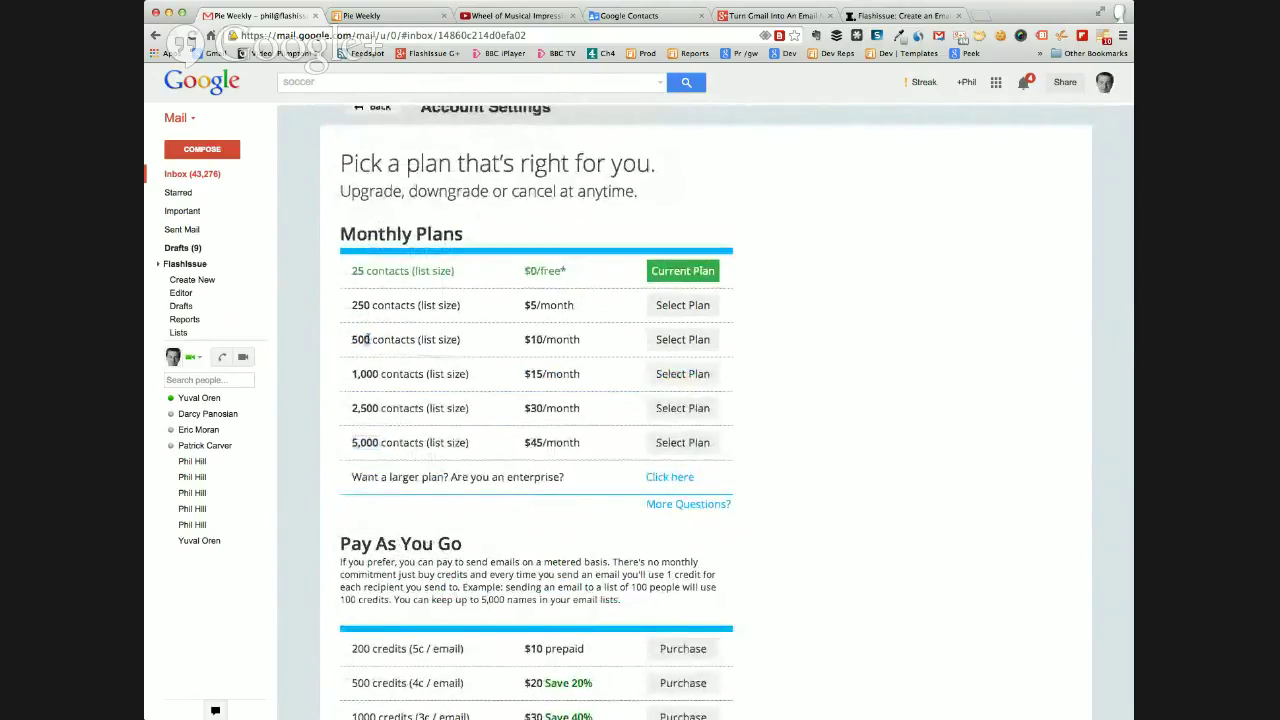
drag(371, 339, 350, 339)
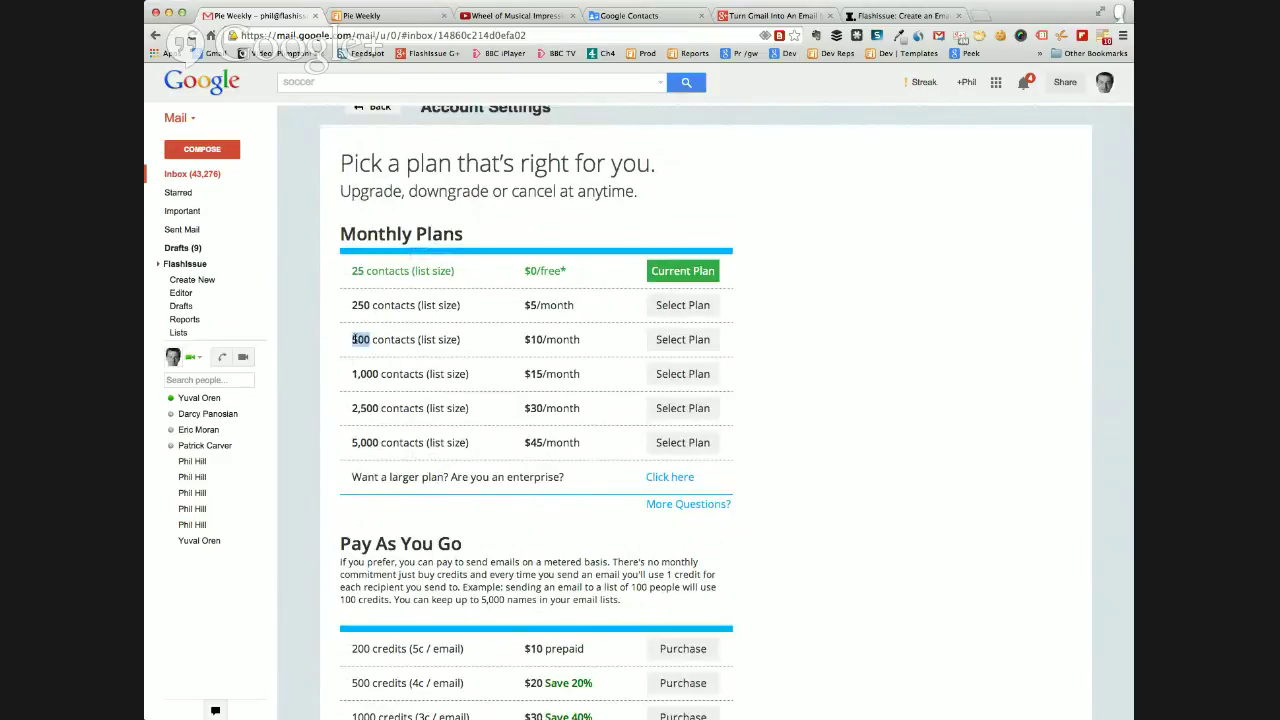
scroll(372, 339, down, 5)
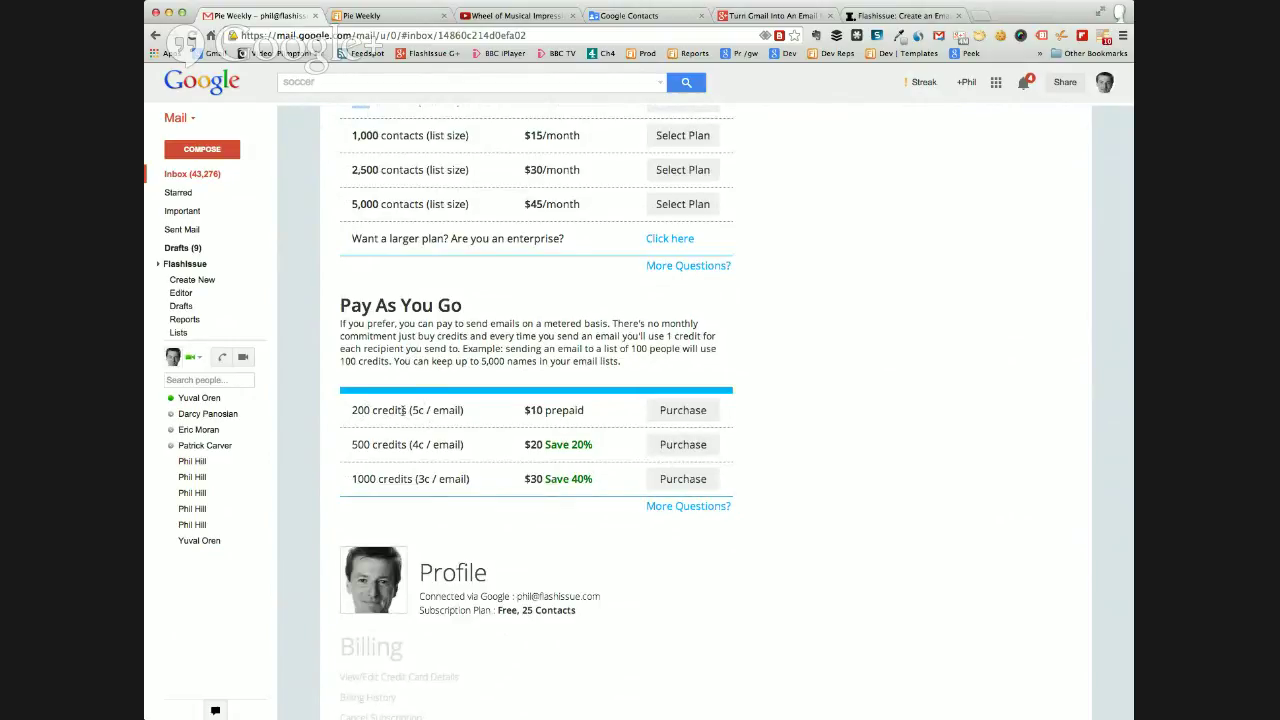
scroll(406, 410, down, 3)
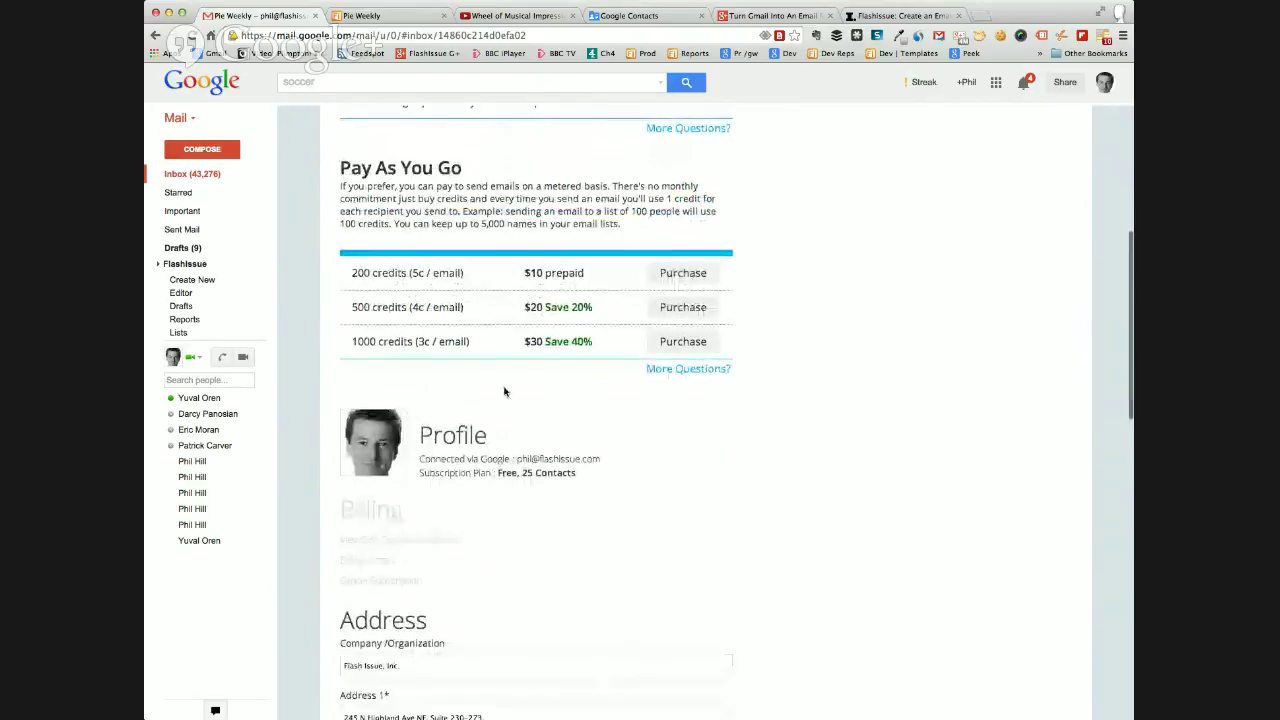
scroll(503, 391, up, 7)
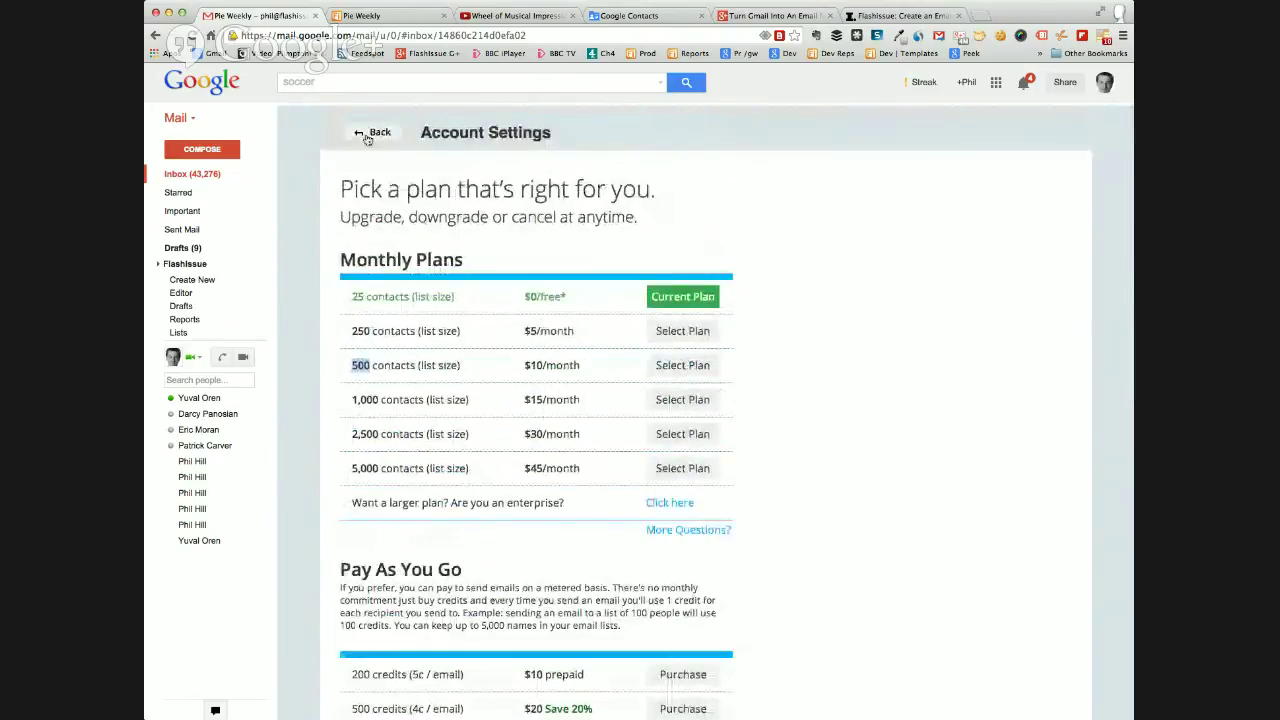
click(368, 140)
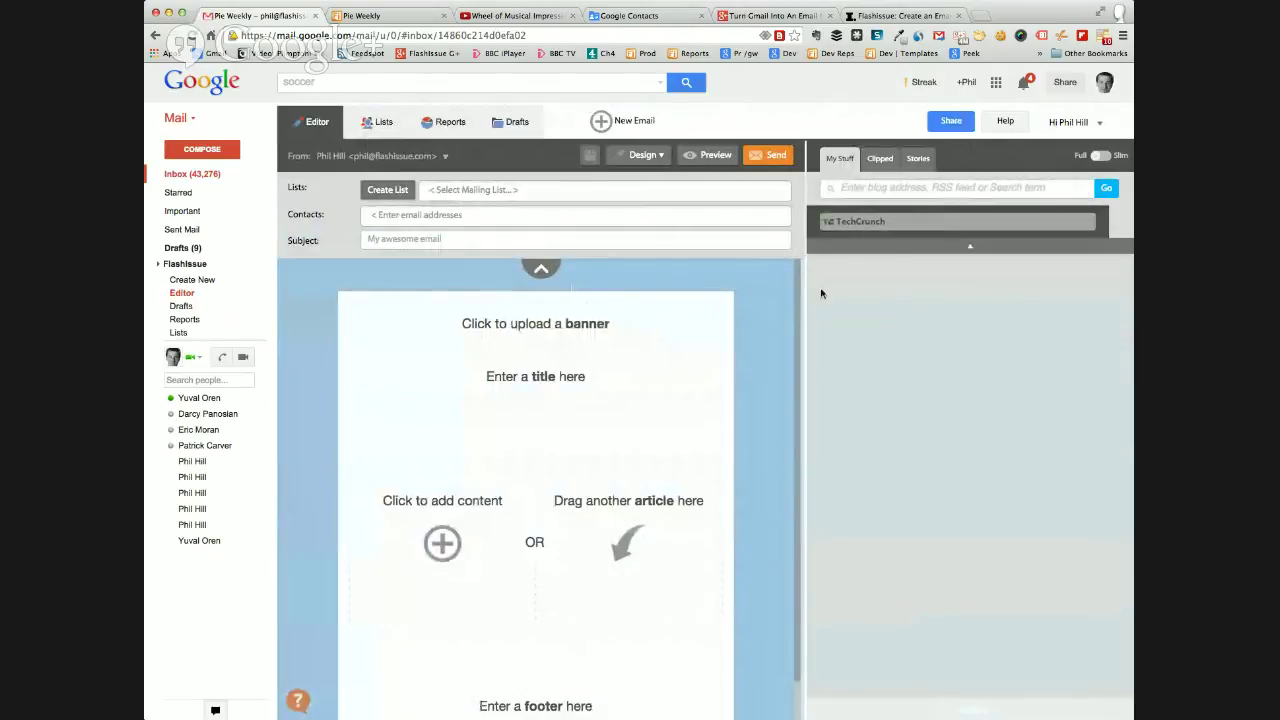
Switch to the 'Turn Gmail Into An Email Marketing Platform' event page and scroll to the viewer comments.
click(760, 16)
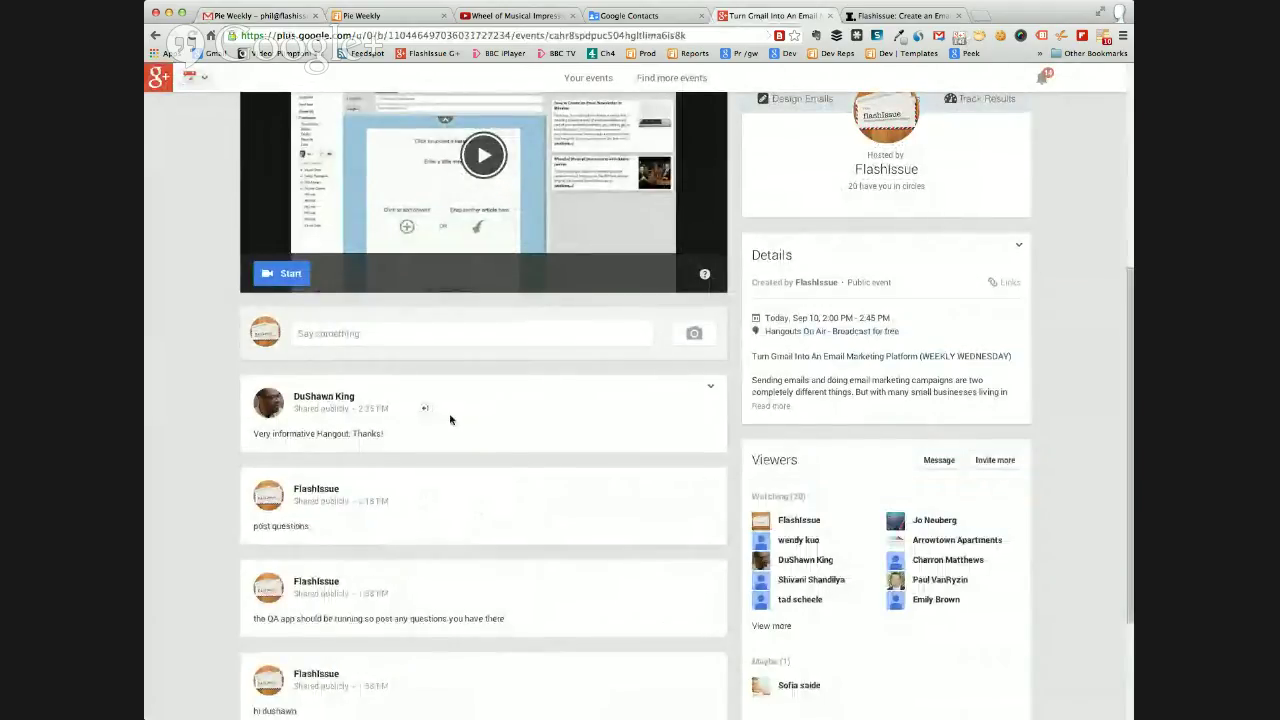
scroll(459, 466, down, 1)
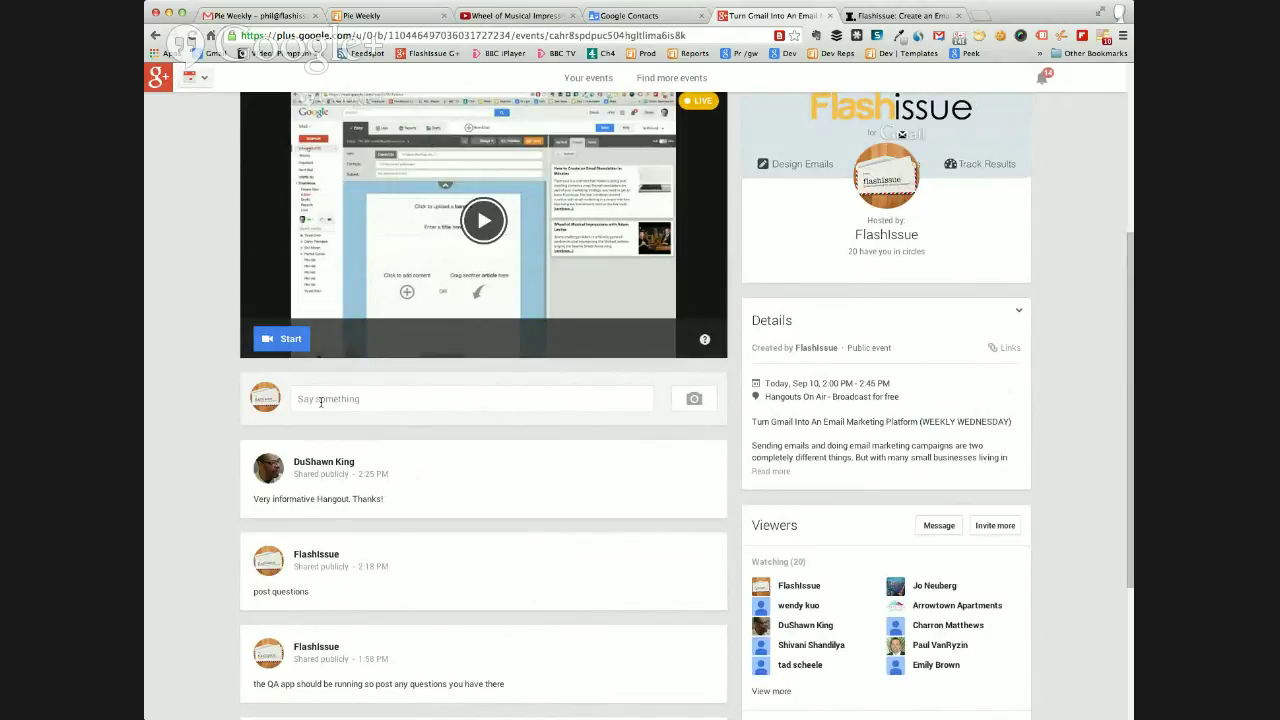
key(super+Tab)
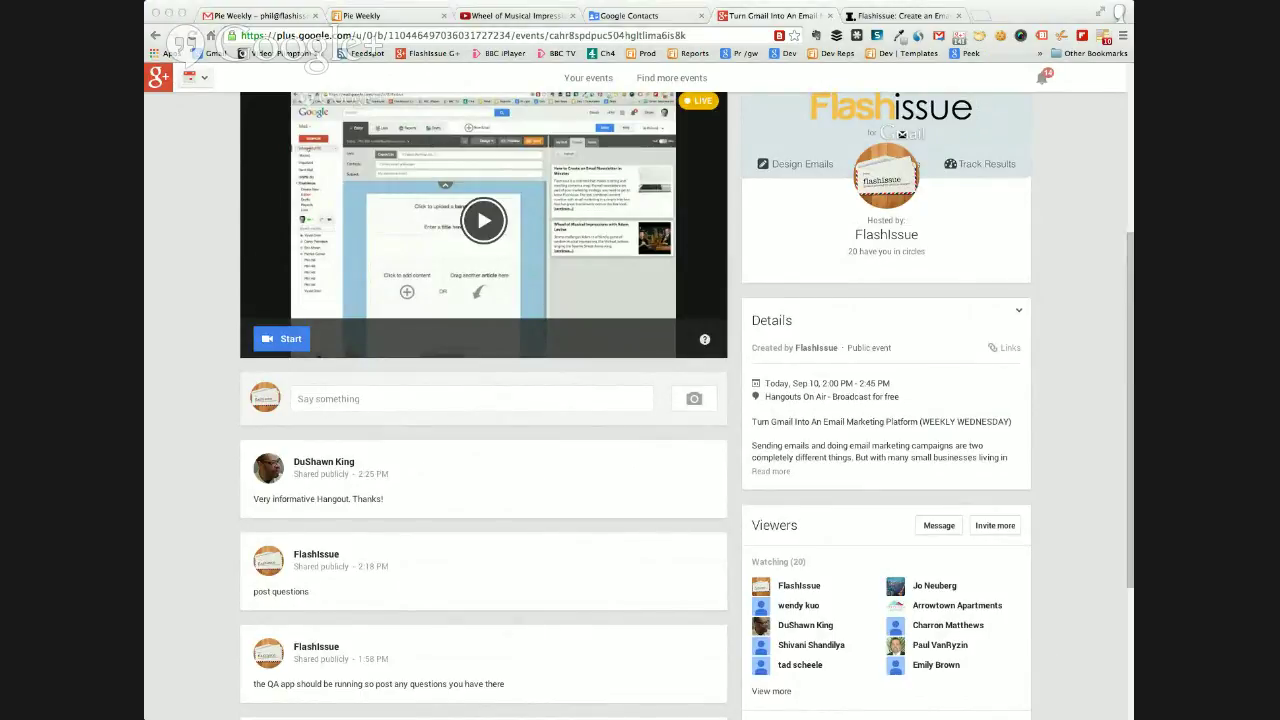